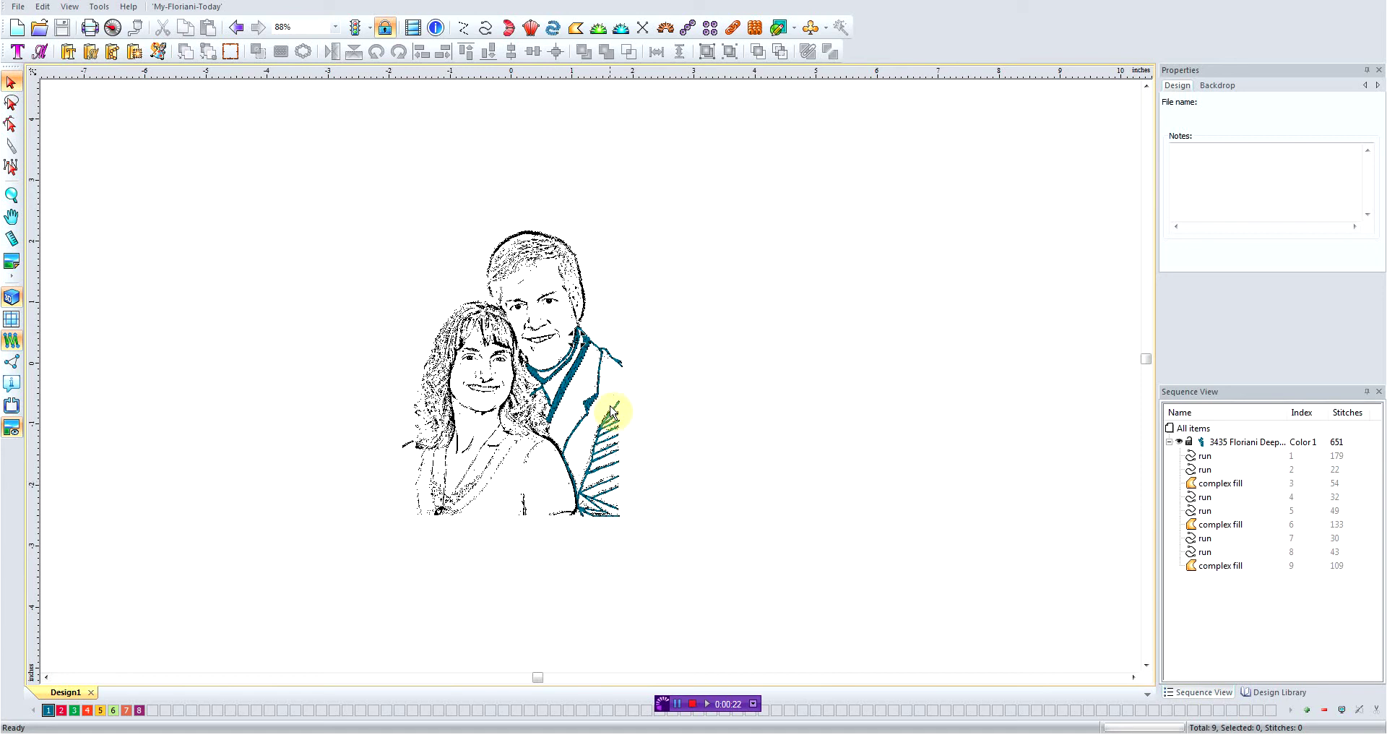
pyautogui.scroll(1, 609, 419)
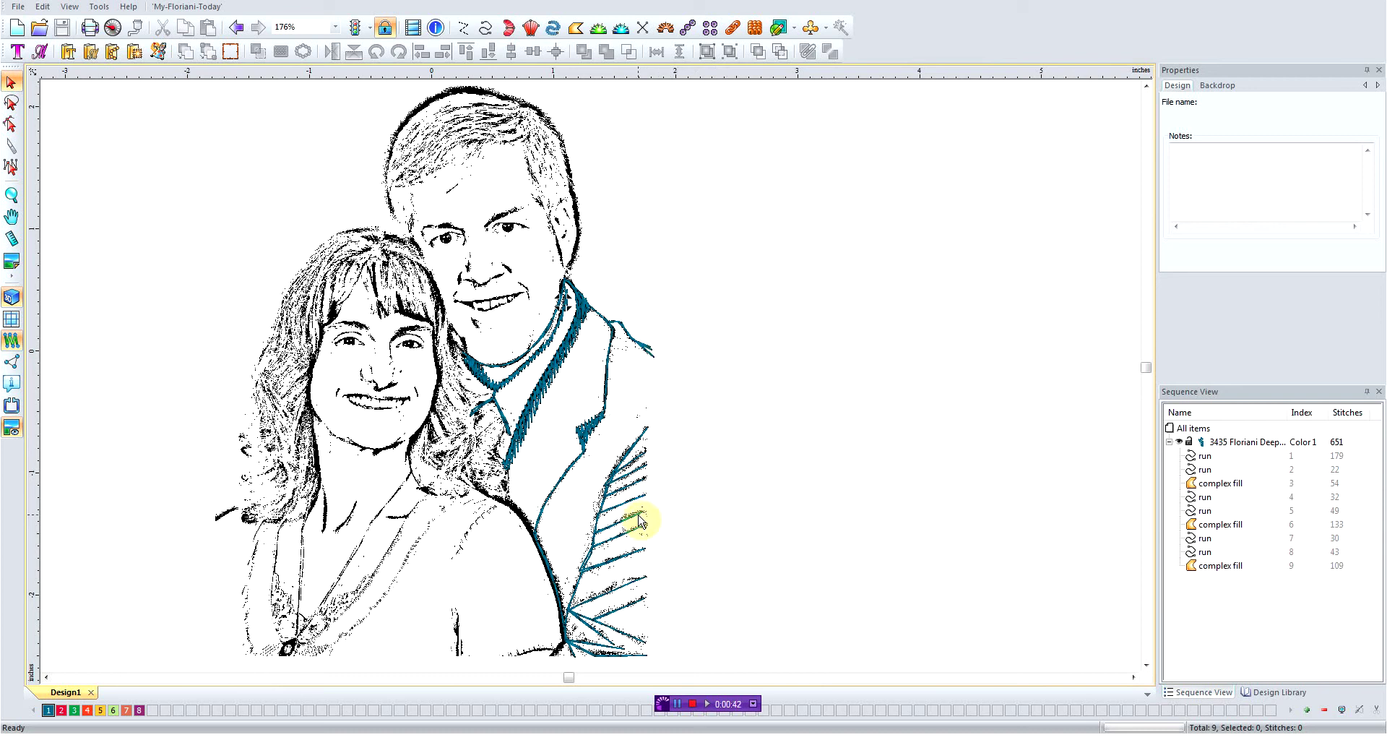
# Stretch the top two jacket stripe lines out to the jacket's right edge.
pyautogui.click(639, 523)
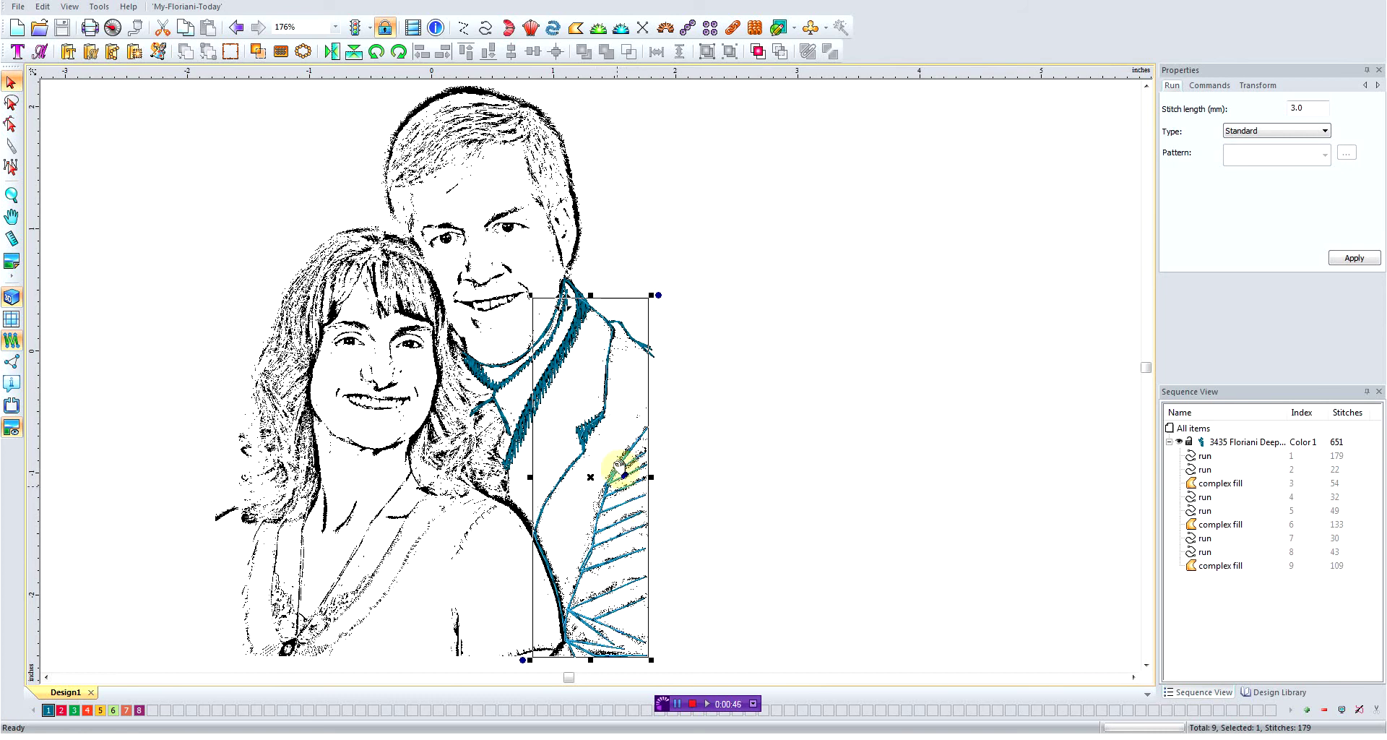
pyautogui.click(11, 125)
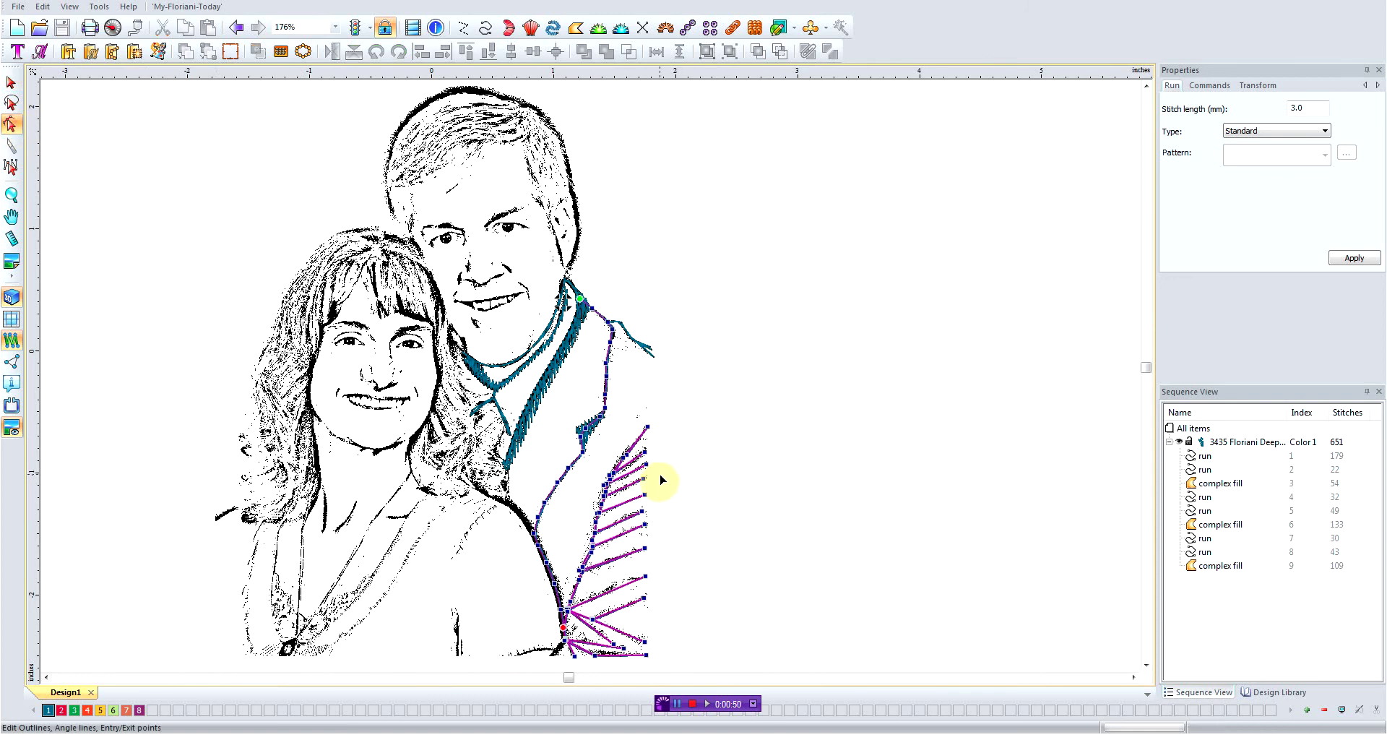
pyautogui.scroll(1, 663, 474)
pyautogui.click(1146, 666)
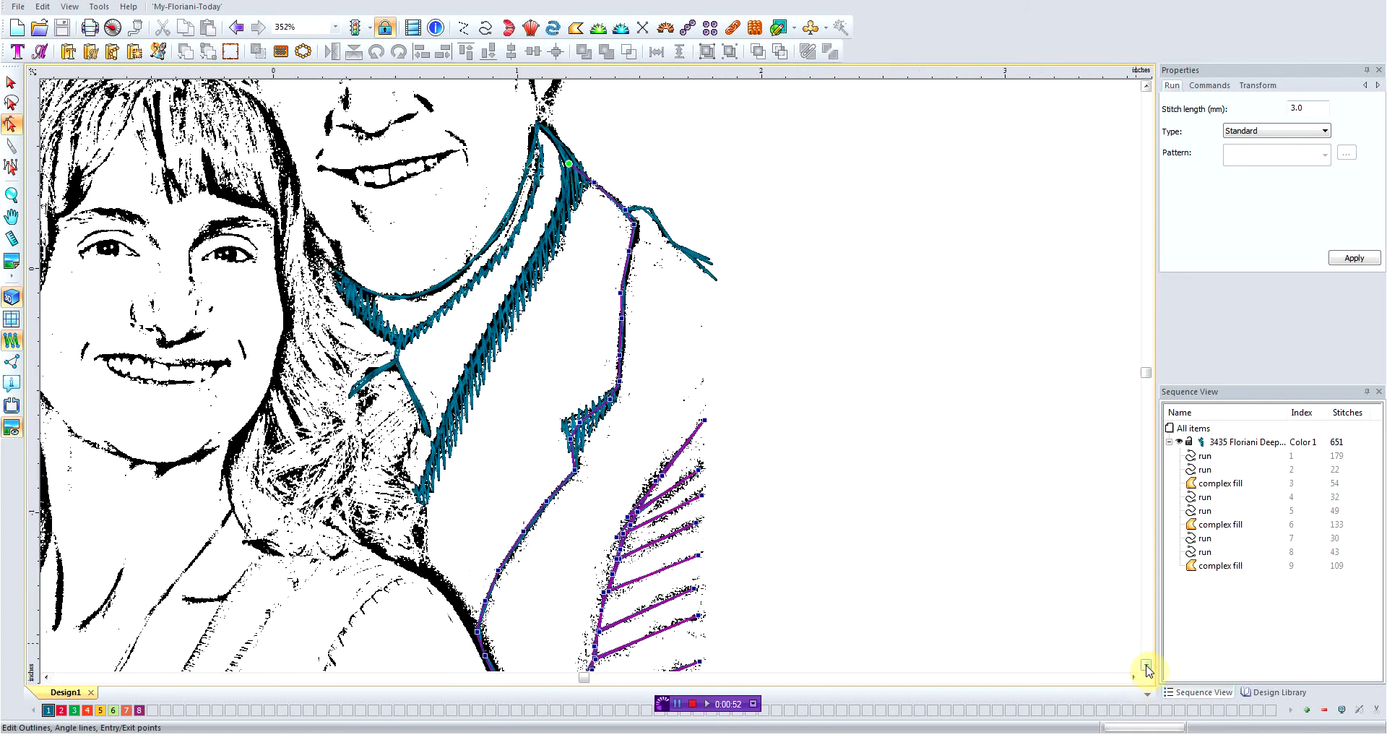
pyautogui.click(1146, 668)
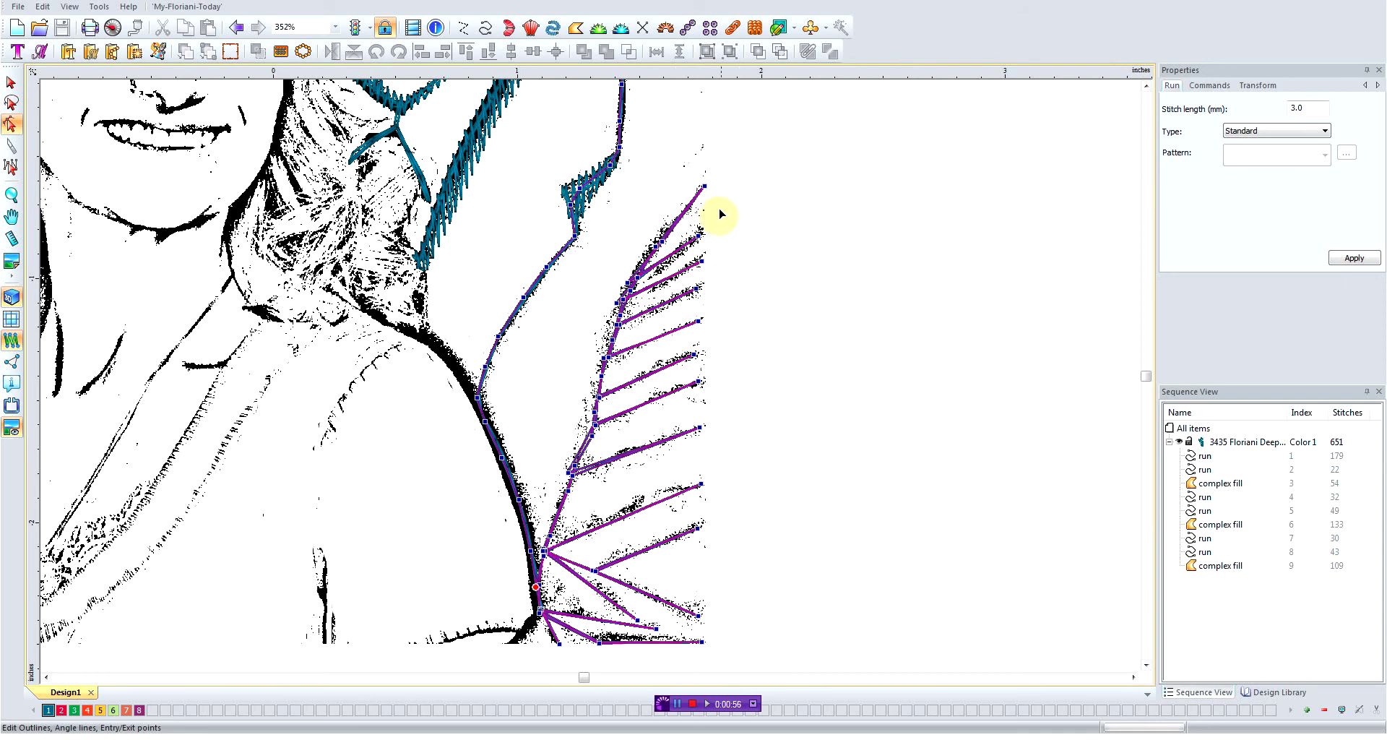
pyautogui.moveTo(702, 190); pyautogui.dragTo(717, 170)
pyautogui.moveTo(701, 236)
pyautogui.mouseDown()
pyautogui.moveTo(718, 226)
pyautogui.moveTo(705, 285)
pyautogui.moveTo(717, 312)
pyautogui.mouseUp()
# Extend the ends of the lower jacket stripe lines to the jacket edge.
pyautogui.moveTo(697, 359); pyautogui.dragTo(717, 372)
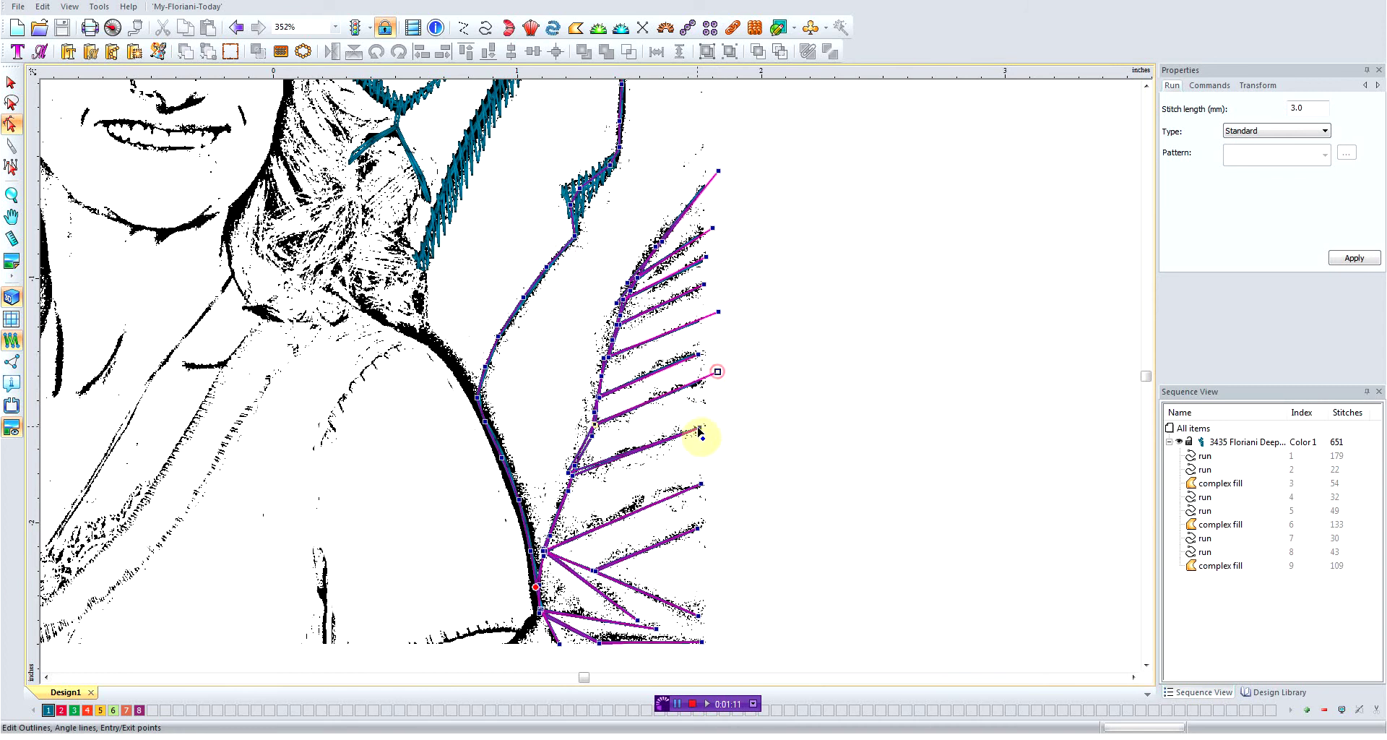
pyautogui.moveTo(701, 431); pyautogui.dragTo(708, 422)
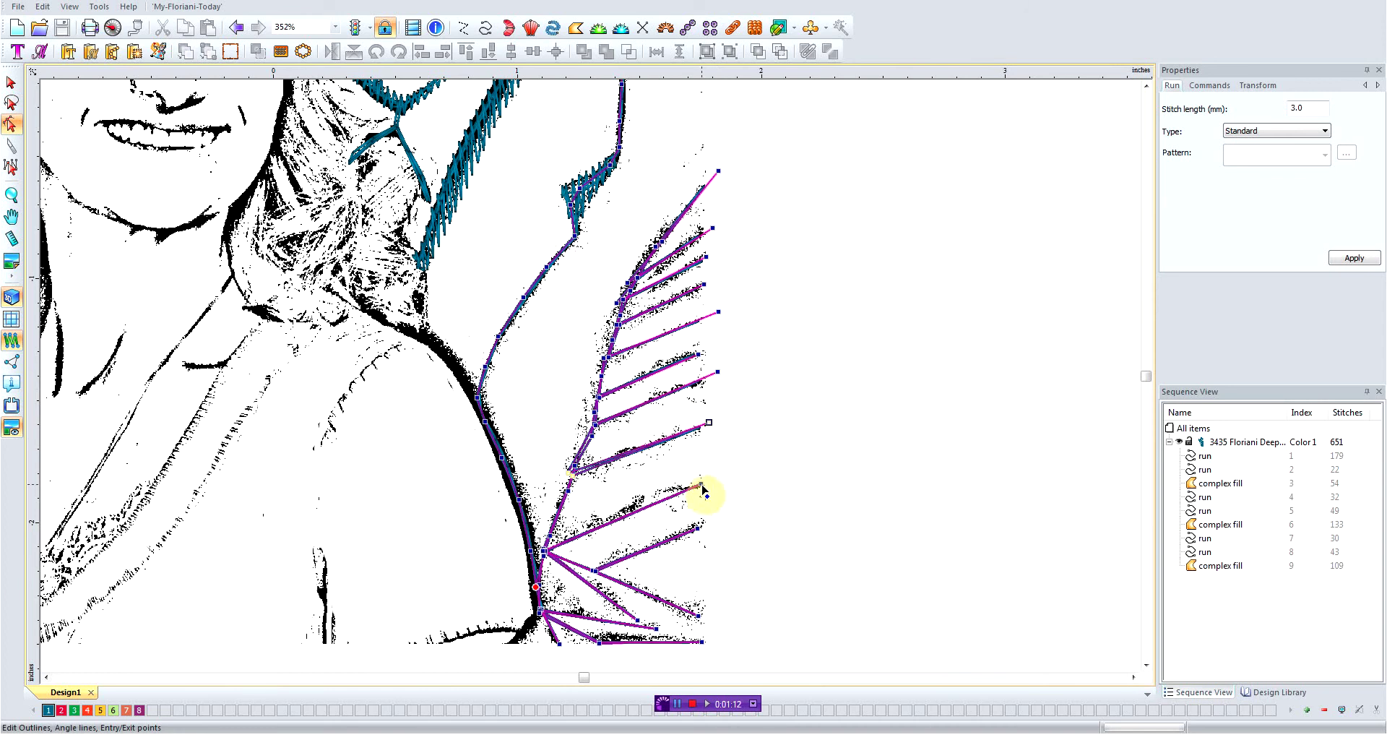
pyautogui.moveTo(704, 491); pyautogui.dragTo(713, 483)
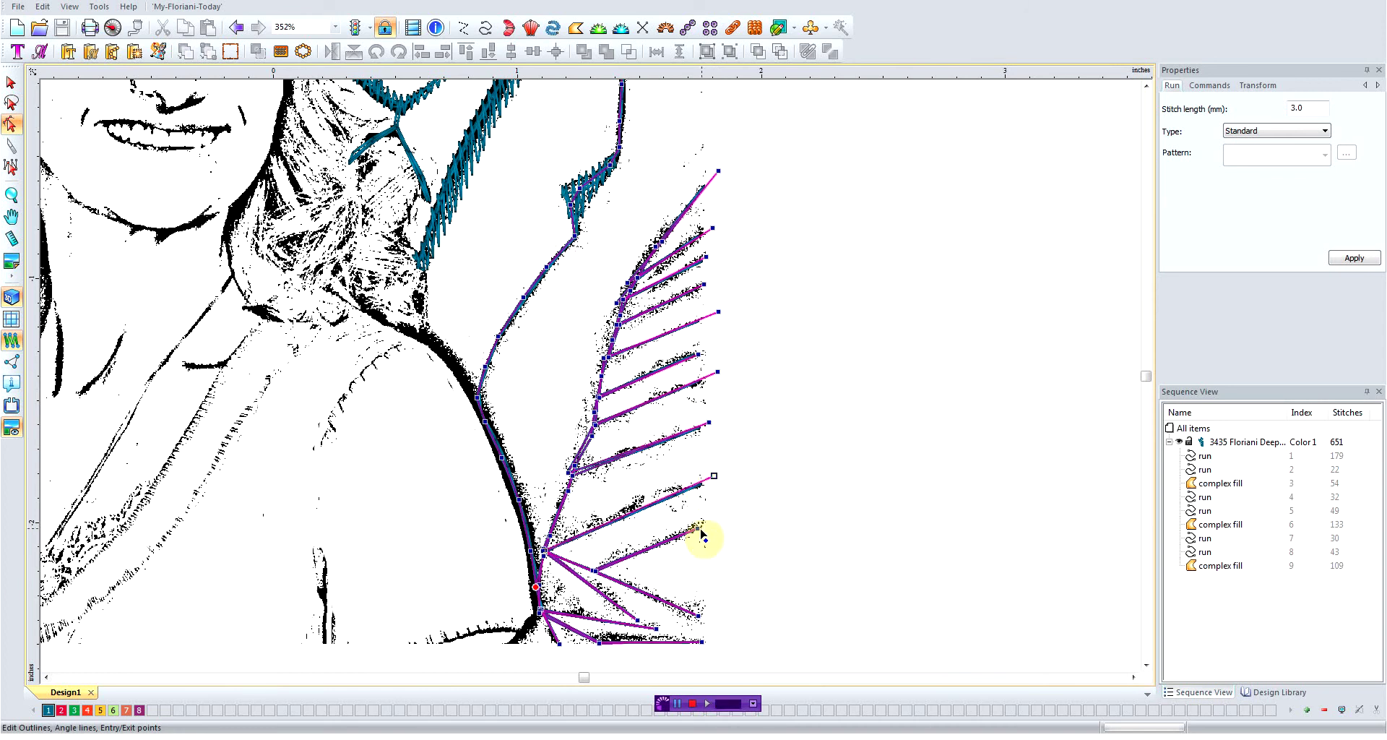
pyautogui.moveTo(698, 530); pyautogui.dragTo(712, 524)
pyautogui.moveTo(698, 617); pyautogui.dragTo(735, 648)
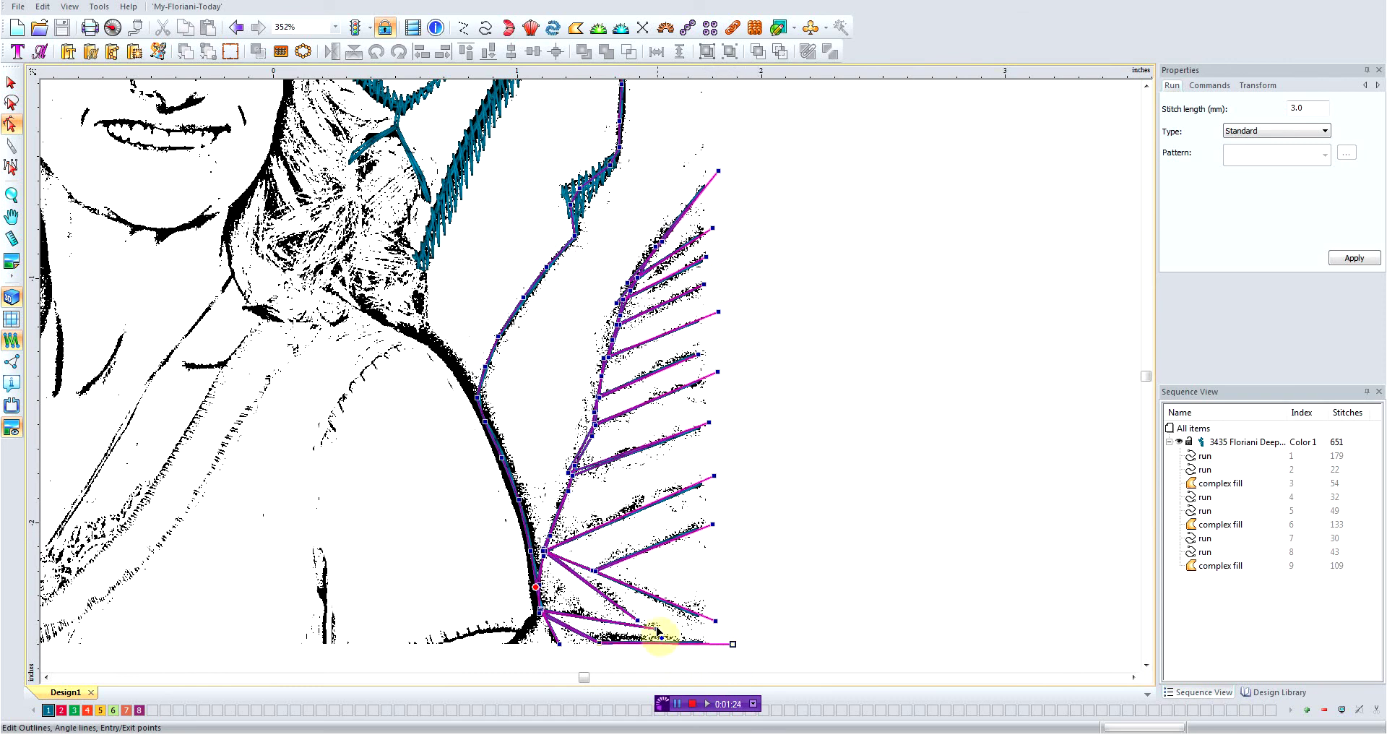
# Add a new stripe line from the lower hub, tidy the hub points, and apply.
pyautogui.moveTo(639, 624); pyautogui.dragTo(647, 596)
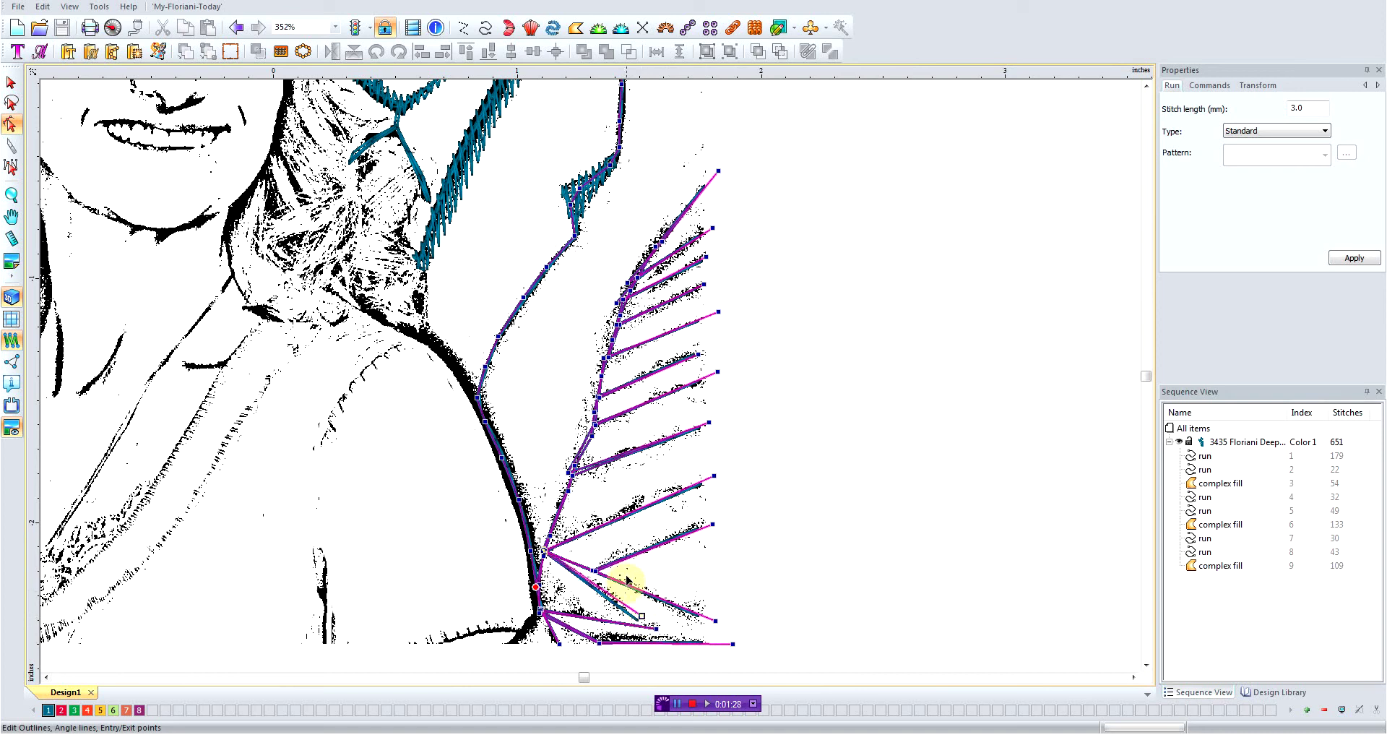
pyautogui.click(574, 478)
pyautogui.moveTo(569, 474); pyautogui.dragTo(577, 479)
pyautogui.scroll(2, 575, 483)
pyautogui.scroll(2, 575, 482)
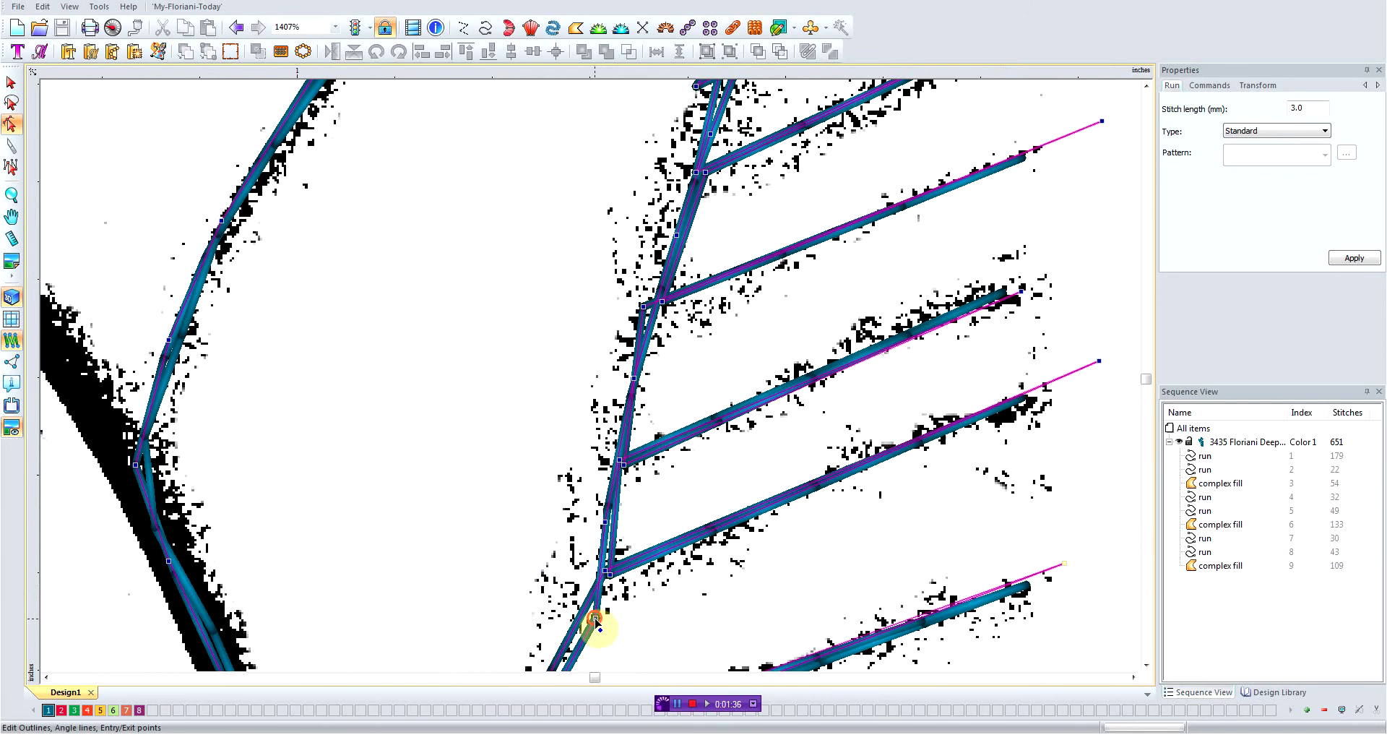
pyautogui.moveTo(595, 621); pyautogui.dragTo(605, 573)
pyautogui.click(705, 495)
pyautogui.scroll(-2, 776, 474)
pyautogui.scroll(-2, 774, 471)
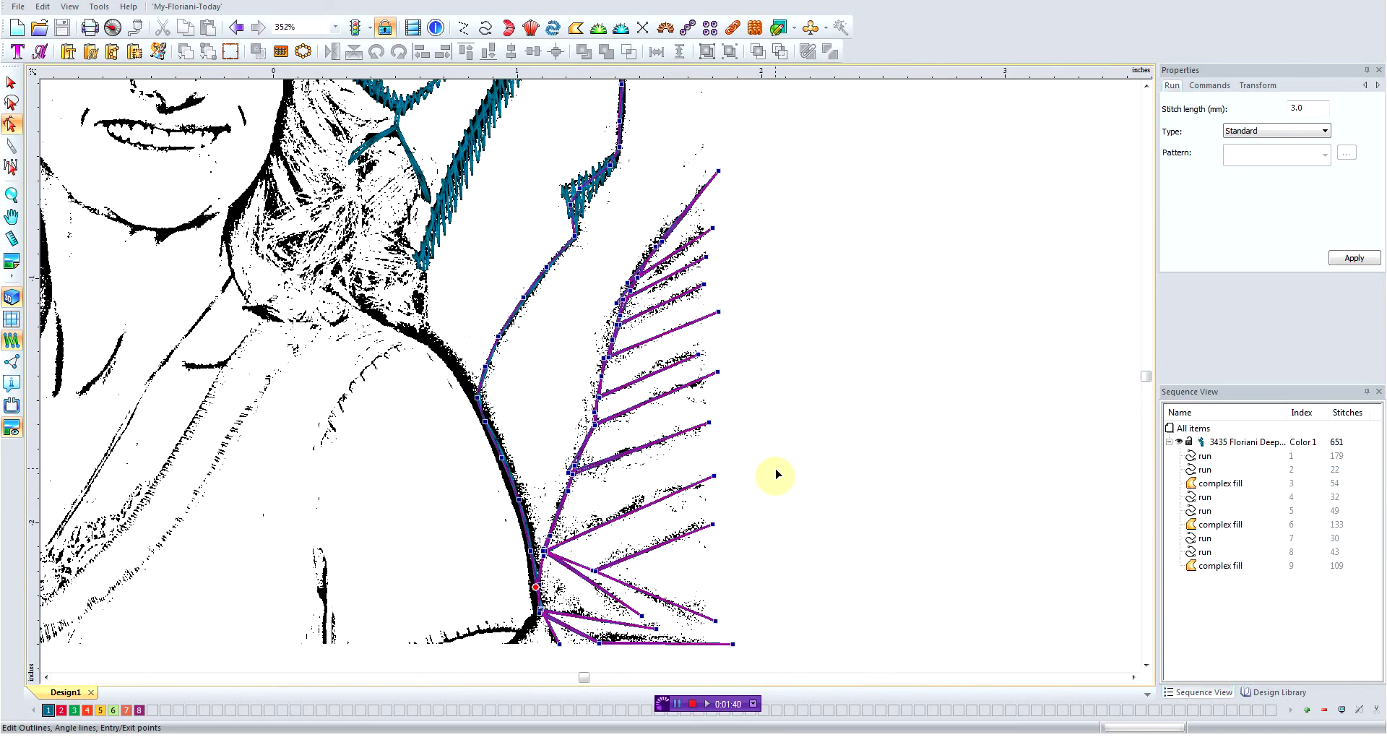
pyautogui.scroll(-2, 774, 472)
pyautogui.scroll(-1, 867, 444)
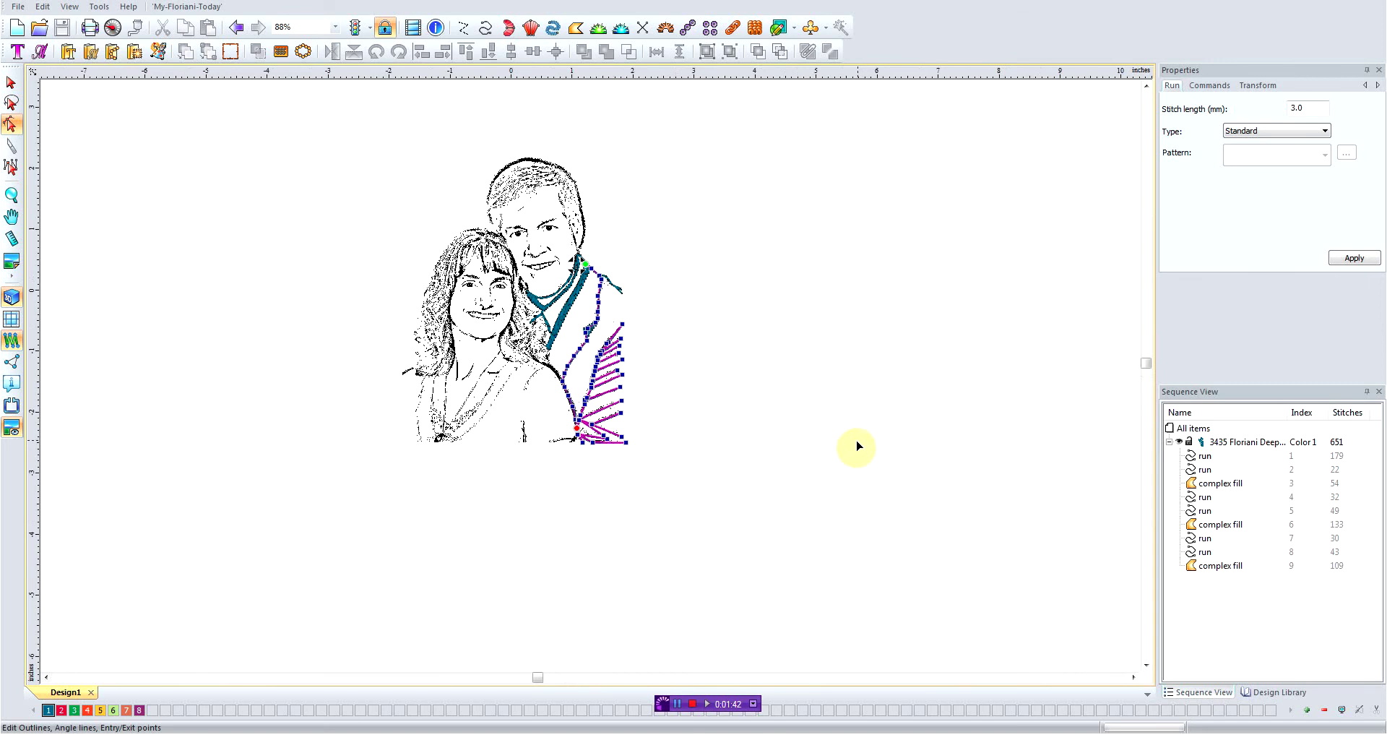
# Hide the backdrop, add a new end point to the shoulder run, and fine-tune its tip.
pyautogui.press('F8')
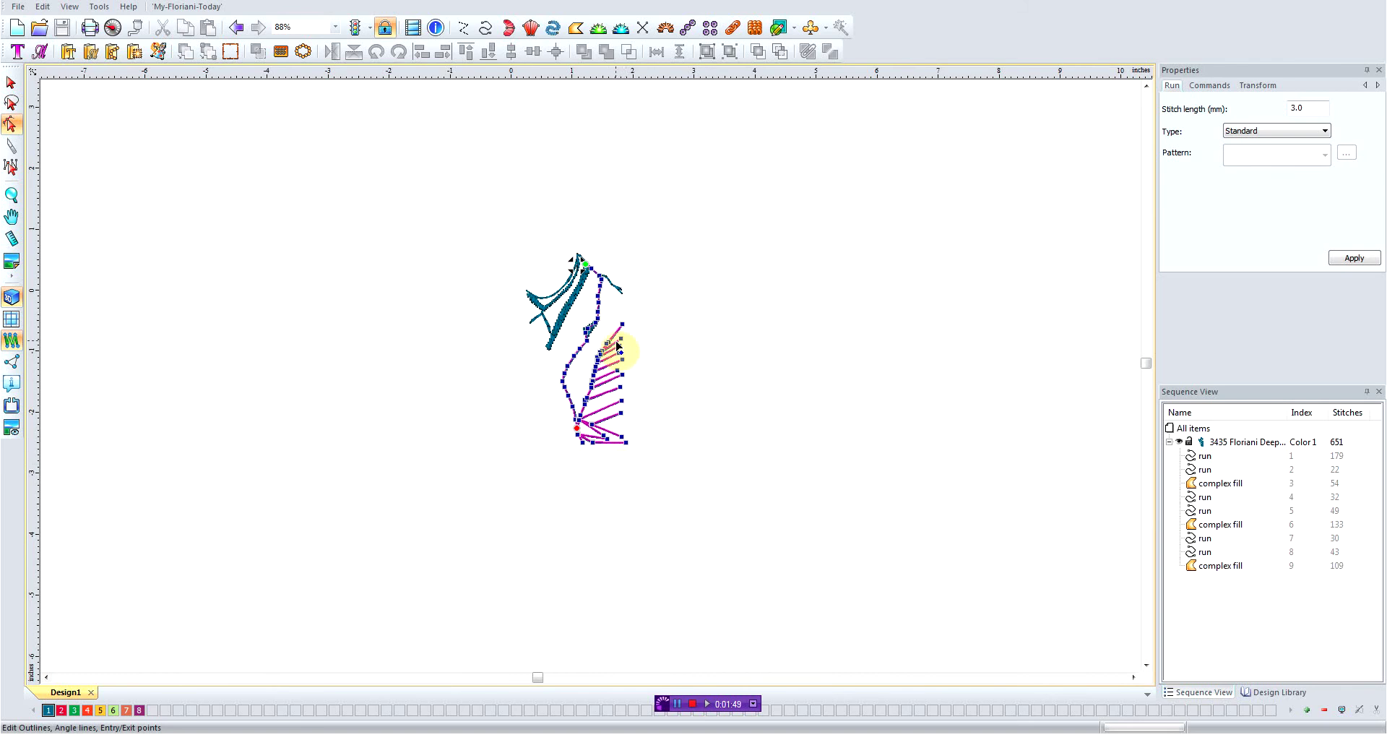
pyautogui.scroll(1, 632, 357)
pyautogui.scroll(1, 639, 294)
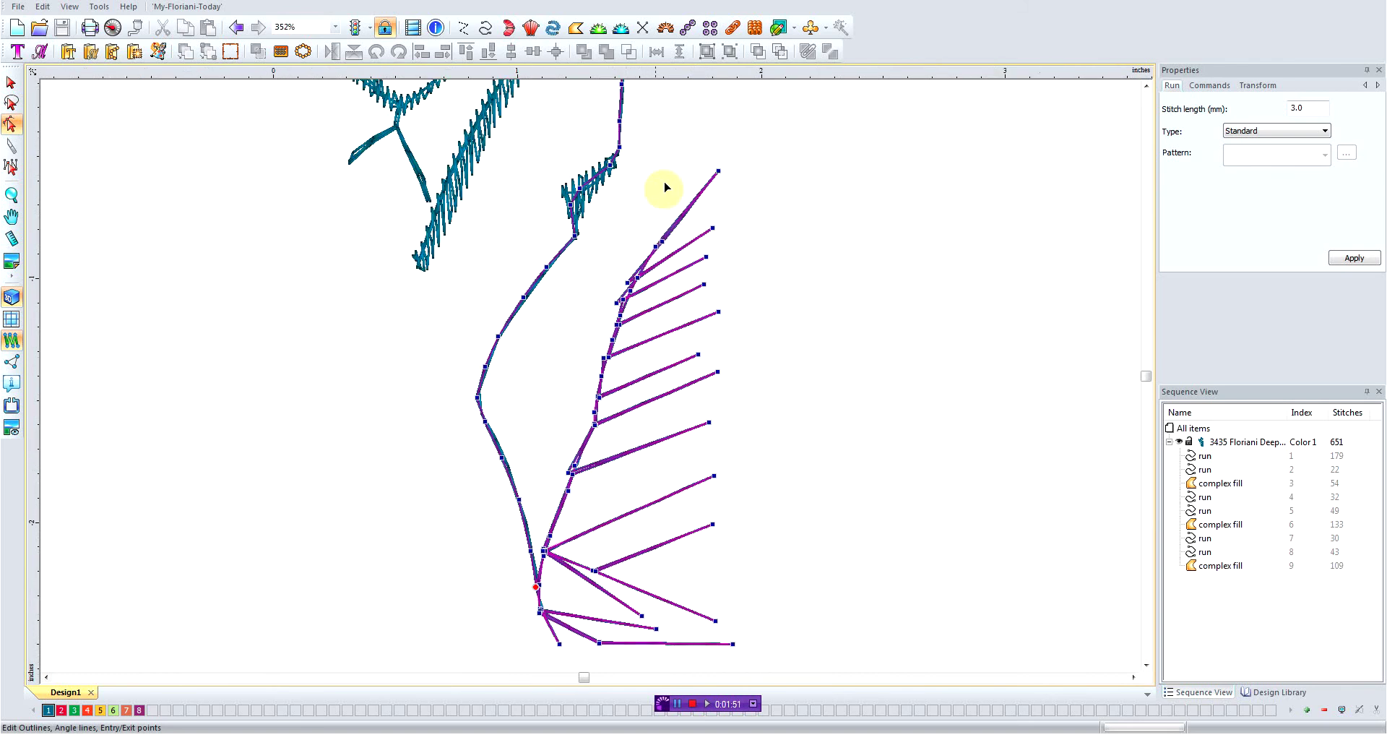
pyautogui.press('-')
pyautogui.click(1147, 80)
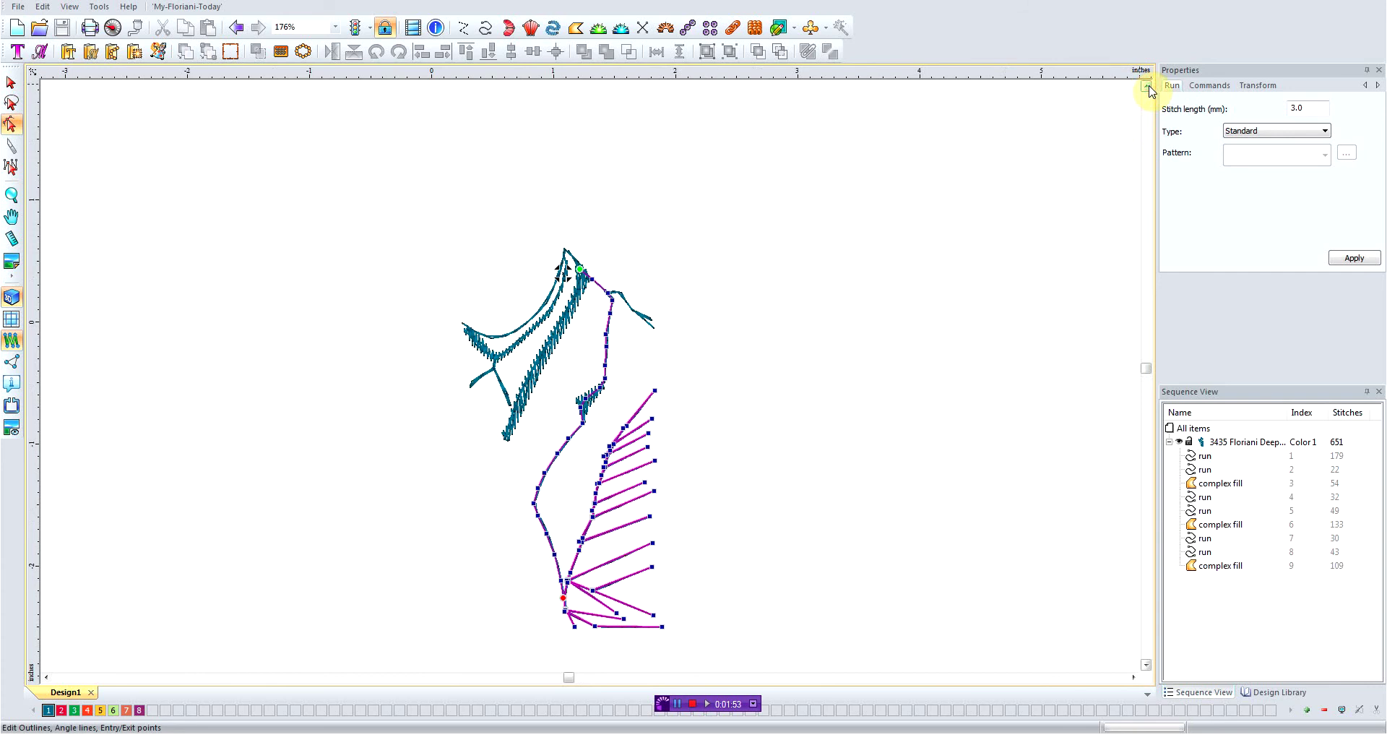
pyautogui.click(650, 325)
pyautogui.press('+')
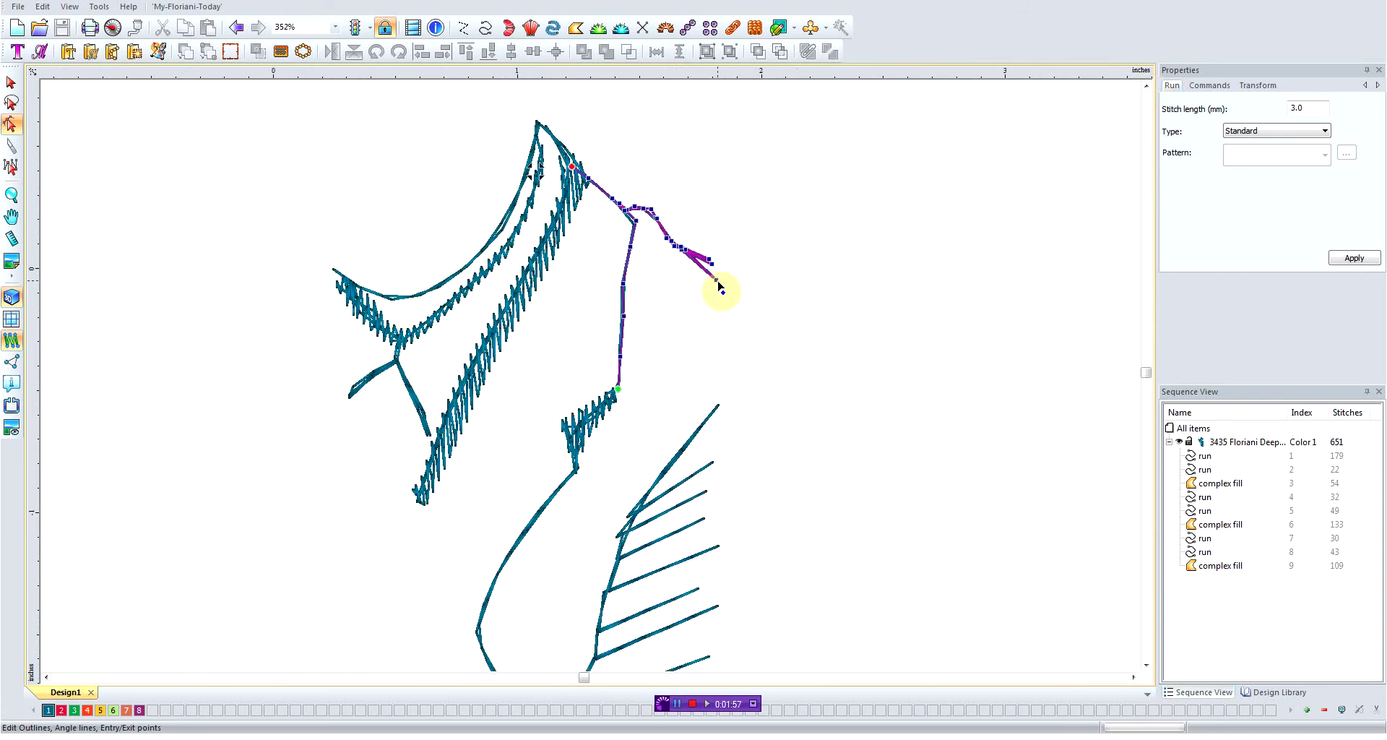
pyautogui.moveTo(743, 307); pyautogui.dragTo(743, 304)
pyautogui.press('+')
pyautogui.scroll(2, 1146, 91)
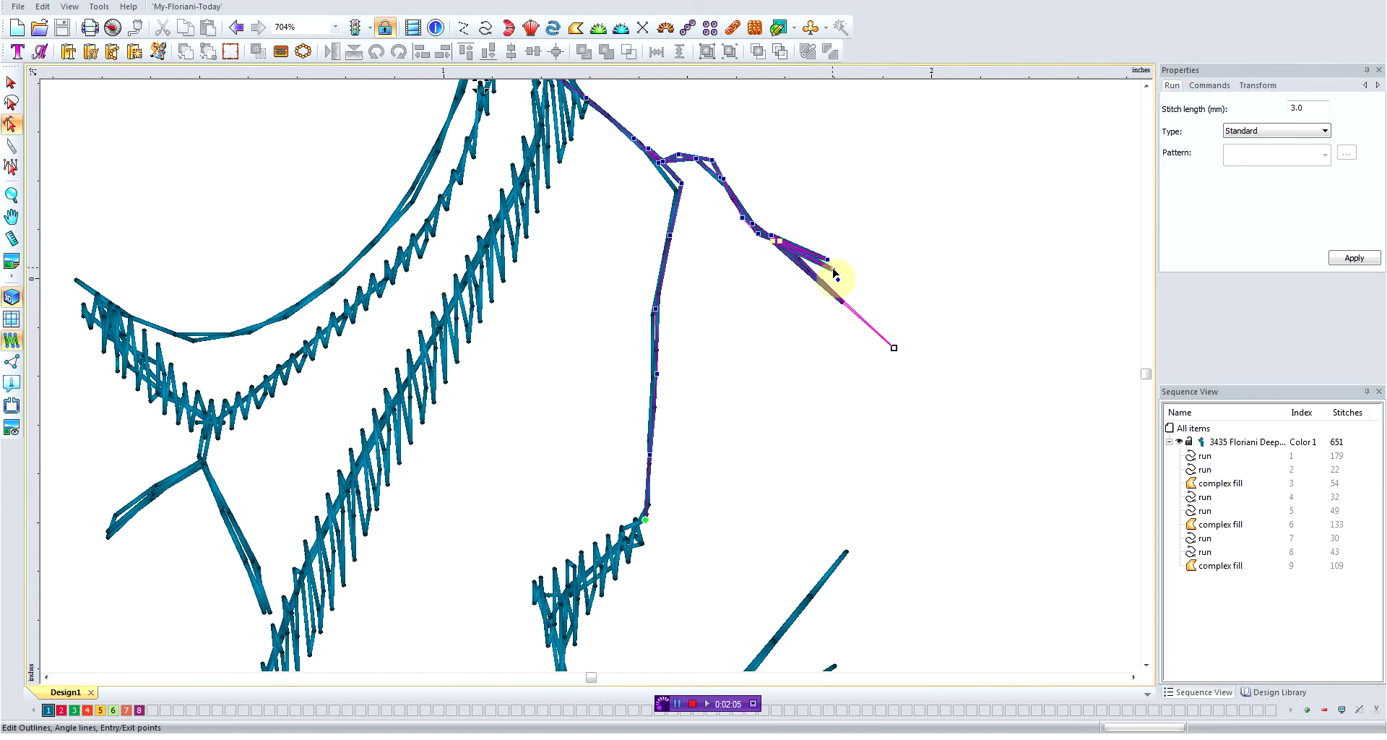
pyautogui.moveTo(834, 273); pyautogui.dragTo(831, 264)
pyautogui.moveTo(830, 267); pyautogui.dragTo(830, 275)
pyautogui.scroll(-1, 873, 266)
pyautogui.scroll(-1, 861, 267)
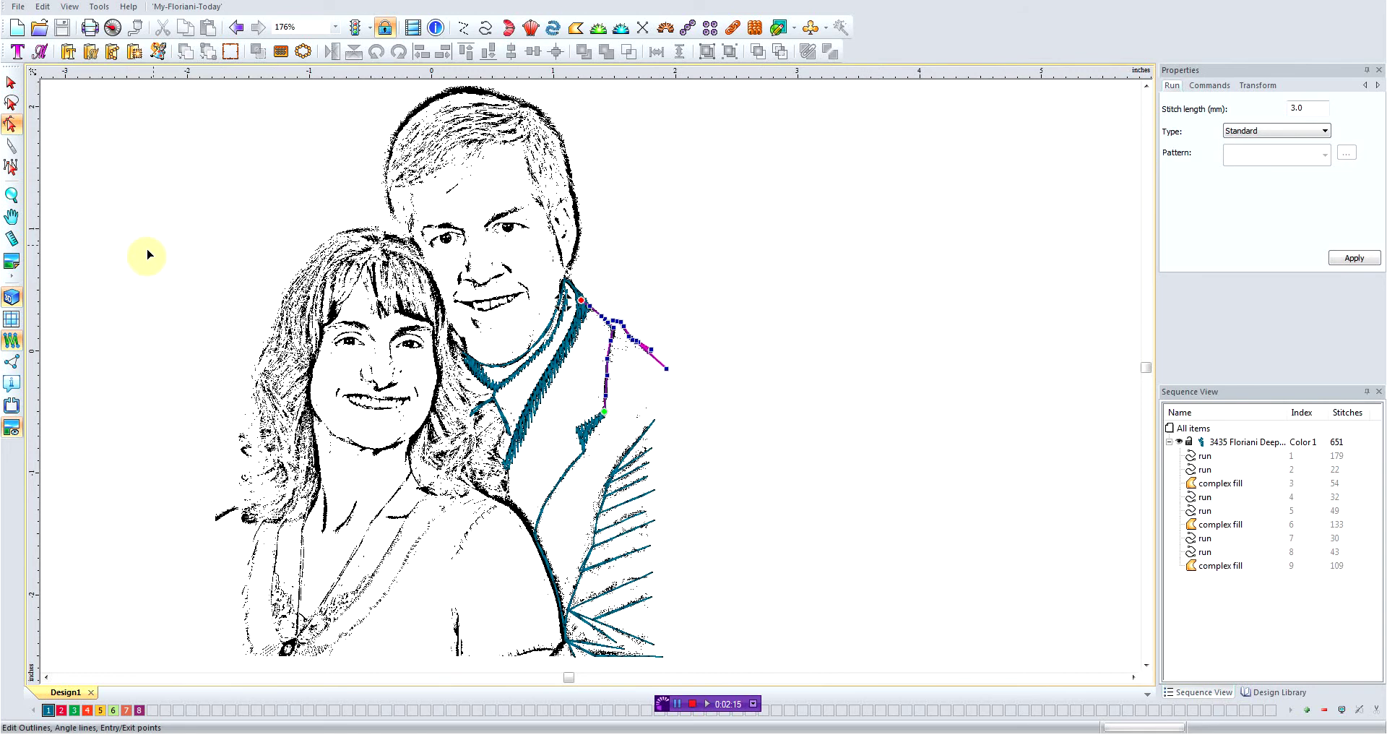
# Deselect the run, toggle the backdrop off and on, and select the short collar run.
pyautogui.click(11, 81)
pyautogui.click(807, 388)
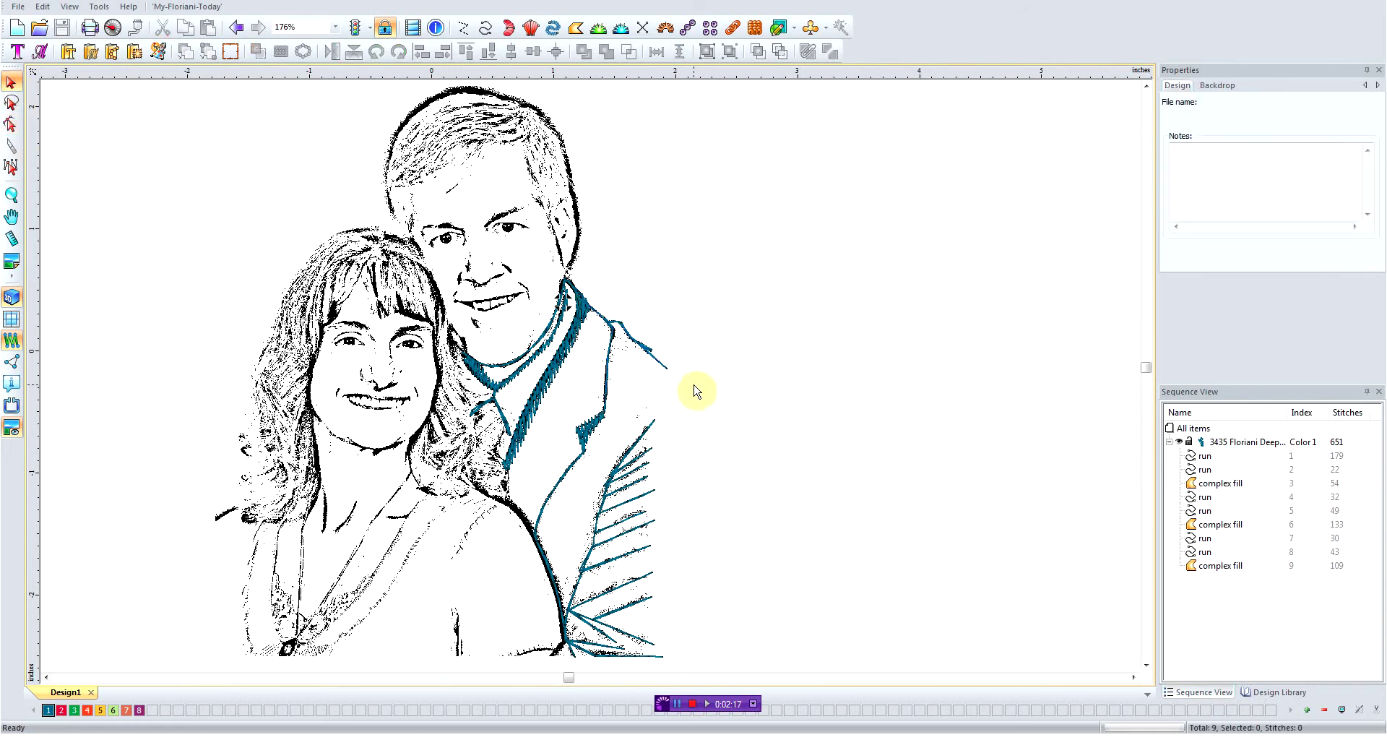
pyautogui.press('b')
pyautogui.press('b')
pyautogui.press('b')
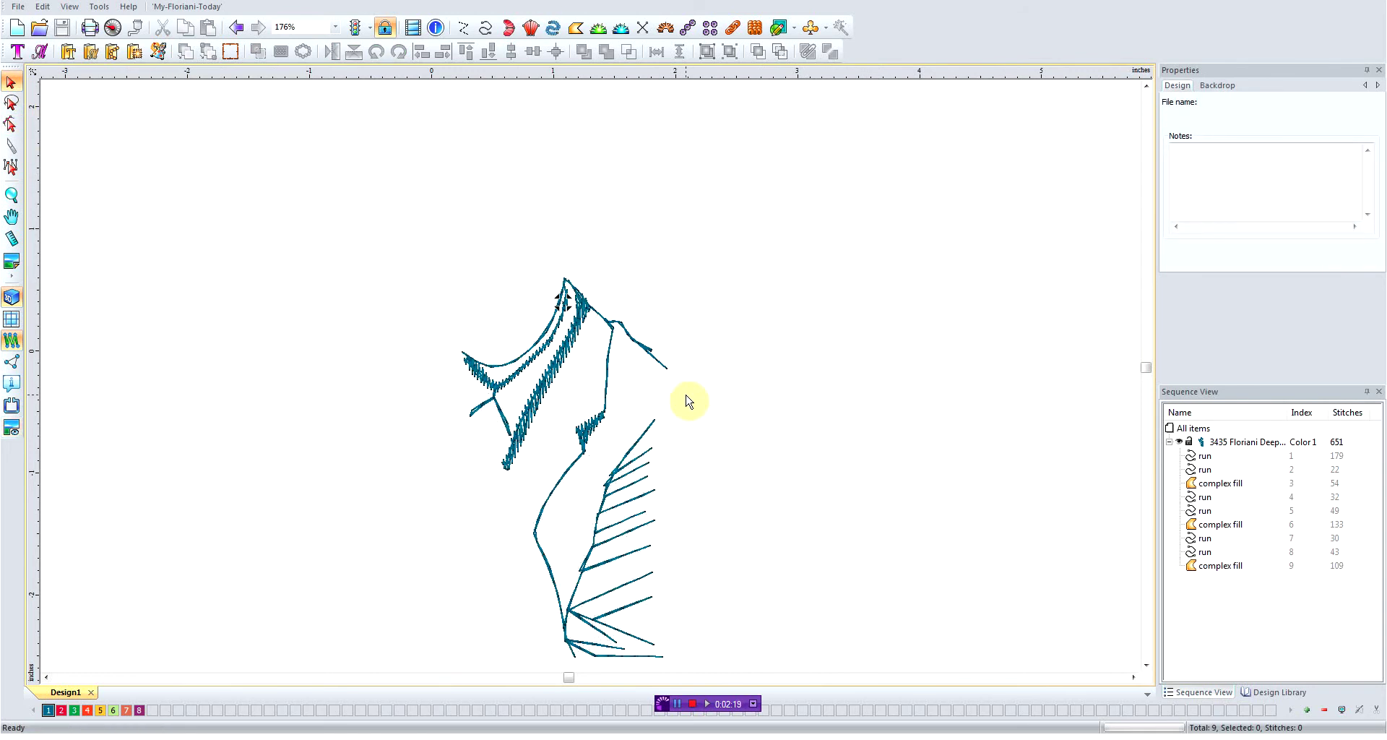
pyautogui.press('b')
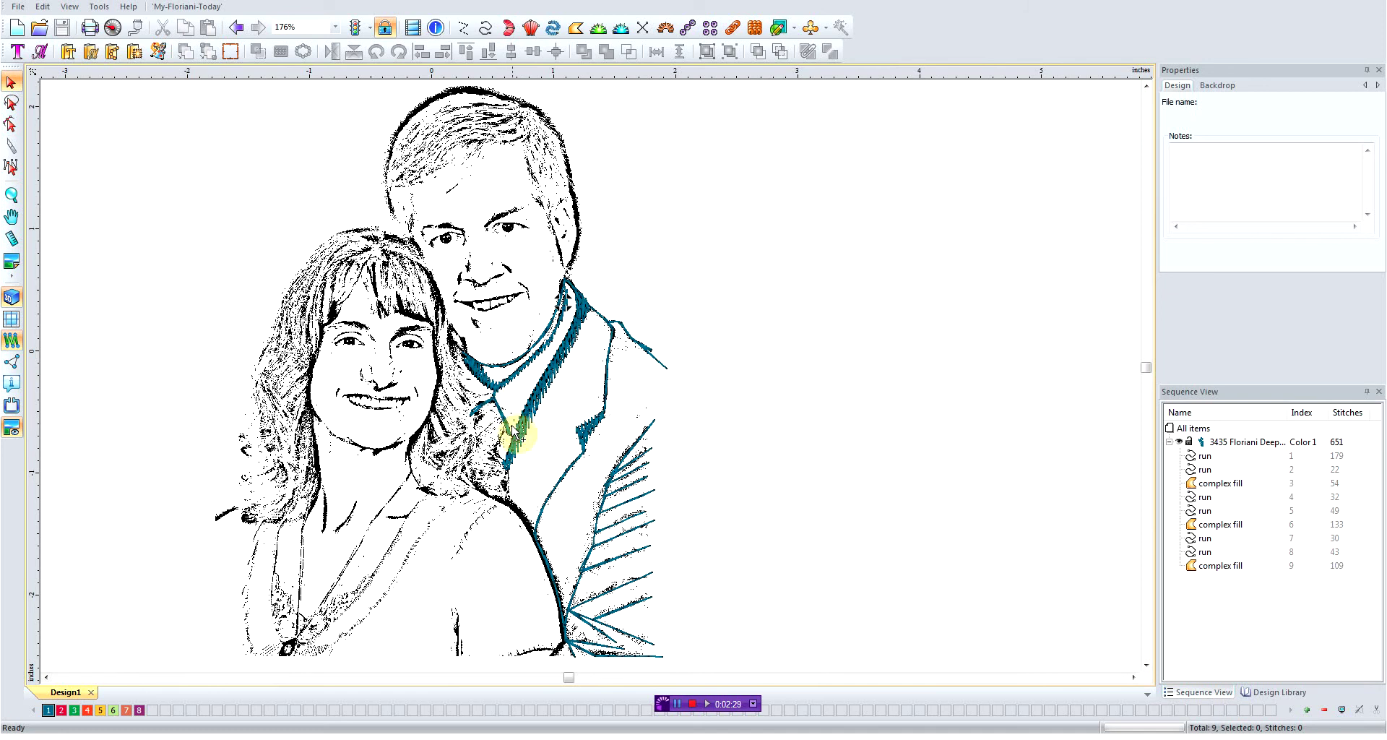
pyautogui.scroll(2, 509, 428)
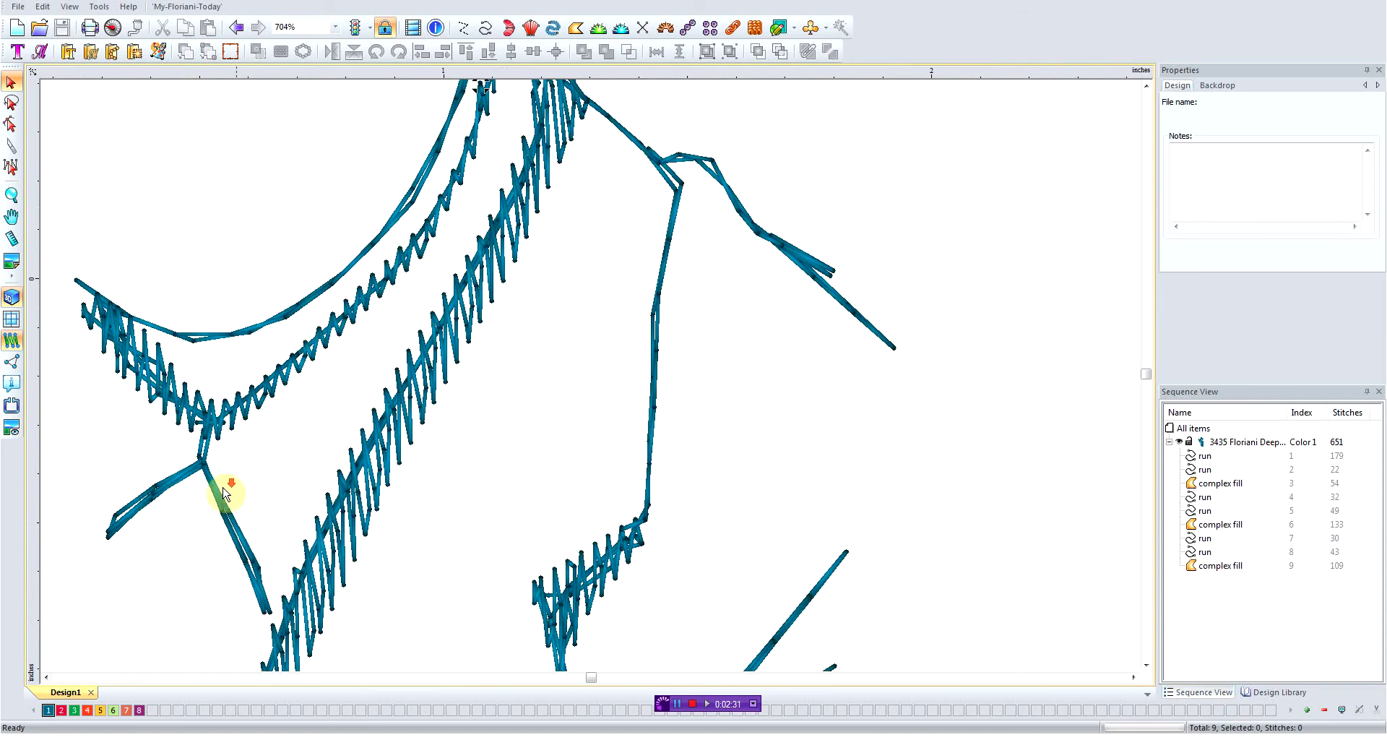
pyautogui.scroll(-1, 224, 494)
pyautogui.click(410, 451)
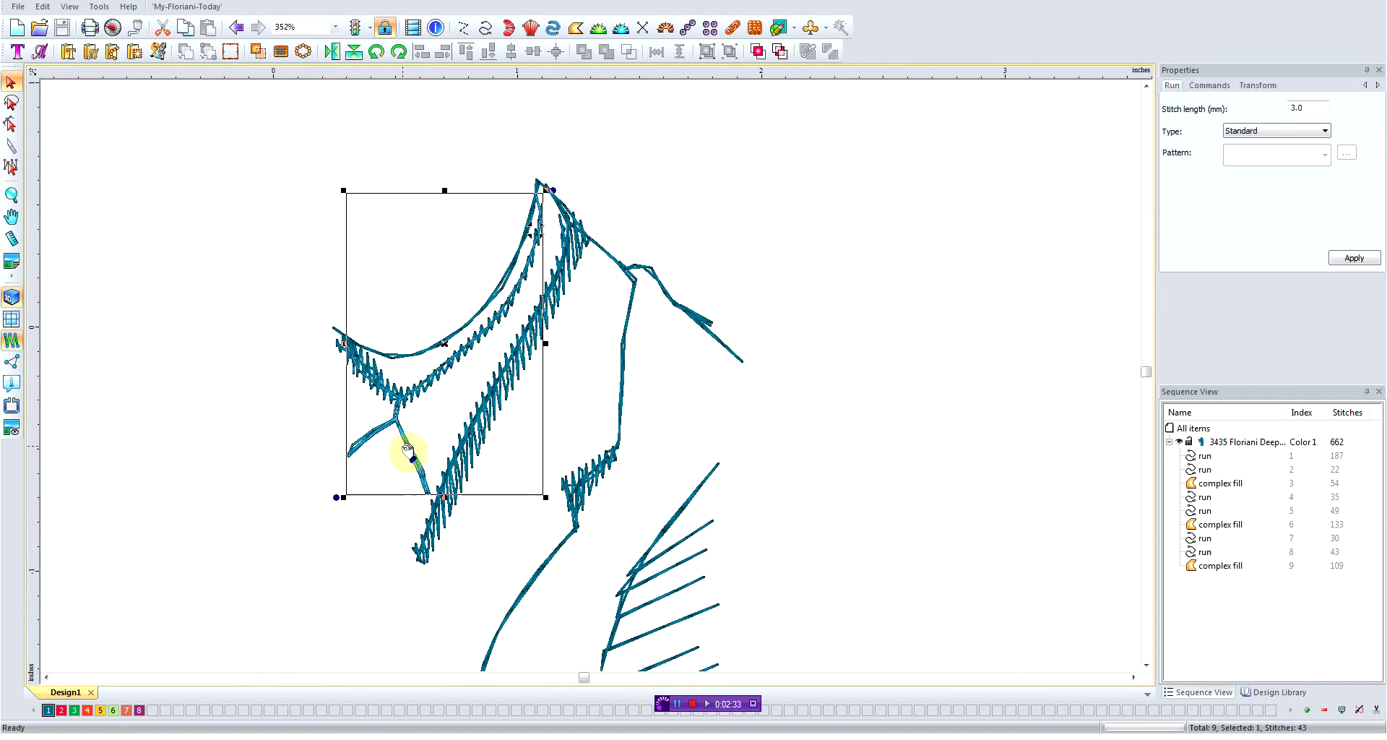
pyautogui.scroll(1, 410, 452)
# Move nodes on the lower and left branches of the collar-tip run, then close point editing.
pyautogui.click(11, 123)
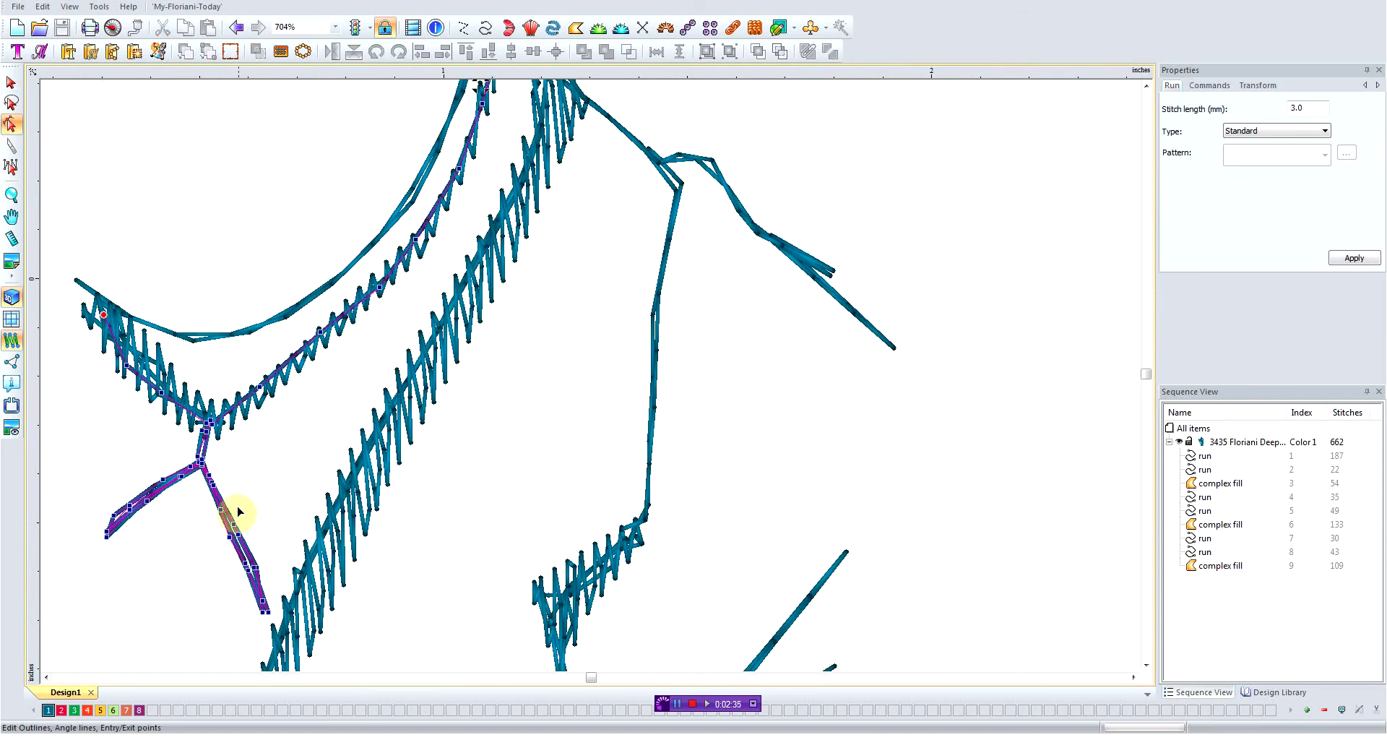
pyautogui.moveTo(223, 510); pyautogui.dragTo(238, 539)
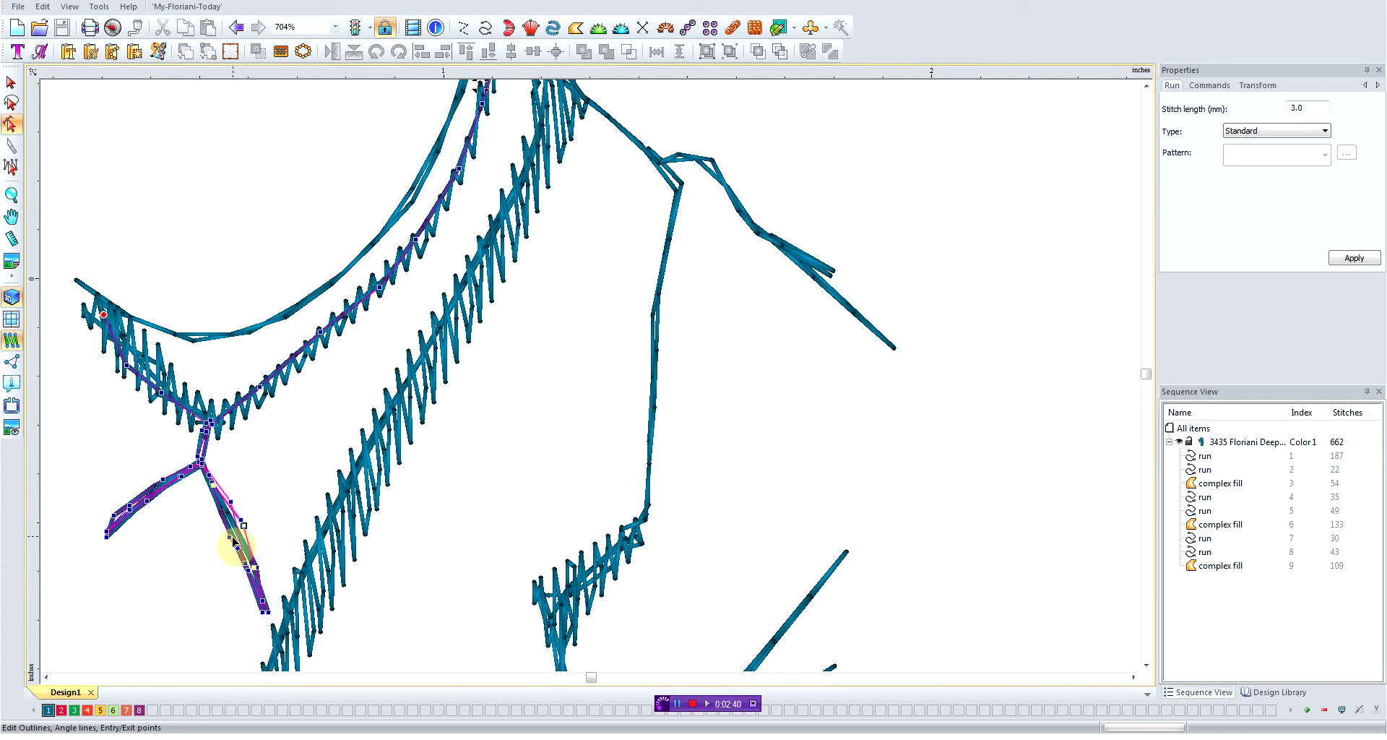
pyautogui.moveTo(232, 537); pyautogui.dragTo(251, 566)
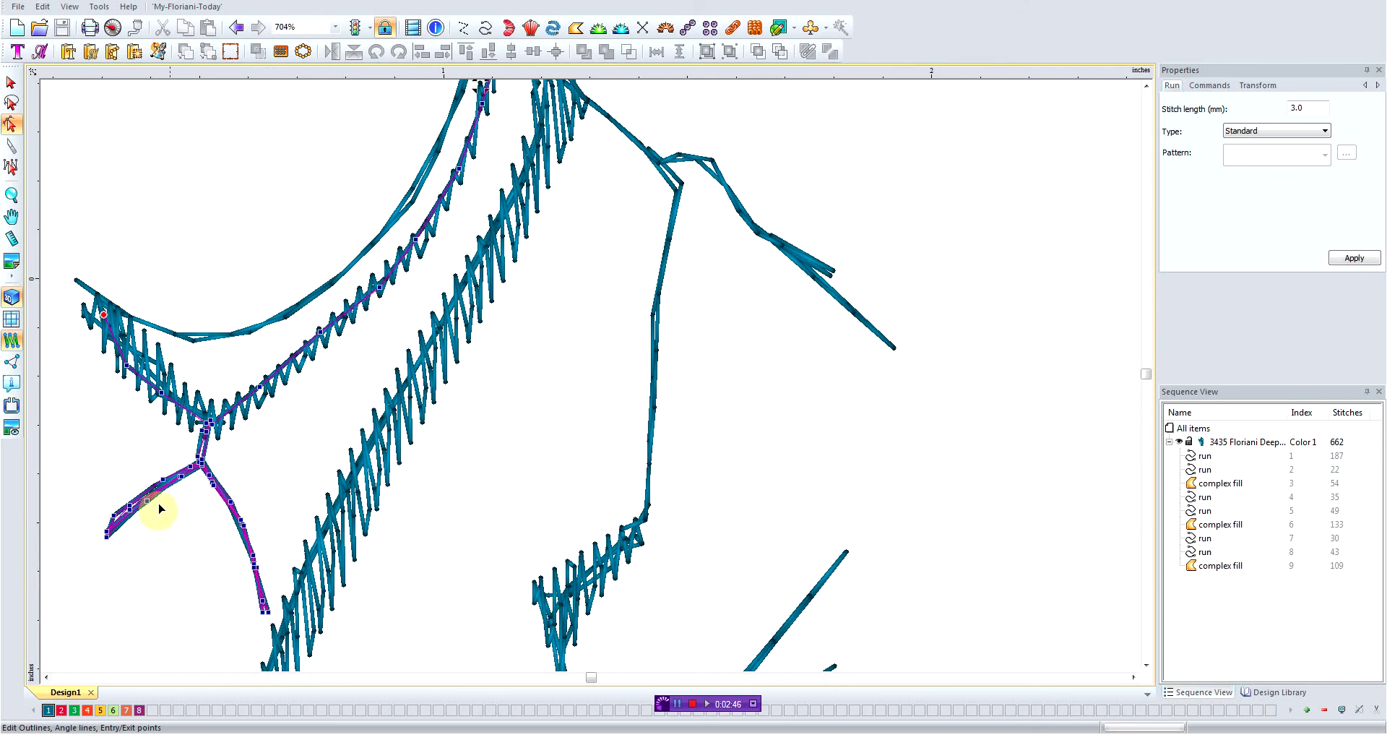
pyautogui.moveTo(142, 494); pyautogui.dragTo(176, 473)
pyautogui.moveTo(128, 511); pyautogui.dragTo(129, 508)
pyautogui.scroll(-2, 158, 528)
pyautogui.scroll(1, 173, 527)
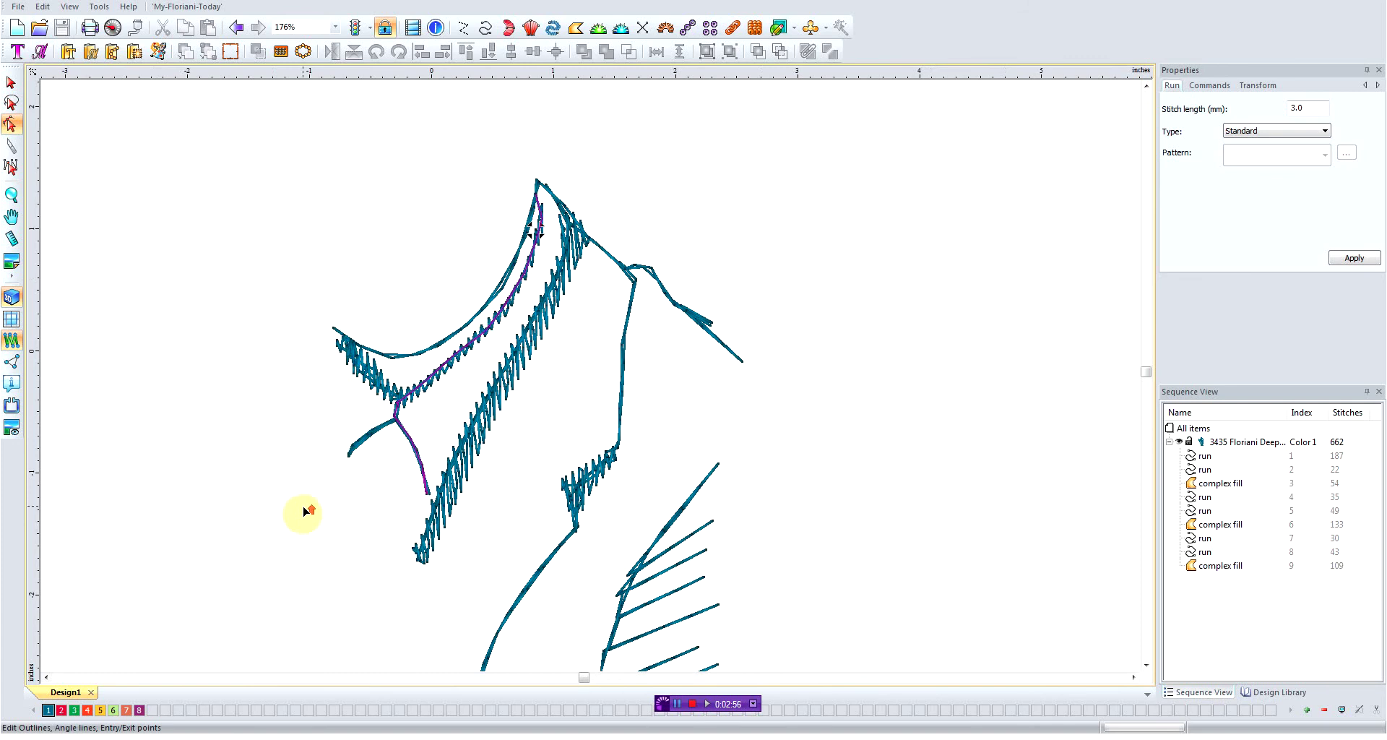
pyautogui.click(11, 81)
# Deselect everything in the design.
pyautogui.click(192, 242)
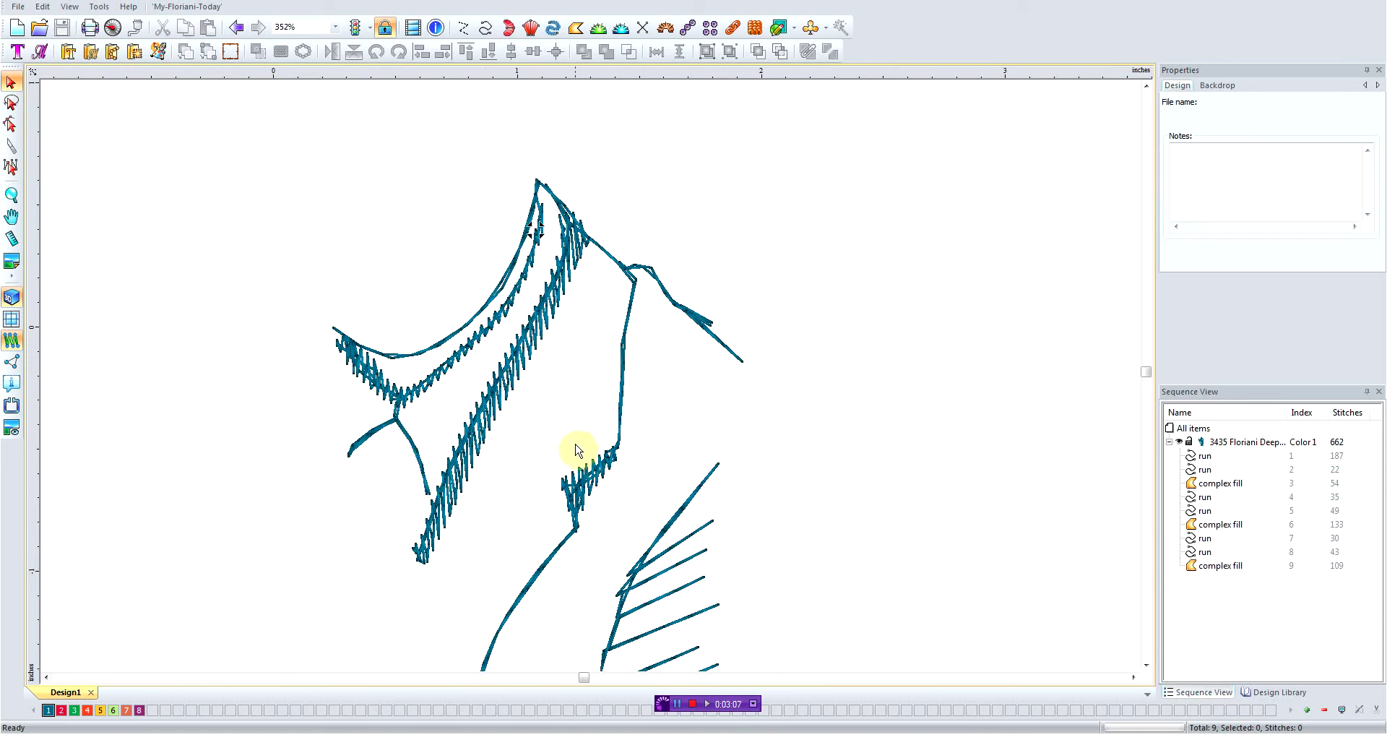
pyautogui.scroll(-1, 680, 431)
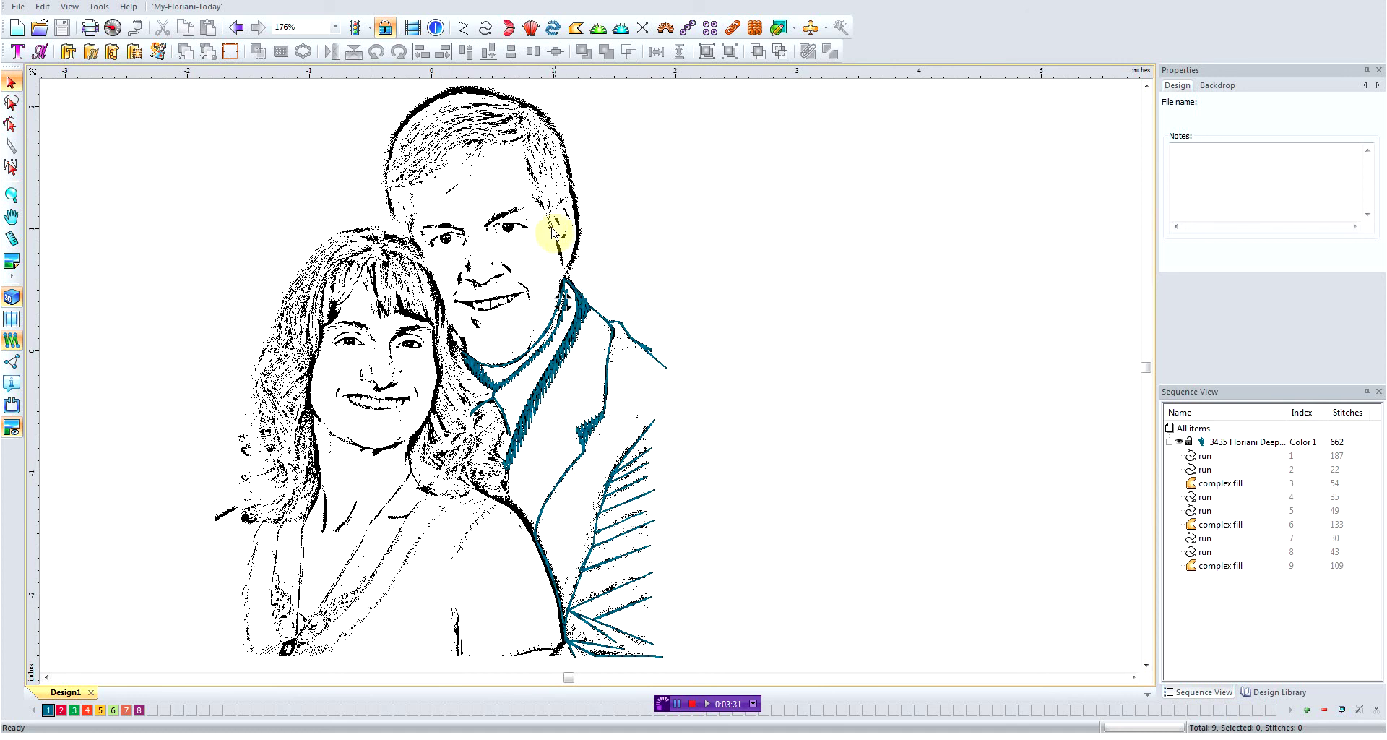
pyautogui.scroll(1, 564, 232)
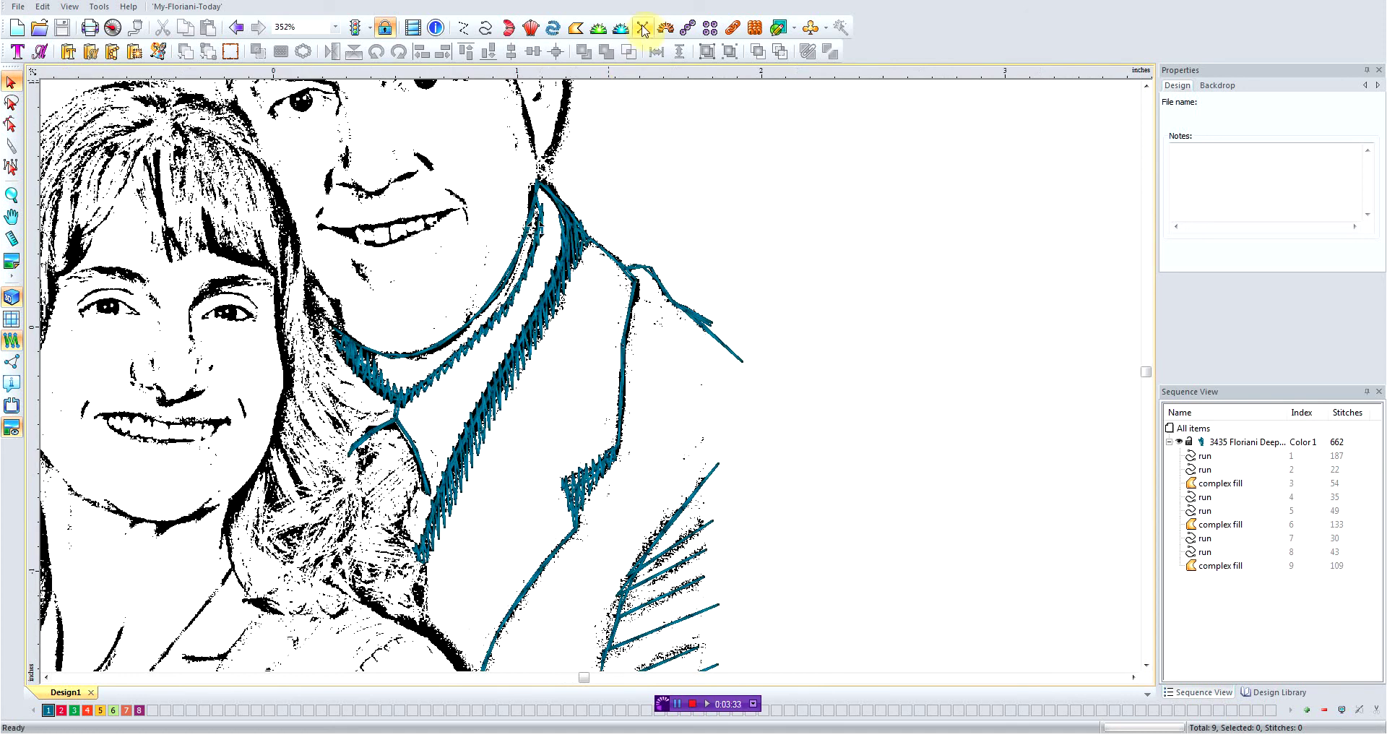
# Start a run stitch at the ear base and trace it up to the top of the ear.
pyautogui.click(485, 27)
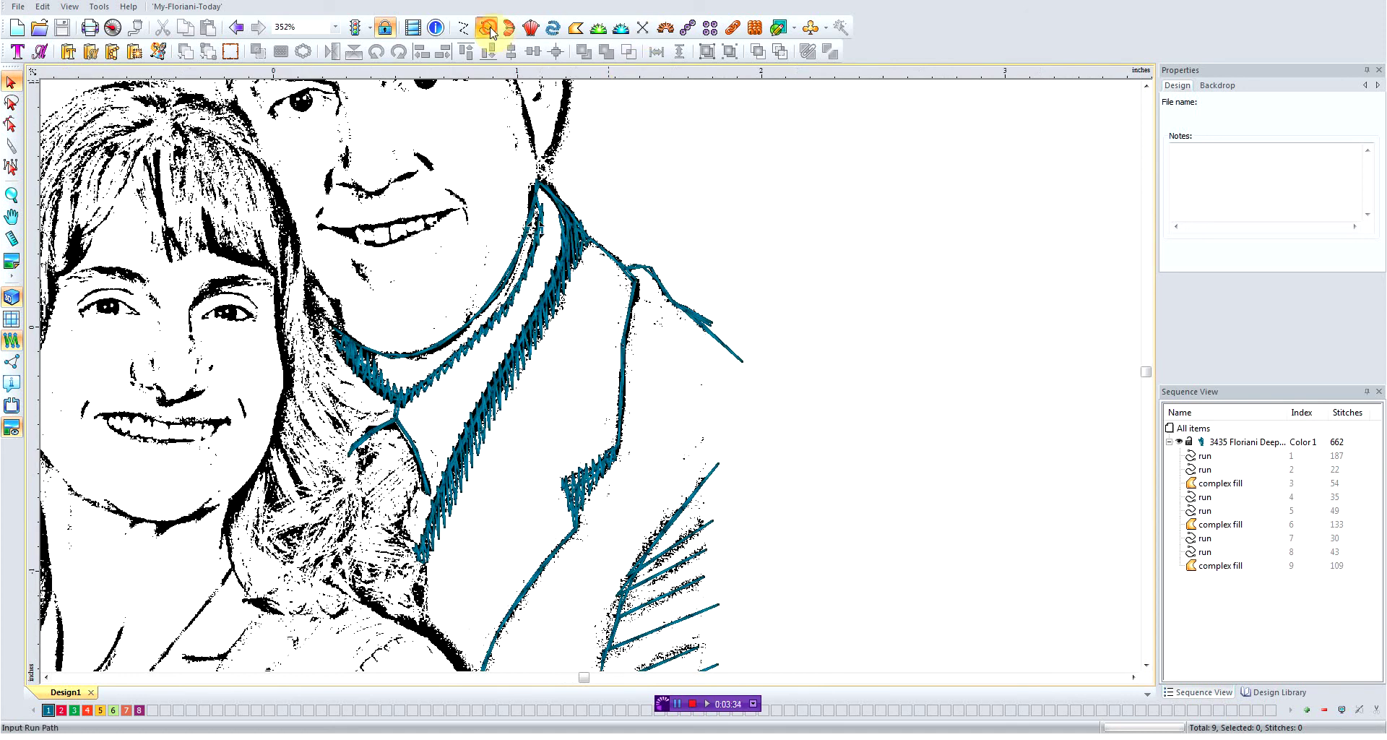
pyautogui.click(1149, 91)
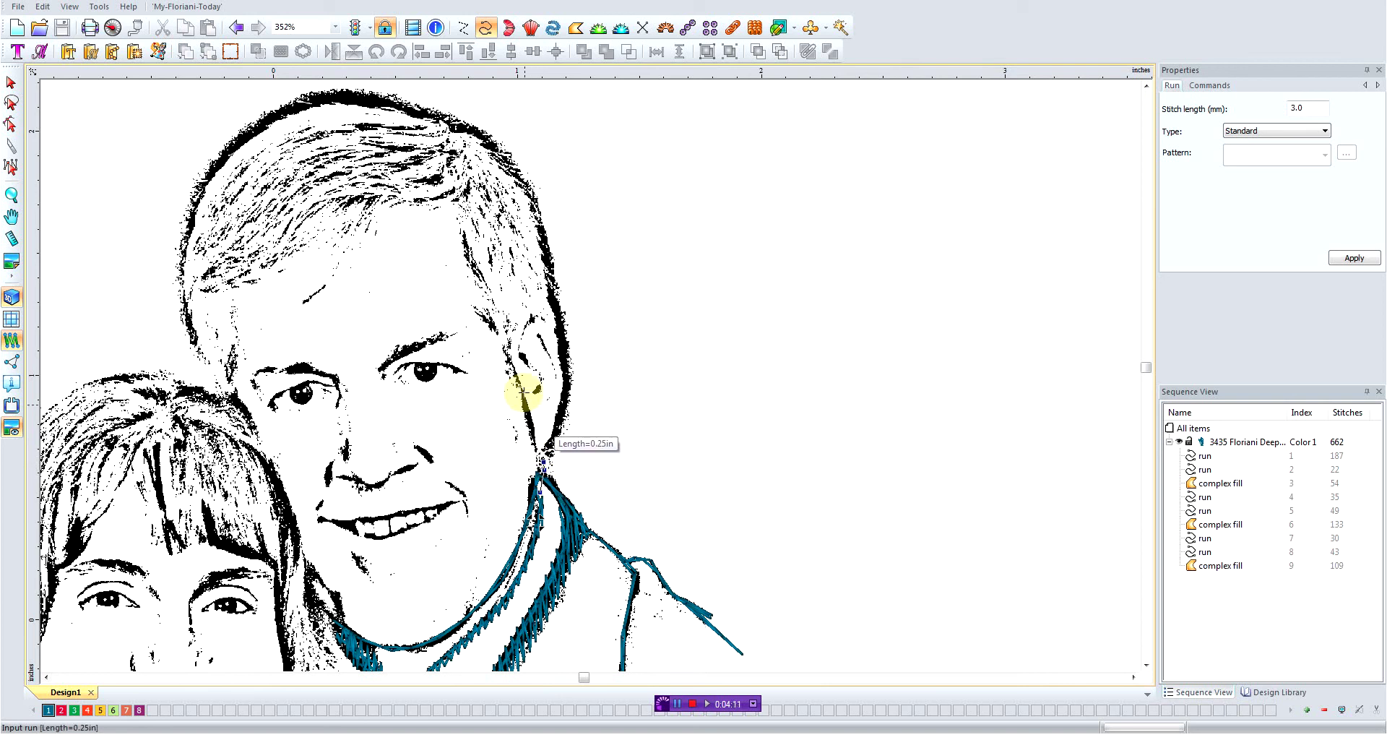
pyautogui.click(539, 456)
pyautogui.click(529, 424)
pyautogui.click(525, 392)
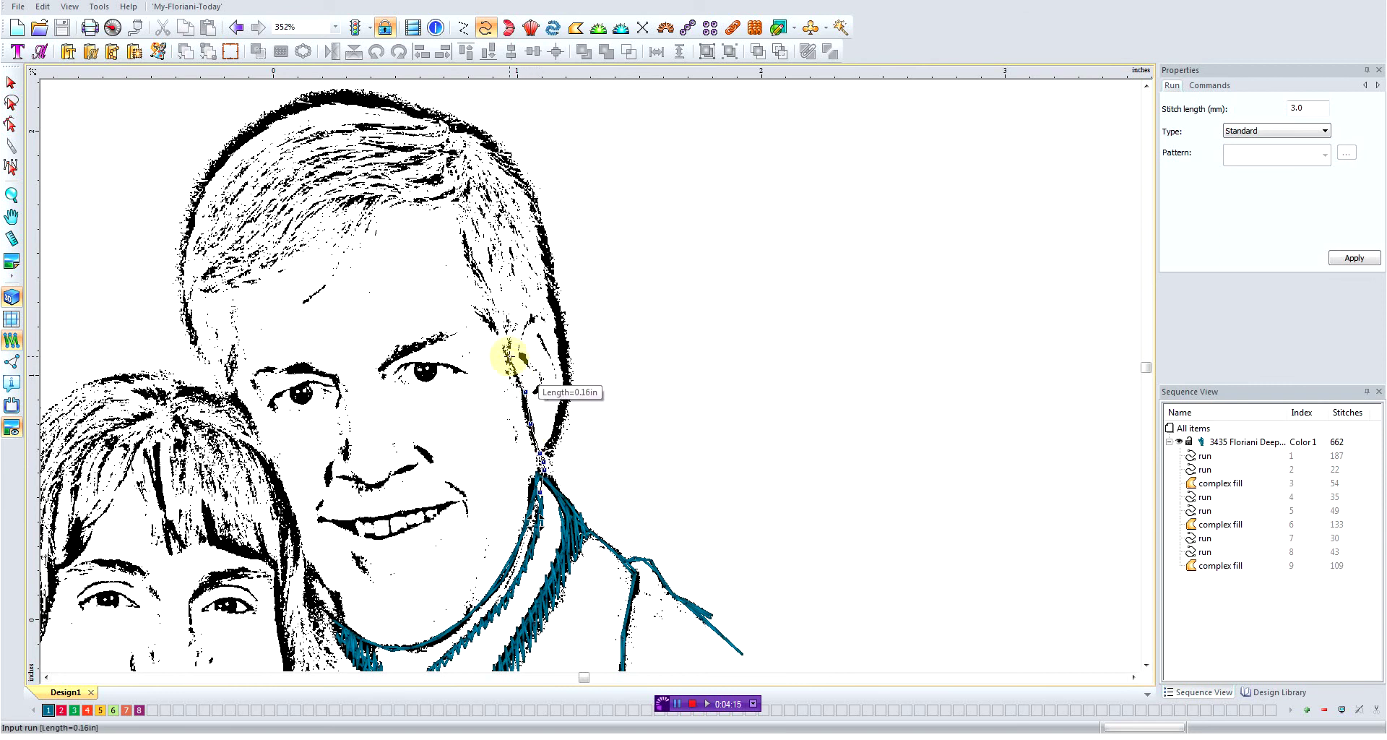
pyautogui.click(509, 363)
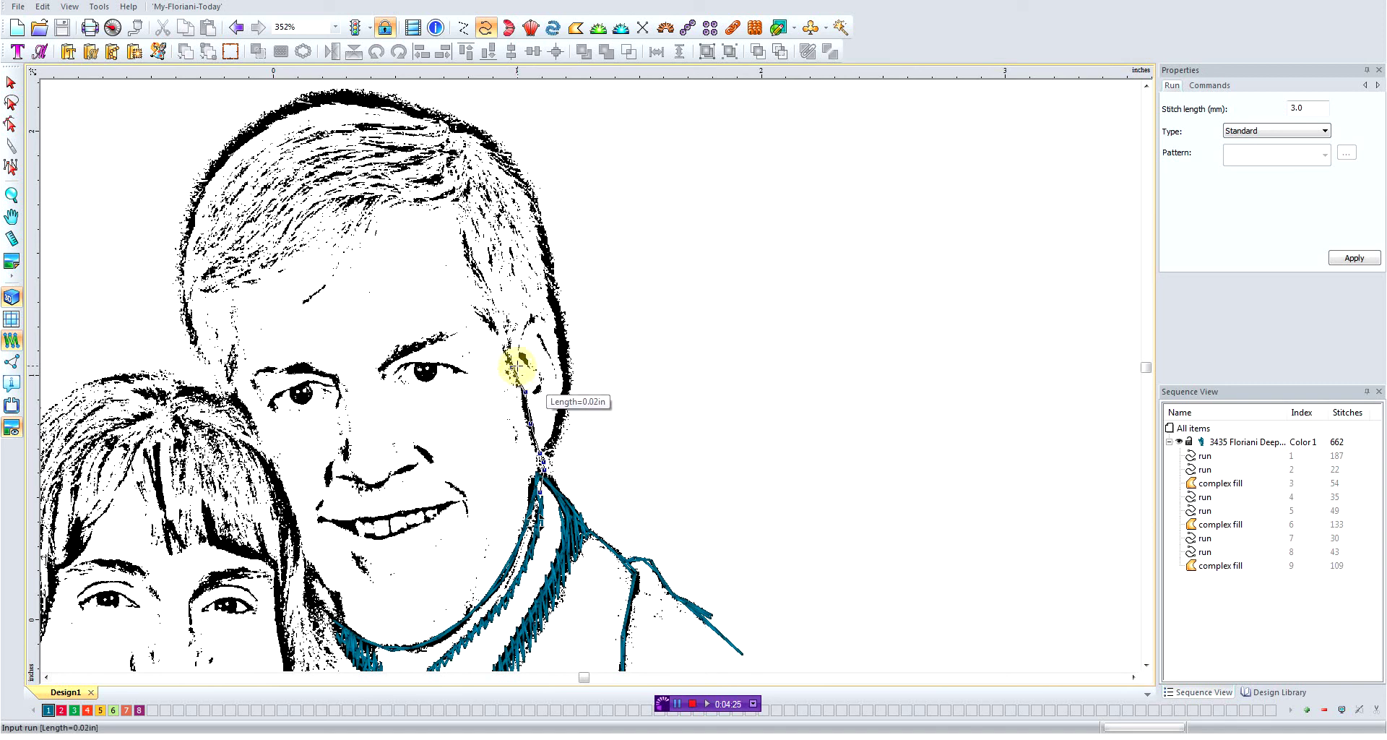
pyautogui.click(515, 366)
pyautogui.click(519, 344)
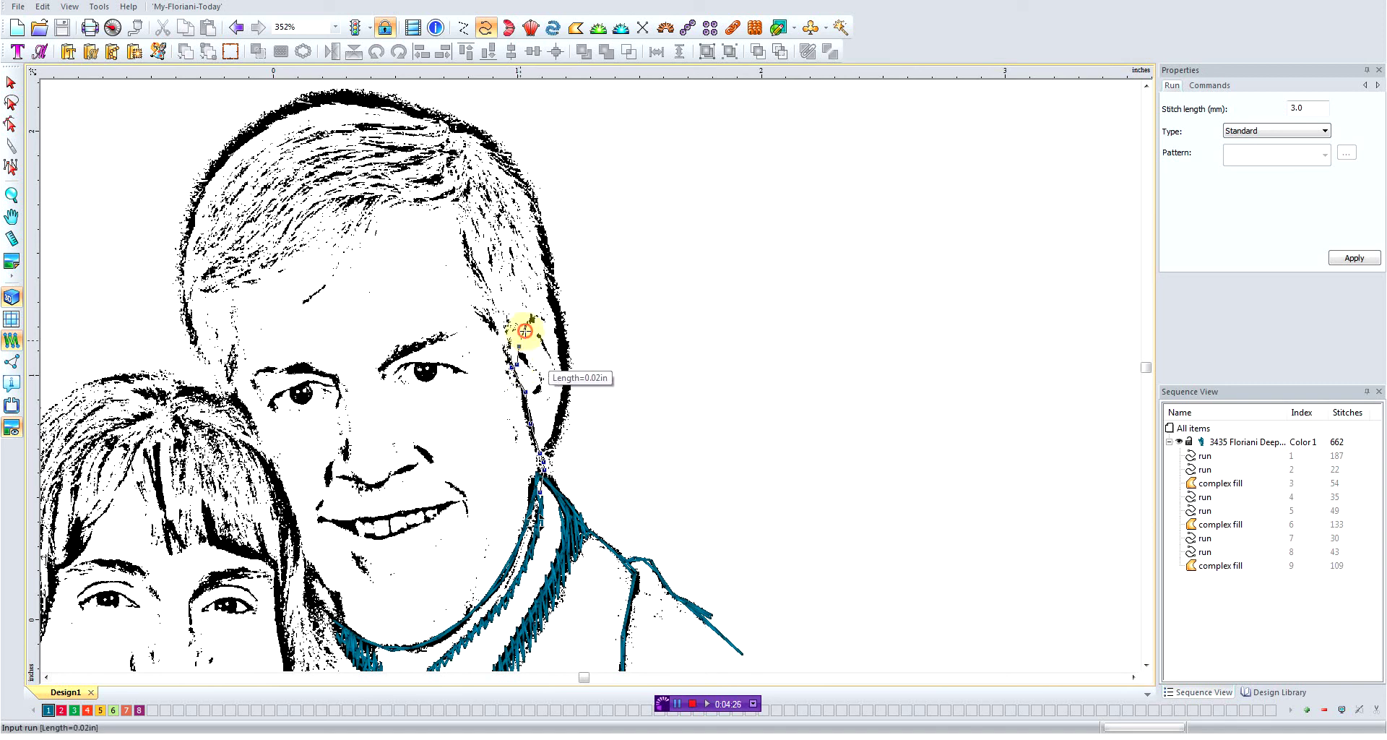
pyautogui.click(534, 325)
pyautogui.click(548, 319)
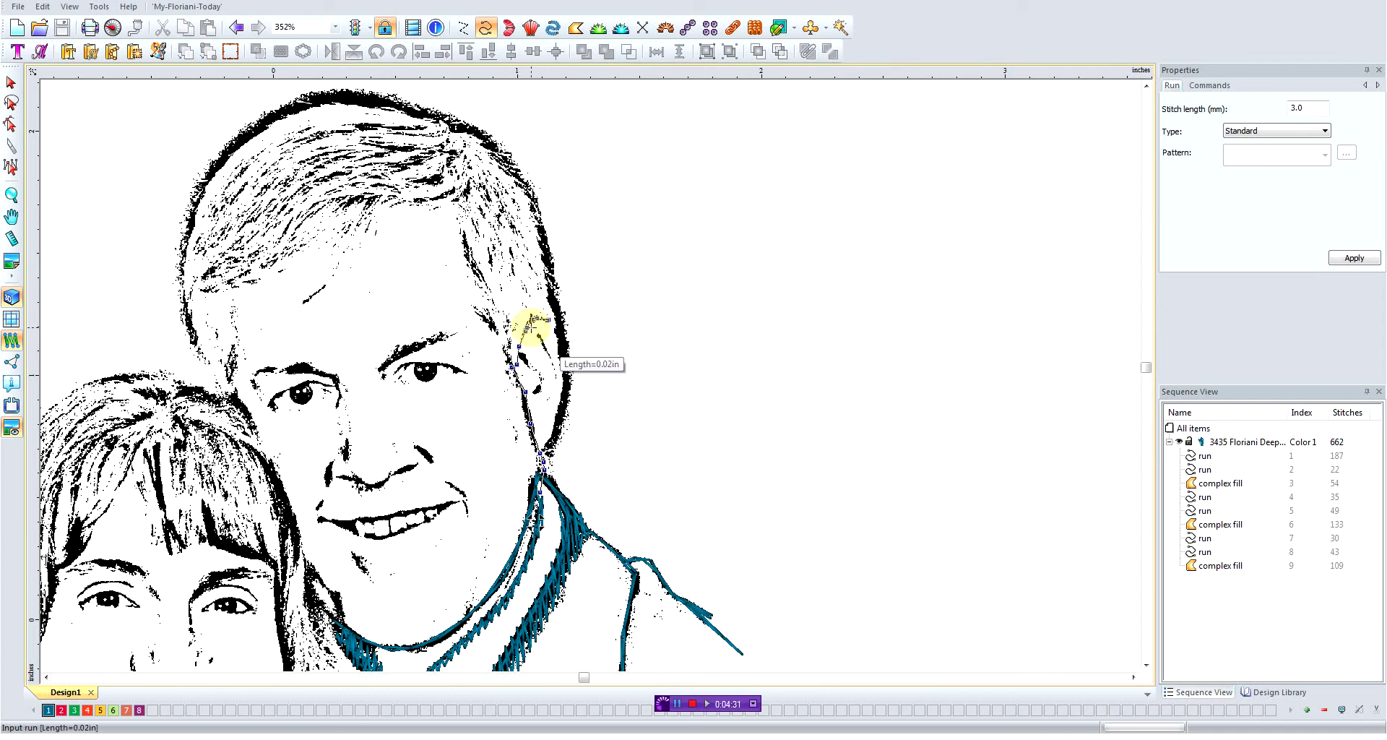
# Trace the run around the ear's edges and down to a point below the ear.
pyautogui.click(531, 329)
pyautogui.click(544, 344)
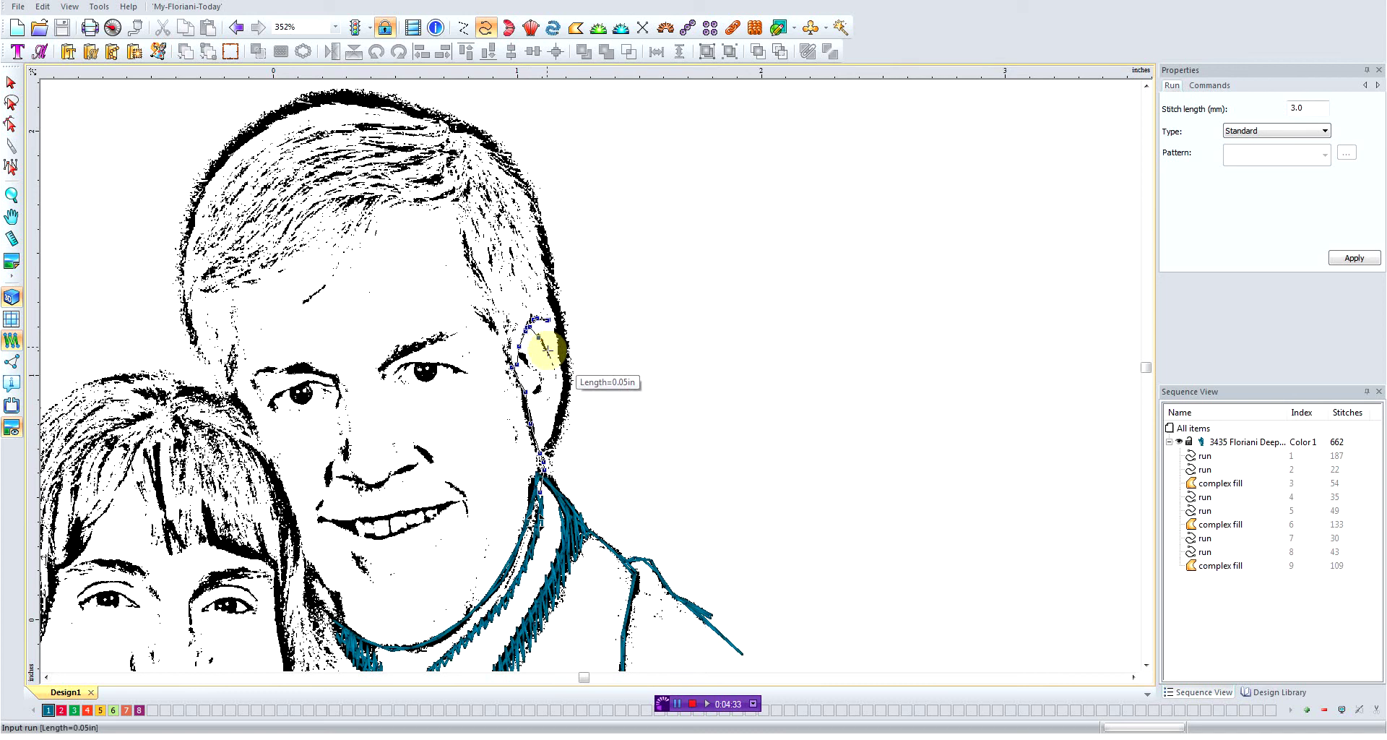
pyautogui.click(554, 369)
pyautogui.click(549, 396)
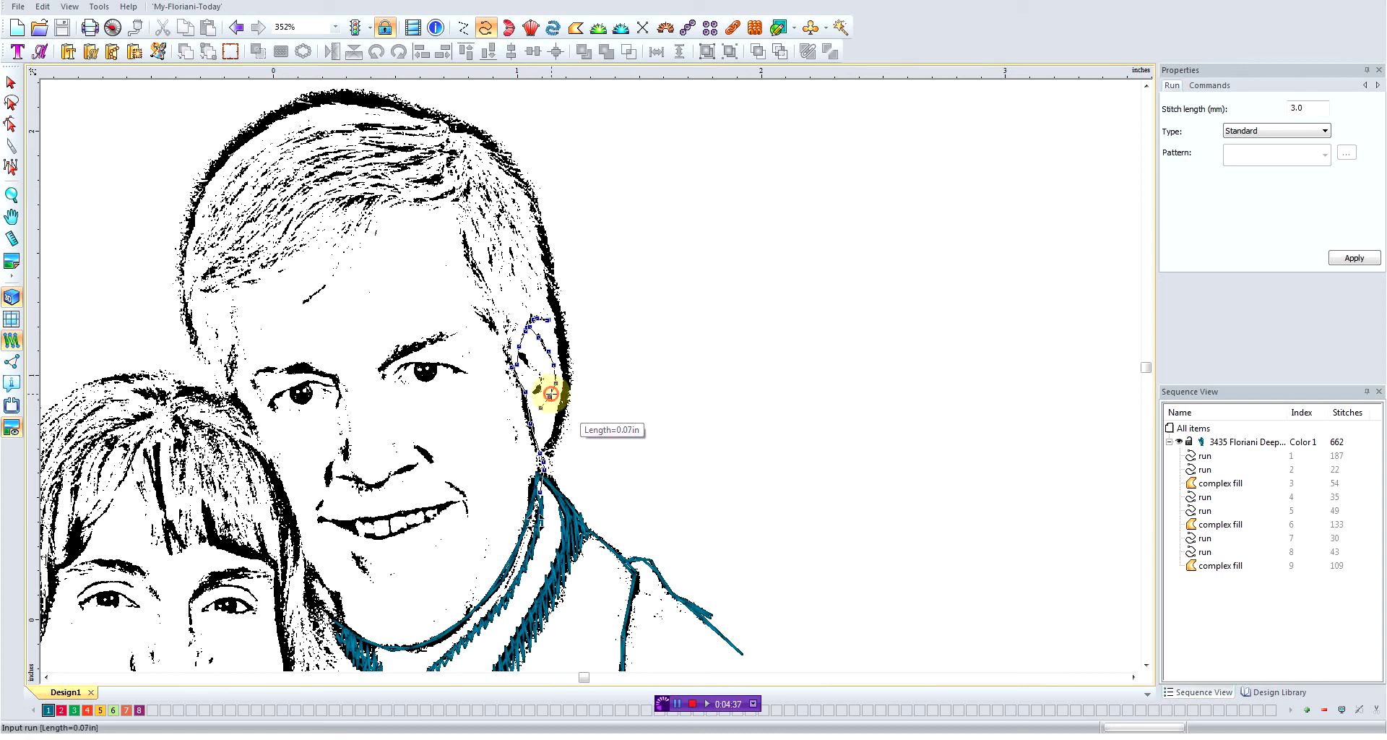
pyautogui.click(551, 374)
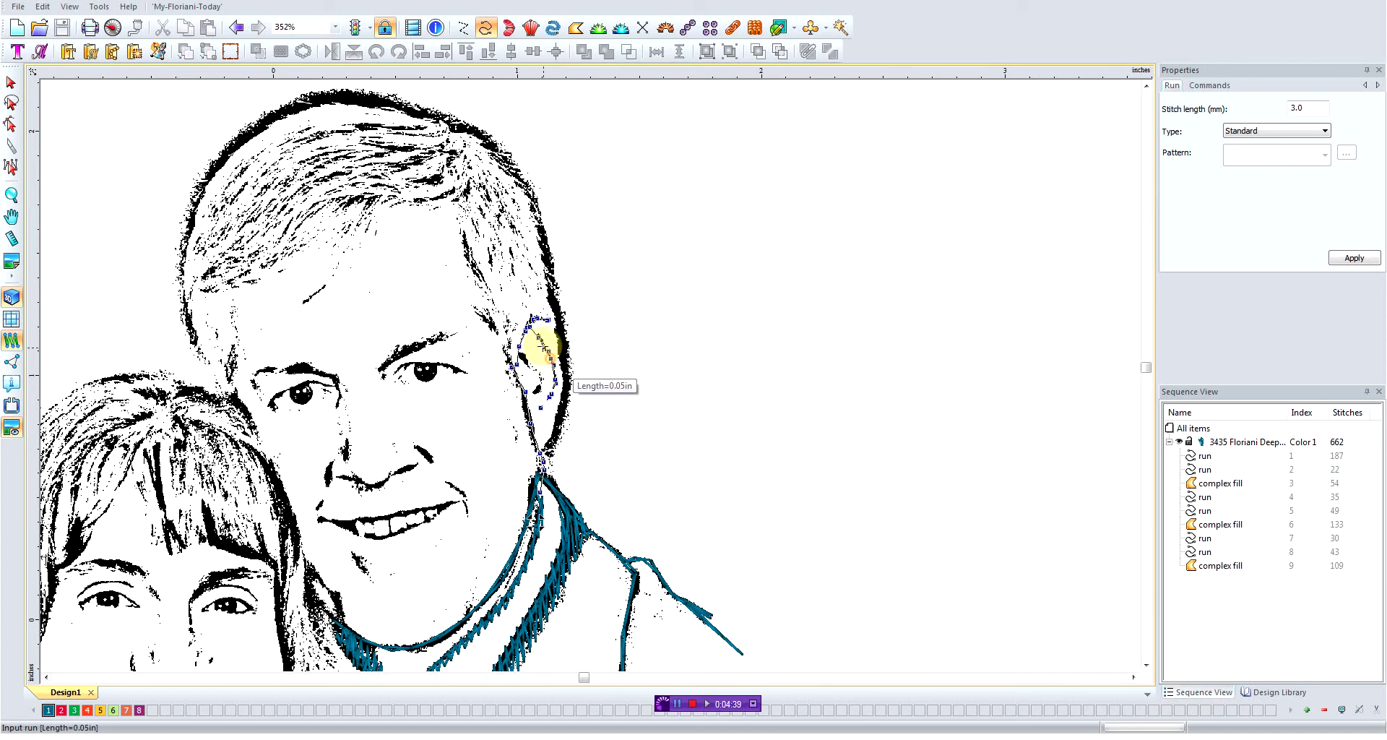
pyautogui.click(547, 342)
pyautogui.click(531, 319)
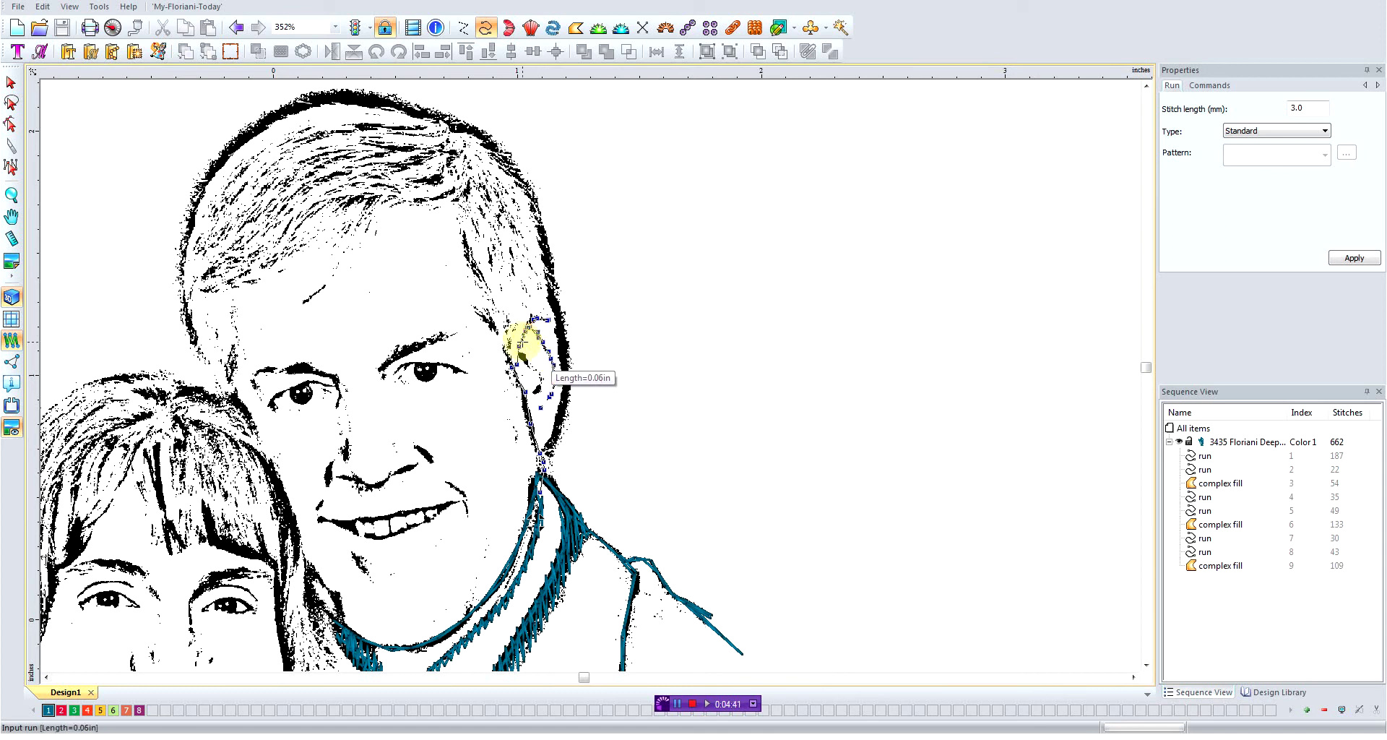
pyautogui.click(517, 346)
pyautogui.click(531, 364)
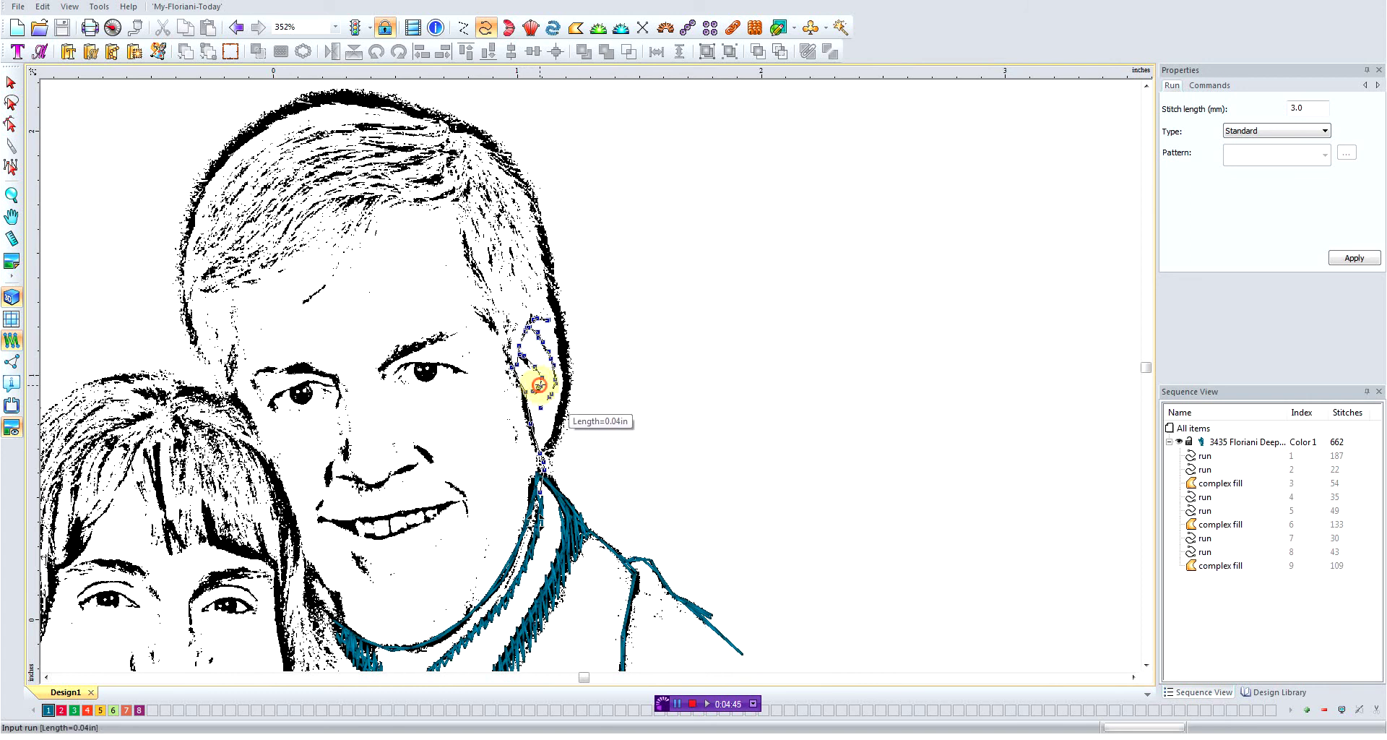
pyautogui.click(521, 353)
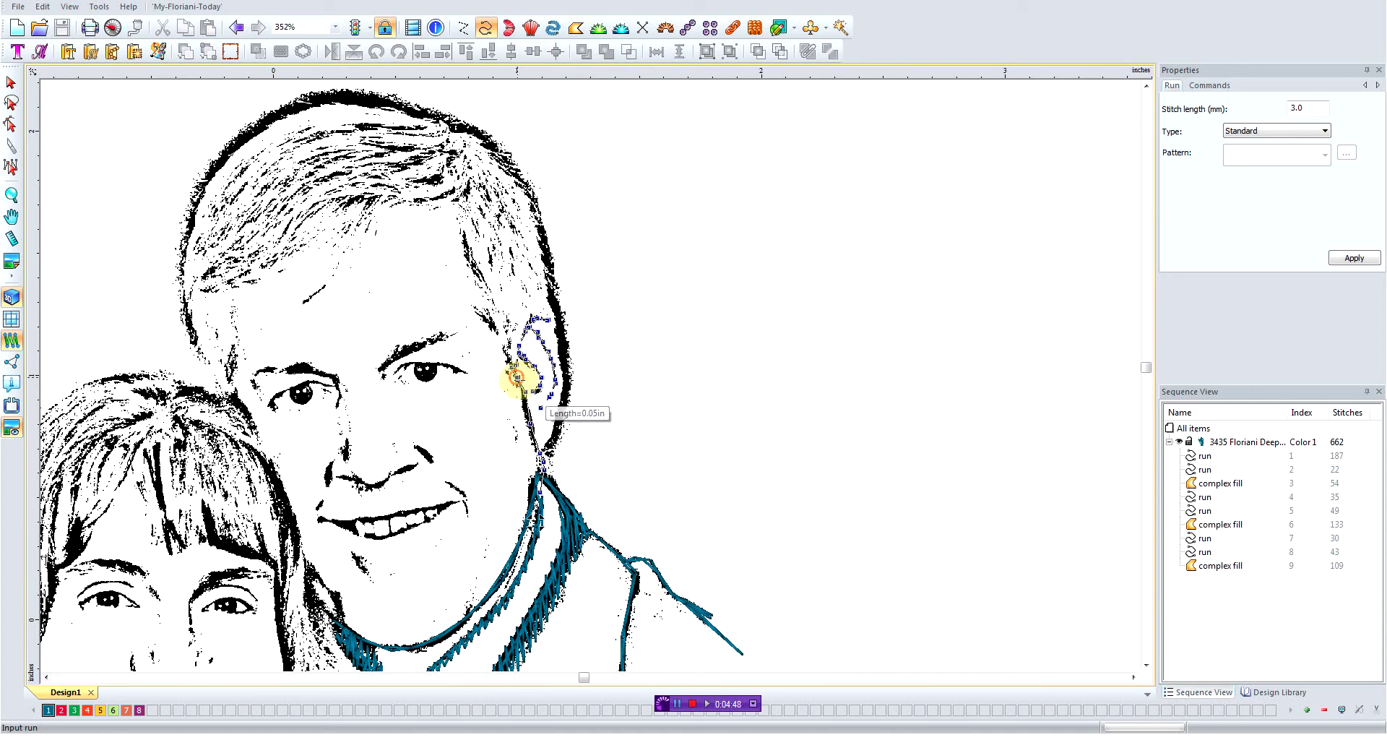
pyautogui.click(527, 402)
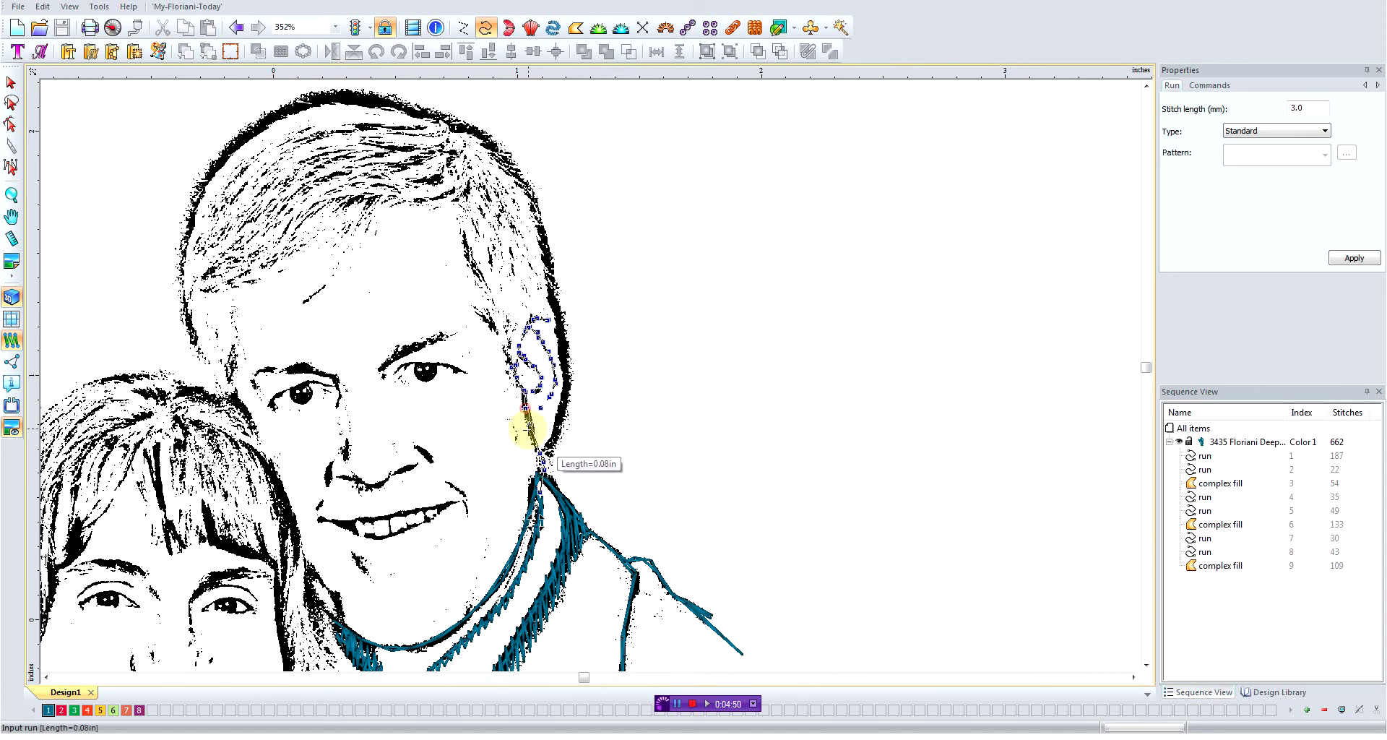
pyautogui.click(532, 434)
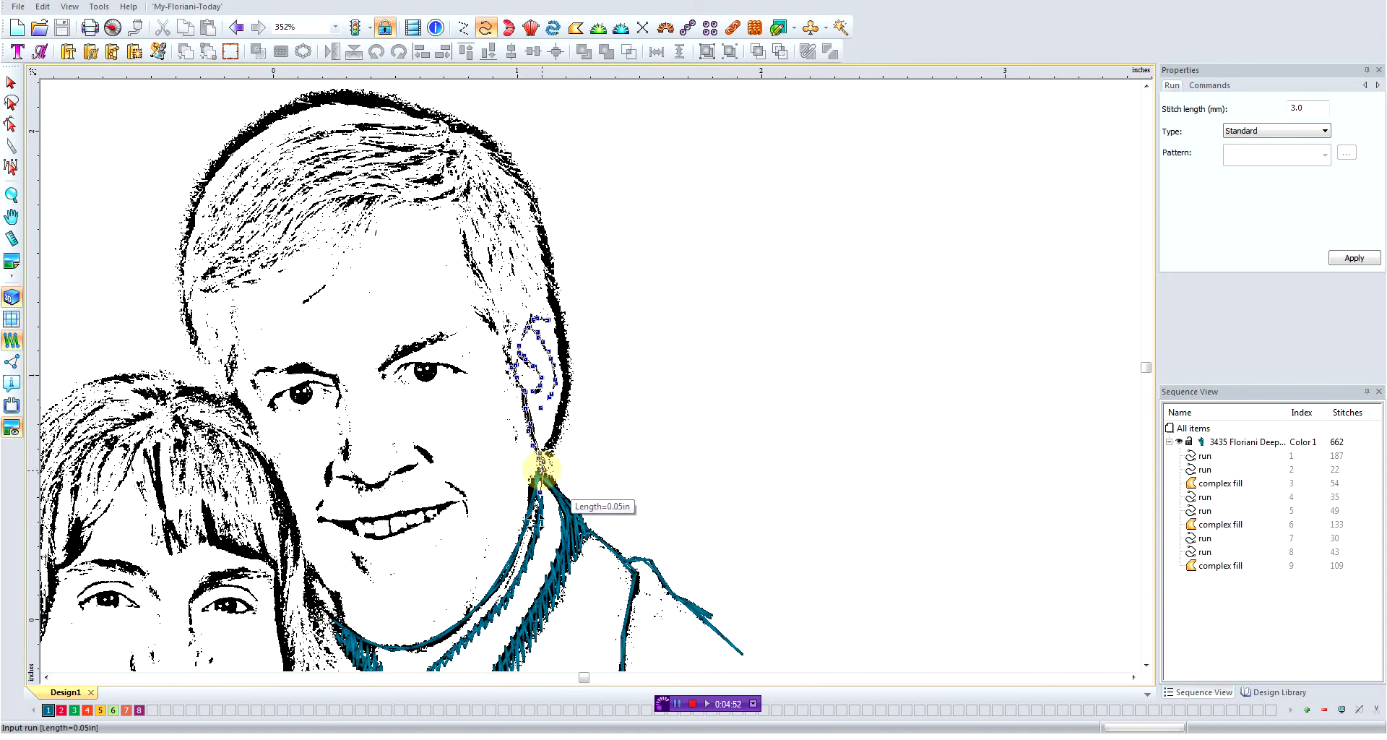
pyautogui.click(540, 464)
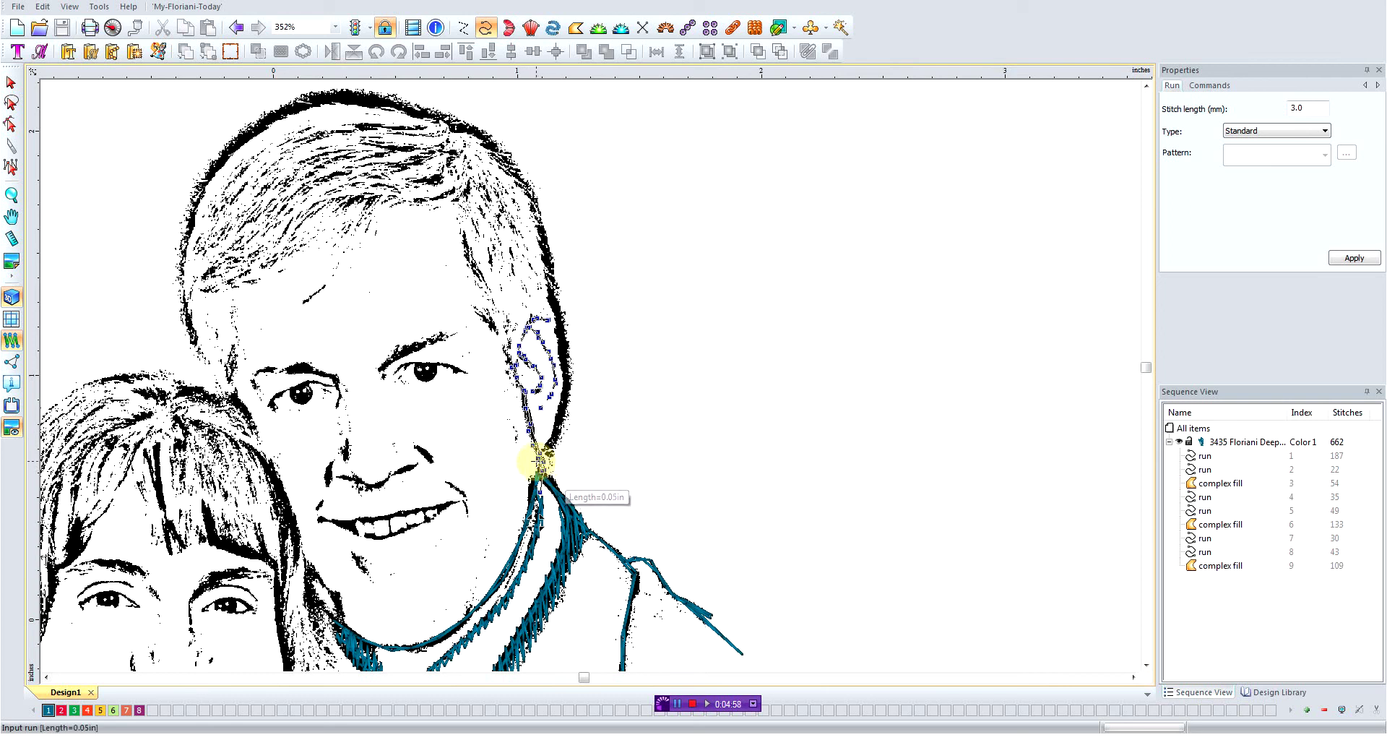
# Finish and deselect the ear run, then toggle the backdrop photo until it shows.
pyautogui.click(11, 82)
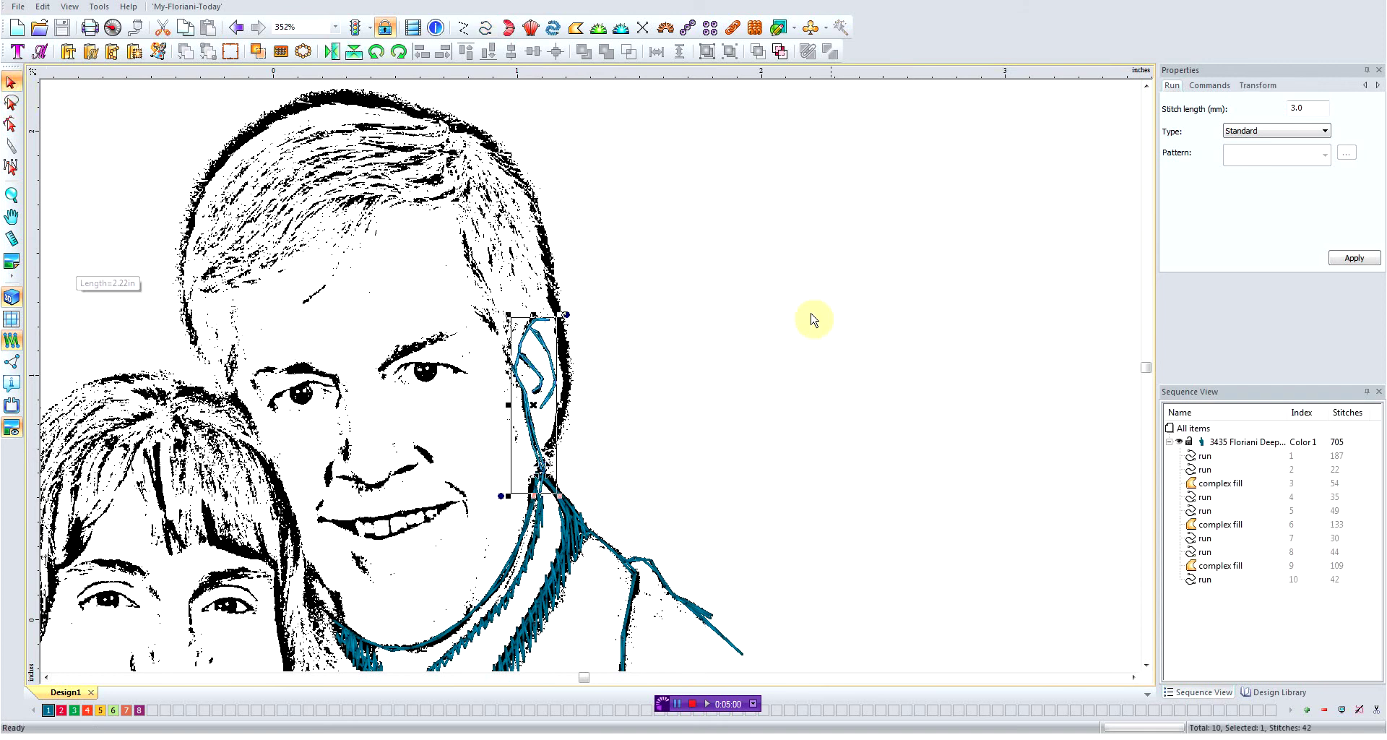
pyautogui.click(773, 344)
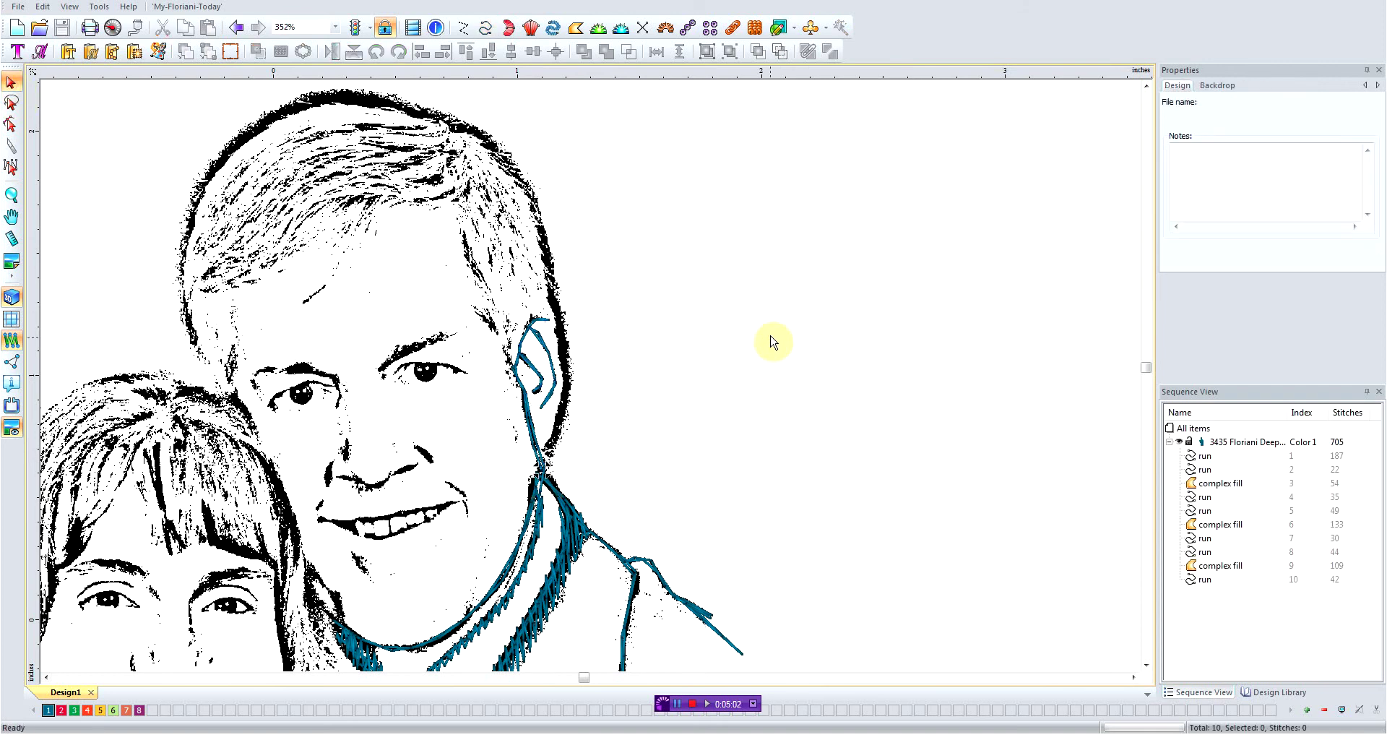
pyautogui.hotkey('ctrl', 'b')
pyautogui.scroll(-2, 756, 366)
pyautogui.scroll(-2, 721, 379)
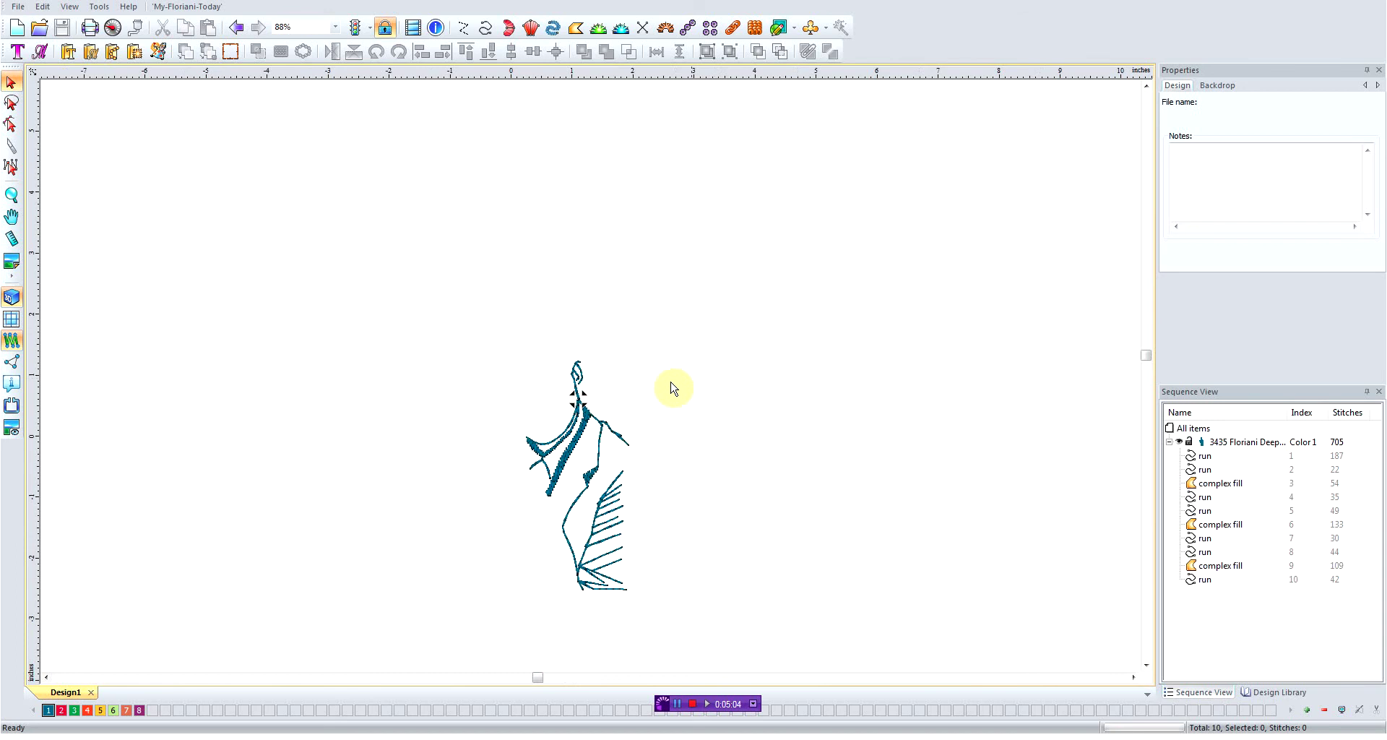
pyautogui.scroll(1, 672, 388)
pyautogui.hotkey('ctrl', 'b')
pyautogui.hotkey('ctrl', 'b')
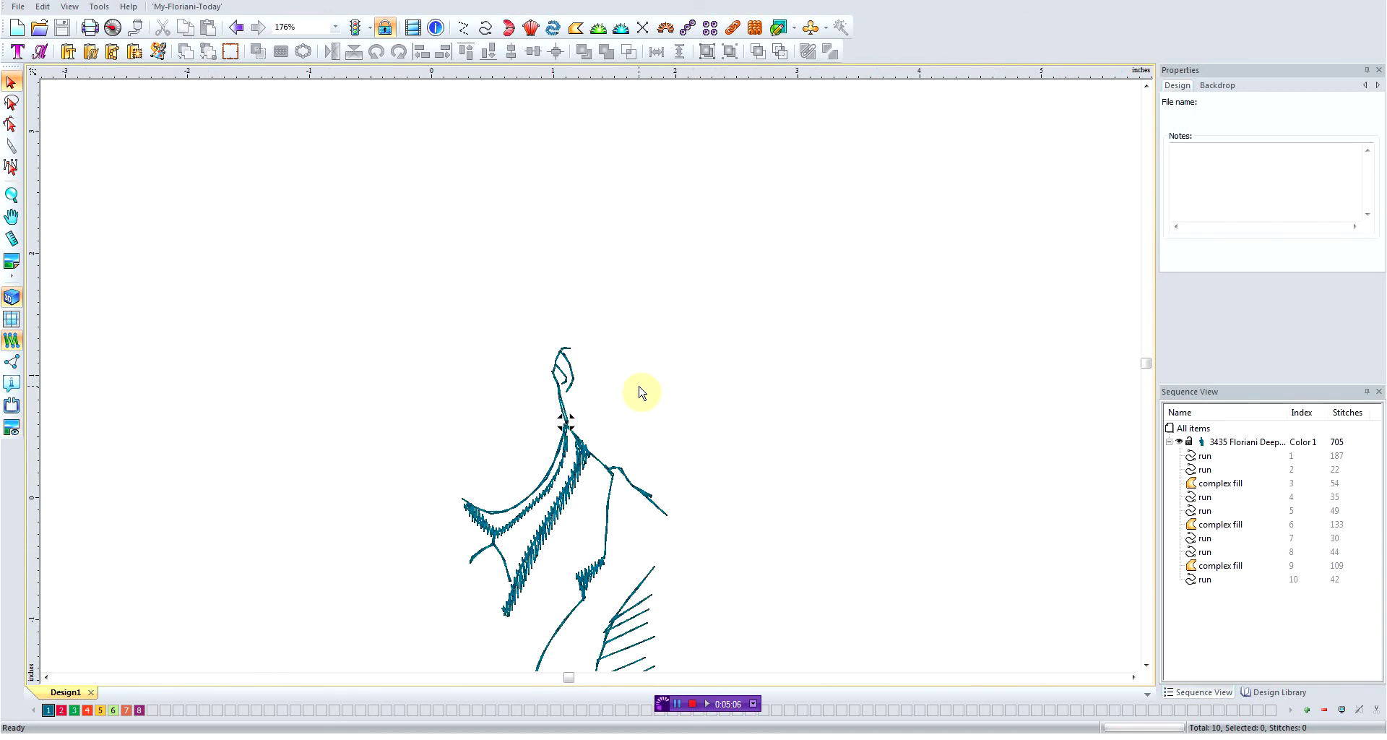
pyautogui.hotkey('ctrl', 'b')
pyautogui.hotkey('ctrl', 'b')
pyautogui.hotkey('ctrl', 'b')
pyautogui.hotkey('ctrl', 'b')
pyautogui.hotkey('ctrl', 'b')
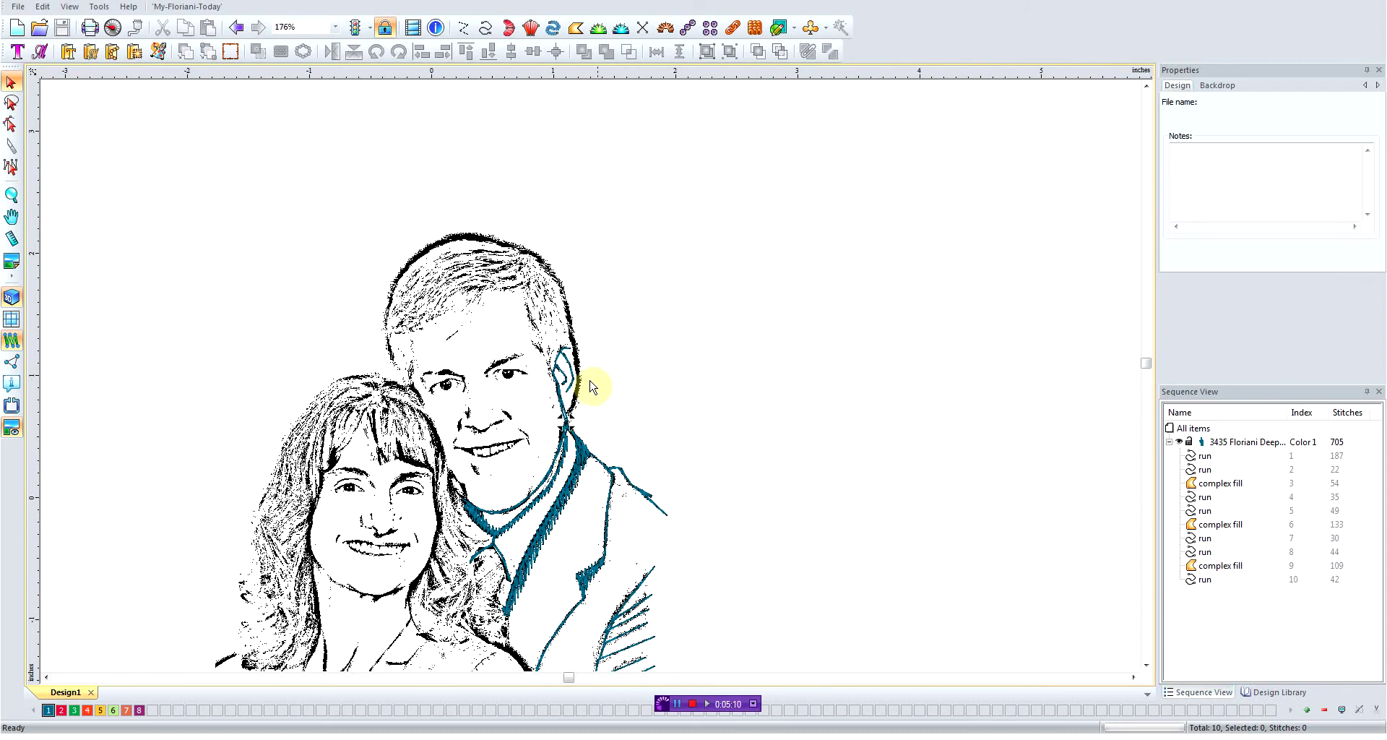
pyautogui.click(486, 28)
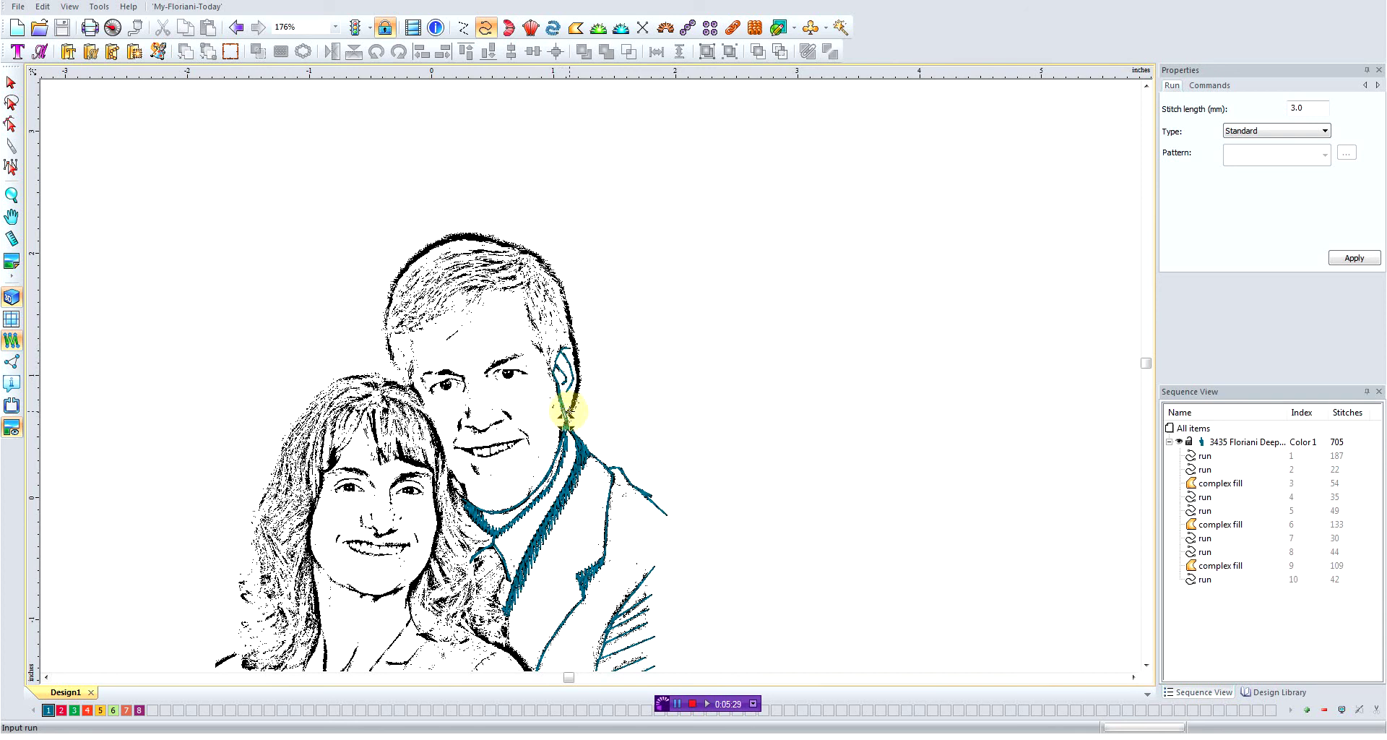
# Place run points from beside the ear up along the man's hairline.
pyautogui.click(566, 412)
pyautogui.click(570, 411)
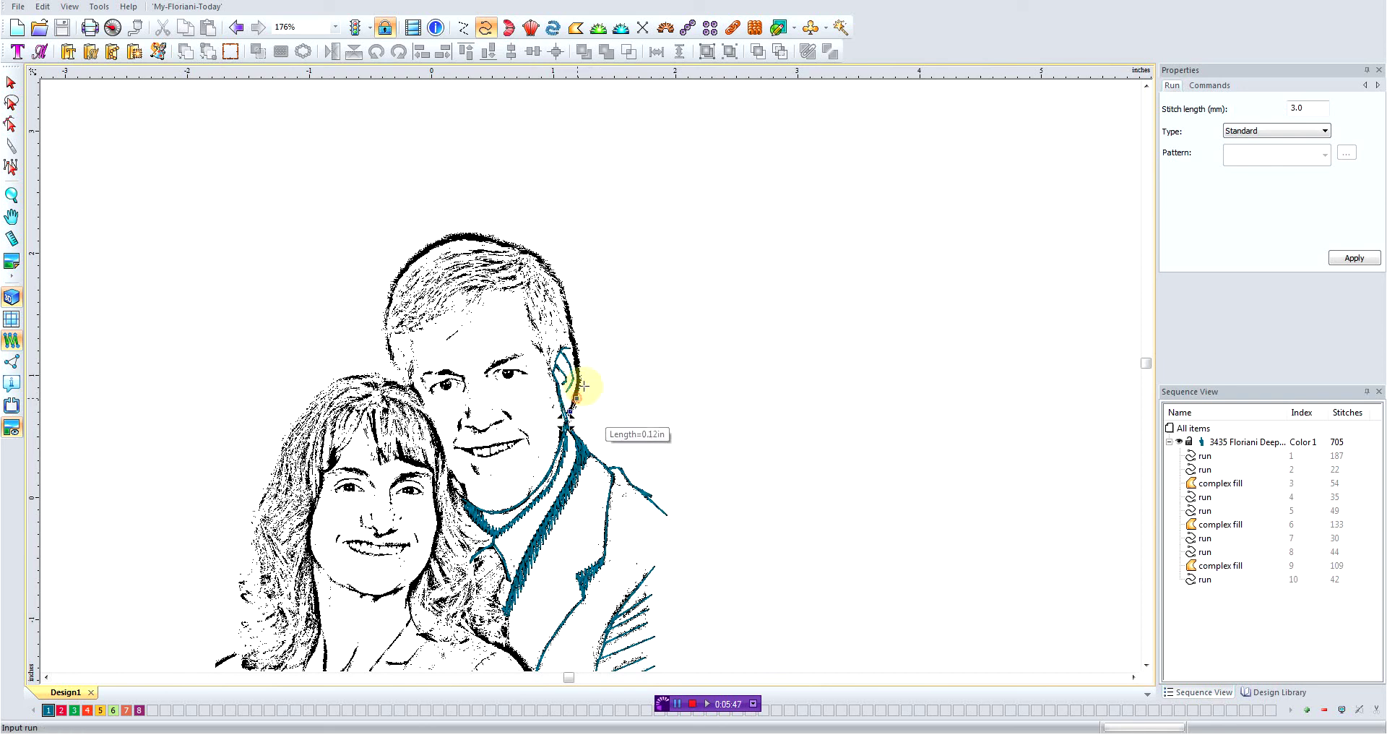
pyautogui.click(580, 376)
pyautogui.click(577, 356)
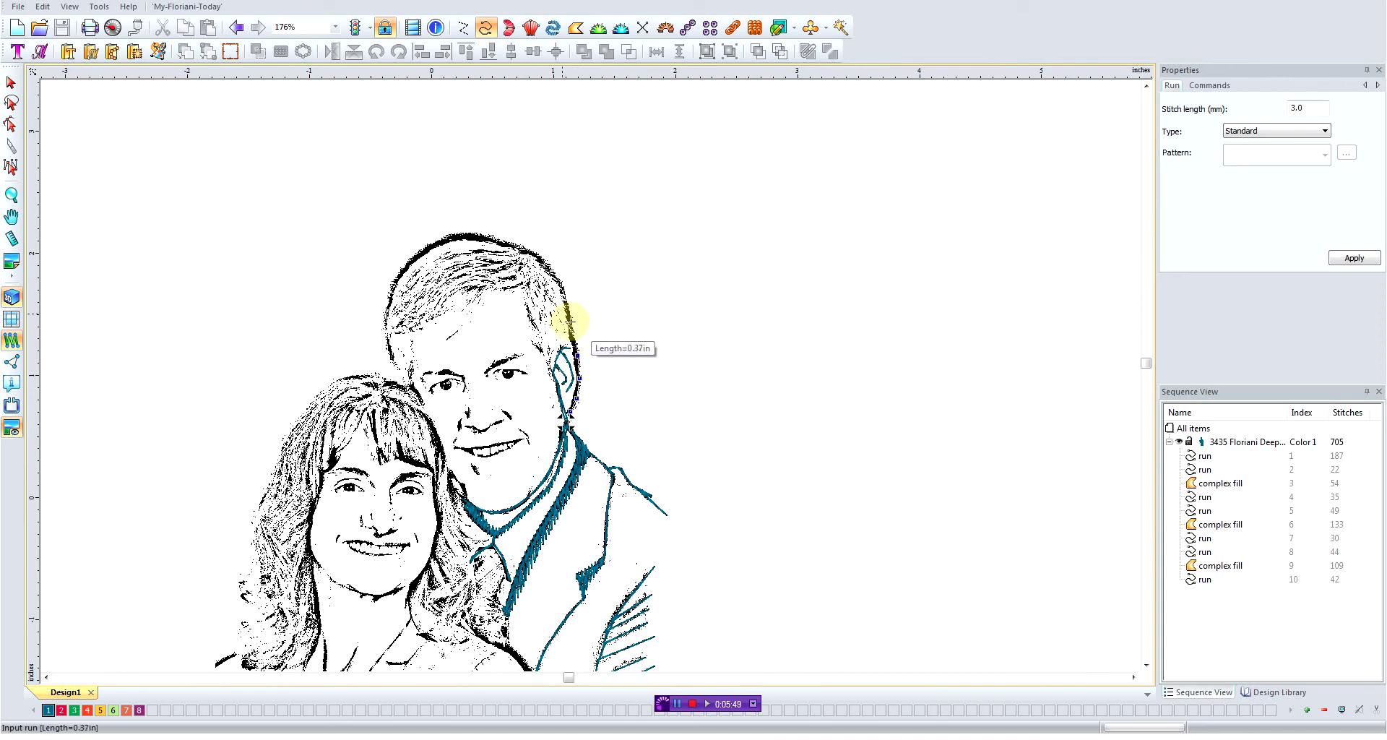
pyautogui.click(571, 327)
pyautogui.click(563, 285)
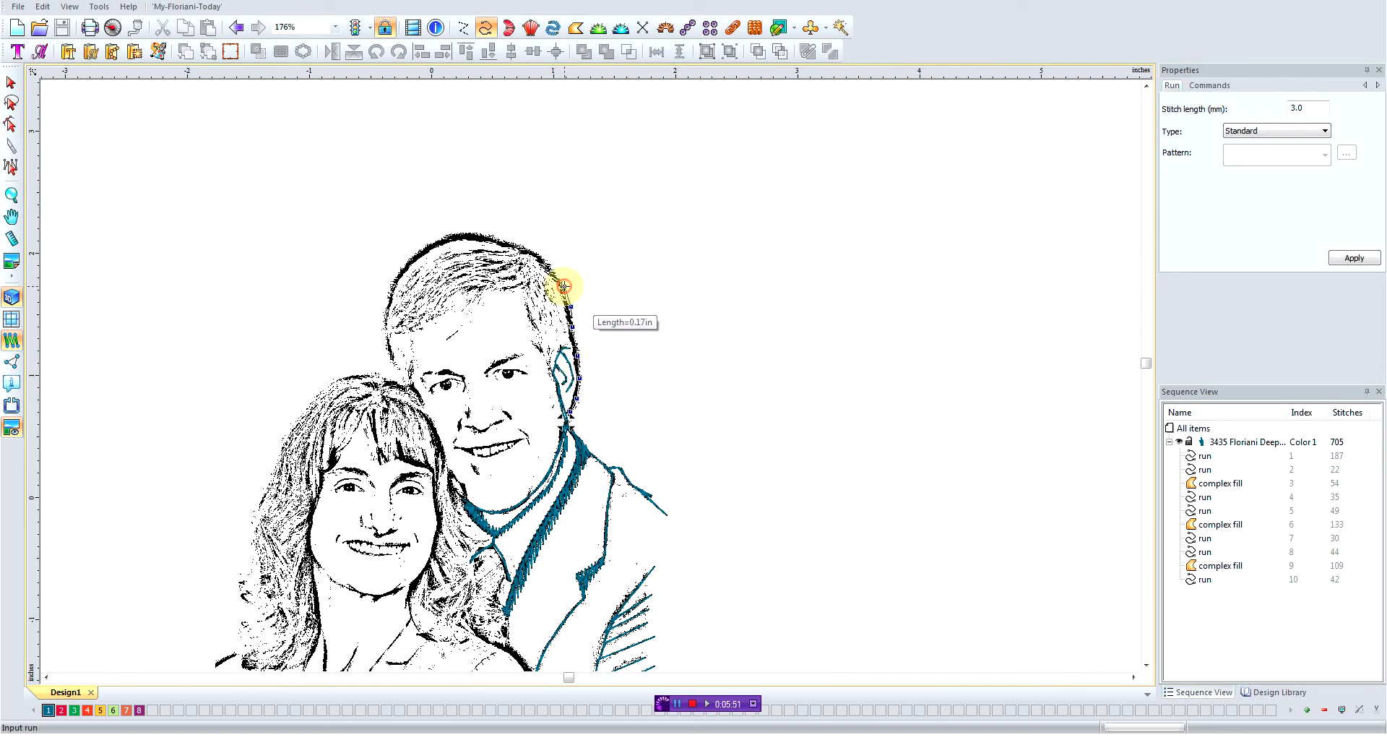
pyautogui.click(548, 269)
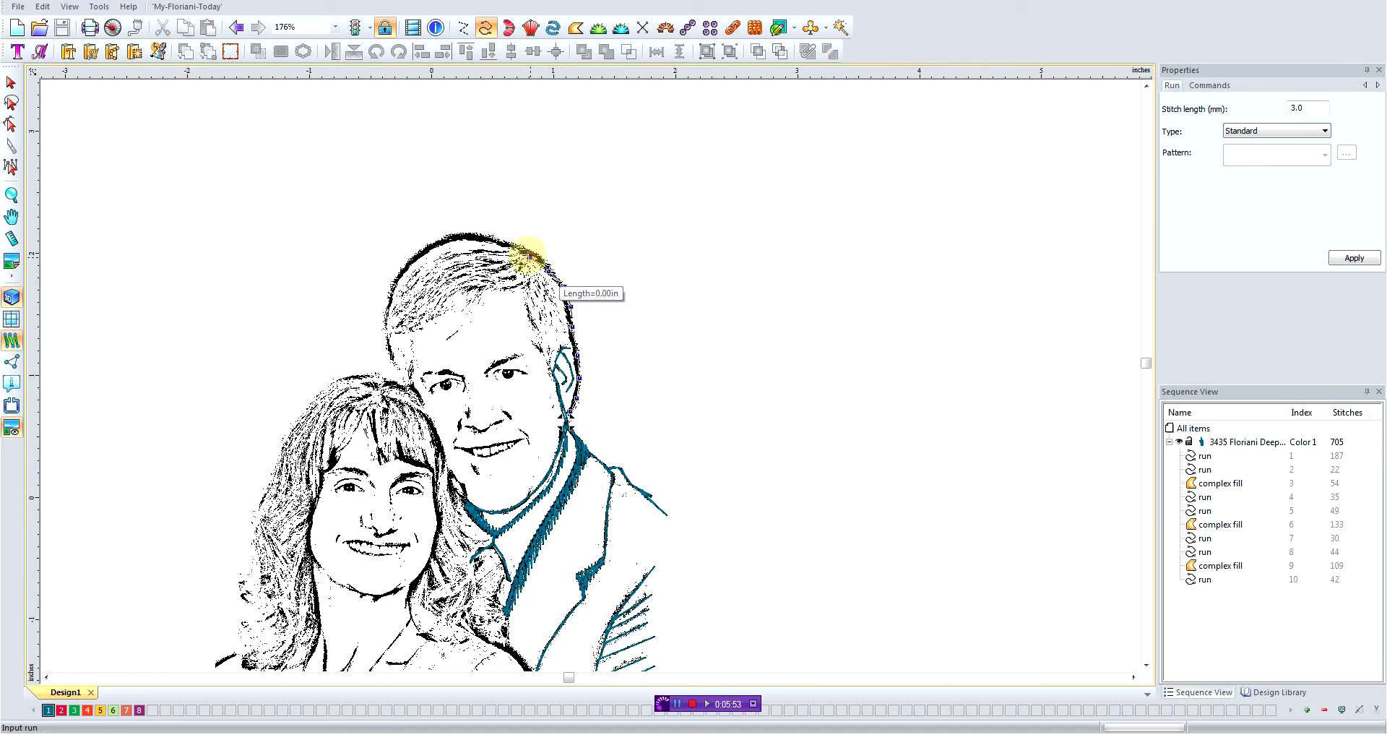
pyautogui.click(527, 257)
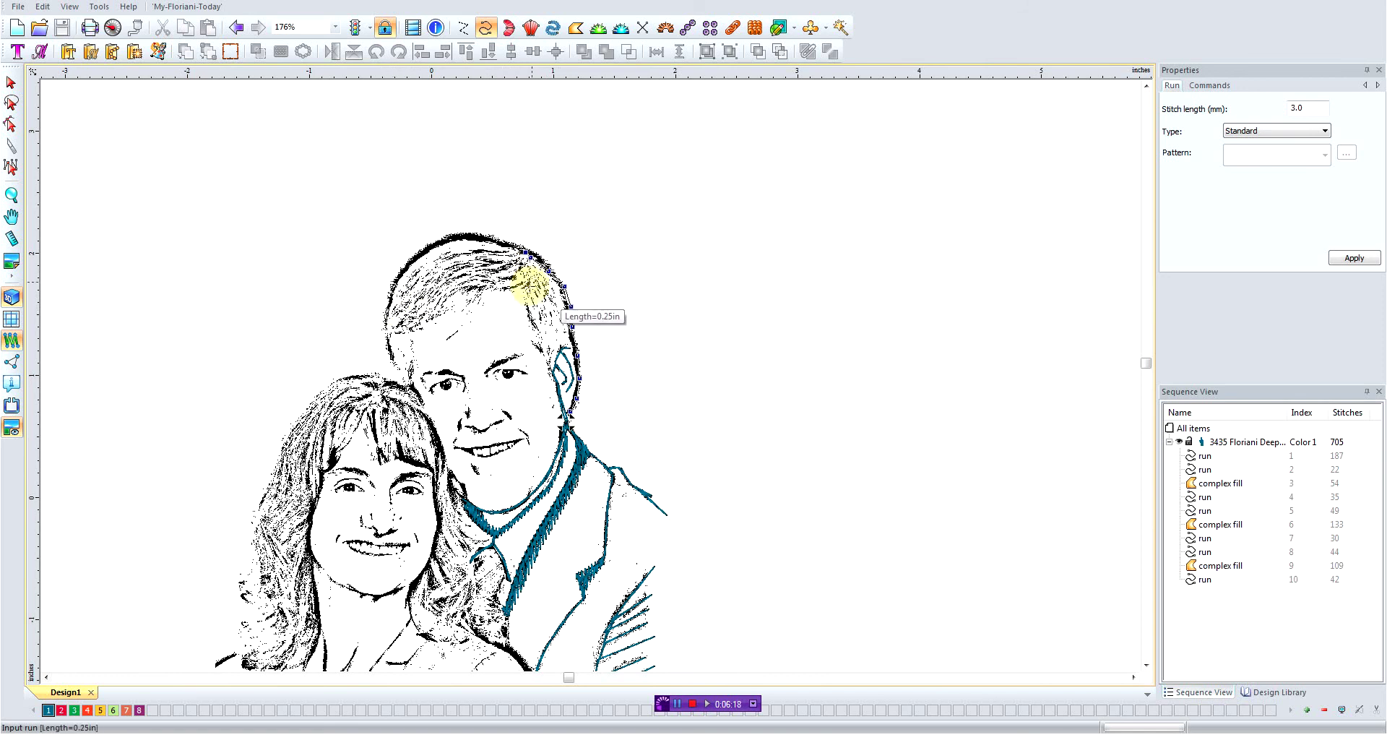
pyautogui.click(526, 253)
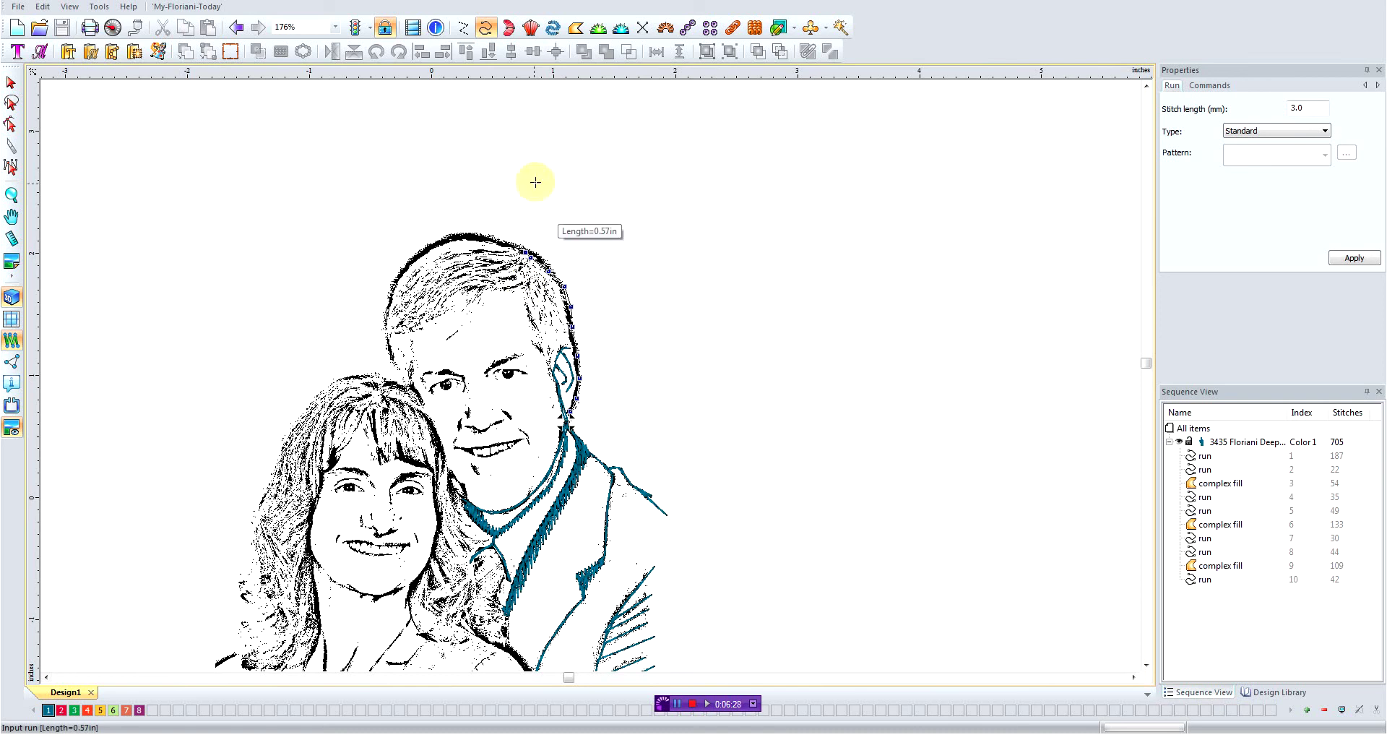
pyautogui.scroll(1, 526, 273)
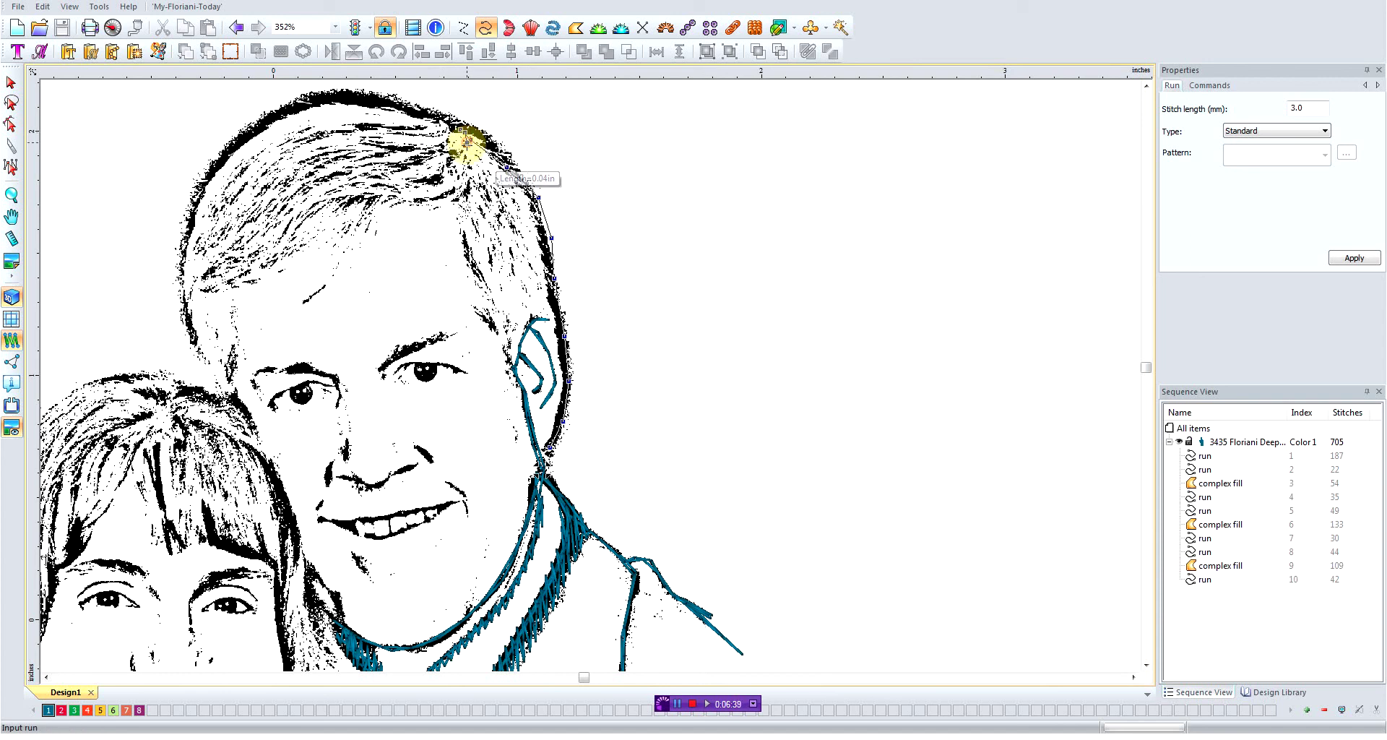
# Extend the run into the hair, zigzagging strand points down toward the ear and back.
pyautogui.click(466, 152)
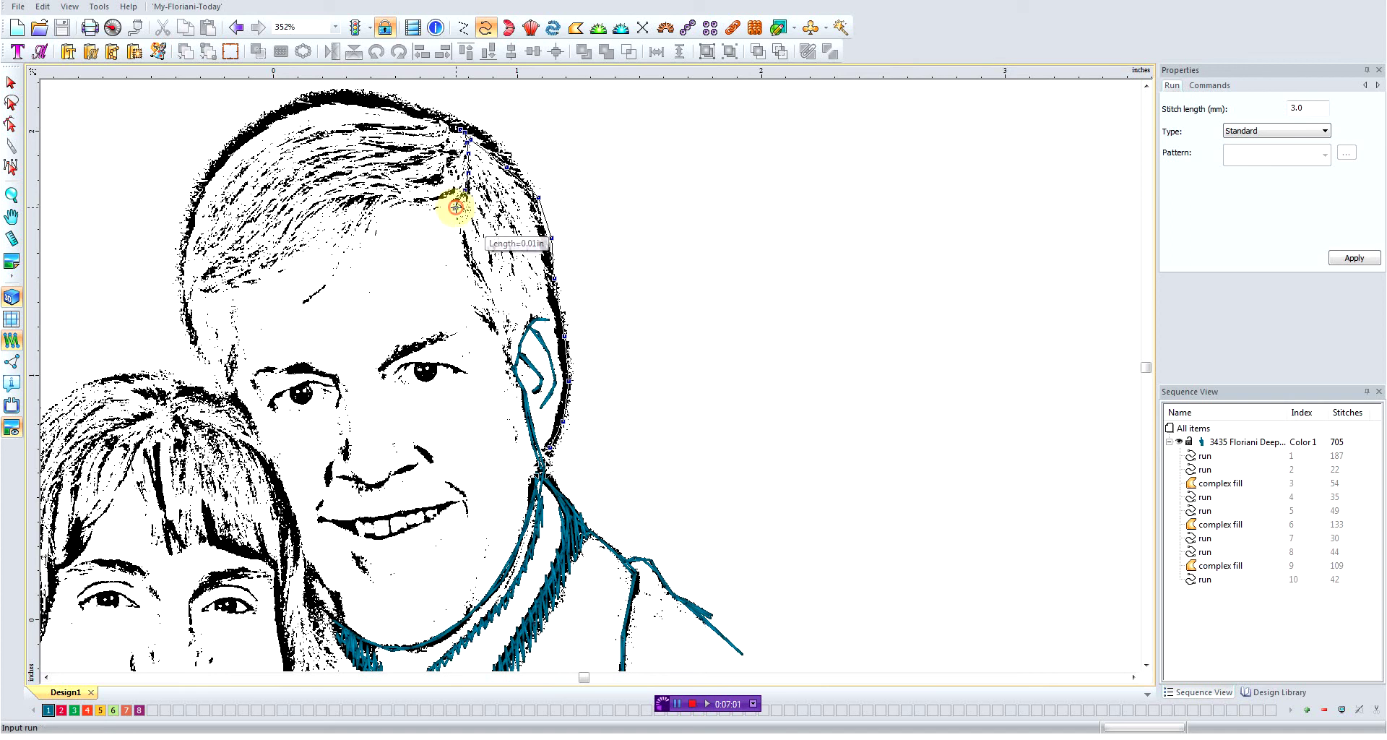
pyautogui.click(457, 207)
pyautogui.click(483, 278)
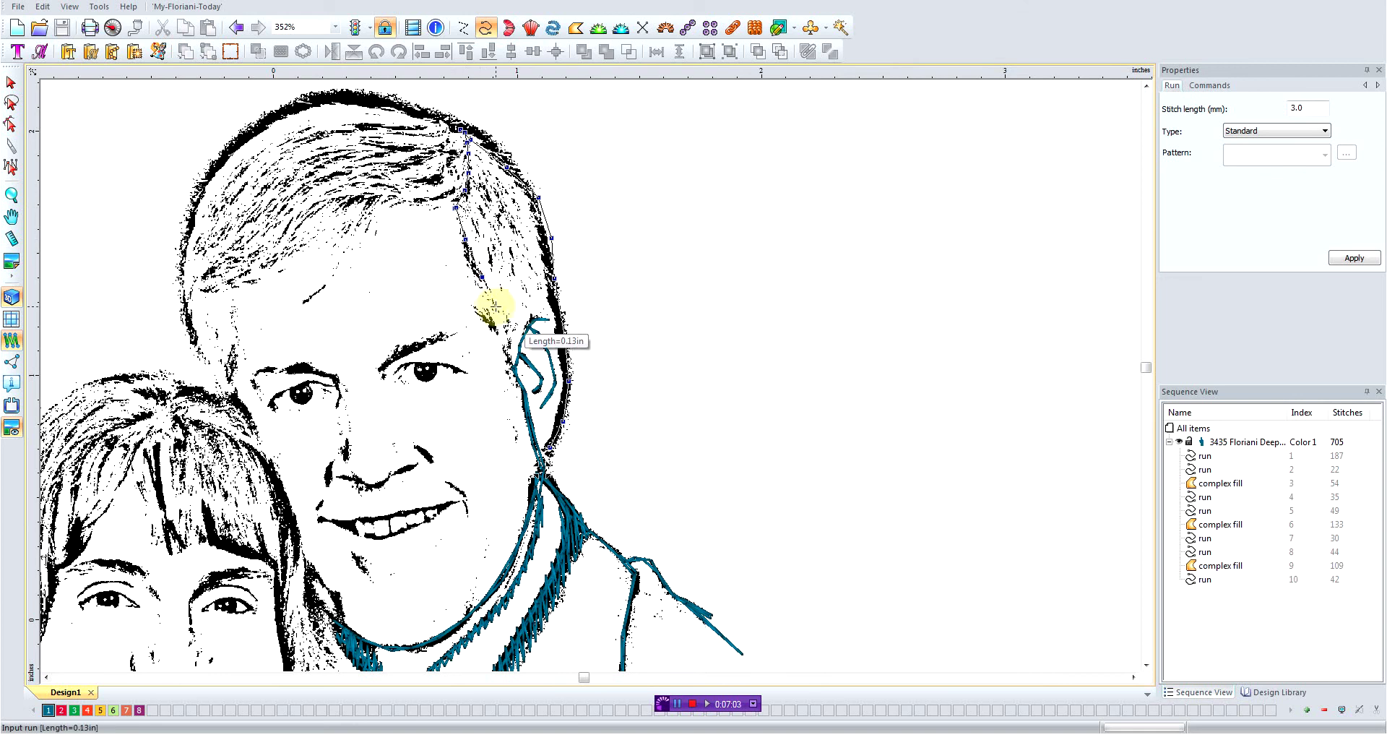
pyautogui.click(501, 311)
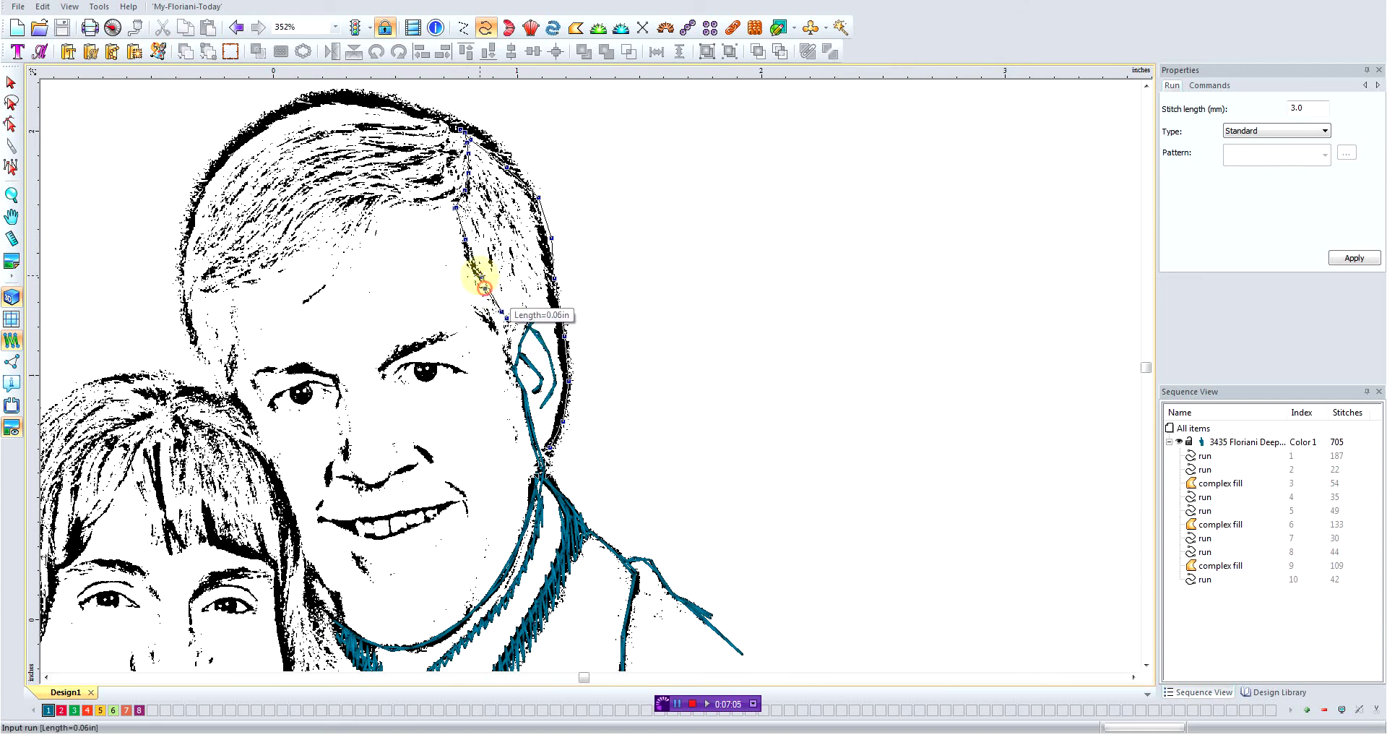
pyautogui.click(474, 262)
pyautogui.click(464, 236)
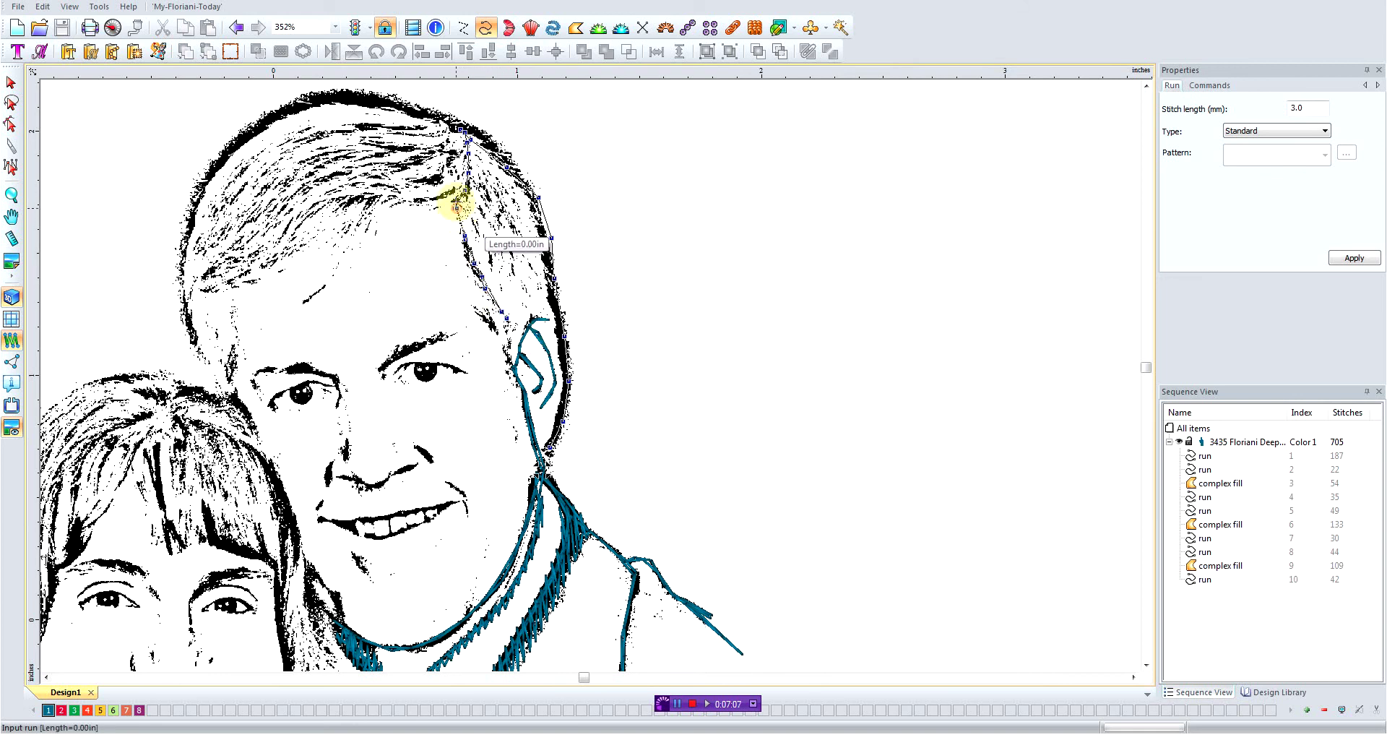
pyautogui.click(474, 222)
pyautogui.click(489, 247)
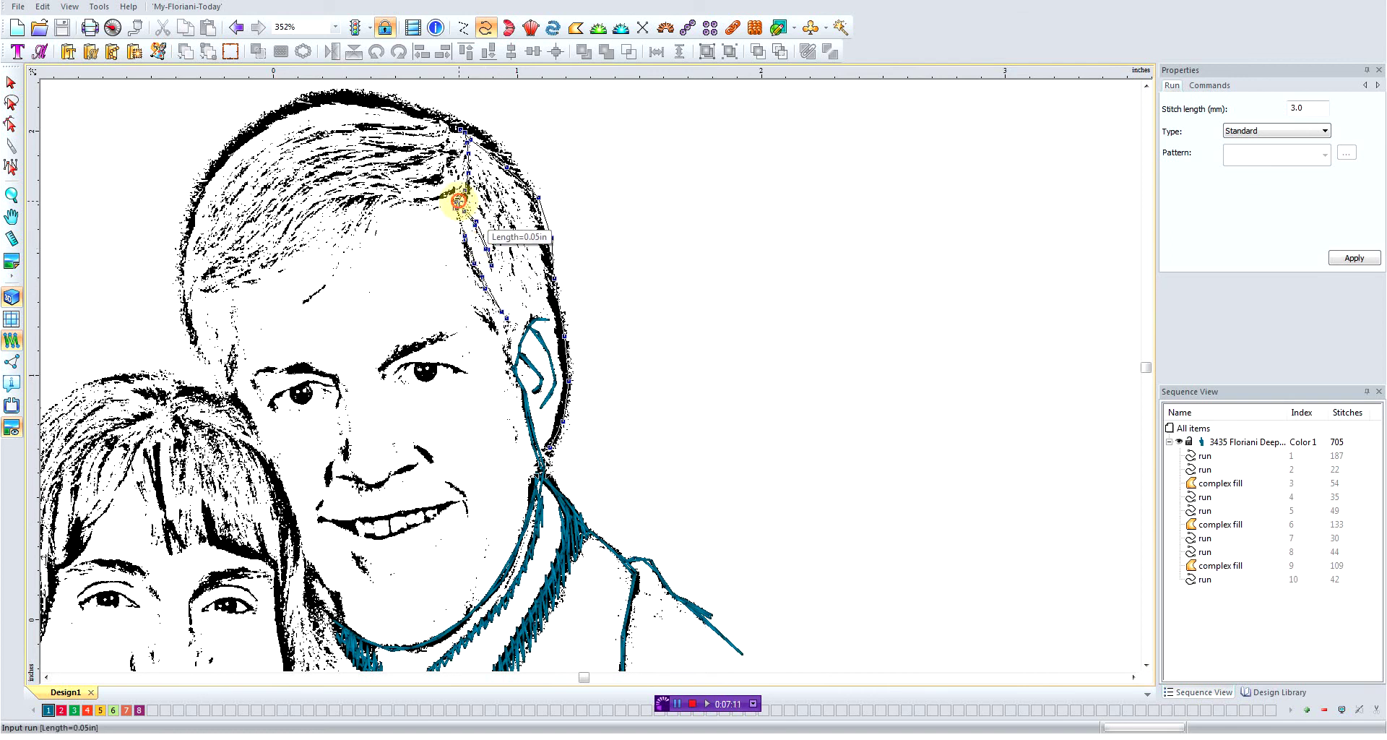
pyautogui.click(483, 215)
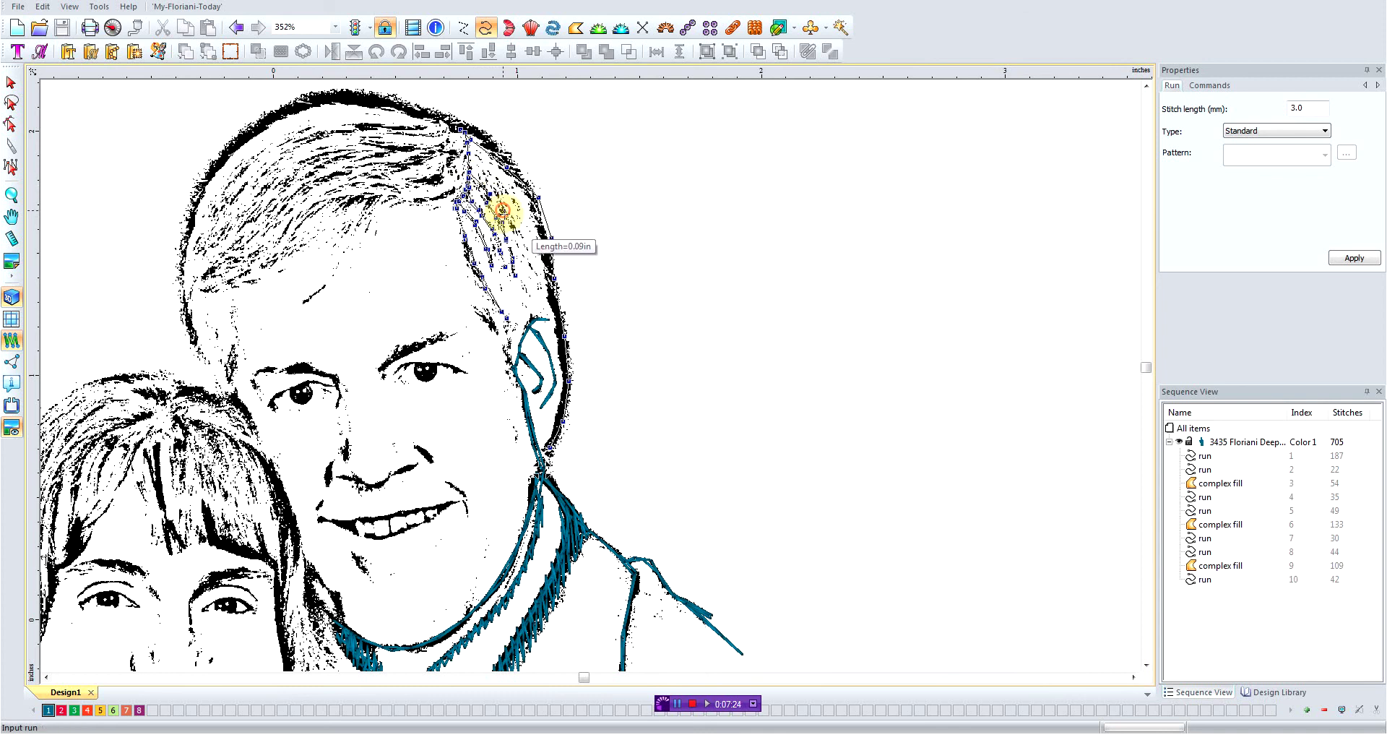
# Add more hair strands up toward the crown and finish the 83-stitch run.
pyautogui.click(518, 252)
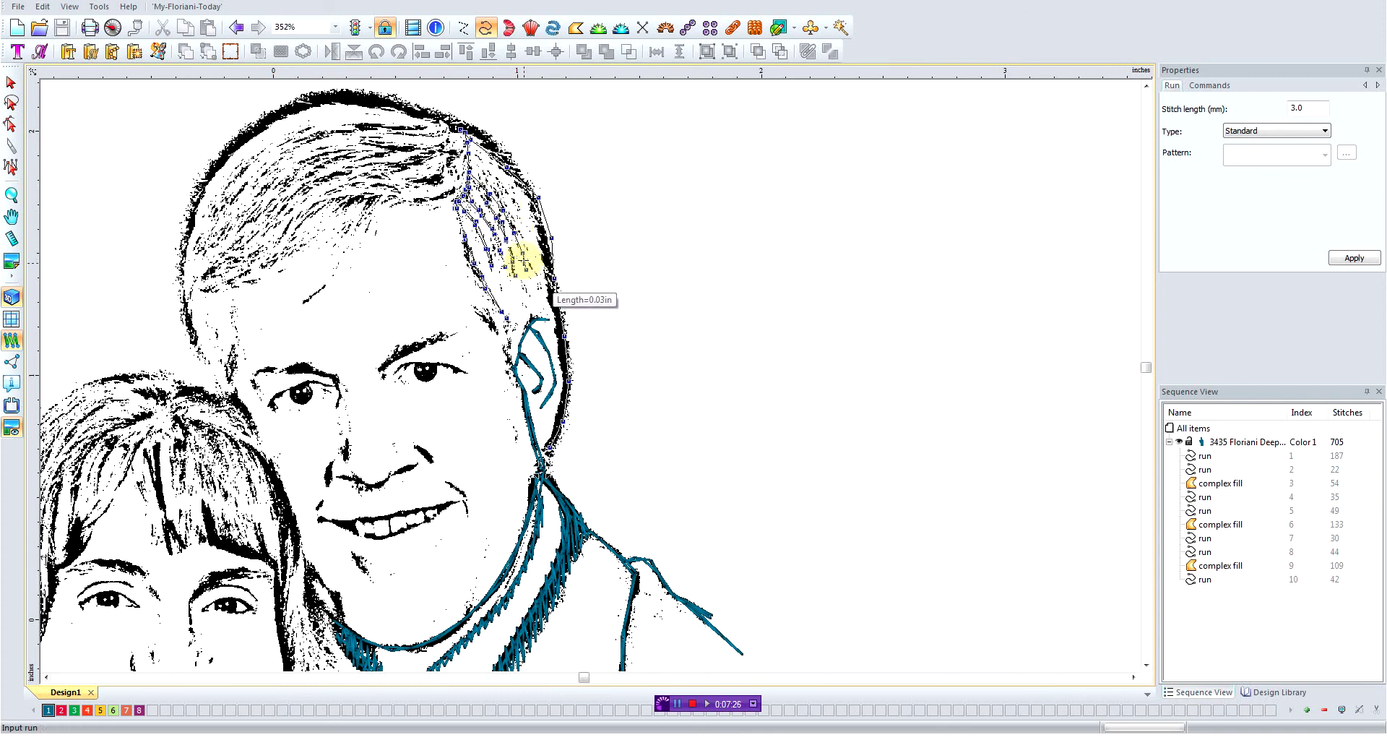
pyautogui.click(509, 227)
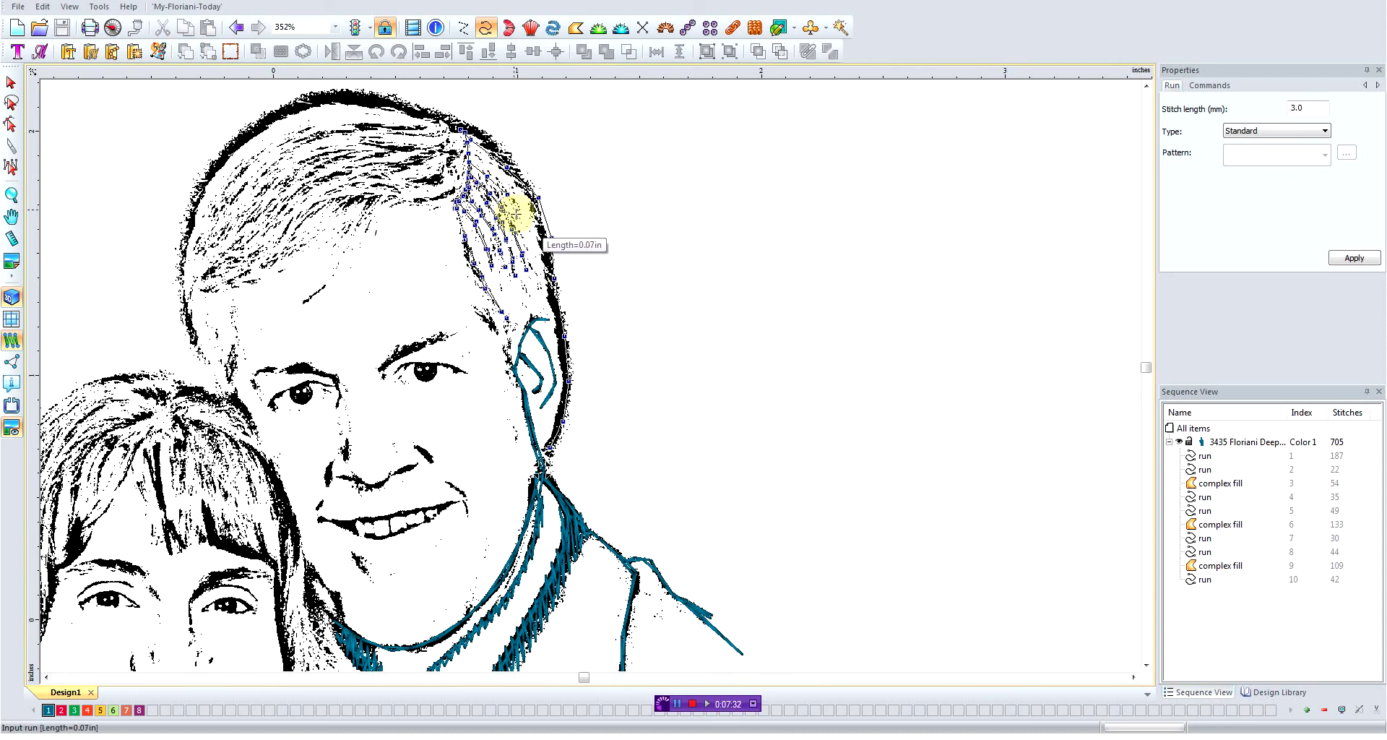
pyautogui.click(528, 242)
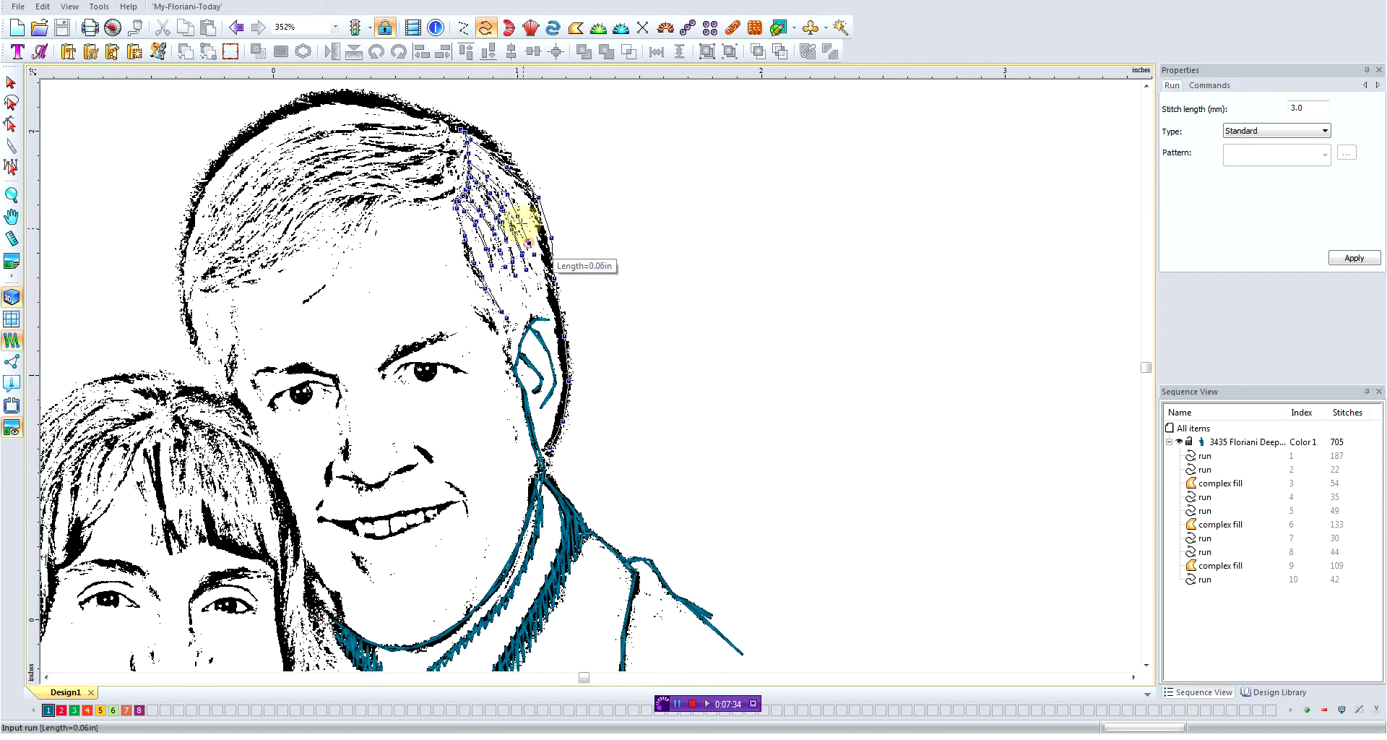
pyautogui.click(509, 195)
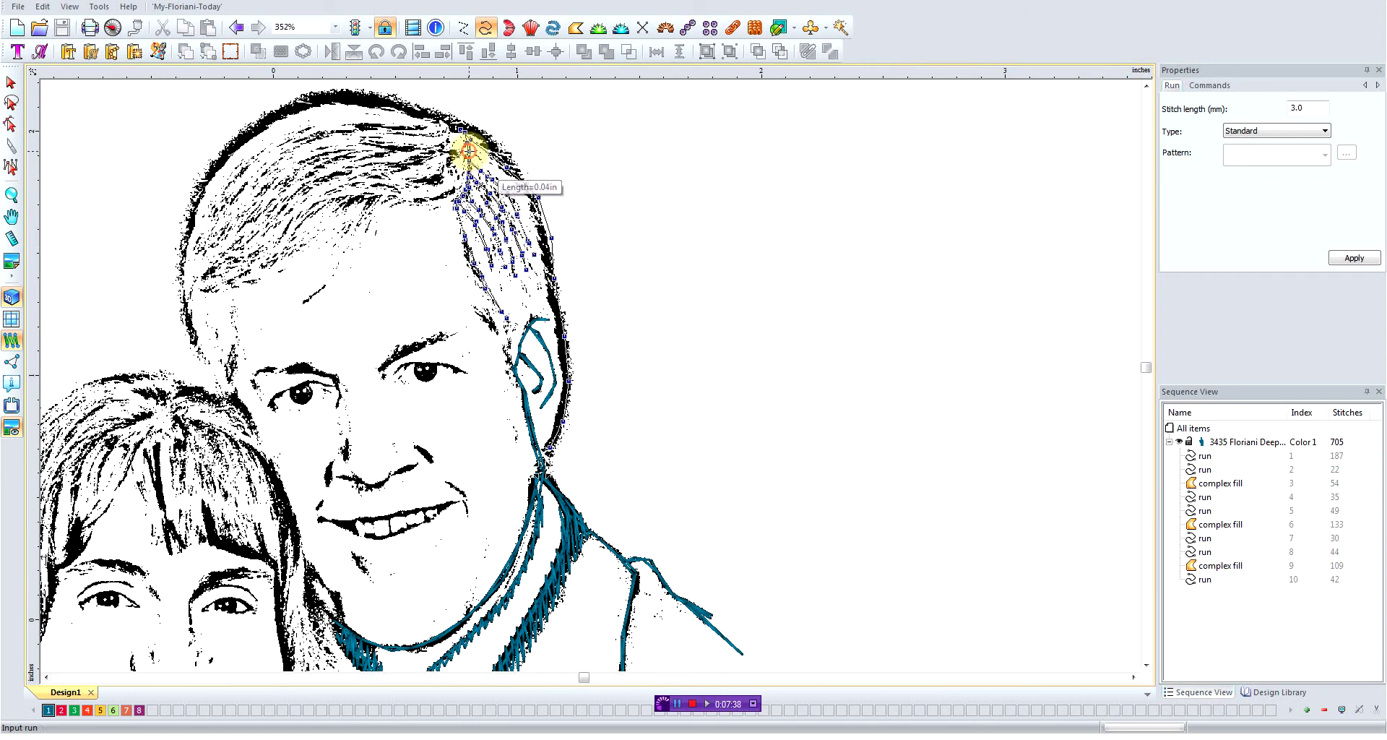
pyautogui.click(520, 204)
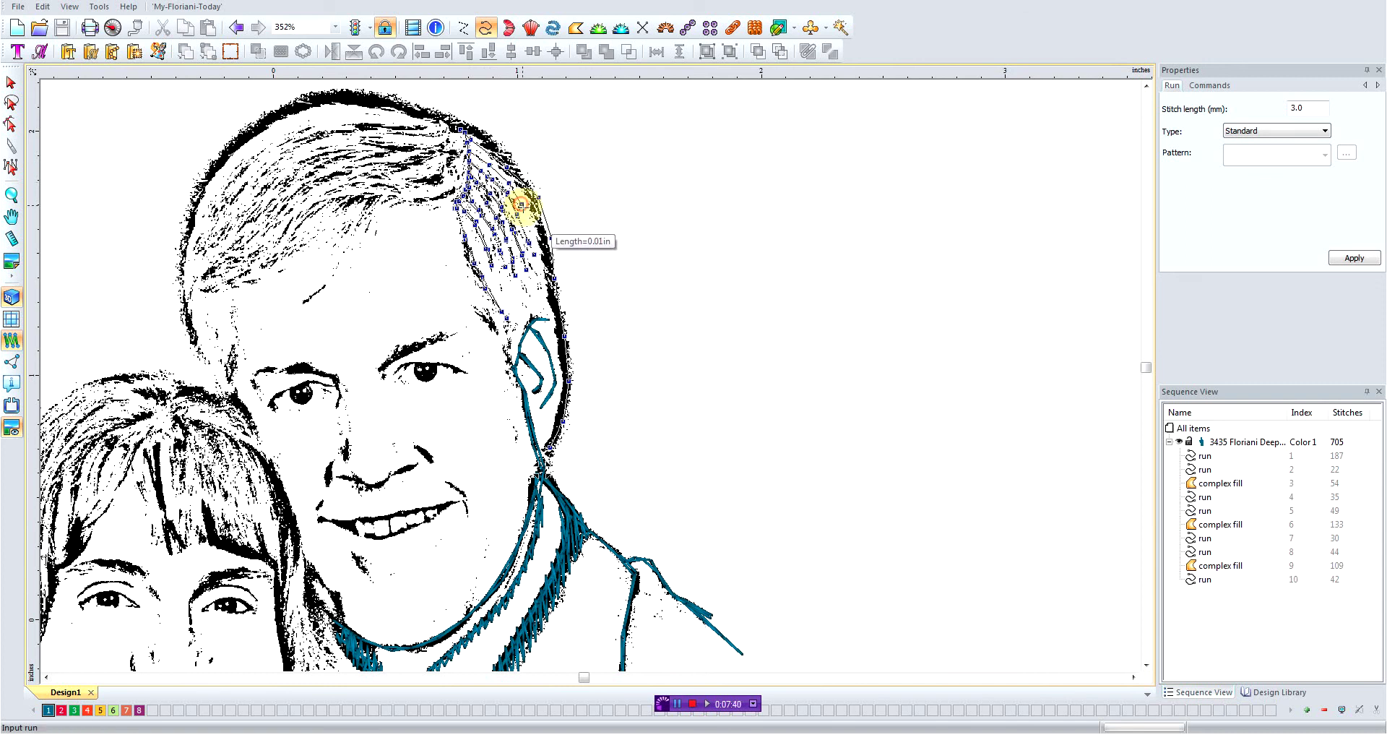
pyautogui.click(531, 220)
pyautogui.click(536, 244)
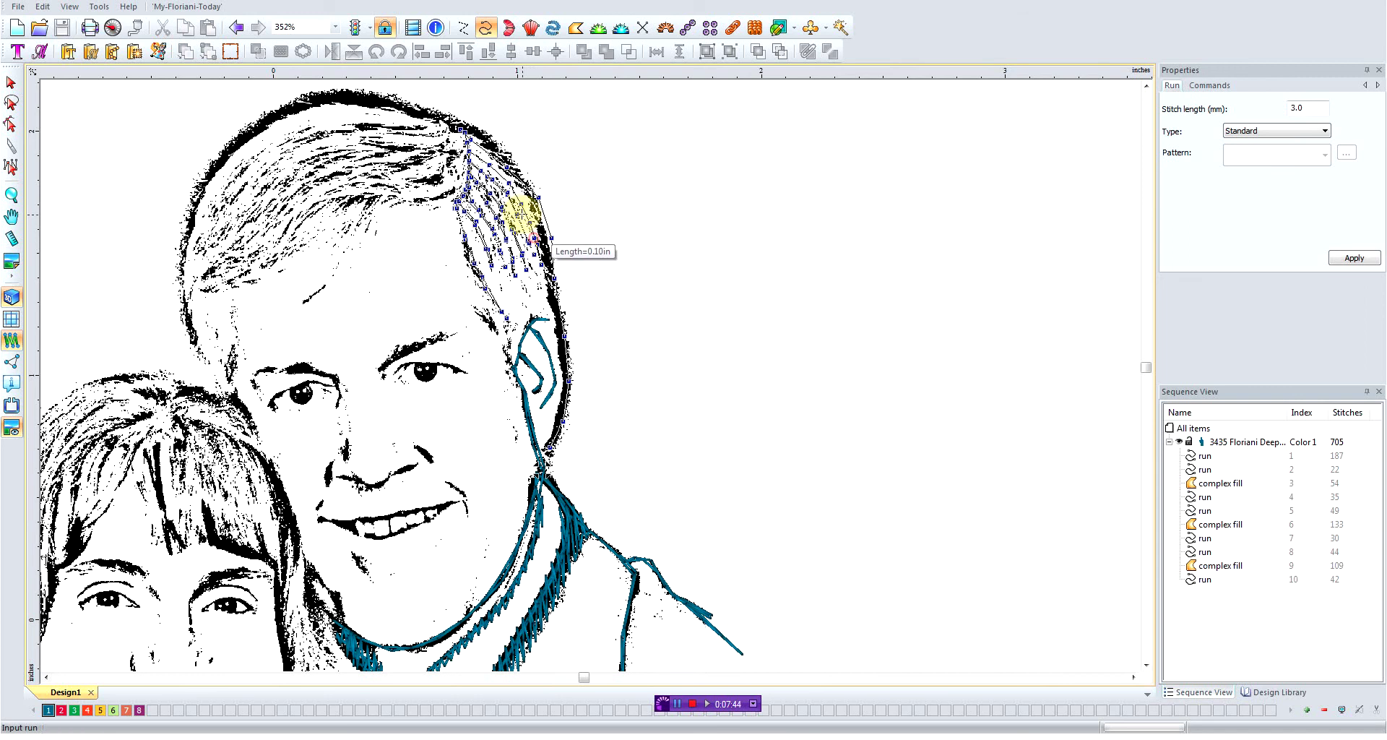
pyautogui.click(521, 210)
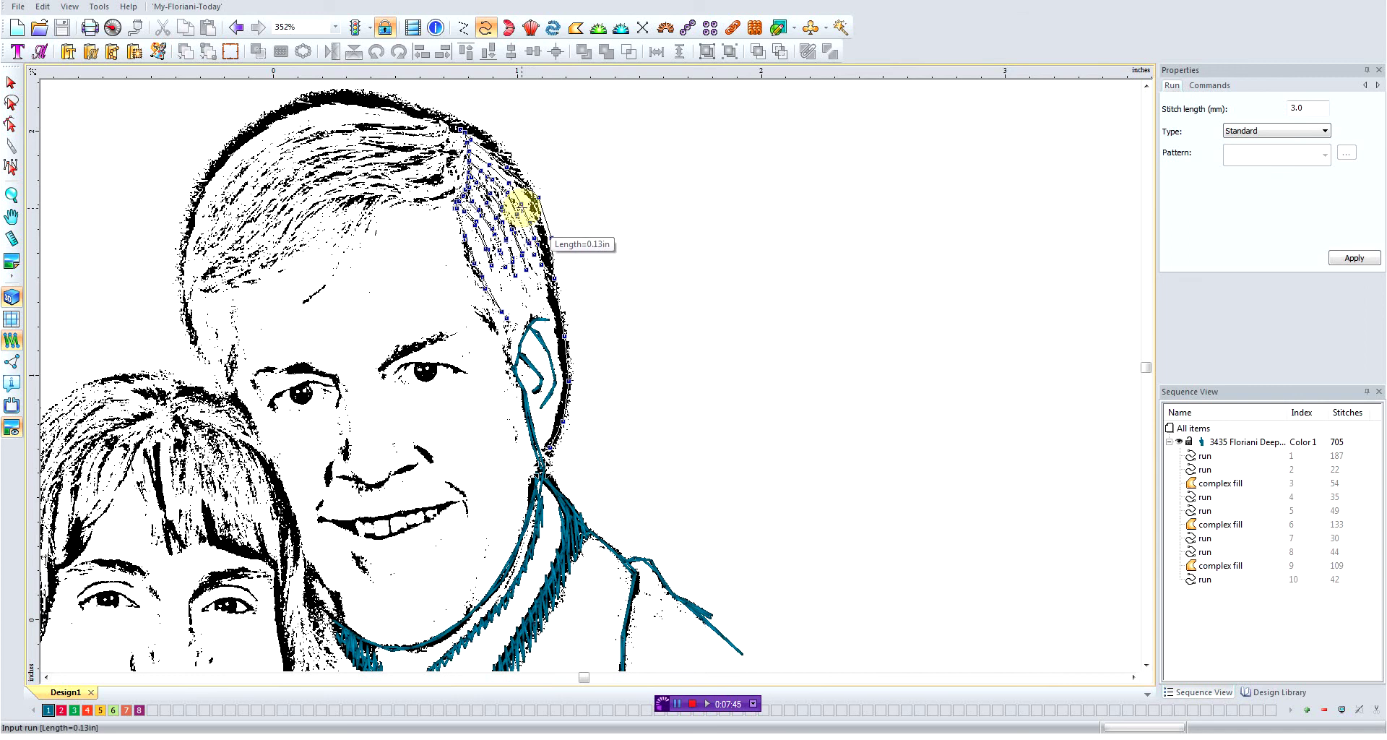
pyautogui.click(474, 159)
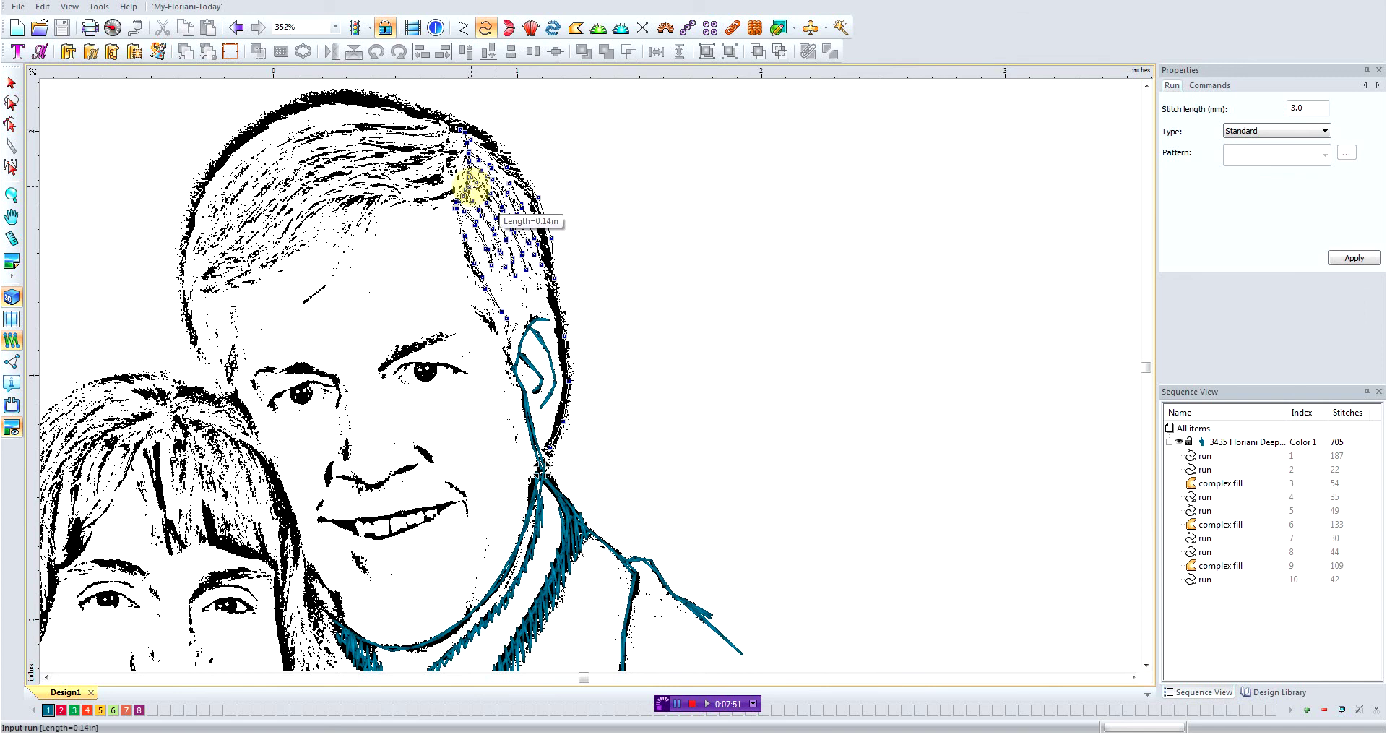
pyautogui.press('Return')
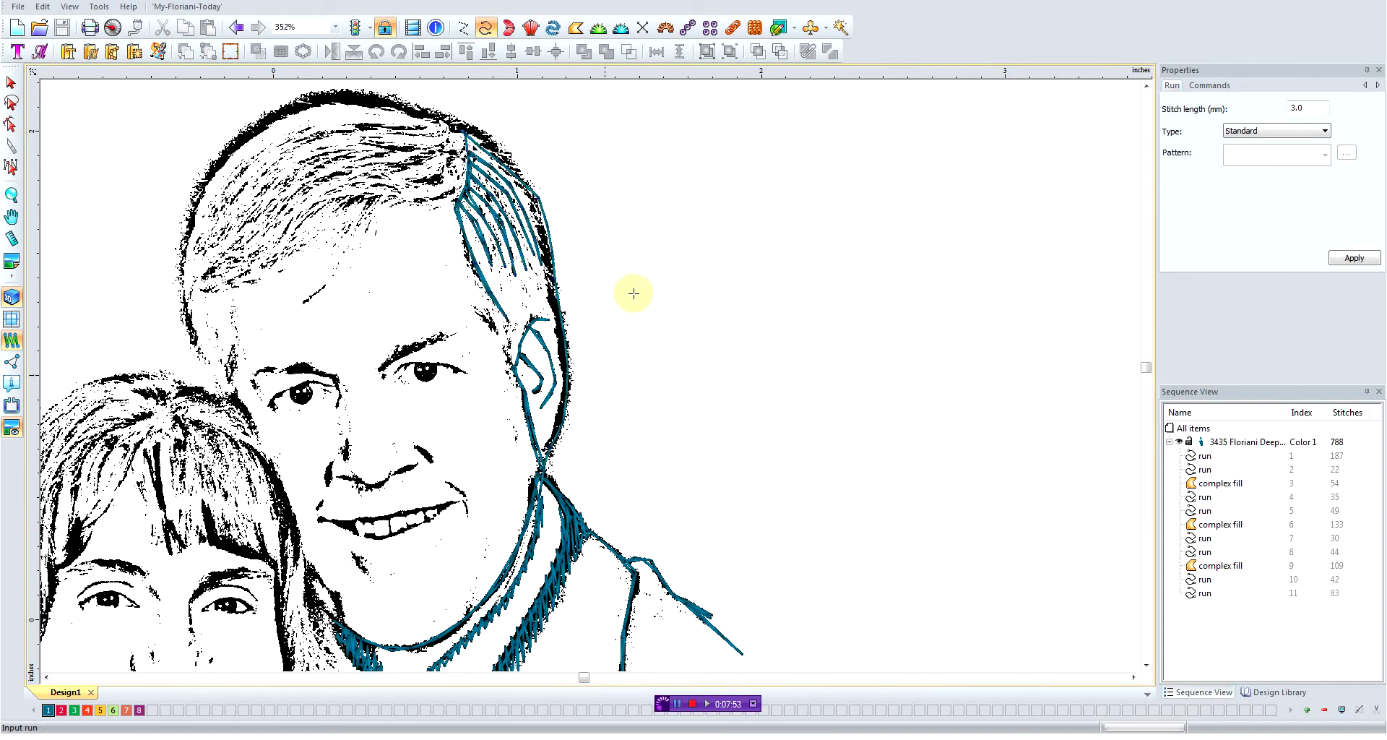
pyautogui.scroll(-2, 598, 216)
pyautogui.scroll(-2, 581, 234)
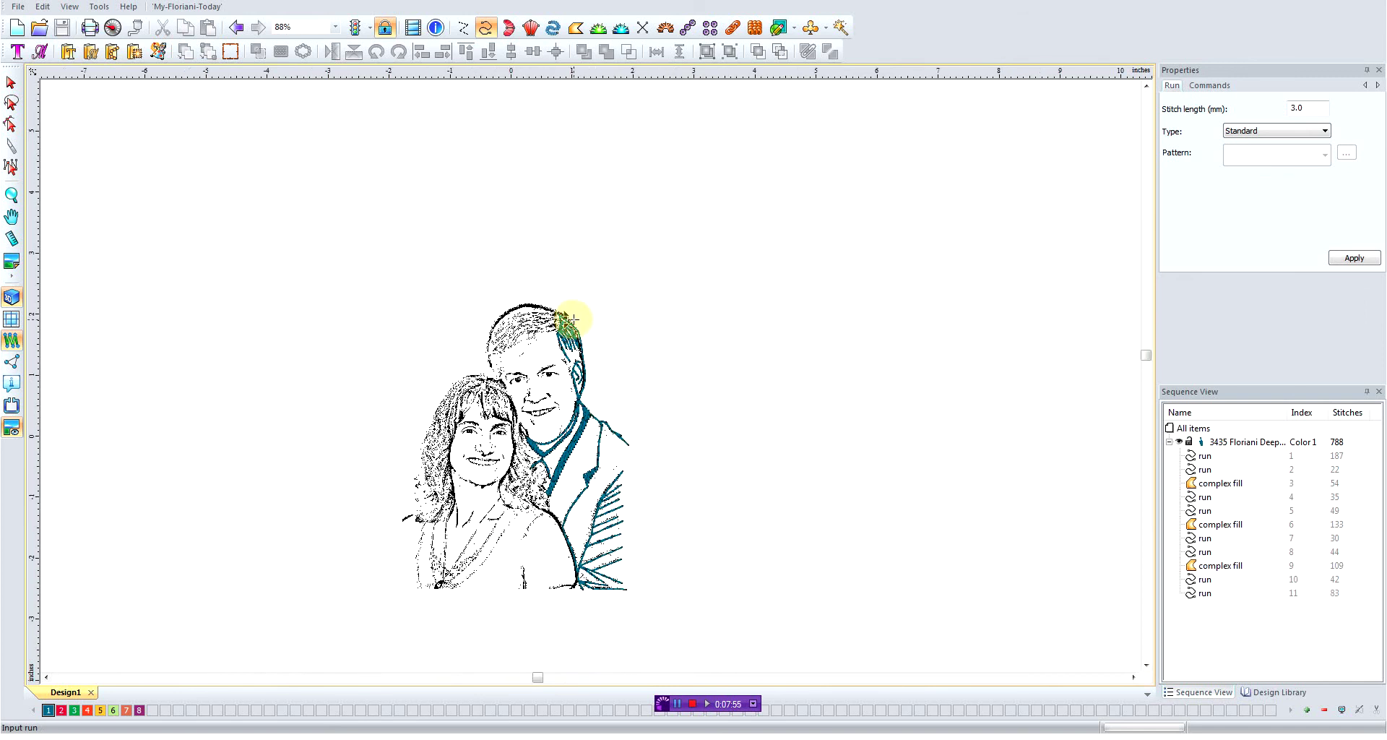
pyautogui.scroll(1, 574, 321)
# Toggle the photo backdrop with F9 to view only stitches, then show it again.
pyautogui.press('F9')
pyautogui.press('F9')
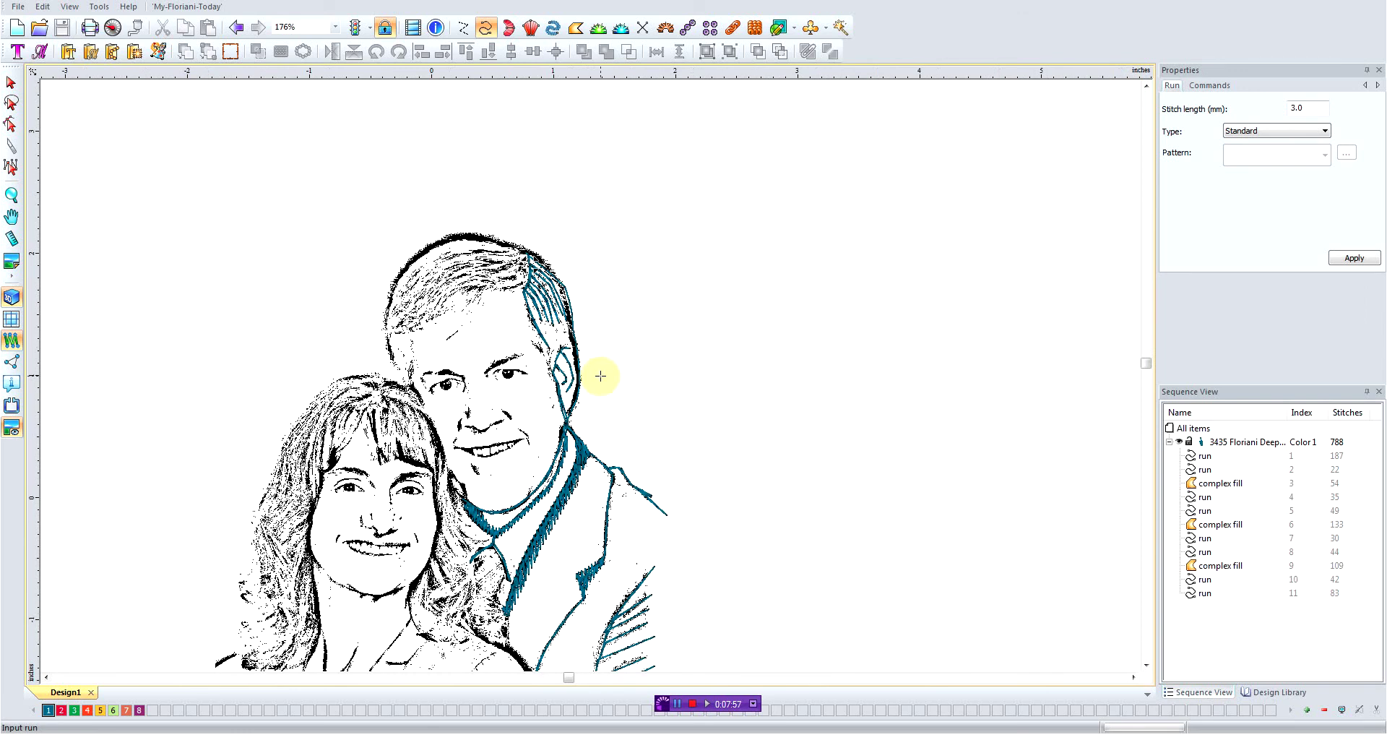
pyautogui.press('F9')
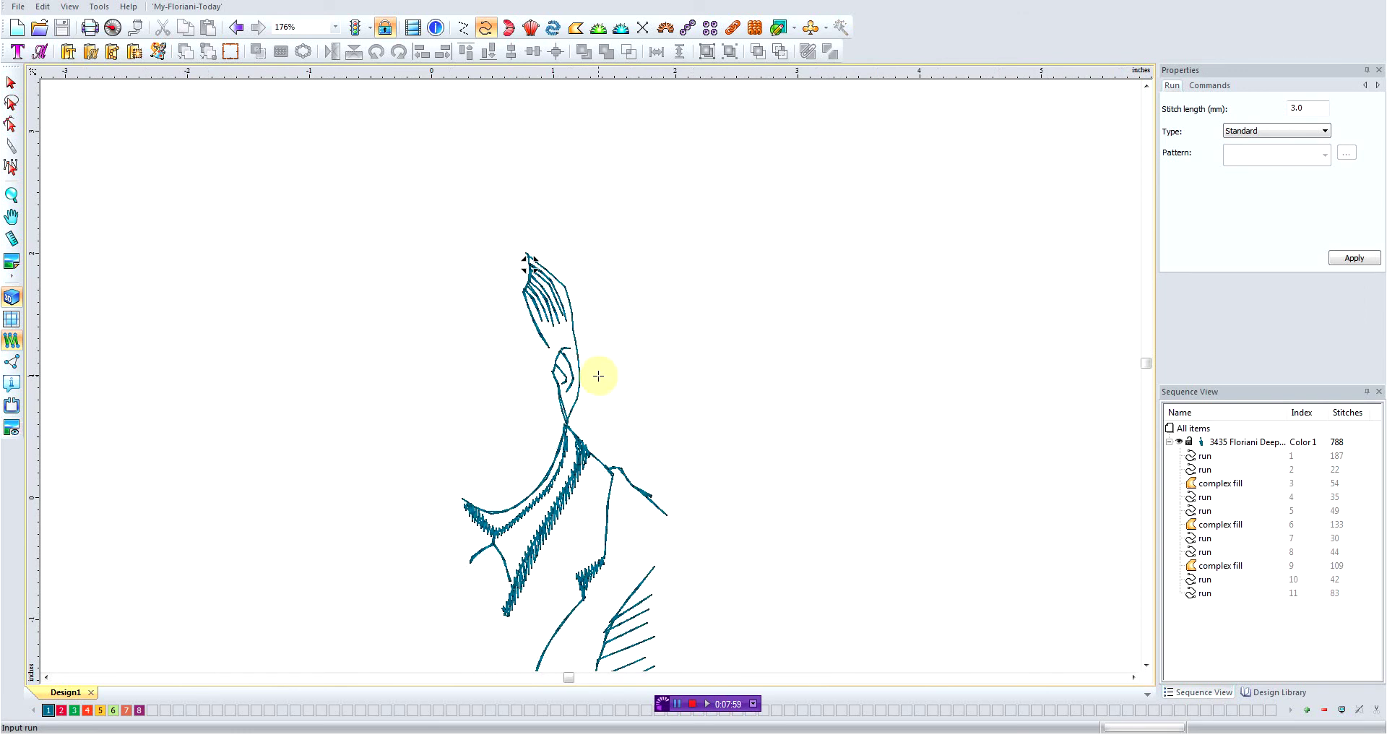
pyautogui.press('F9')
pyautogui.press('F9')
pyautogui.press('F9')
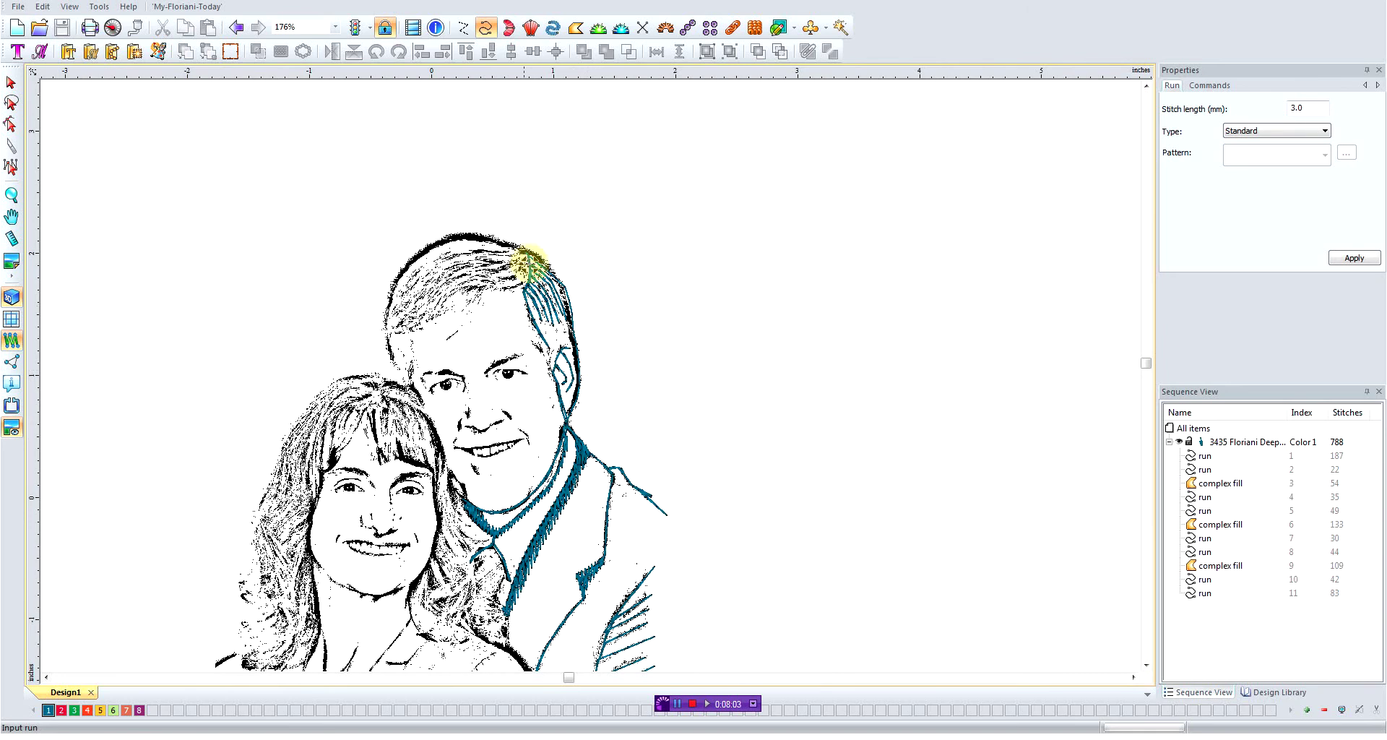
pyautogui.scroll(1, 520, 260)
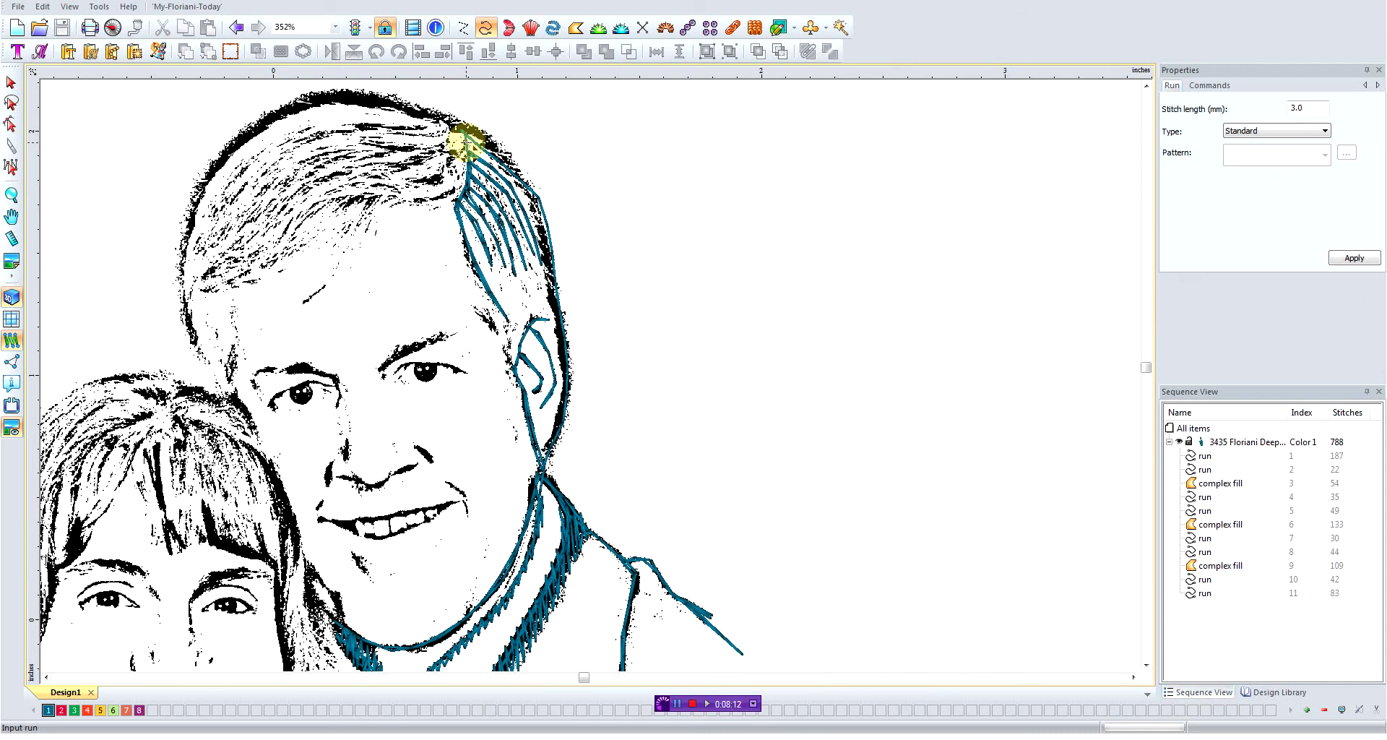
# Start the run at the top of the hairline and sweep it down onto the forehead.
pyautogui.click(465, 143)
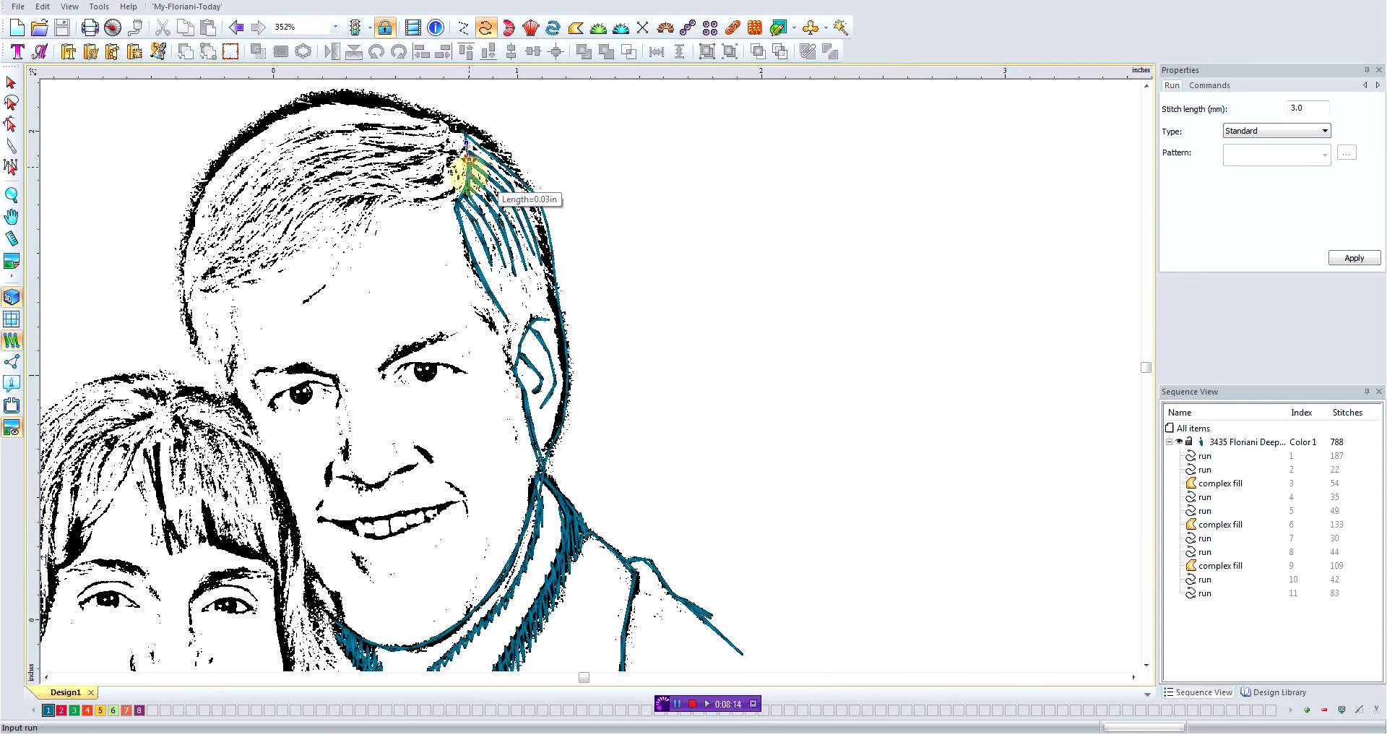
pyautogui.click(466, 162)
pyautogui.click(462, 191)
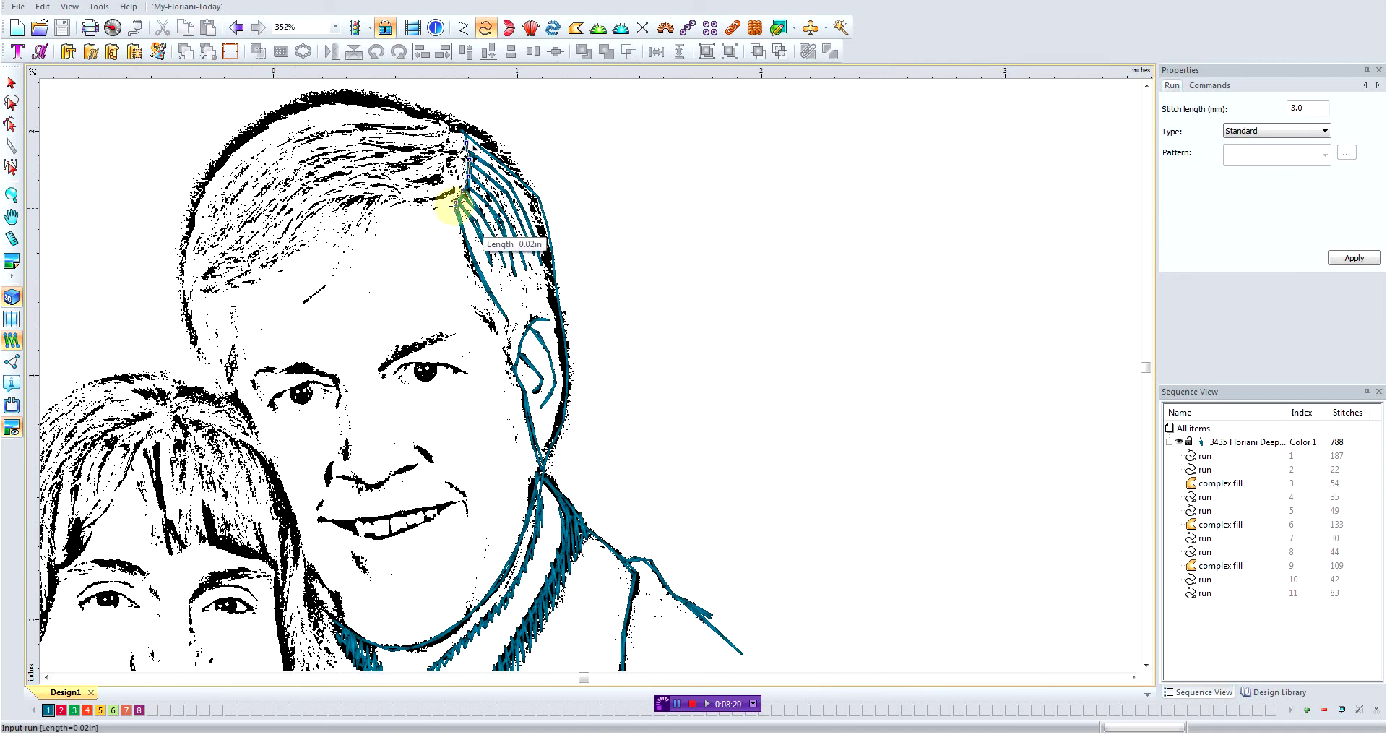
pyautogui.click(429, 206)
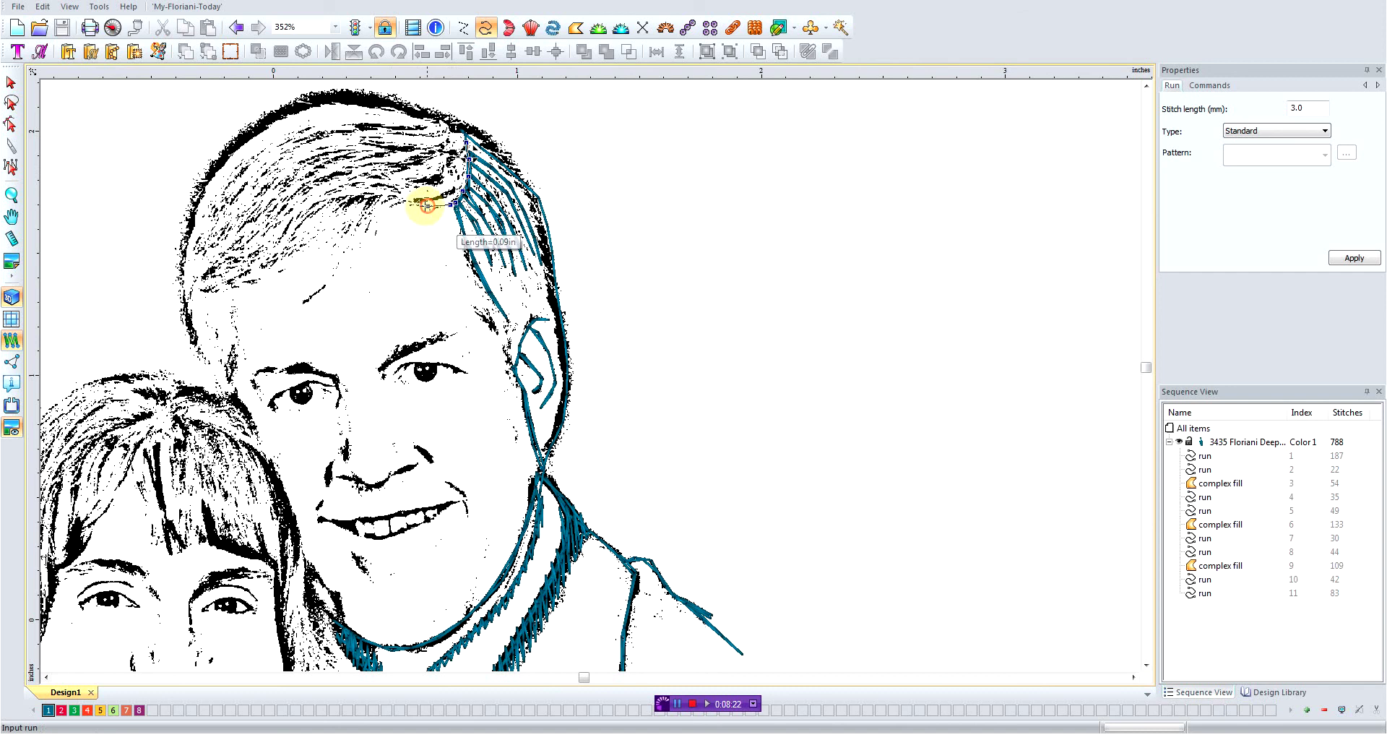
pyautogui.click(406, 203)
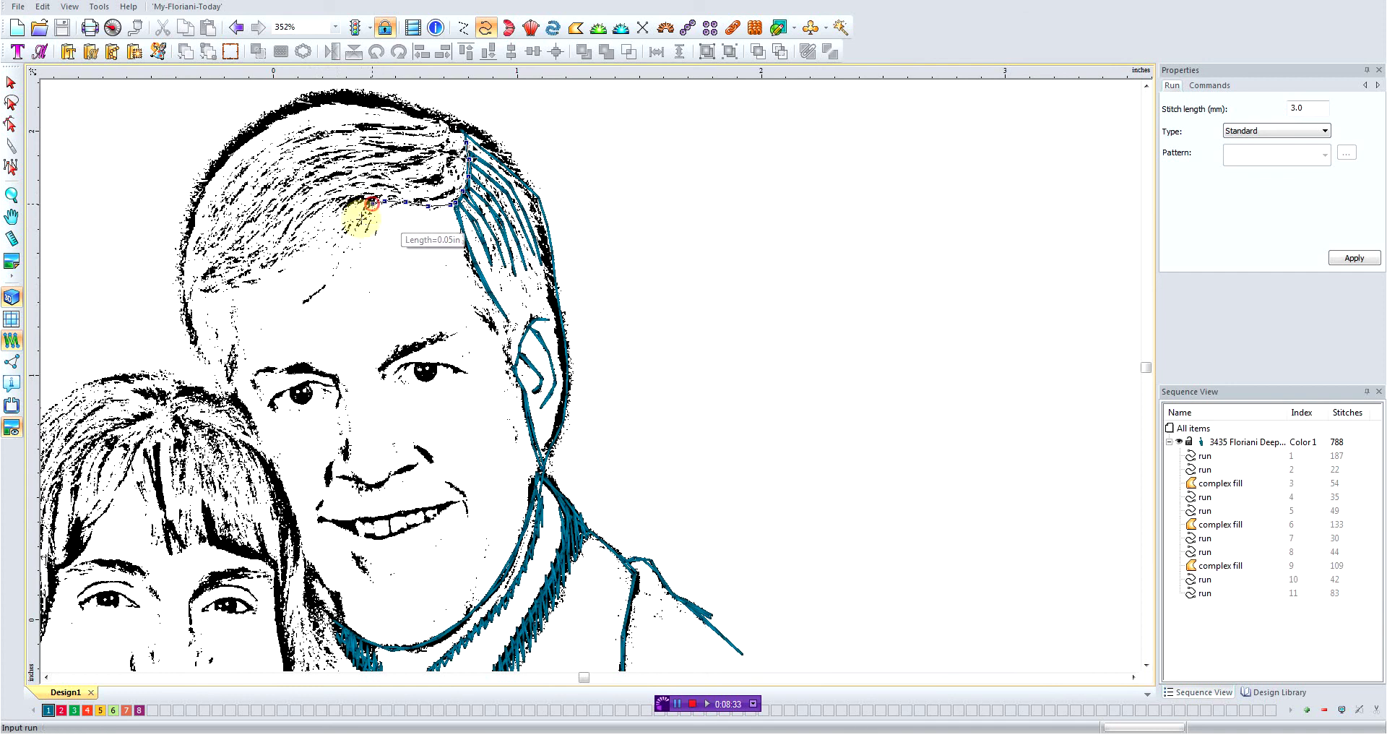
pyautogui.click(371, 203)
pyautogui.click(351, 245)
pyautogui.click(327, 280)
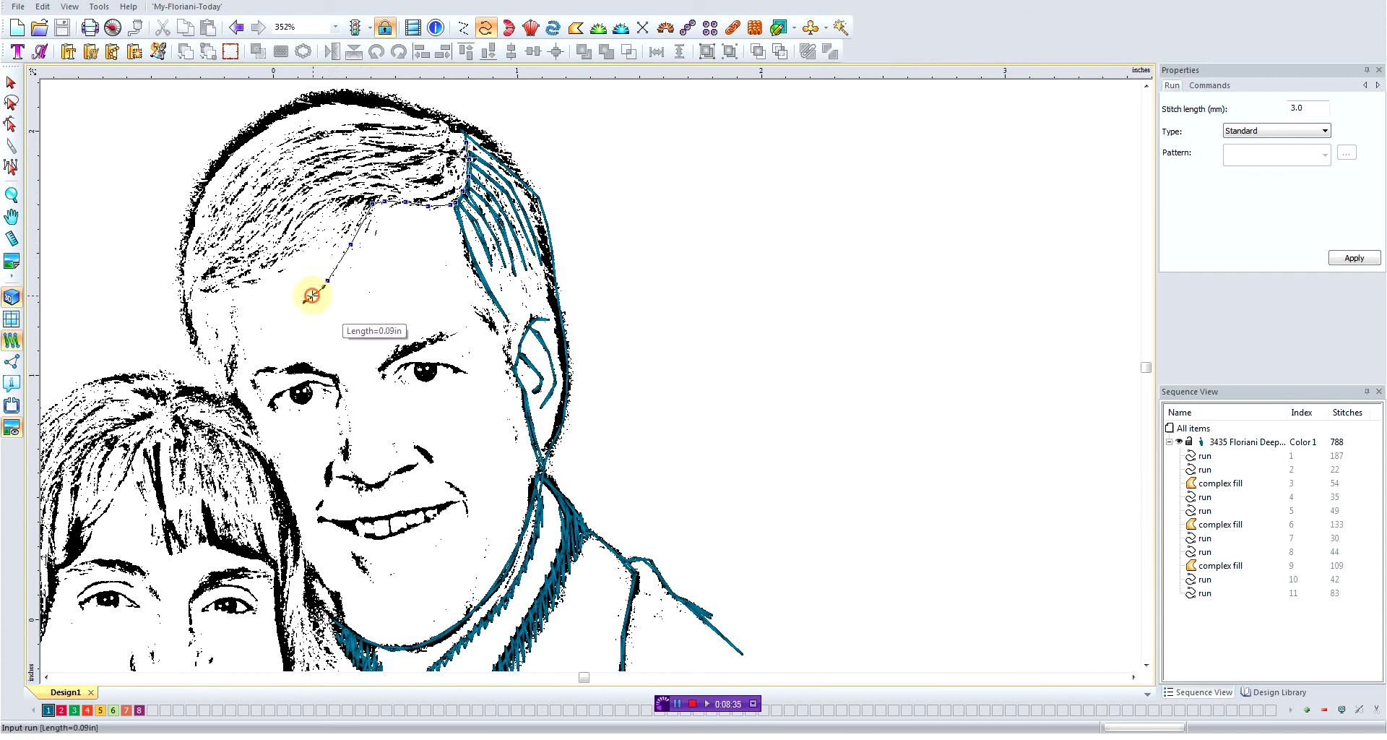
pyautogui.click(311, 294)
pyautogui.click(301, 304)
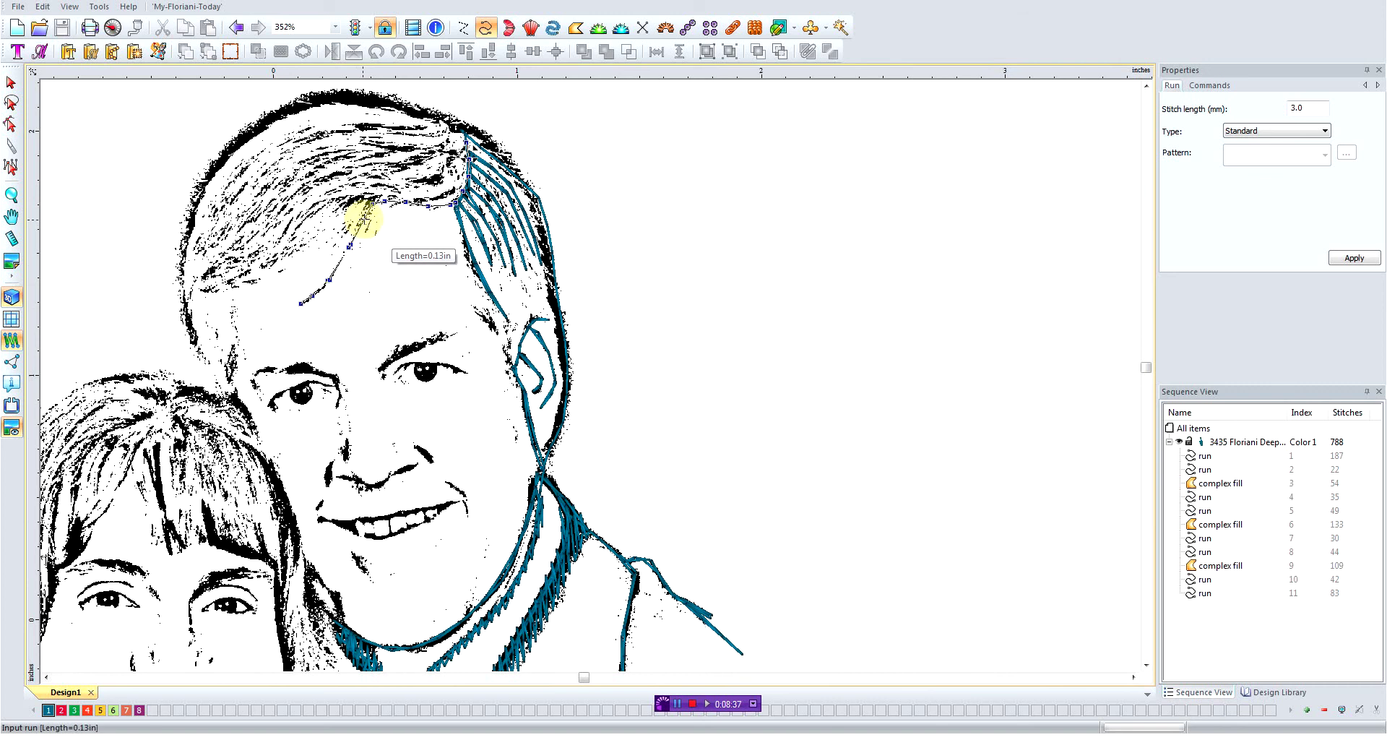
# Trace a hair strand from the forehead down the left hairline to the left temple.
pyautogui.click(365, 214)
pyautogui.click(345, 236)
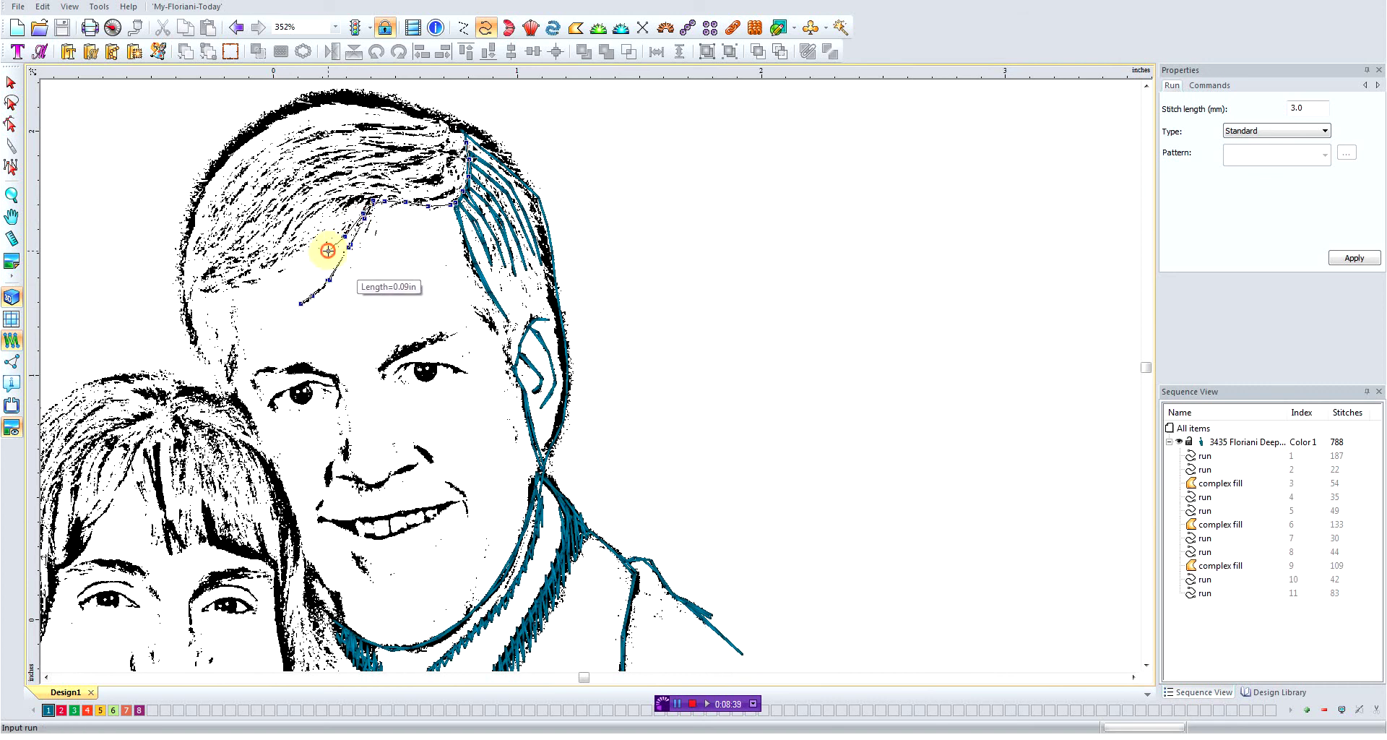
pyautogui.click(340, 242)
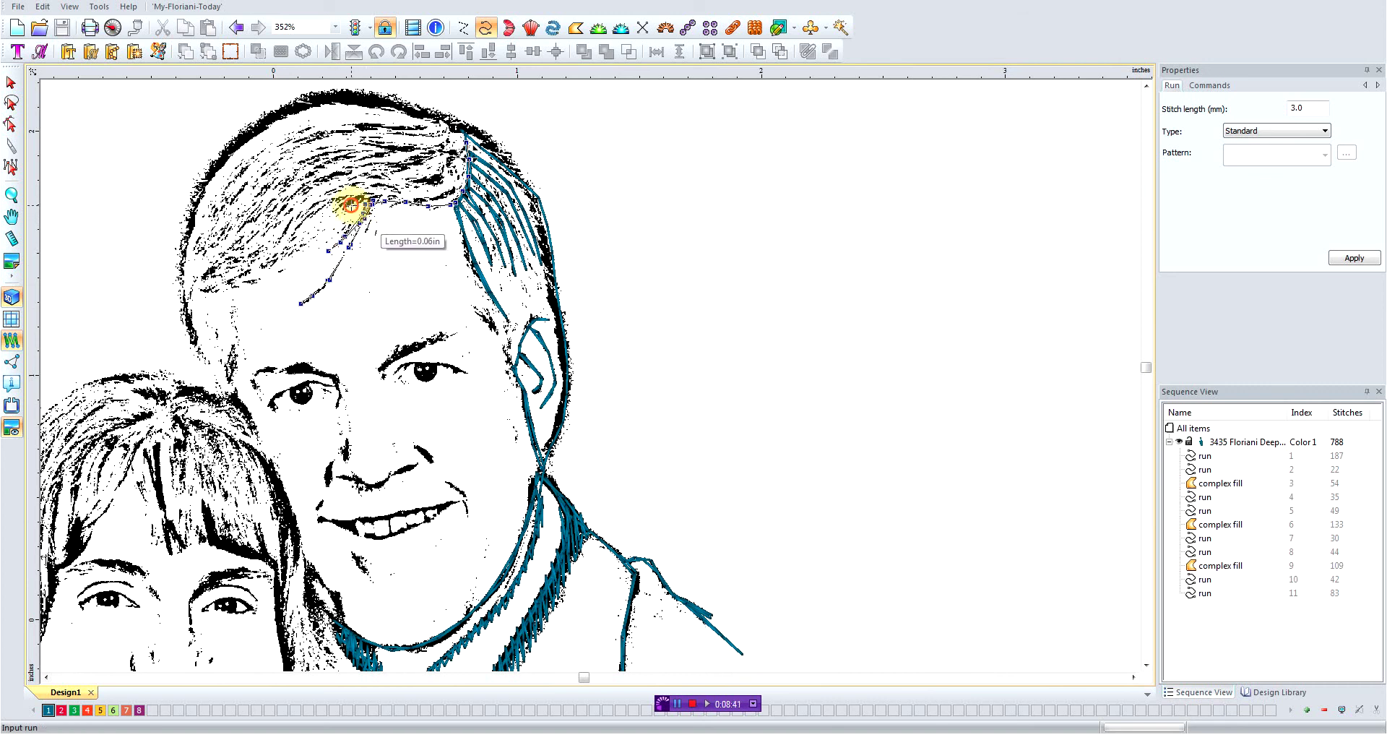
pyautogui.click(351, 206)
pyautogui.click(329, 222)
pyautogui.click(288, 258)
pyautogui.click(269, 270)
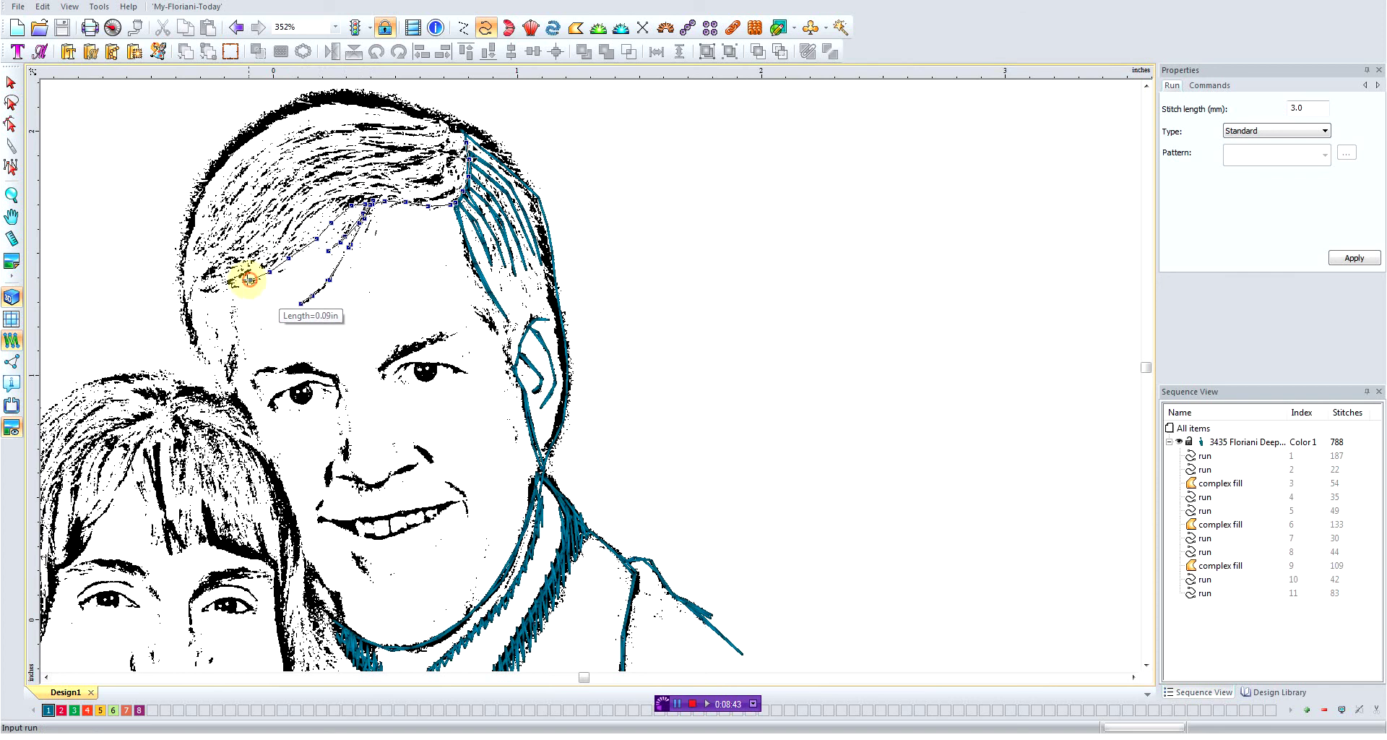
pyautogui.click(249, 280)
pyautogui.click(223, 288)
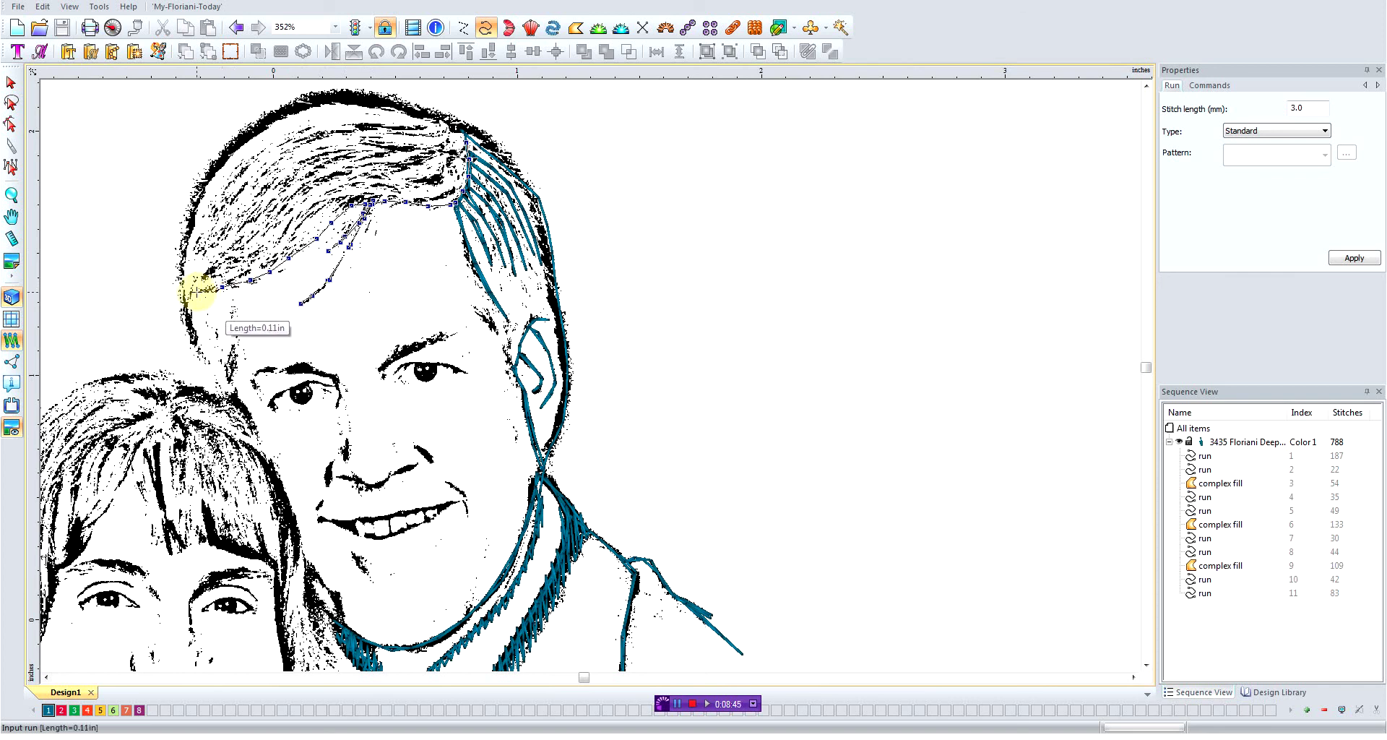
pyautogui.click(197, 292)
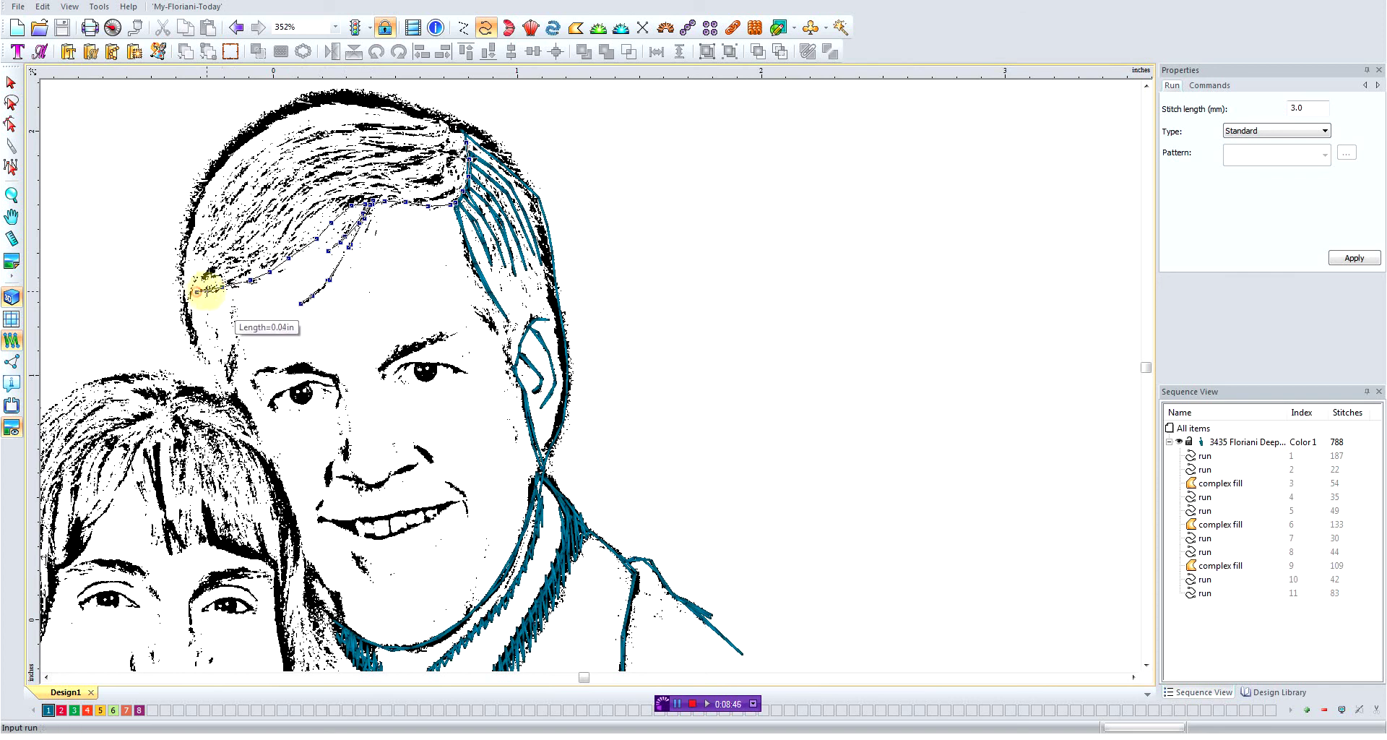
# Carry the strand back up-right along the hairline toward the right-side strands.
pyautogui.click(262, 275)
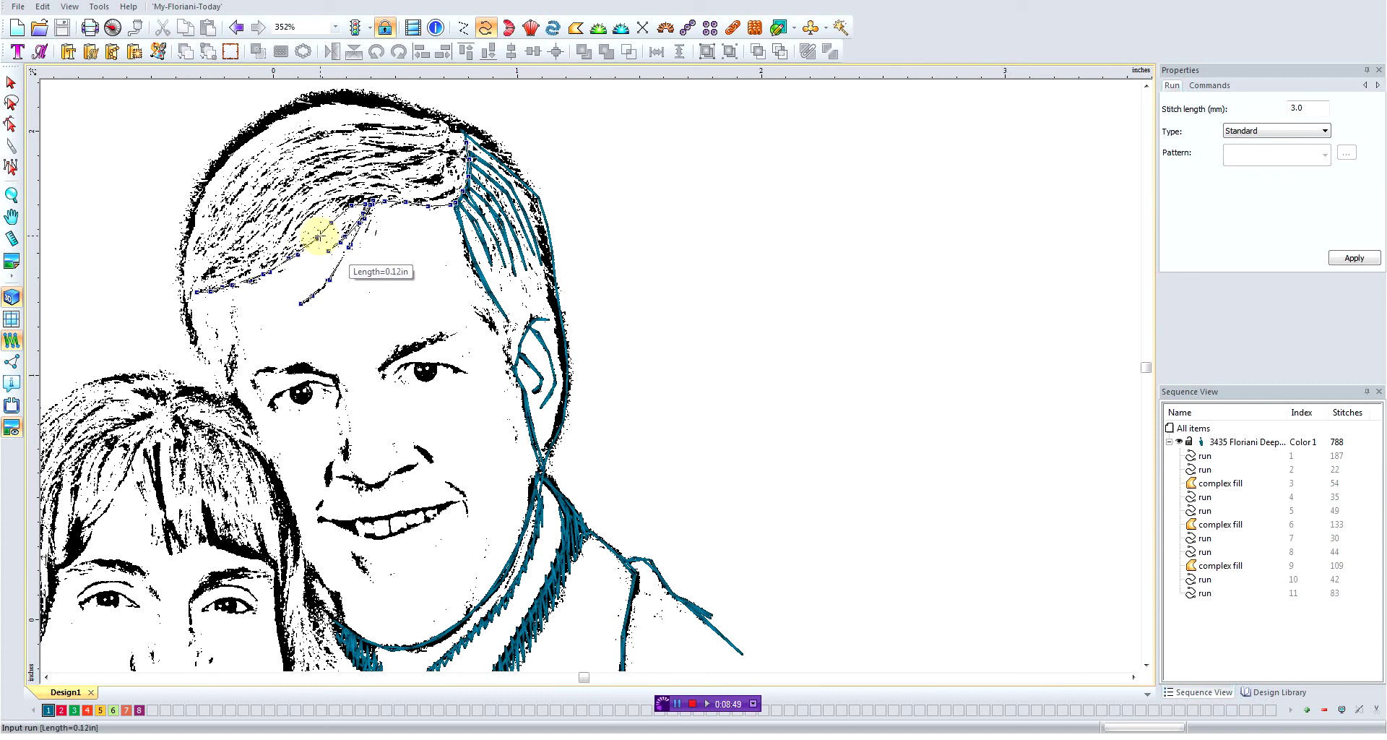
pyautogui.click(342, 210)
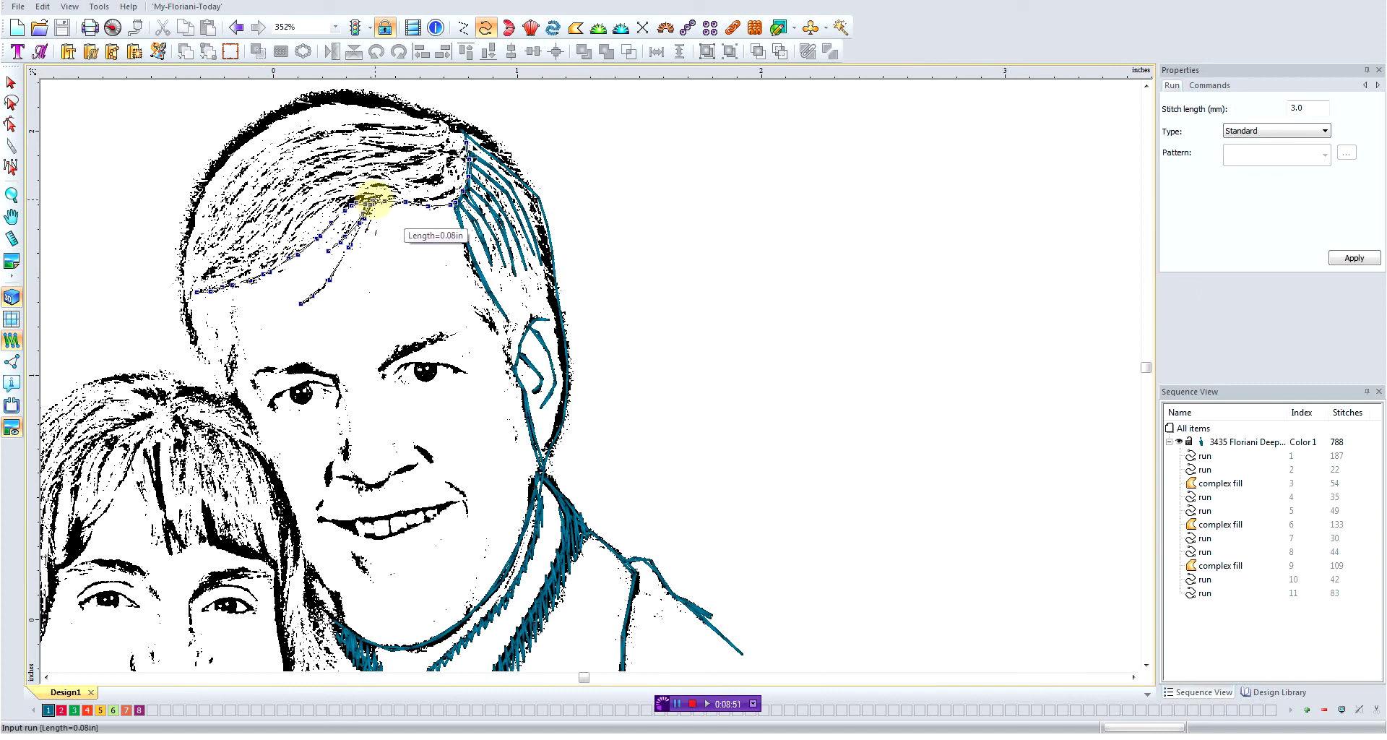
pyautogui.click(396, 208)
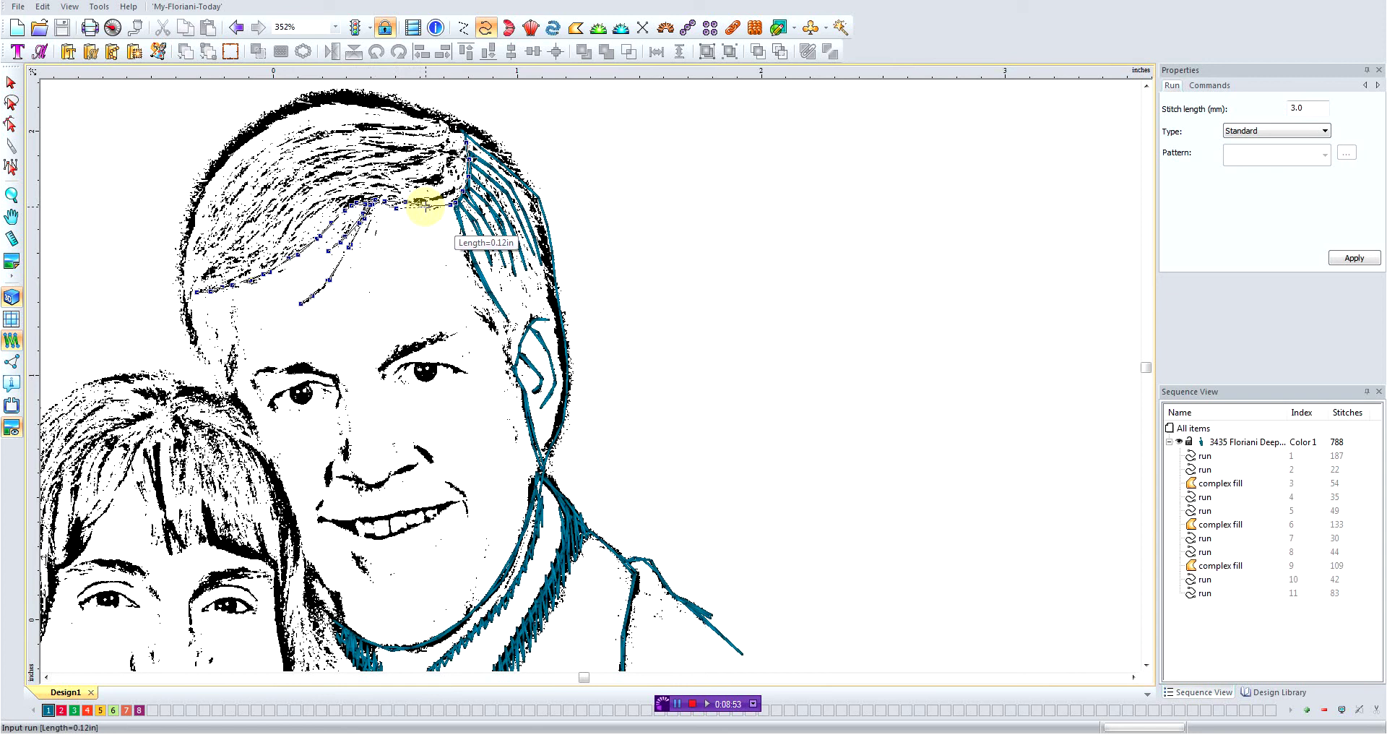
pyautogui.click(429, 205)
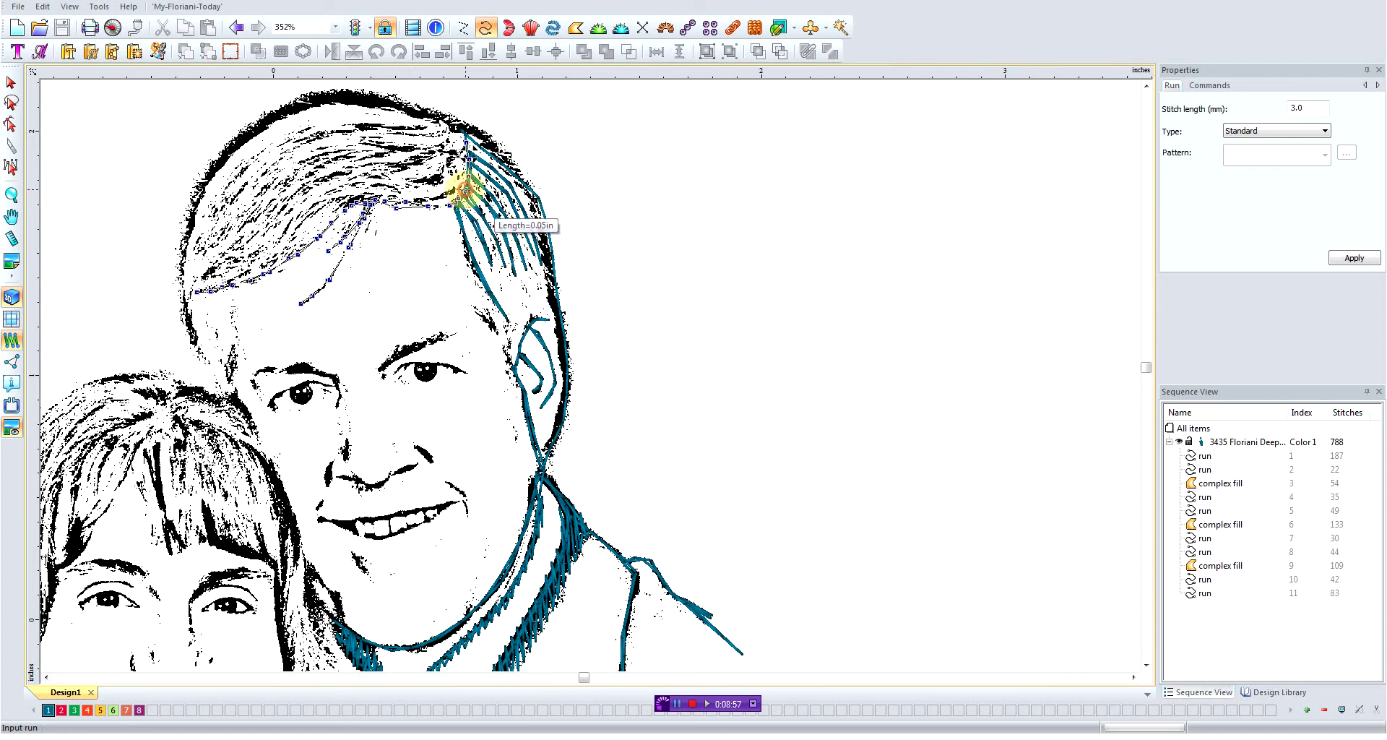
# Trace a strand leftward across the fringe, then back up to the right-side strands.
pyautogui.click(394, 193)
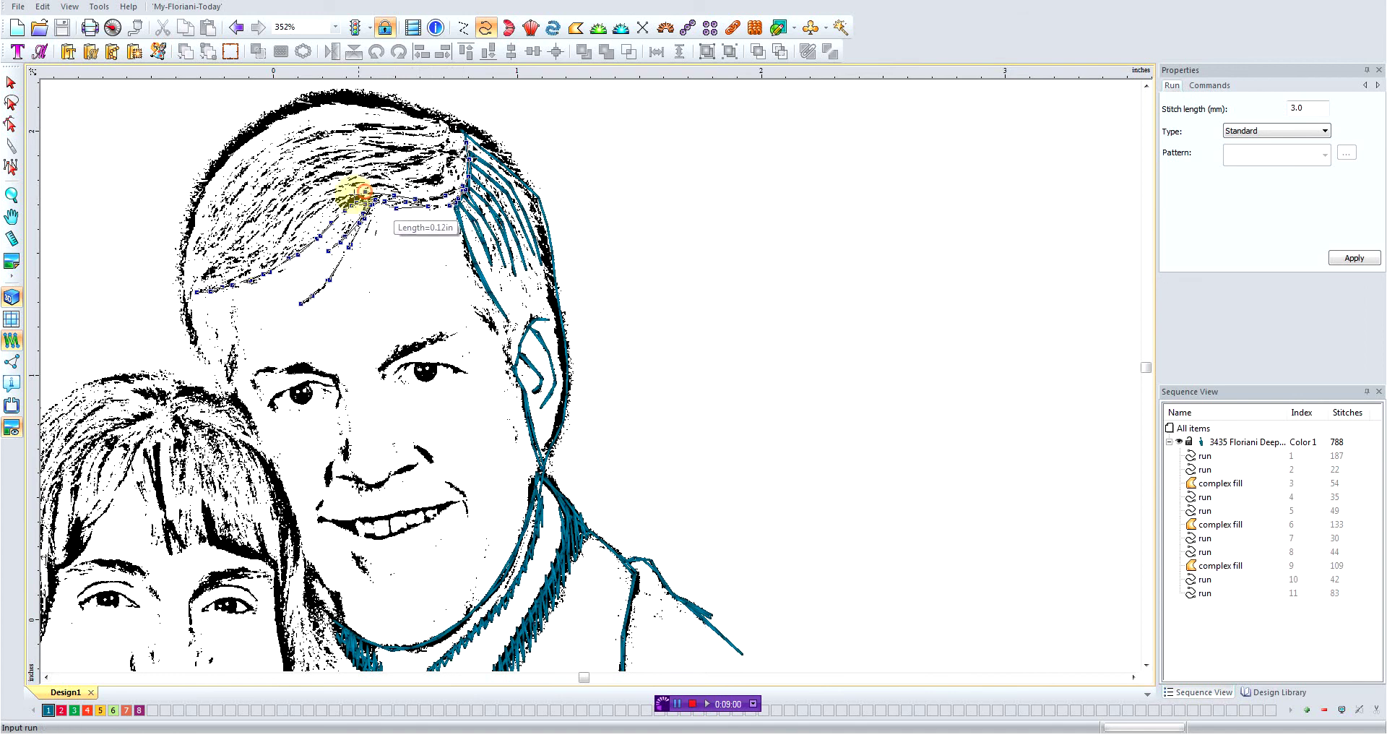
pyautogui.click(334, 212)
pyautogui.click(287, 240)
pyautogui.click(229, 271)
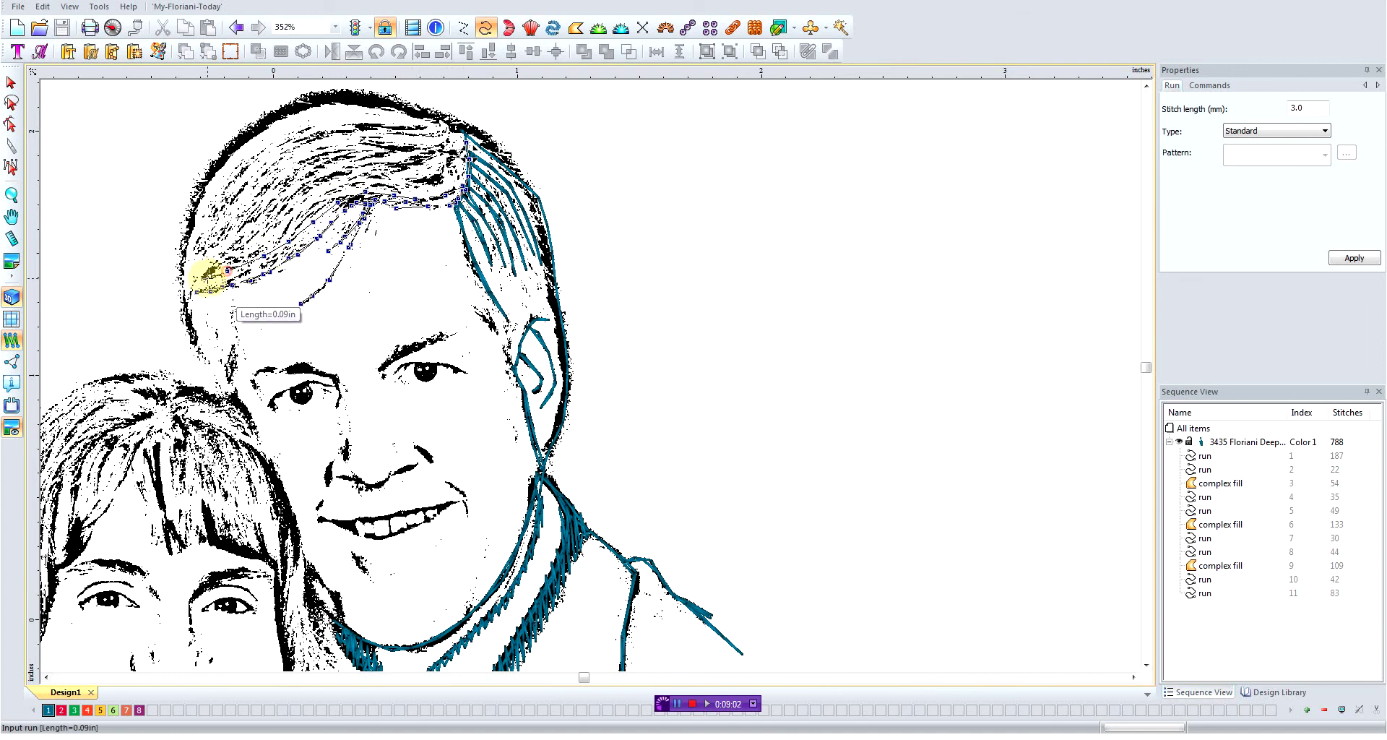
pyautogui.click(189, 284)
pyautogui.click(232, 264)
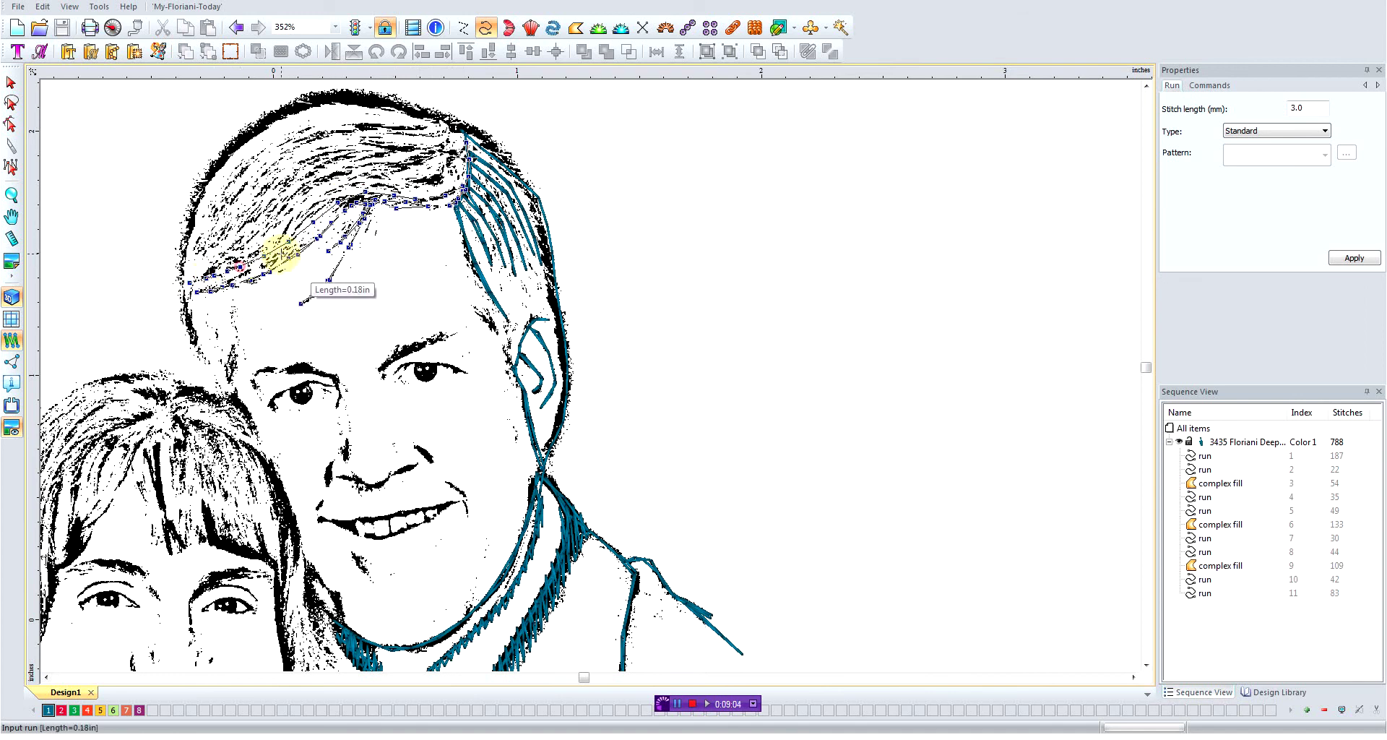
pyautogui.click(295, 236)
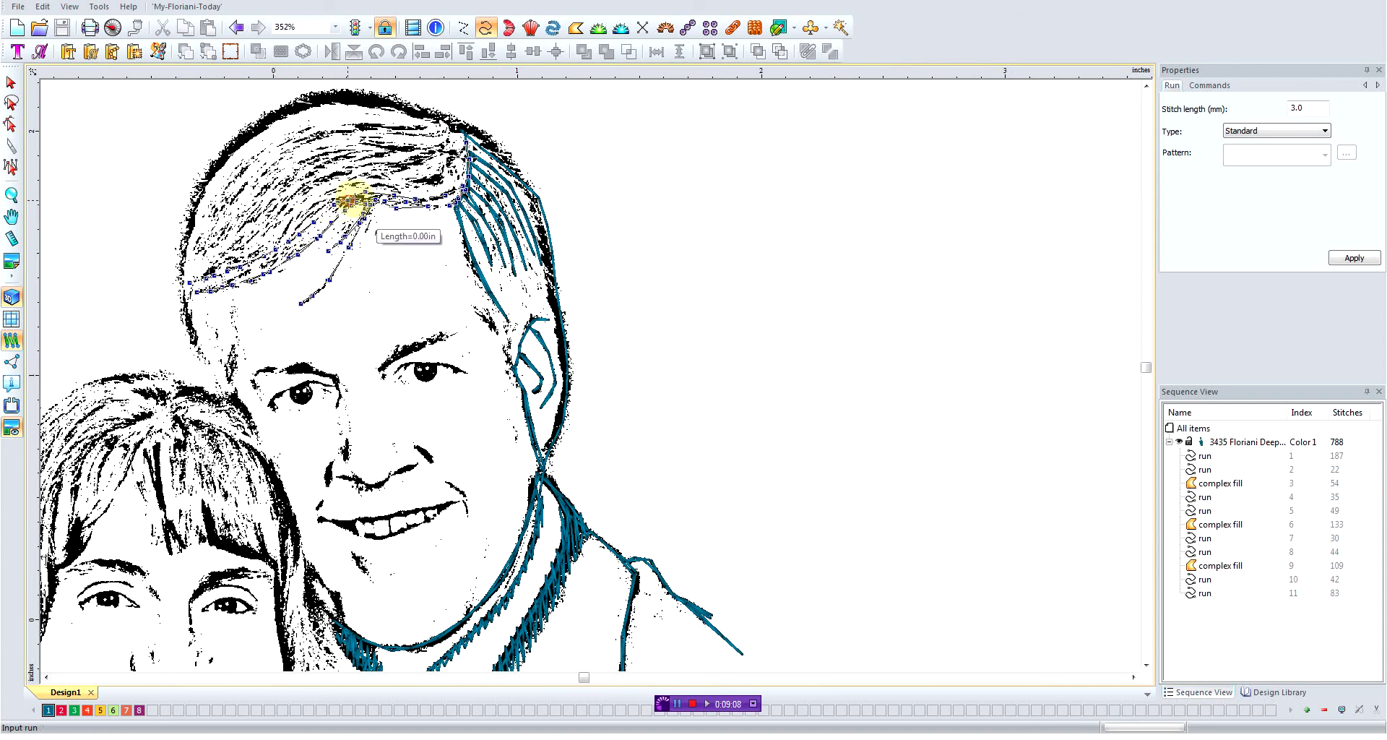
pyautogui.click(367, 195)
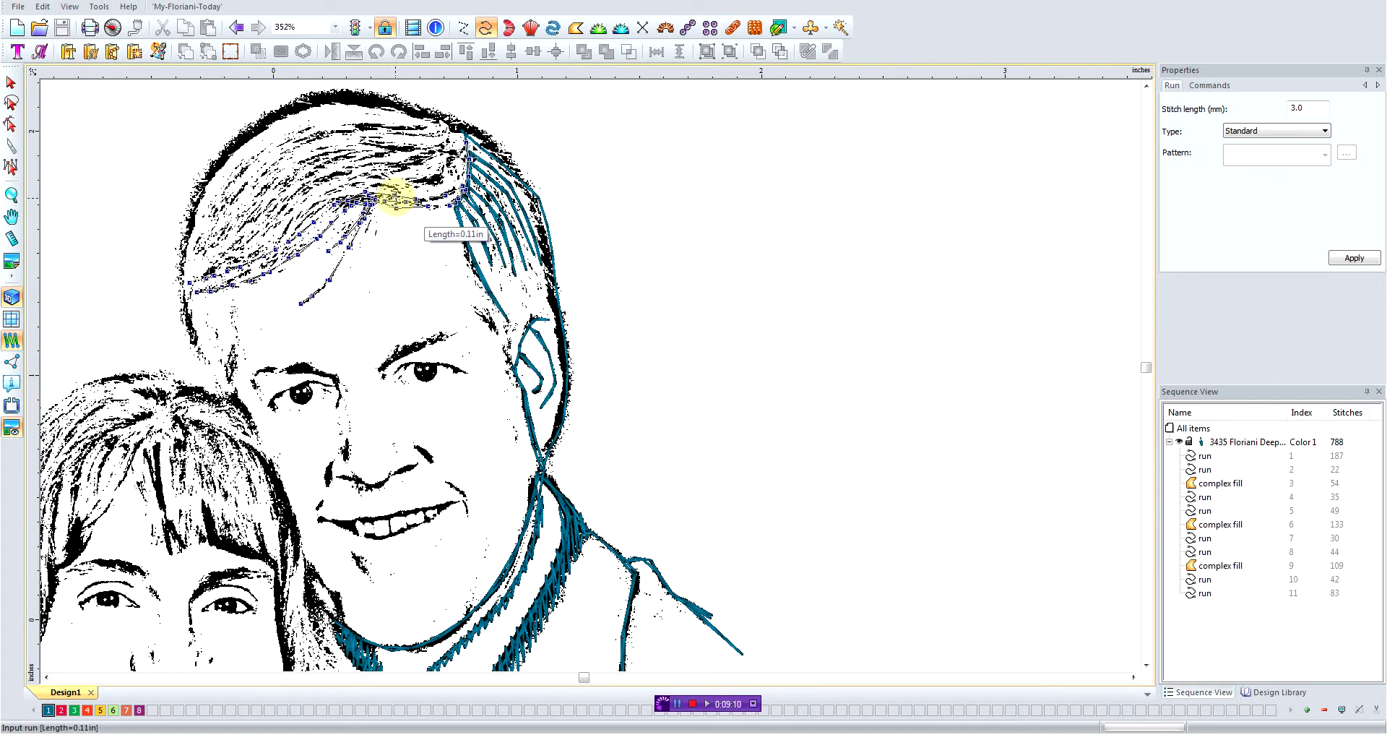
pyautogui.click(442, 195)
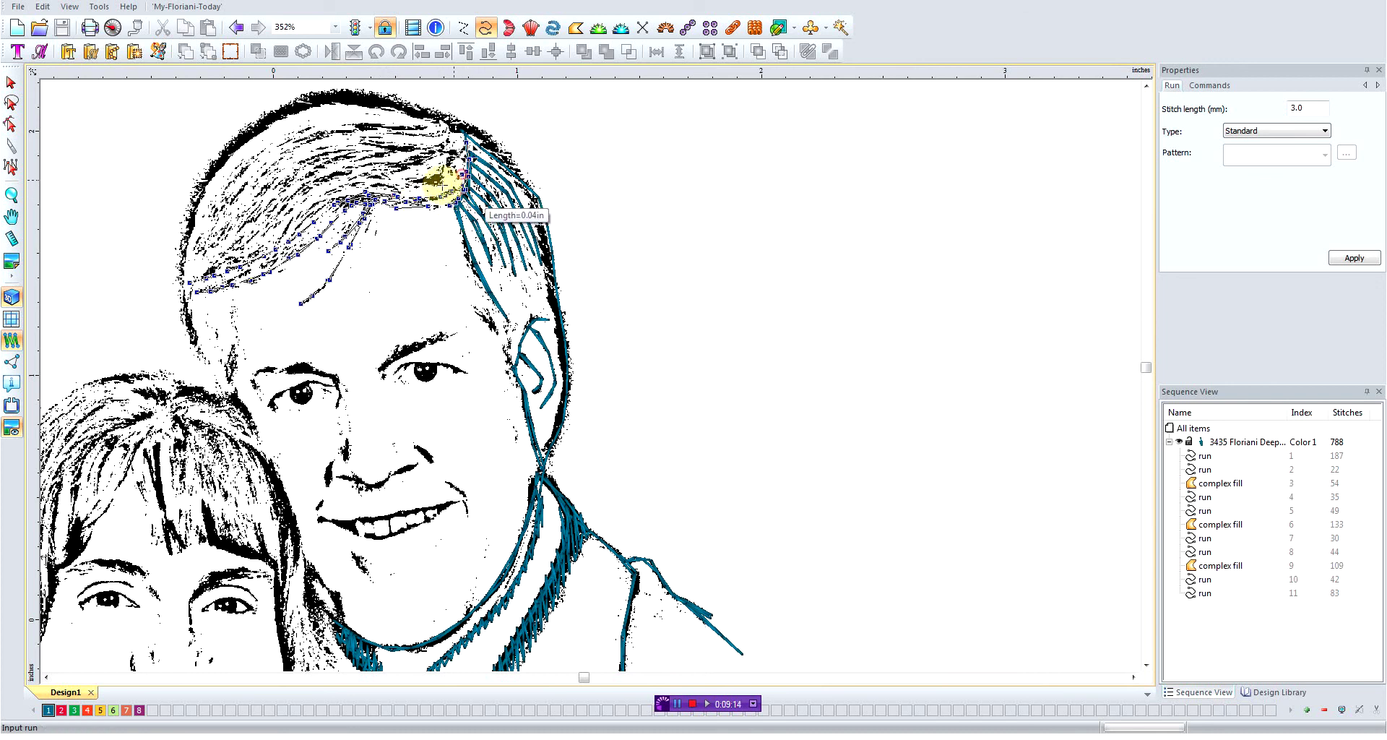
# Add another strand across to the left fringe and back toward the right hairline.
pyautogui.click(411, 181)
pyautogui.click(335, 195)
pyautogui.click(289, 223)
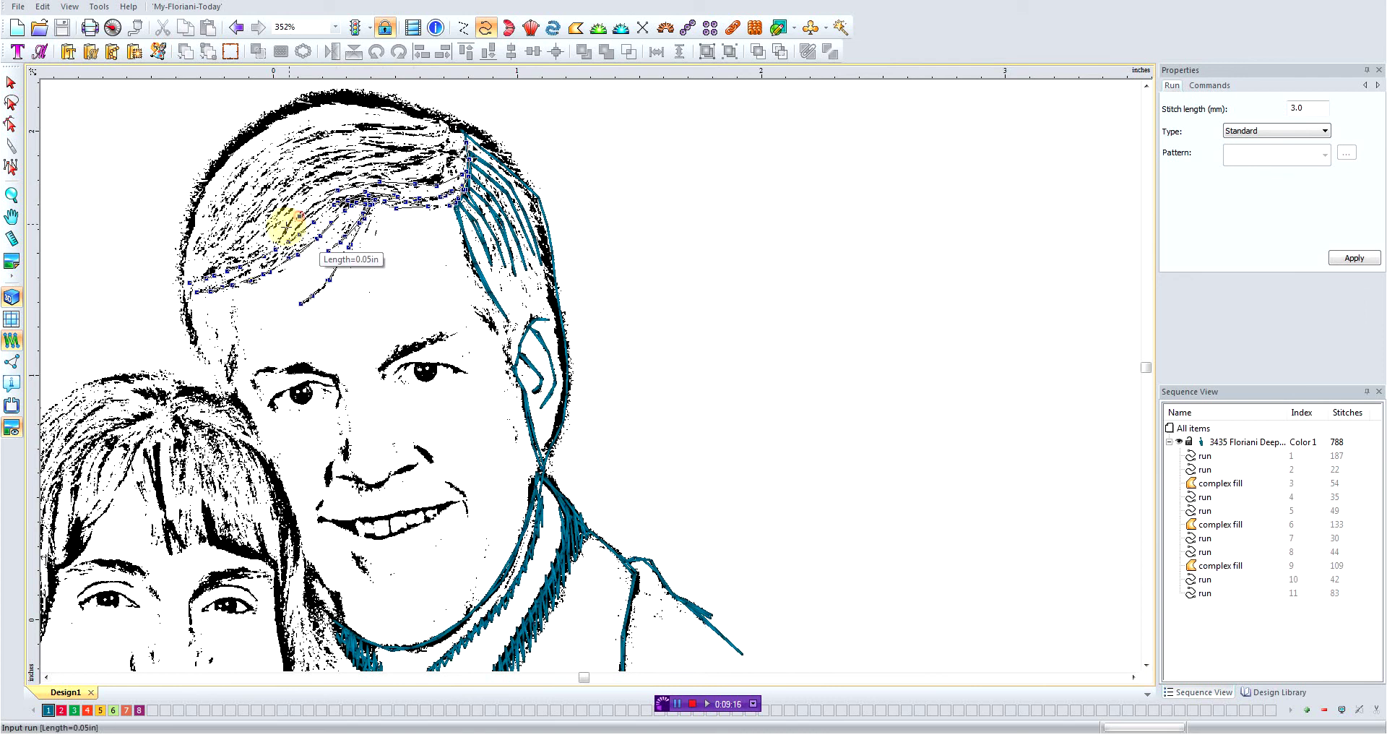
pyautogui.click(247, 251)
pyautogui.click(201, 270)
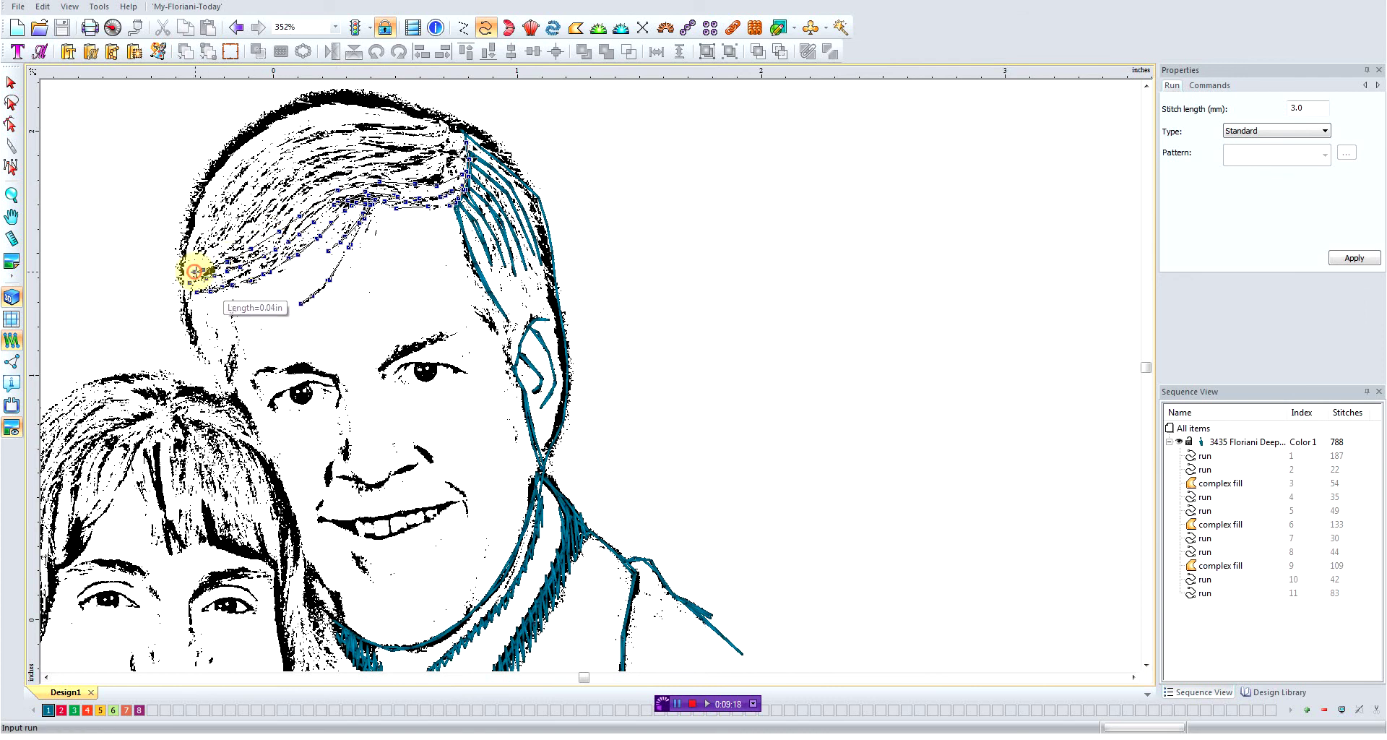
pyautogui.click(230, 260)
pyautogui.click(266, 232)
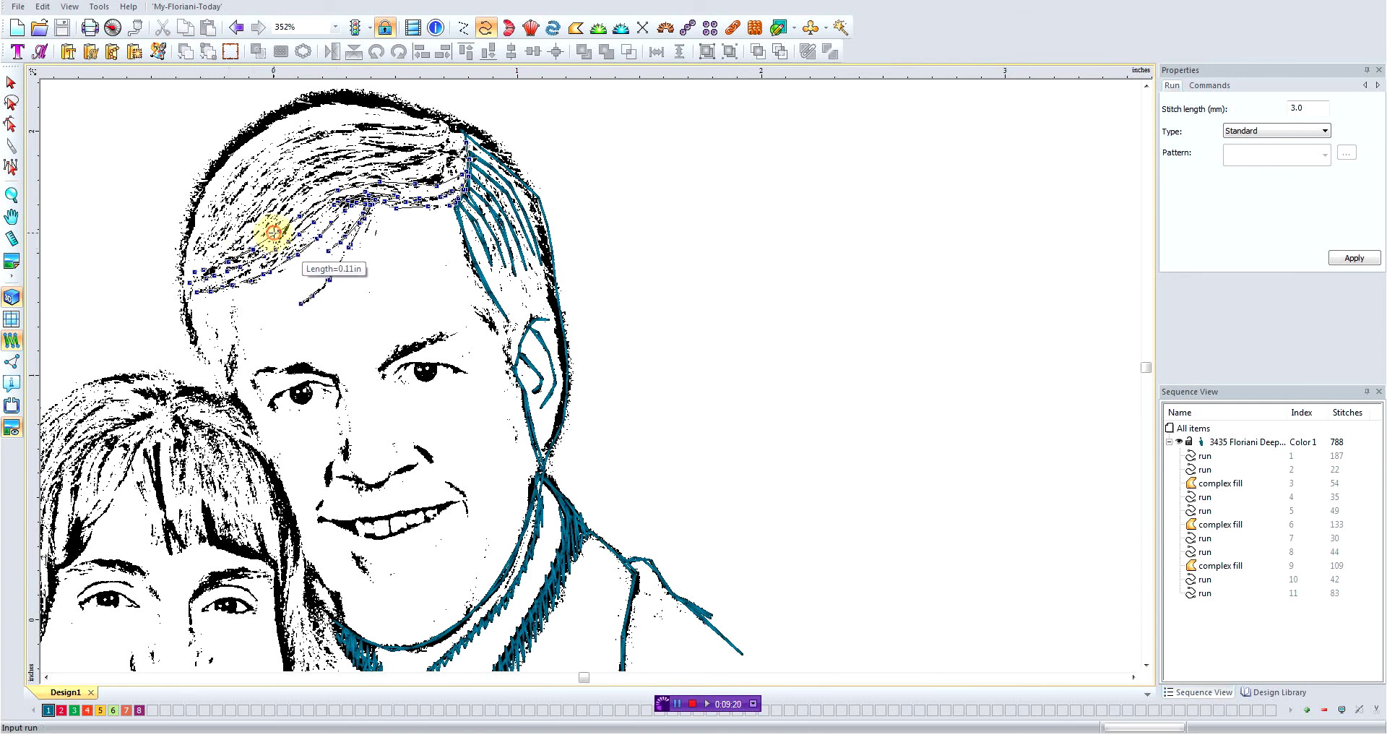
pyautogui.click(301, 214)
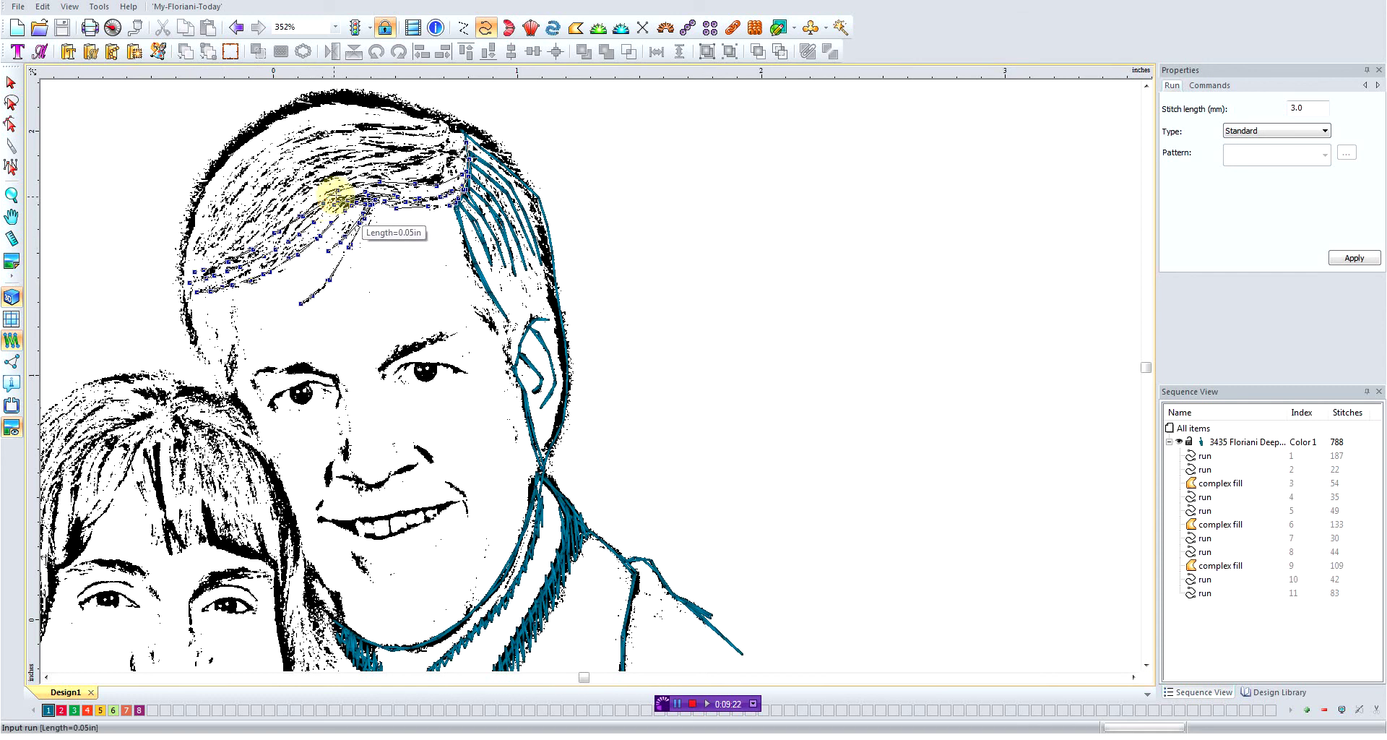
pyautogui.click(370, 190)
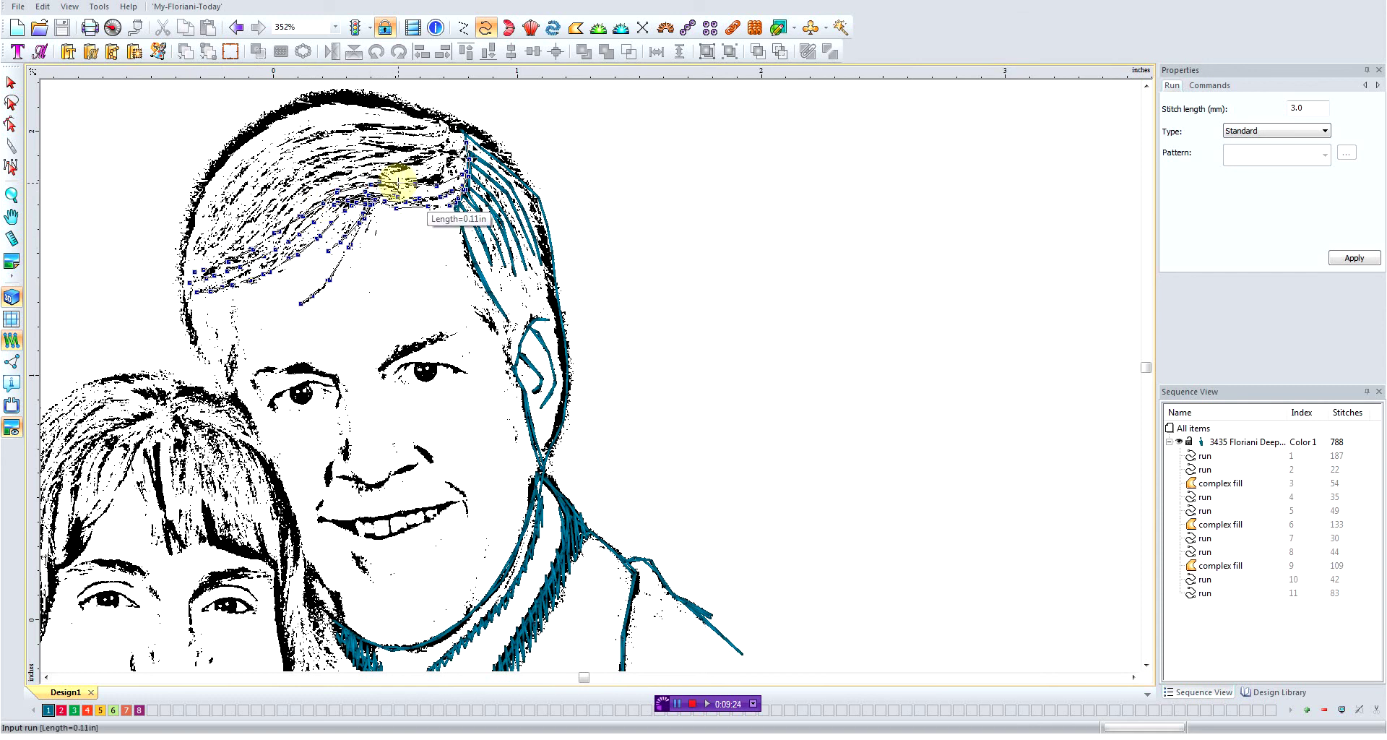
pyautogui.click(396, 184)
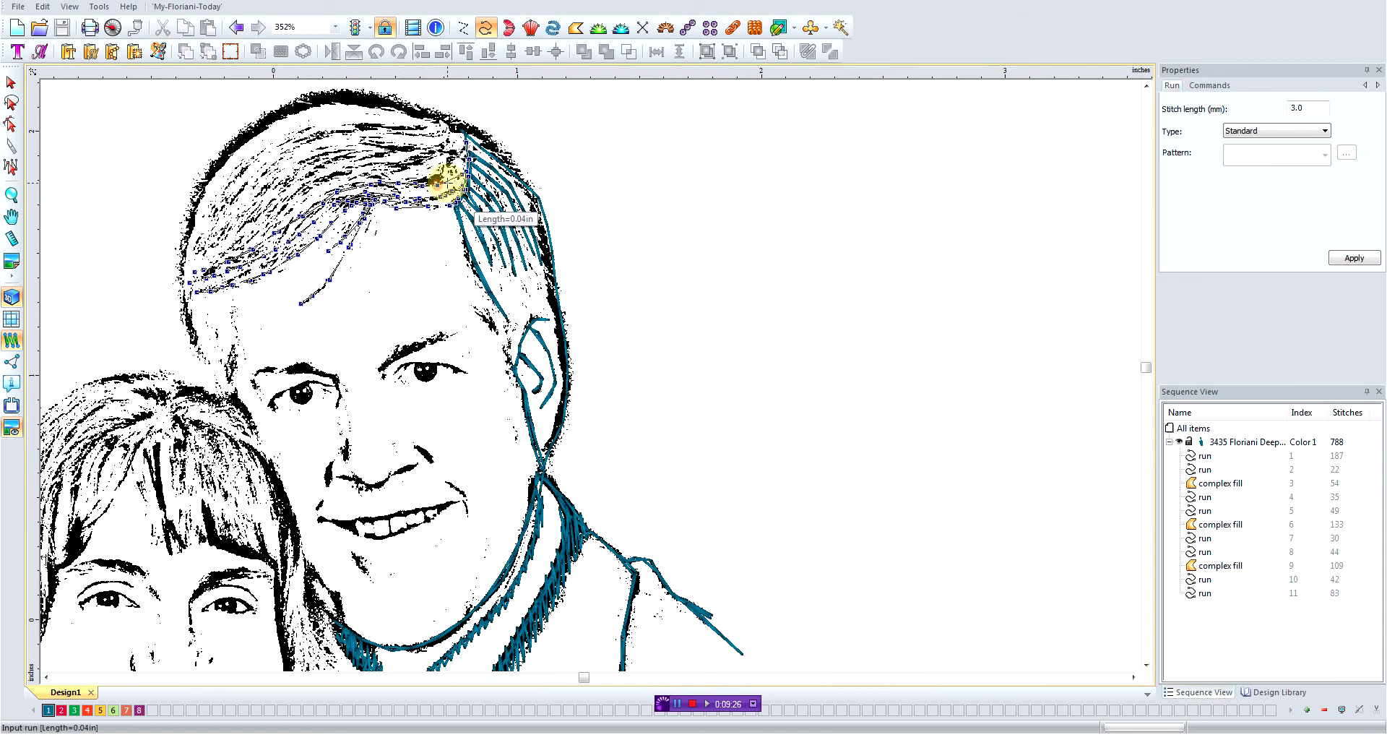
pyautogui.click(448, 177)
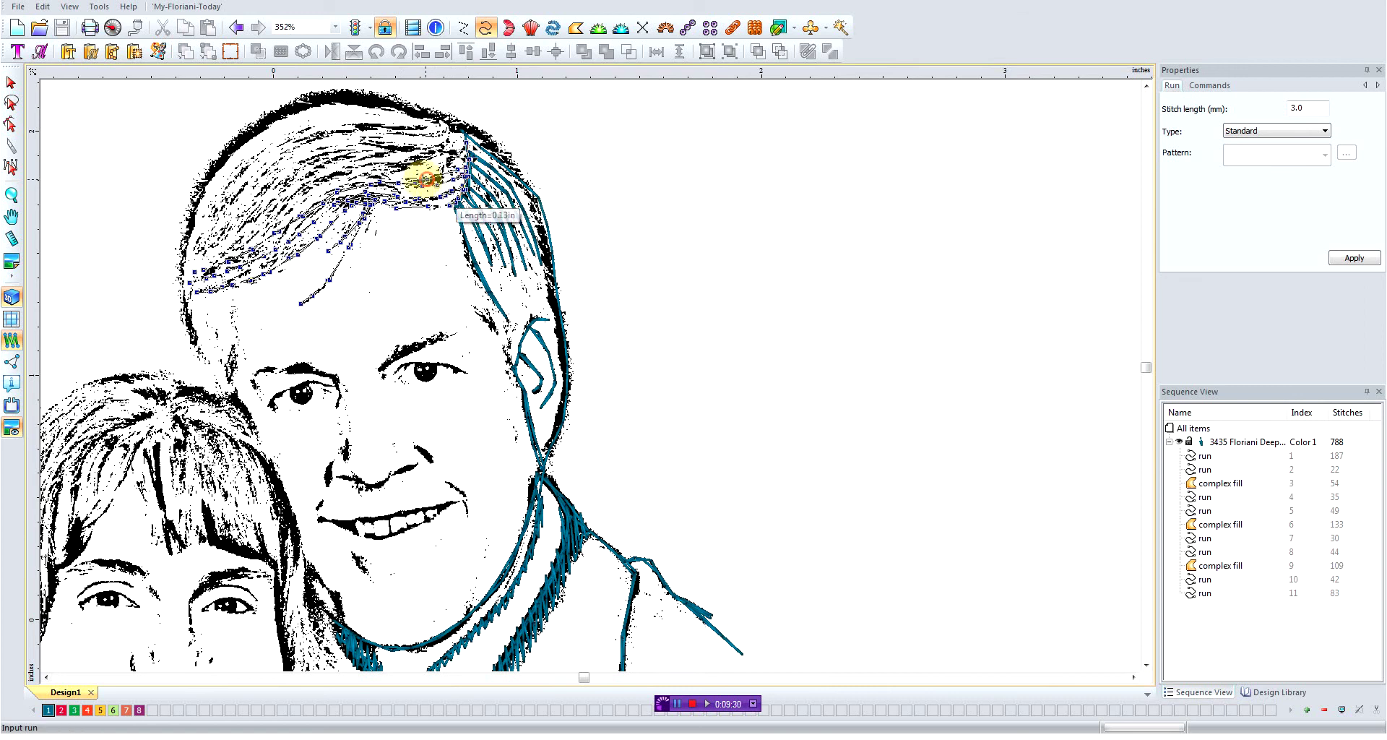
# Run more strands between the front hair and the right side part, ending near the left hairline.
pyautogui.click(398, 177)
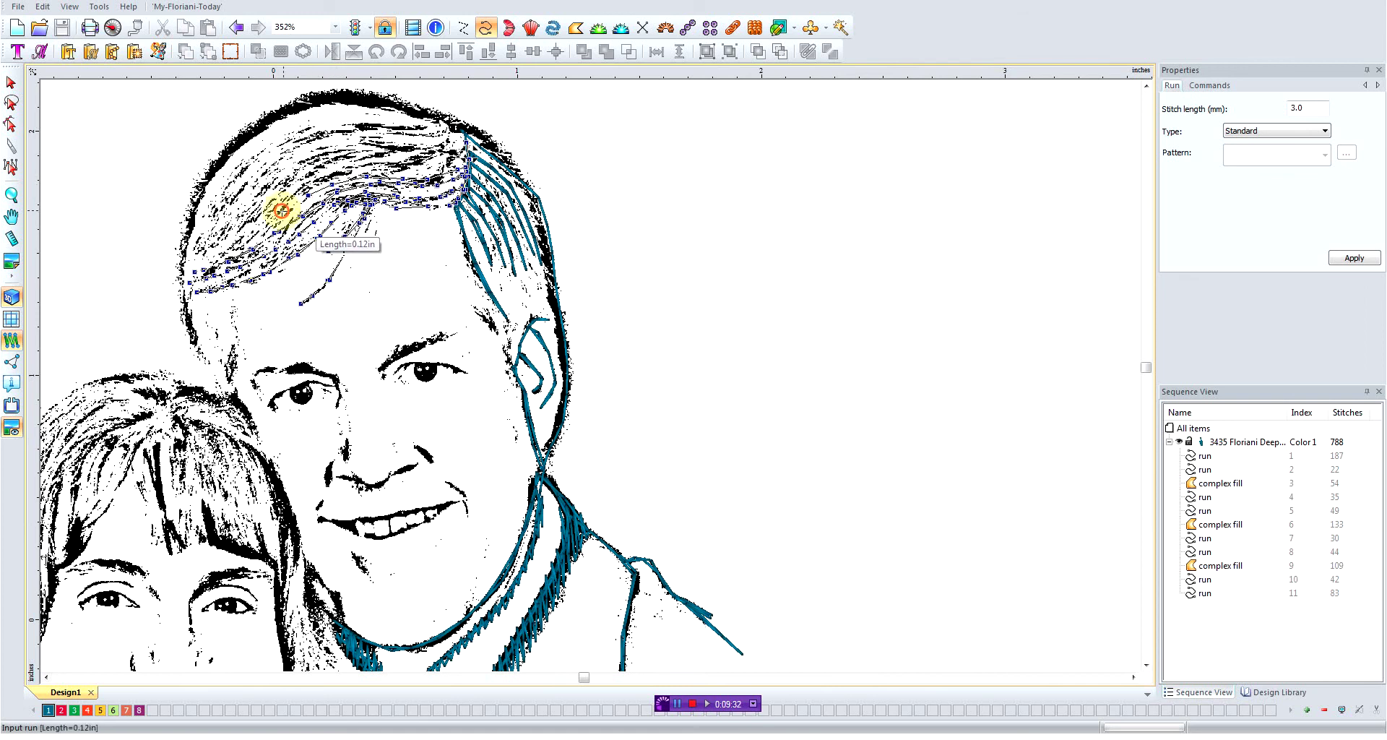
pyautogui.click(230, 245)
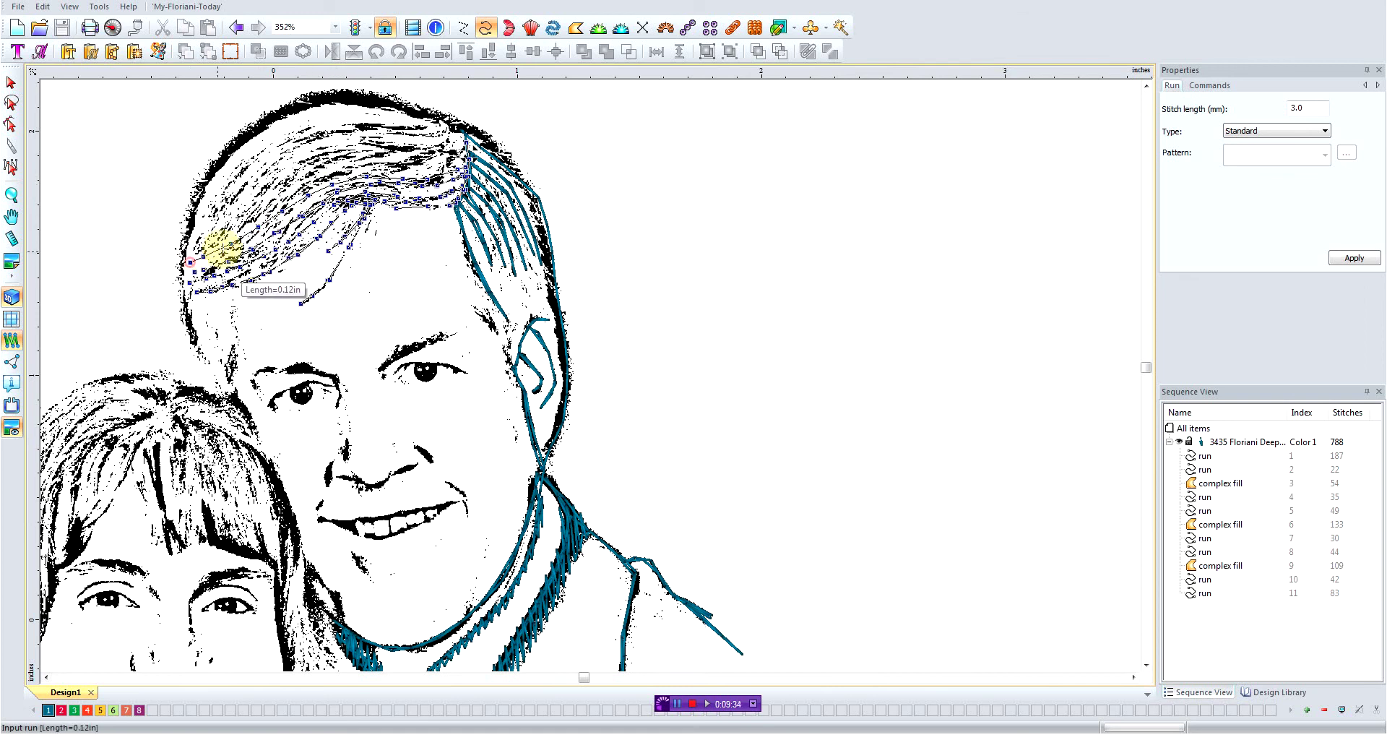
pyautogui.click(257, 229)
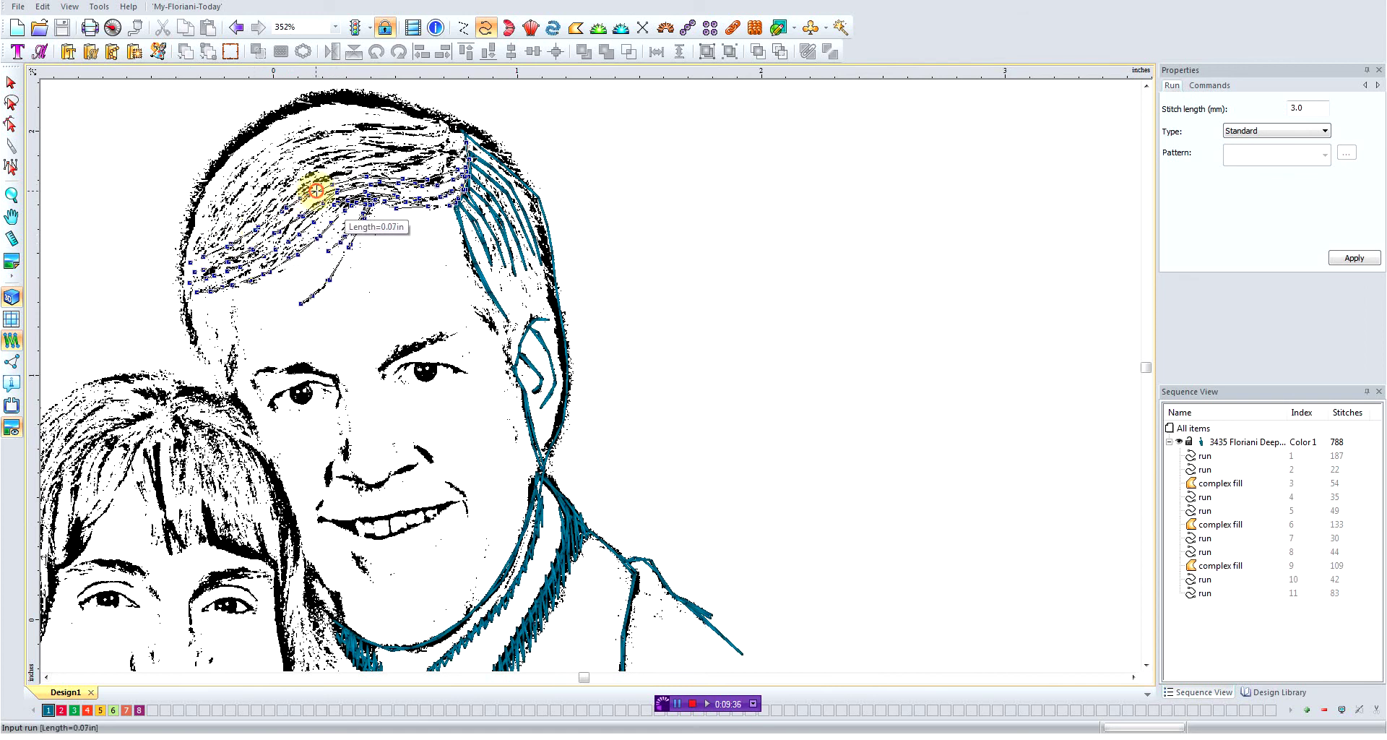
pyautogui.click(358, 179)
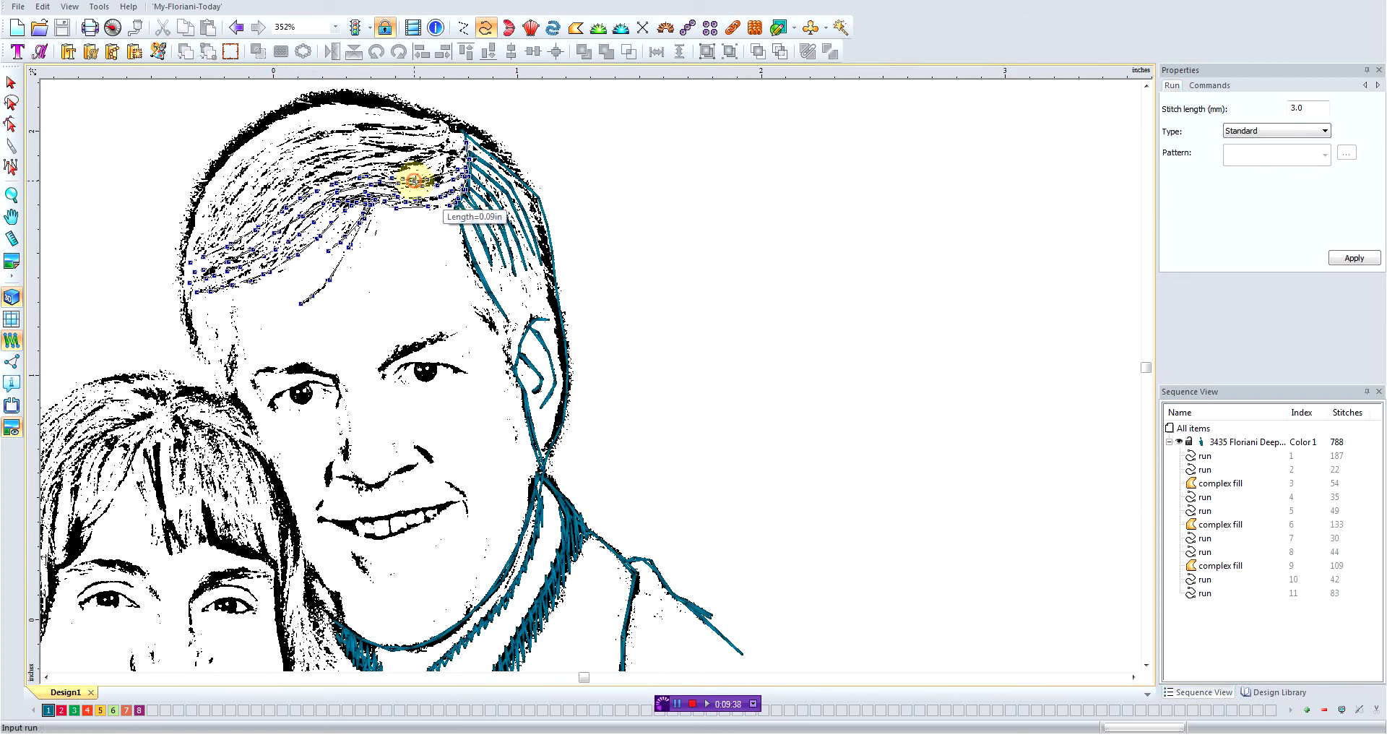
pyautogui.click(461, 168)
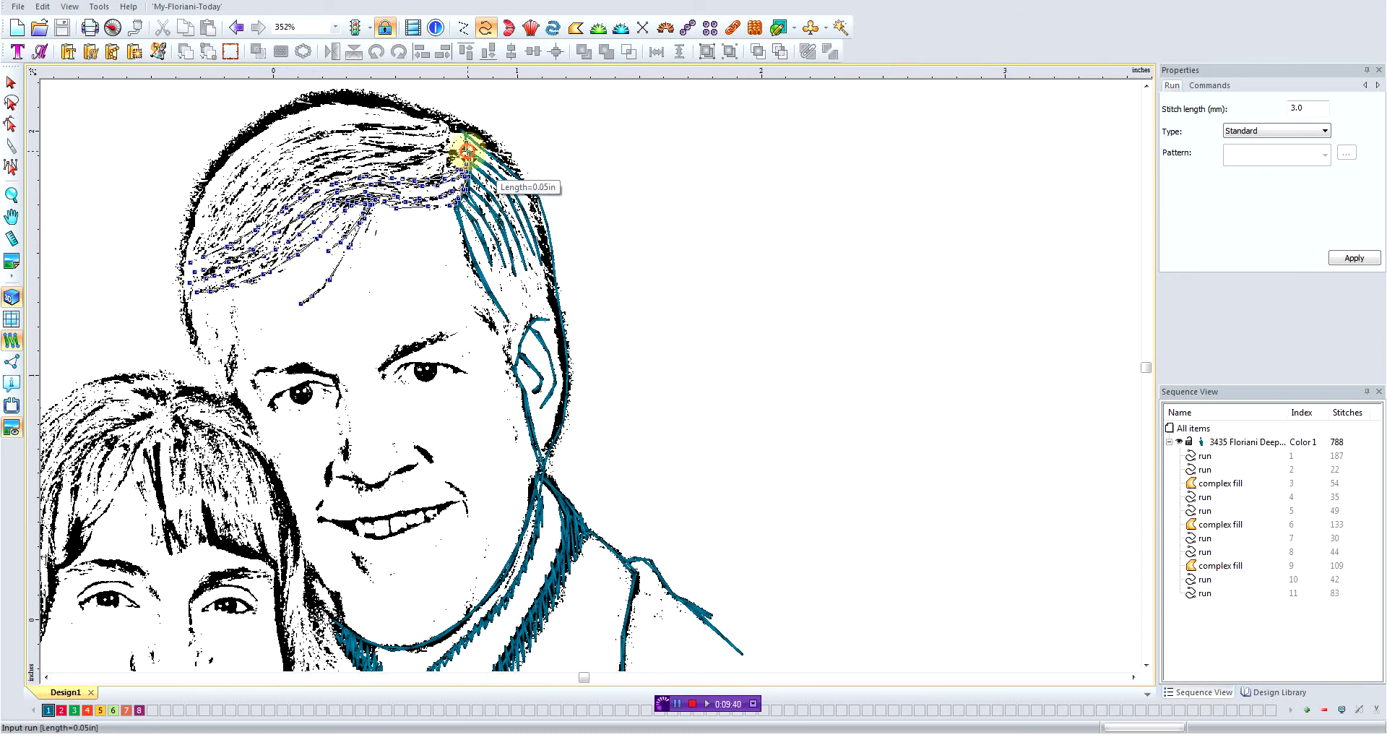
pyautogui.click(422, 162)
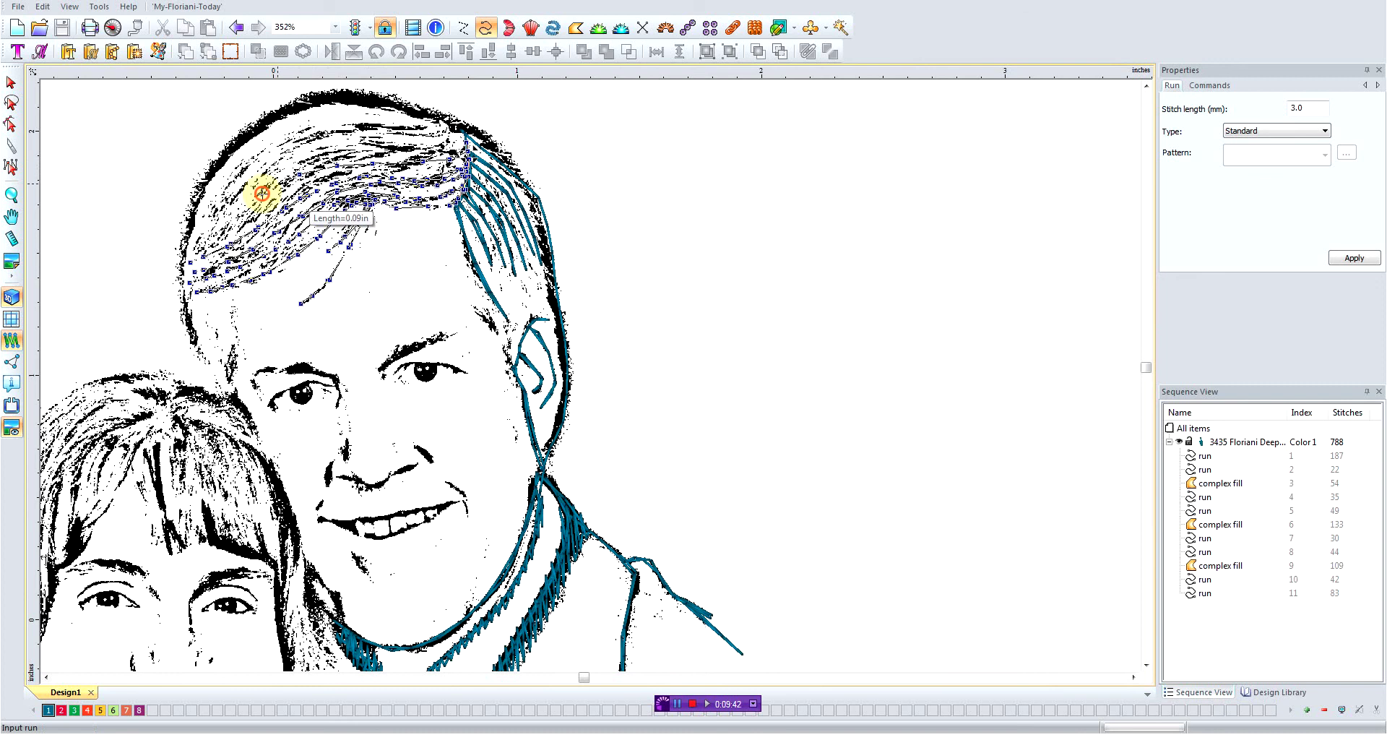
pyautogui.click(220, 225)
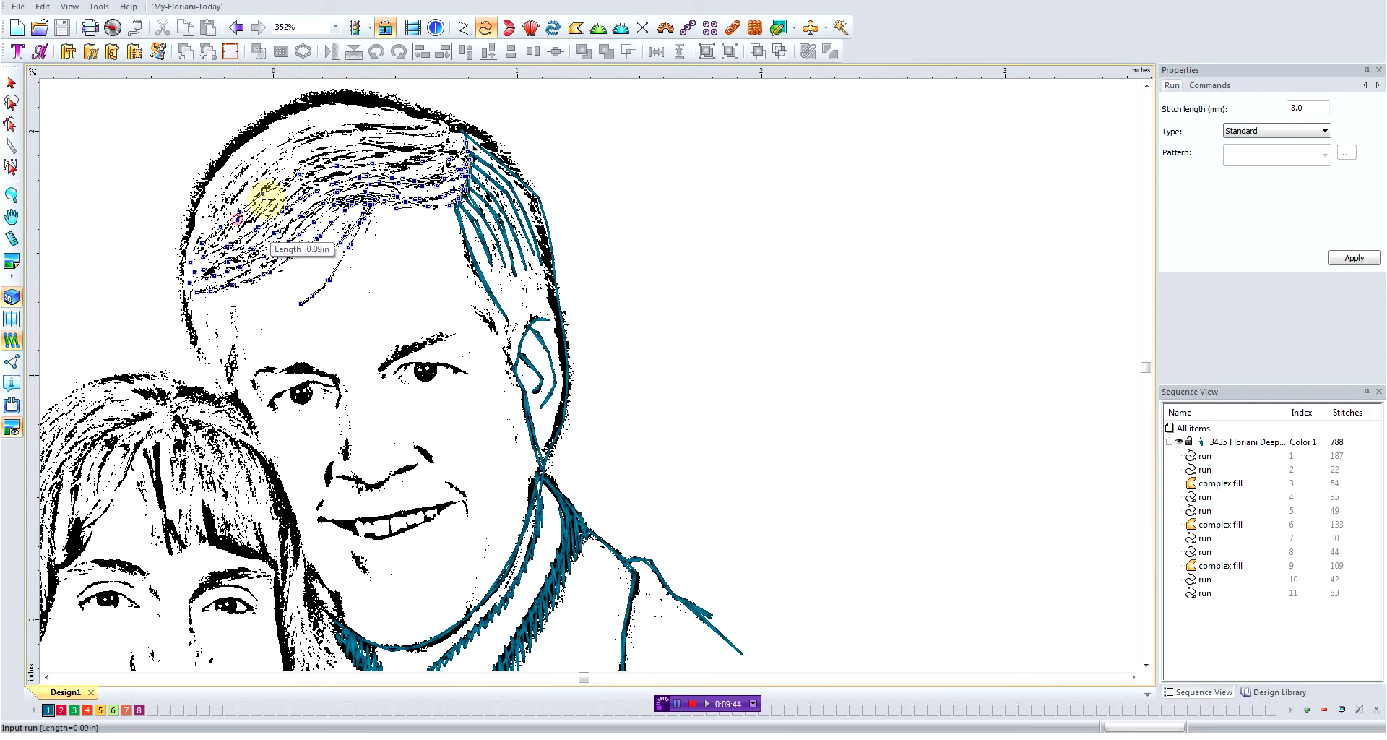
# Trace two more strands from the left hair edge up toward the part line.
pyautogui.click(328, 164)
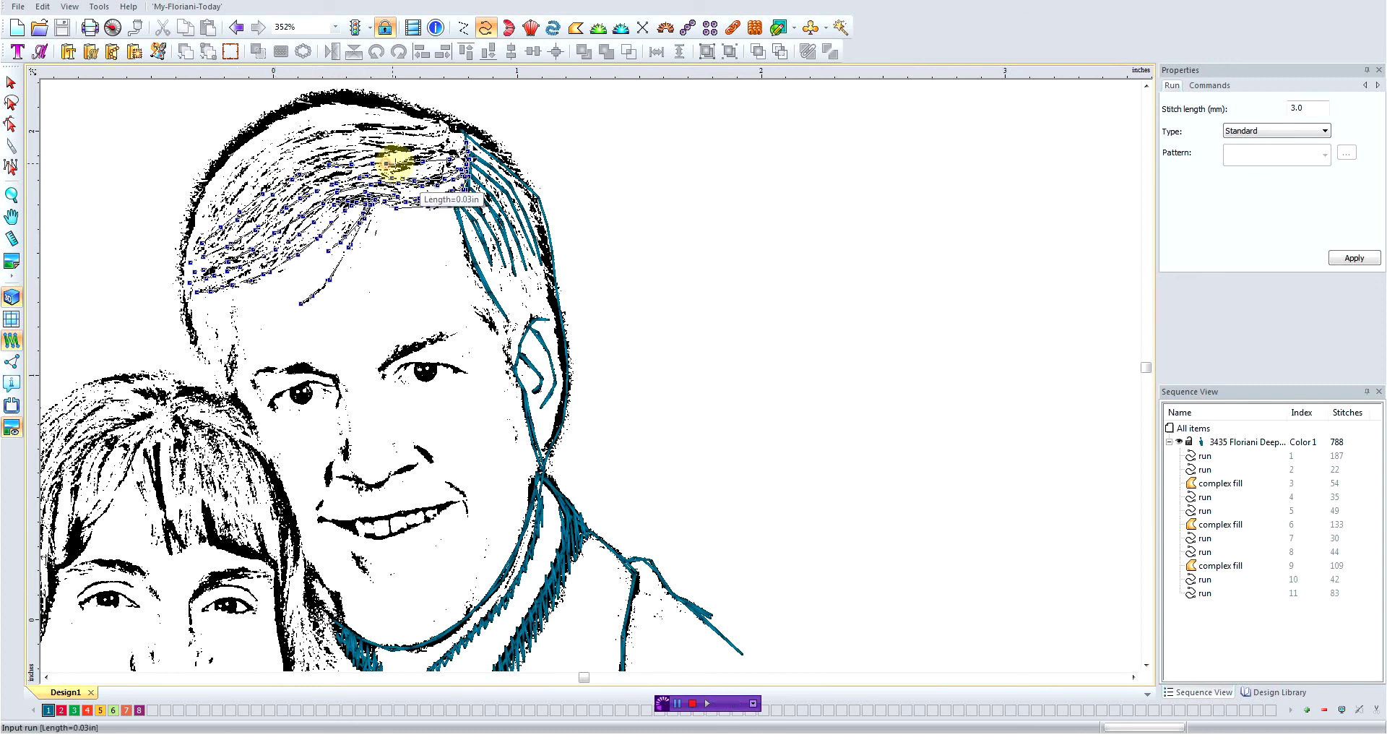
pyautogui.click(461, 155)
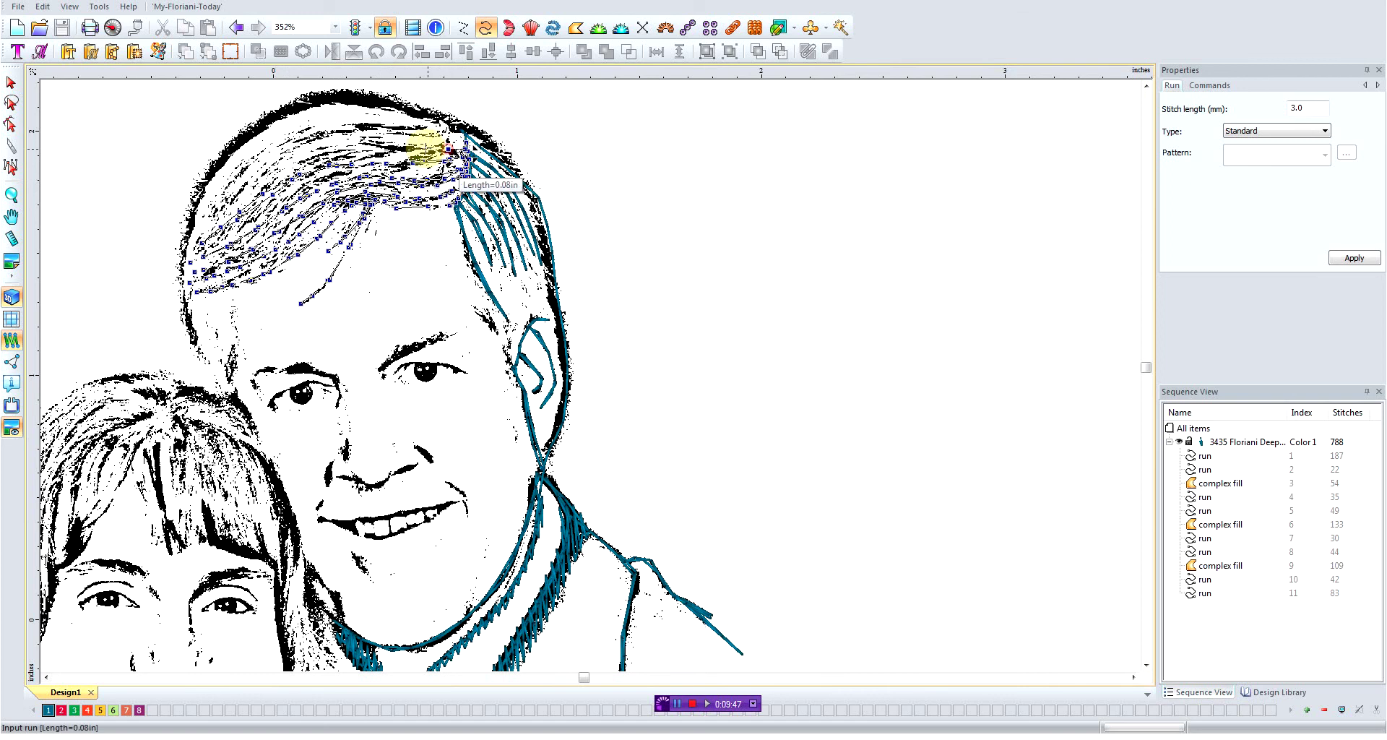
pyautogui.click(332, 149)
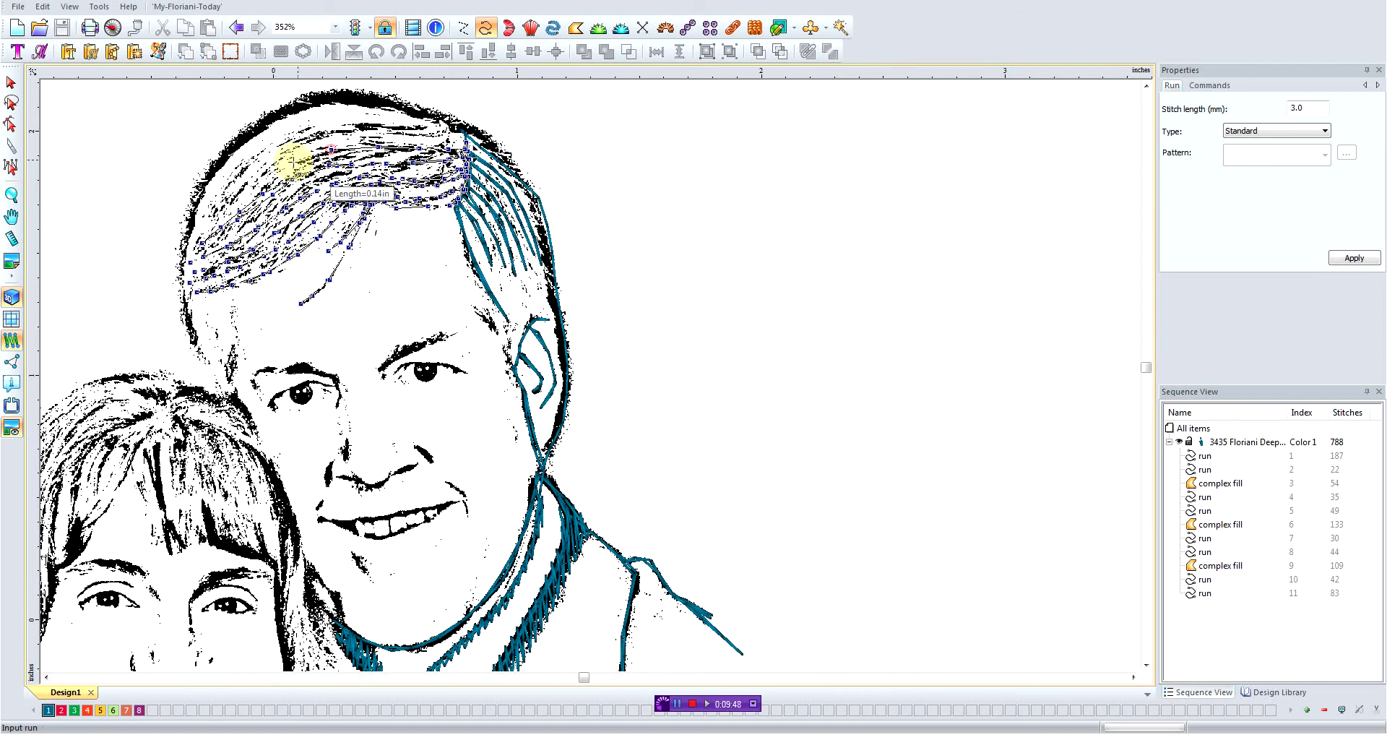
pyautogui.click(229, 212)
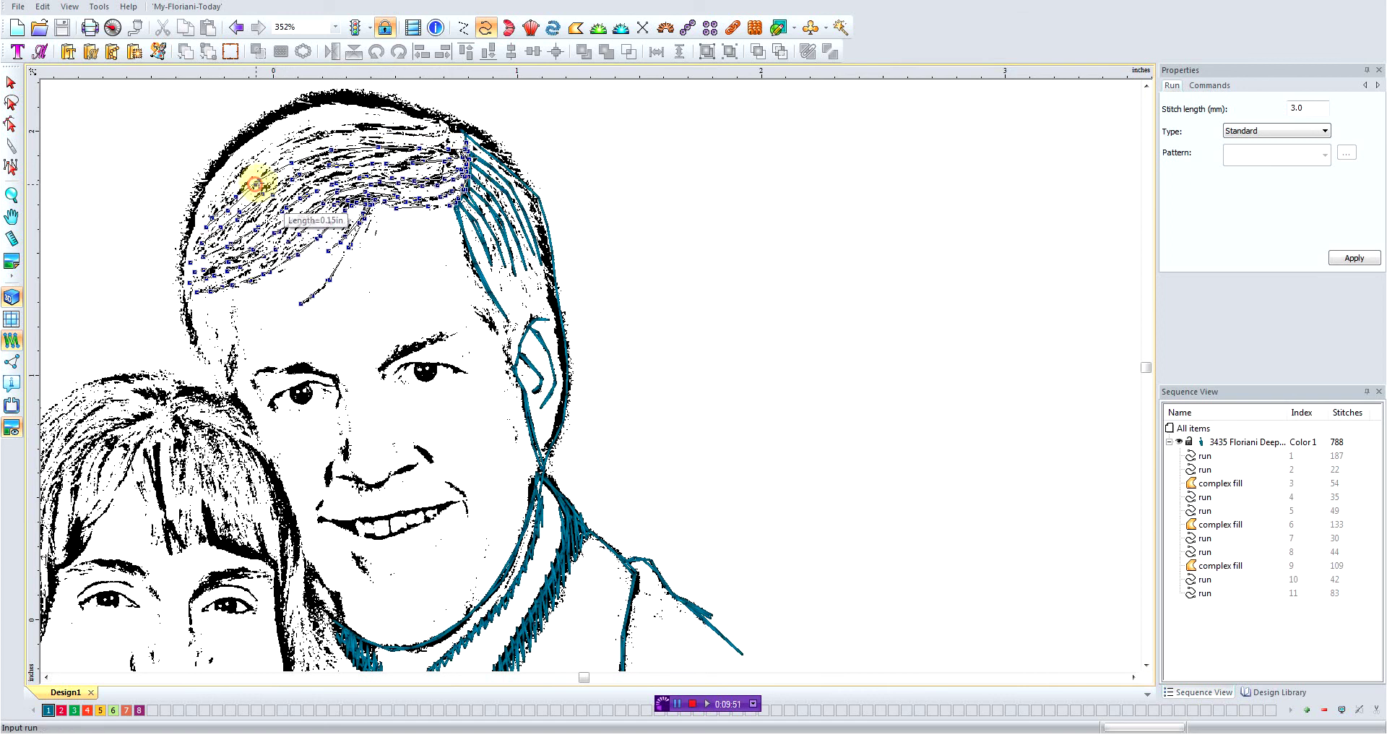
pyautogui.click(323, 158)
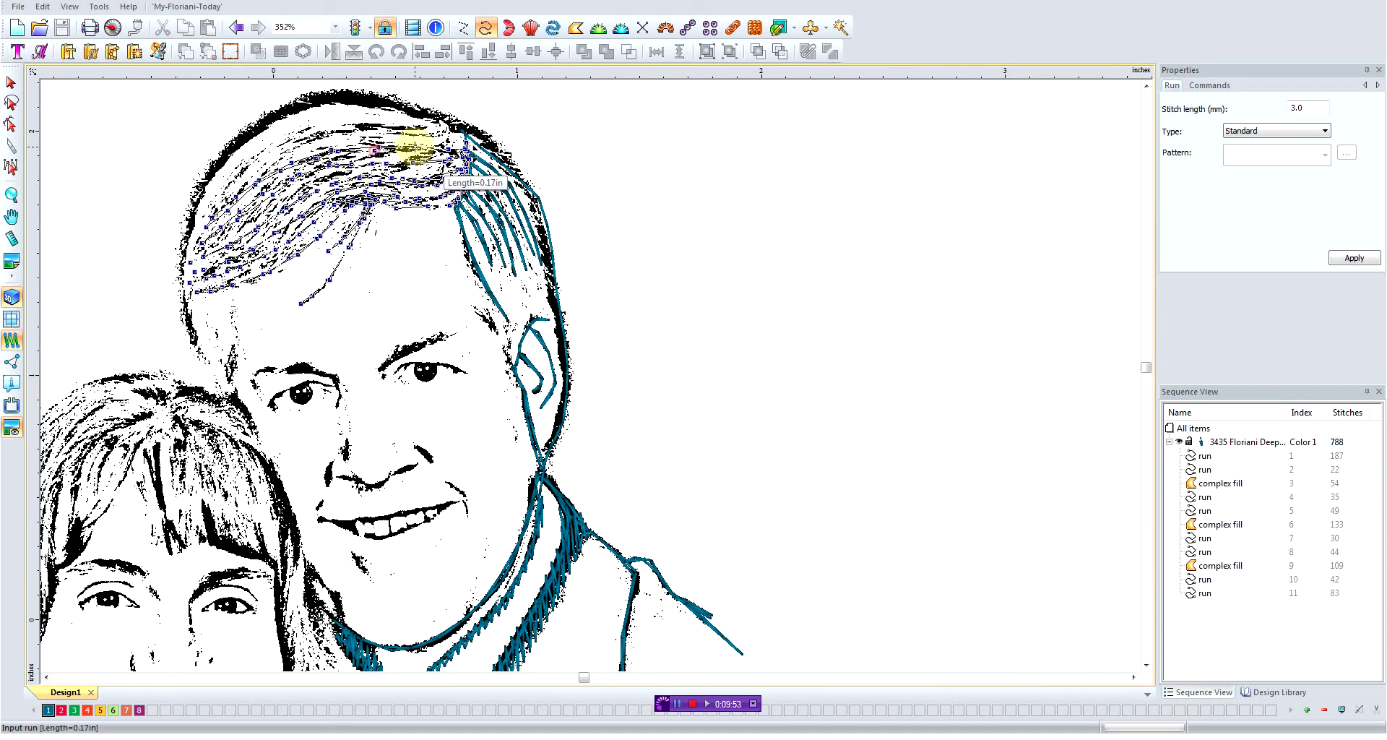
pyautogui.click(437, 149)
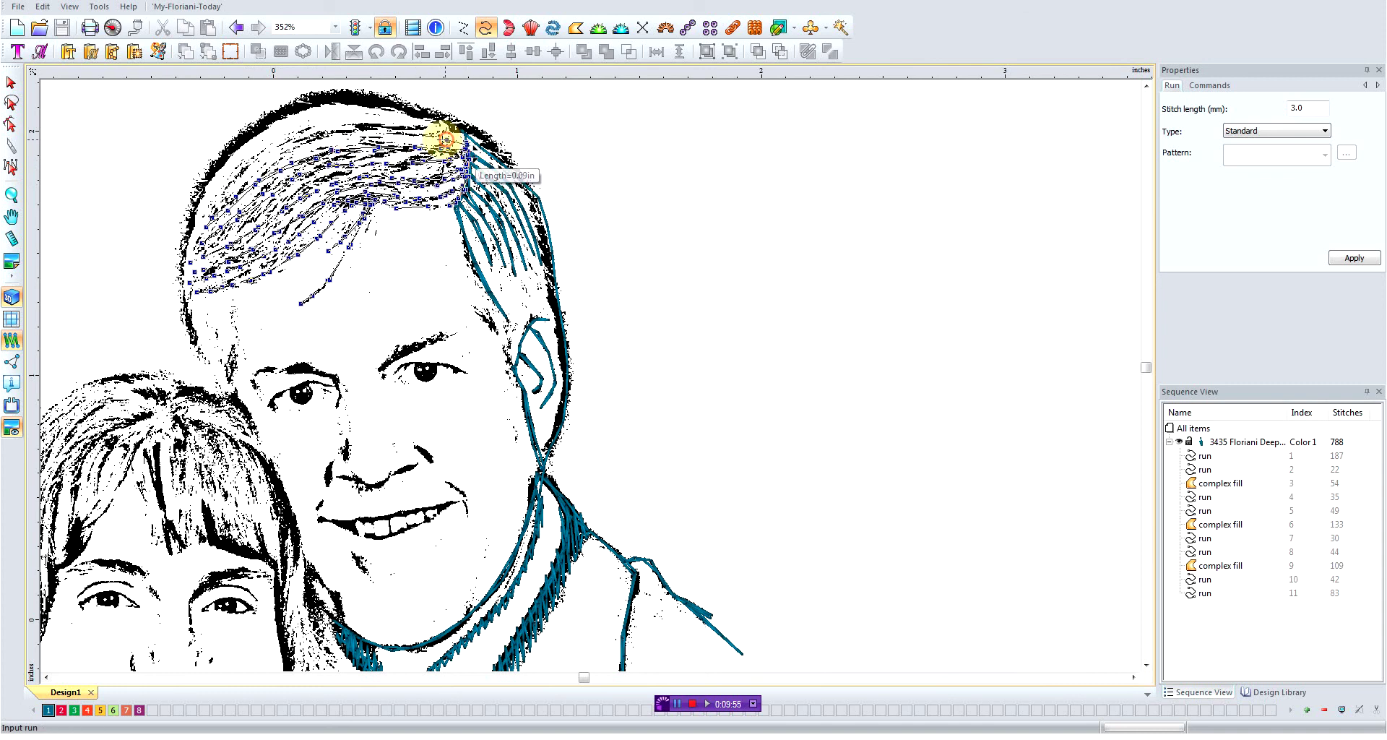
pyautogui.click(349, 129)
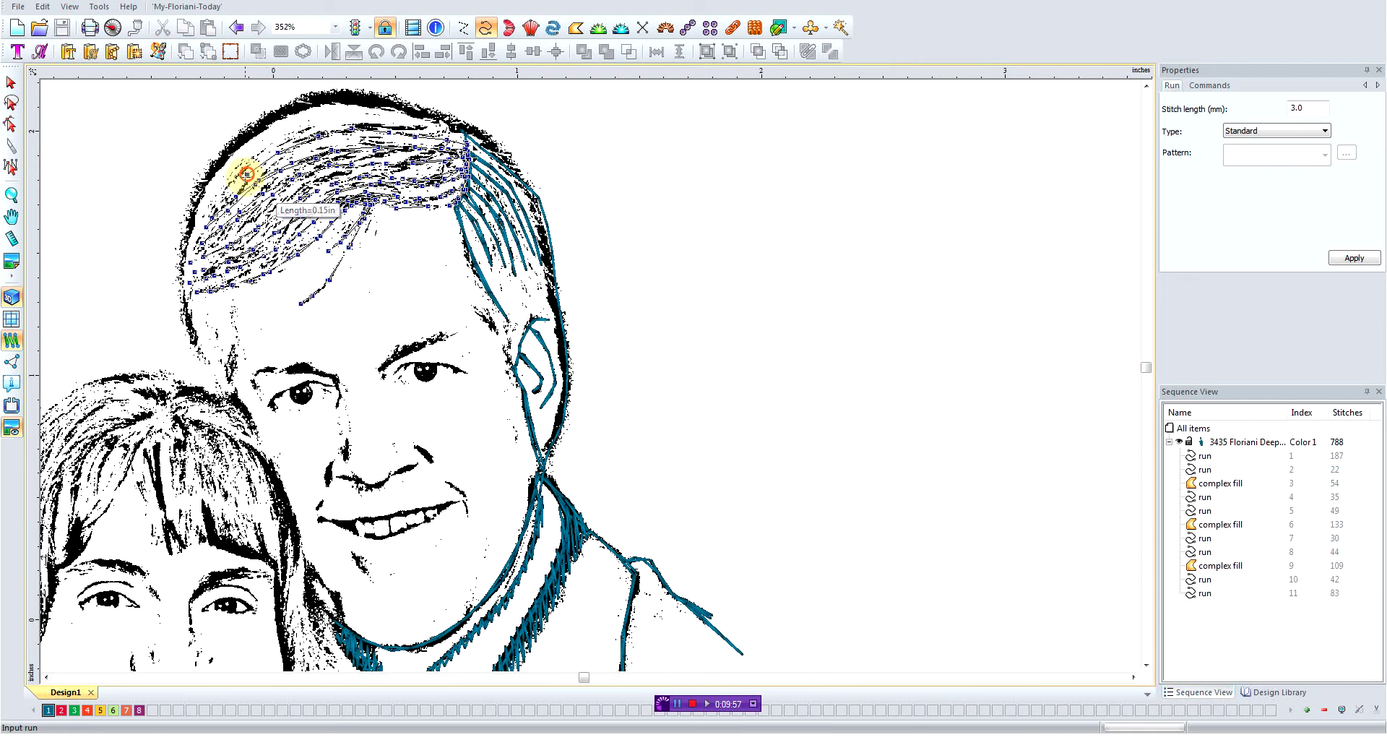
pyautogui.click(206, 208)
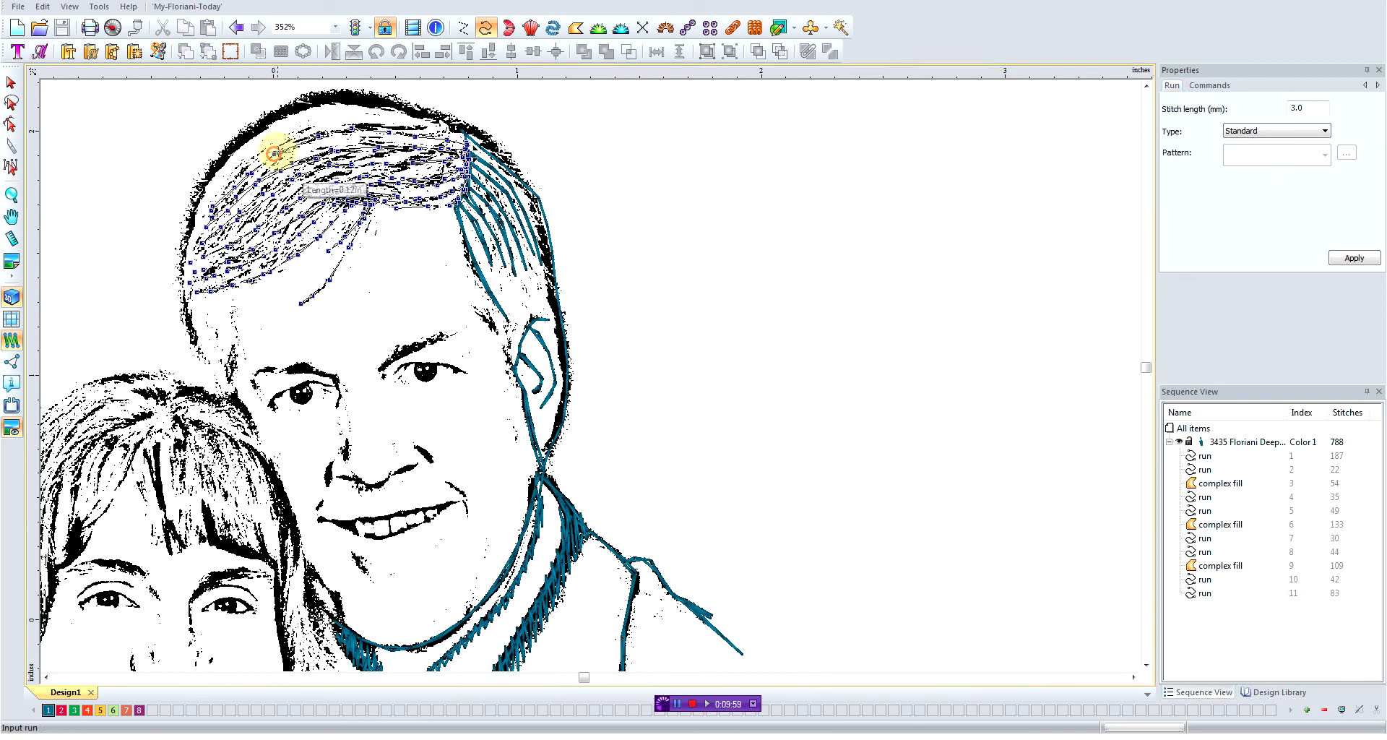
# Trace an upper strand across the top of the head and down the left hairline.
pyautogui.click(294, 144)
pyautogui.click(372, 132)
pyautogui.click(402, 141)
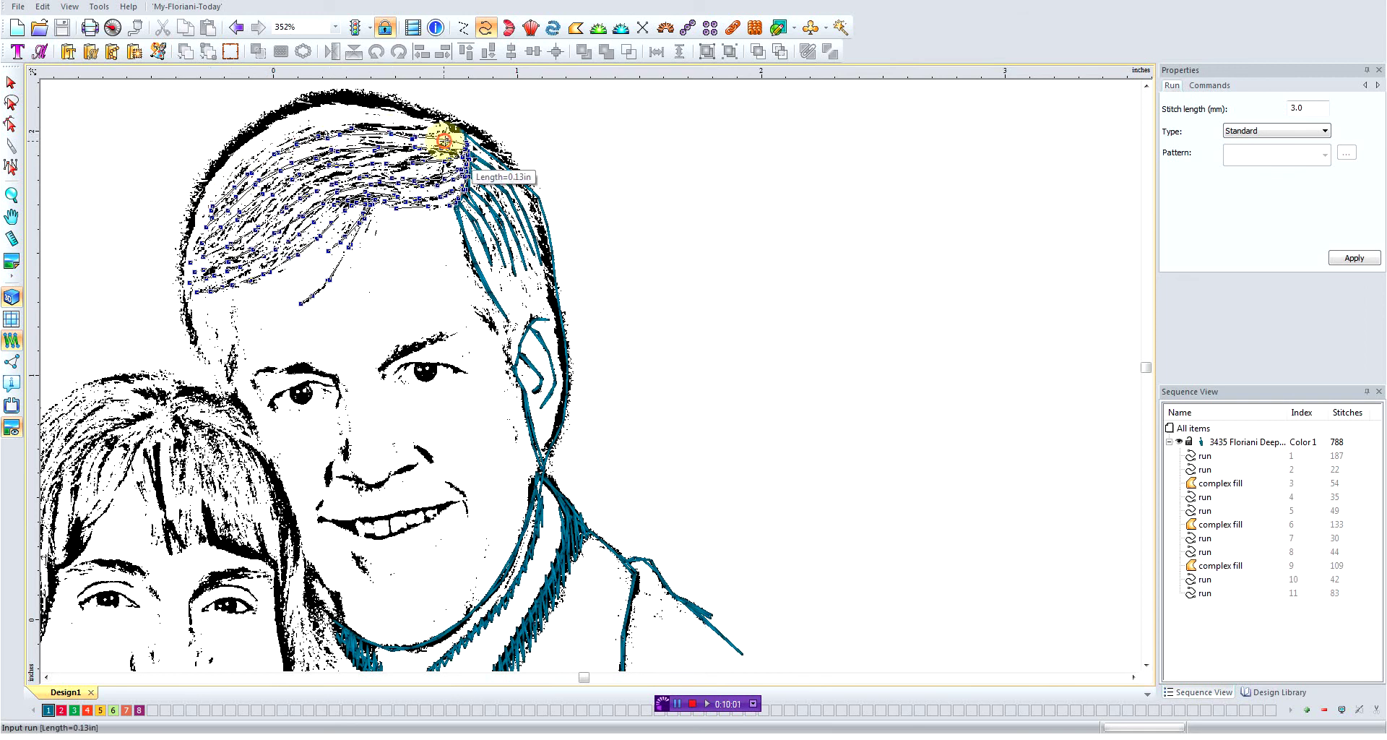
pyautogui.click(448, 139)
pyautogui.click(449, 131)
pyautogui.click(403, 121)
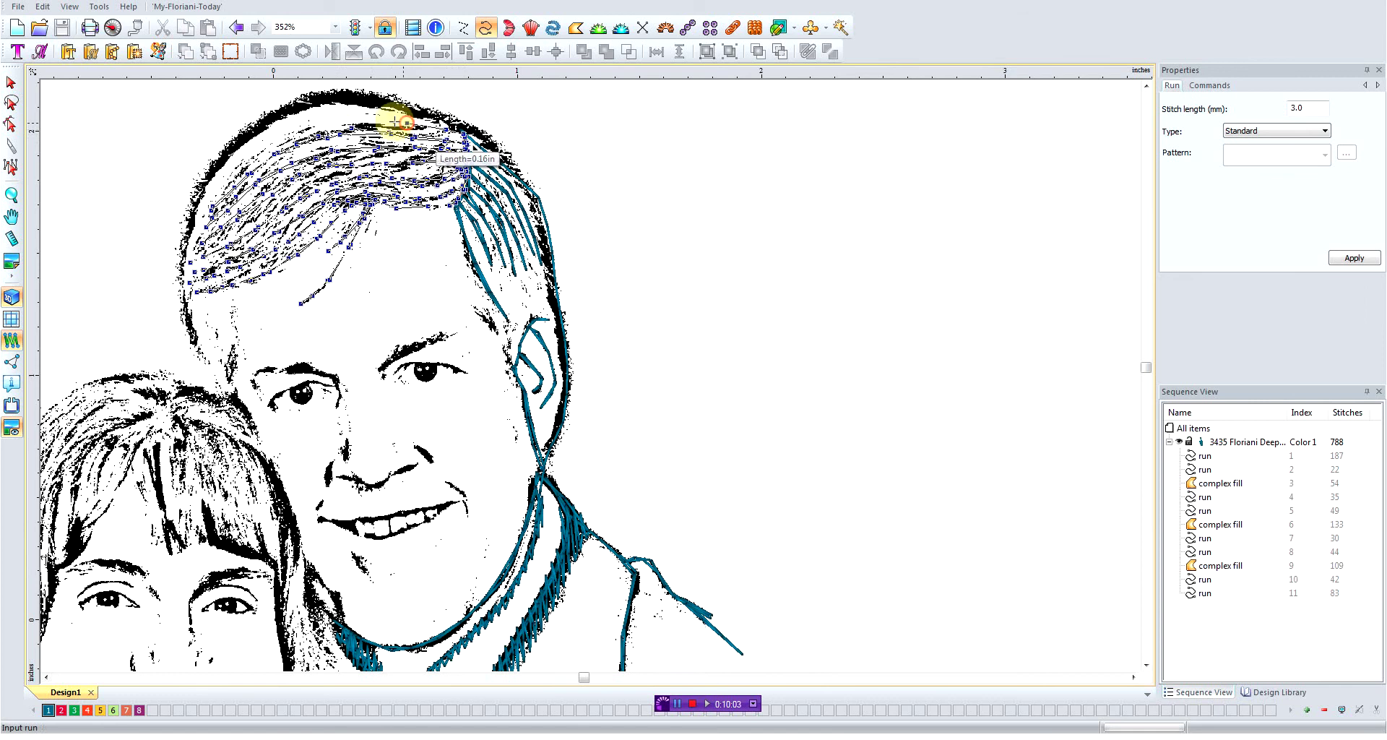
pyautogui.click(358, 117)
pyautogui.click(271, 138)
pyautogui.click(236, 171)
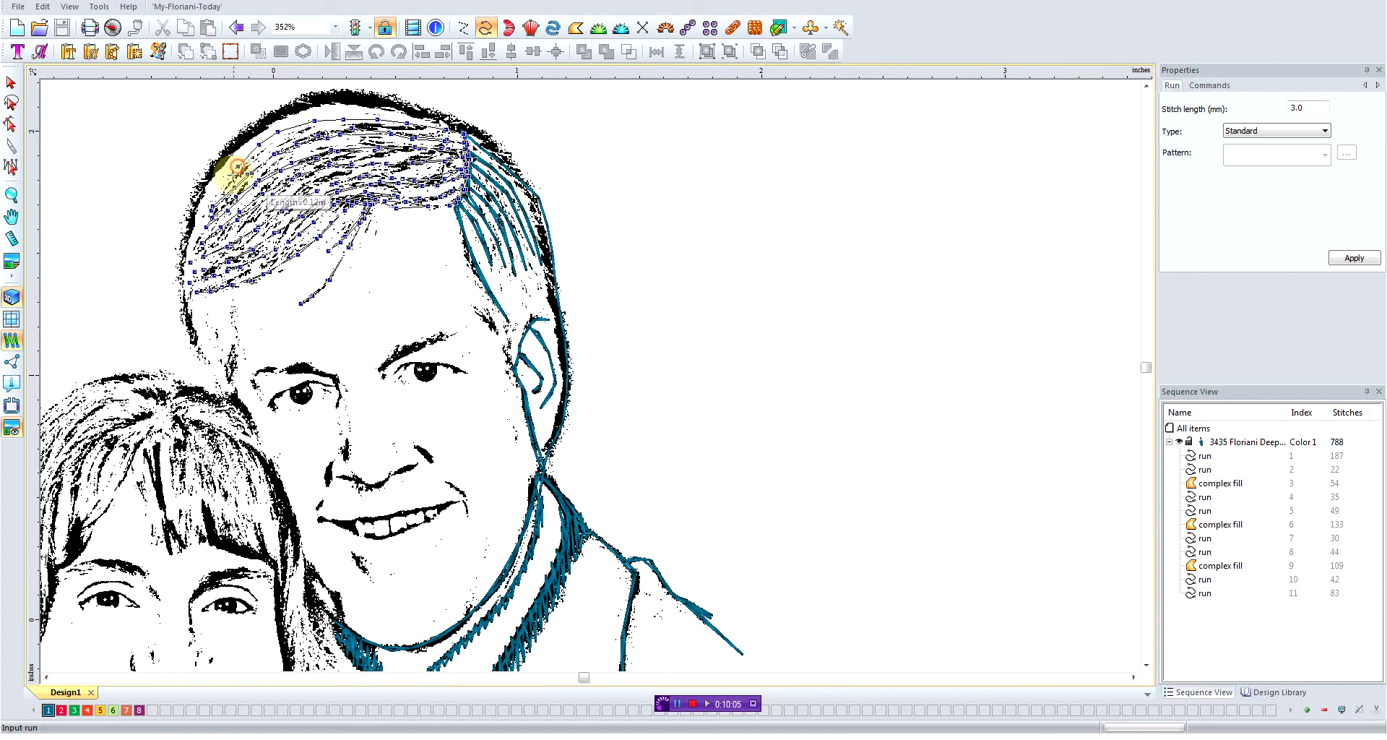
pyautogui.click(214, 192)
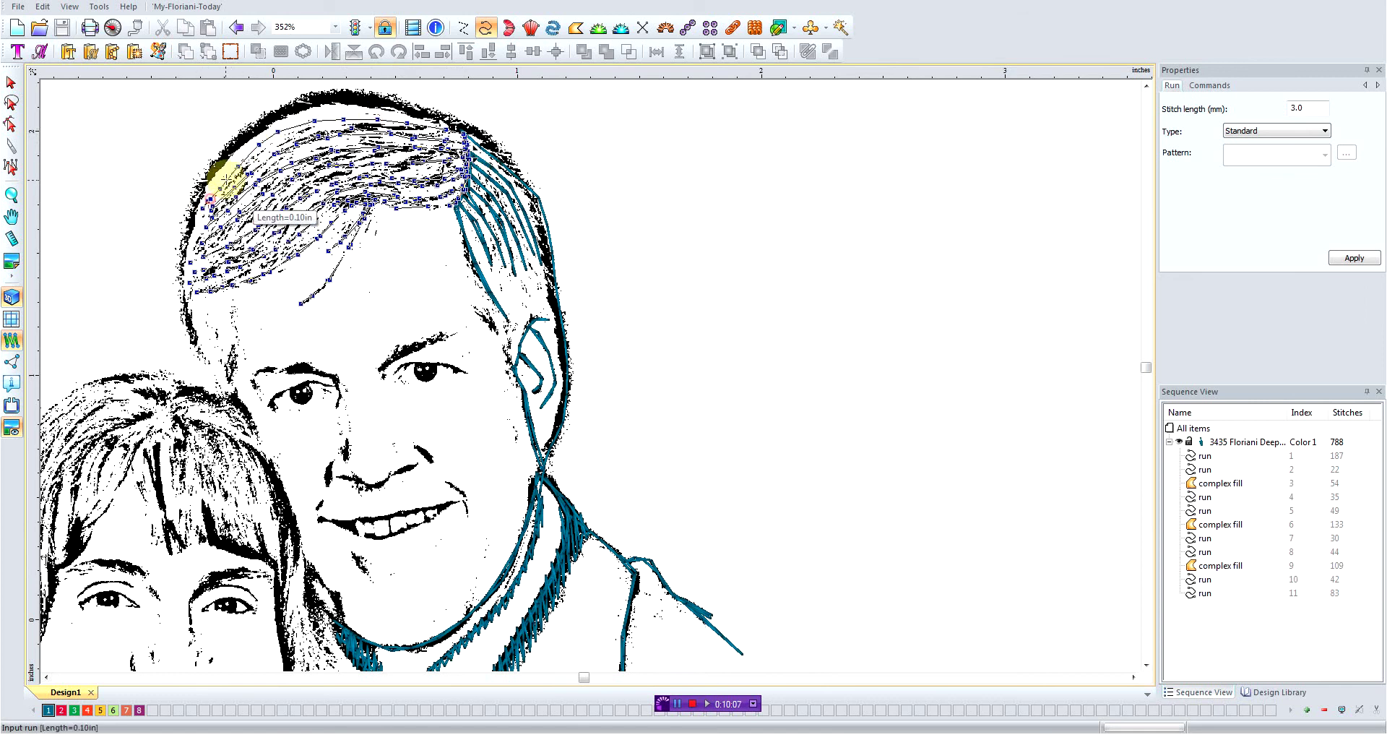
# Run the last strand over the crown to the right hairline, finishing the 196-stitch run.
pyautogui.click(253, 152)
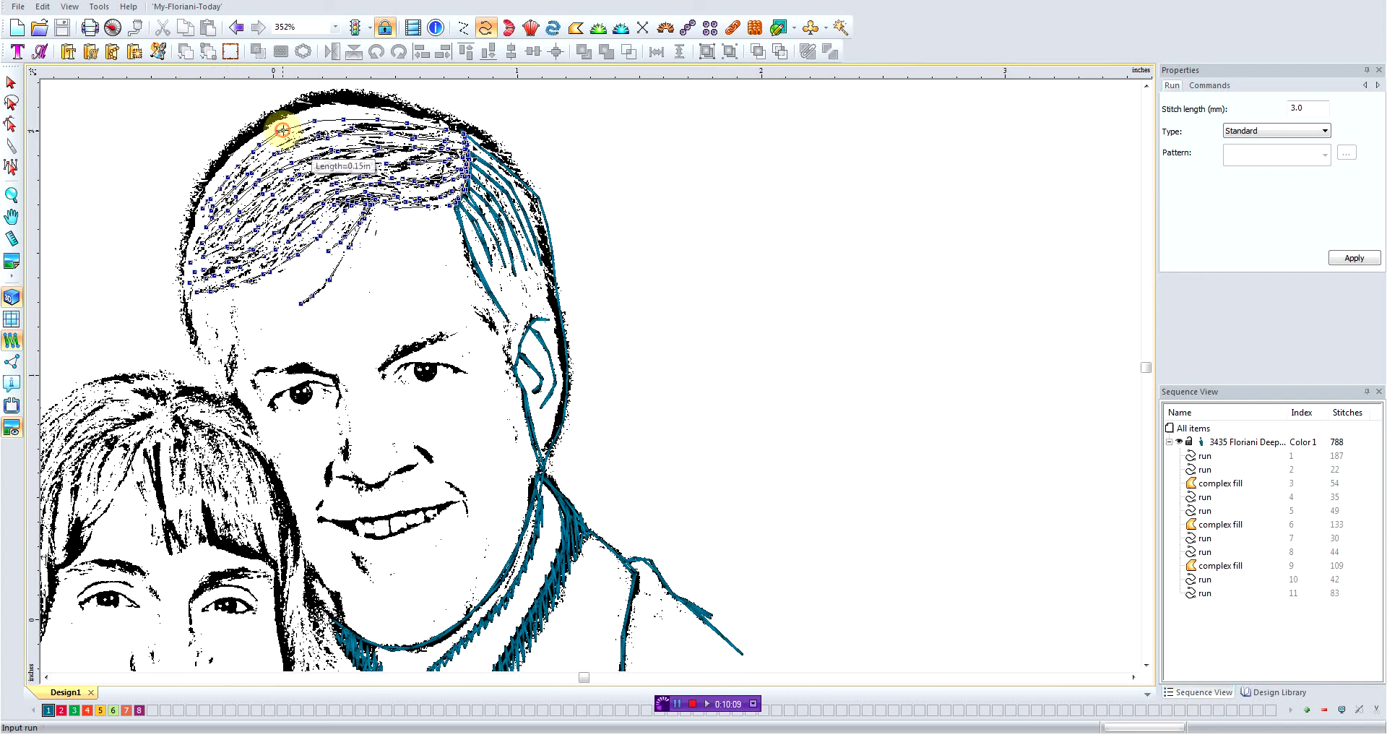
pyautogui.click(310, 124)
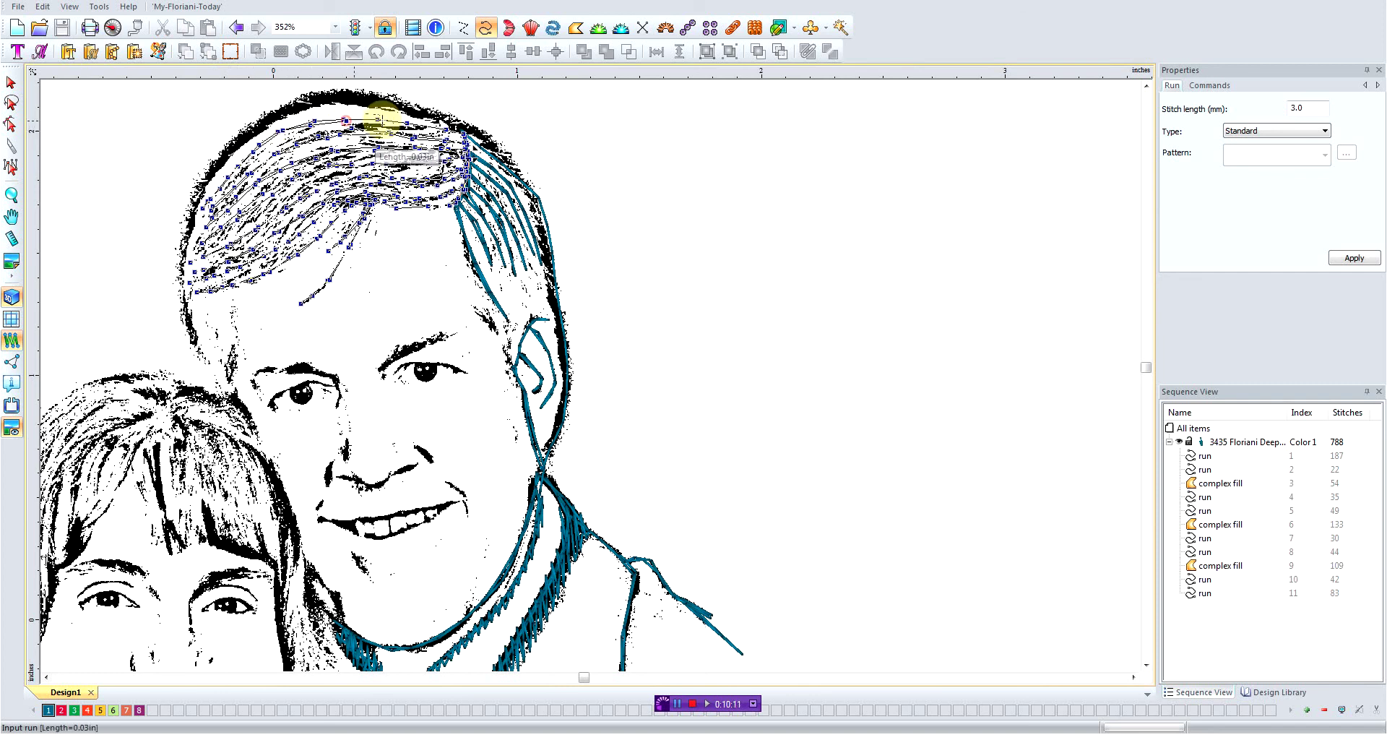
pyautogui.click(422, 130)
pyautogui.click(458, 135)
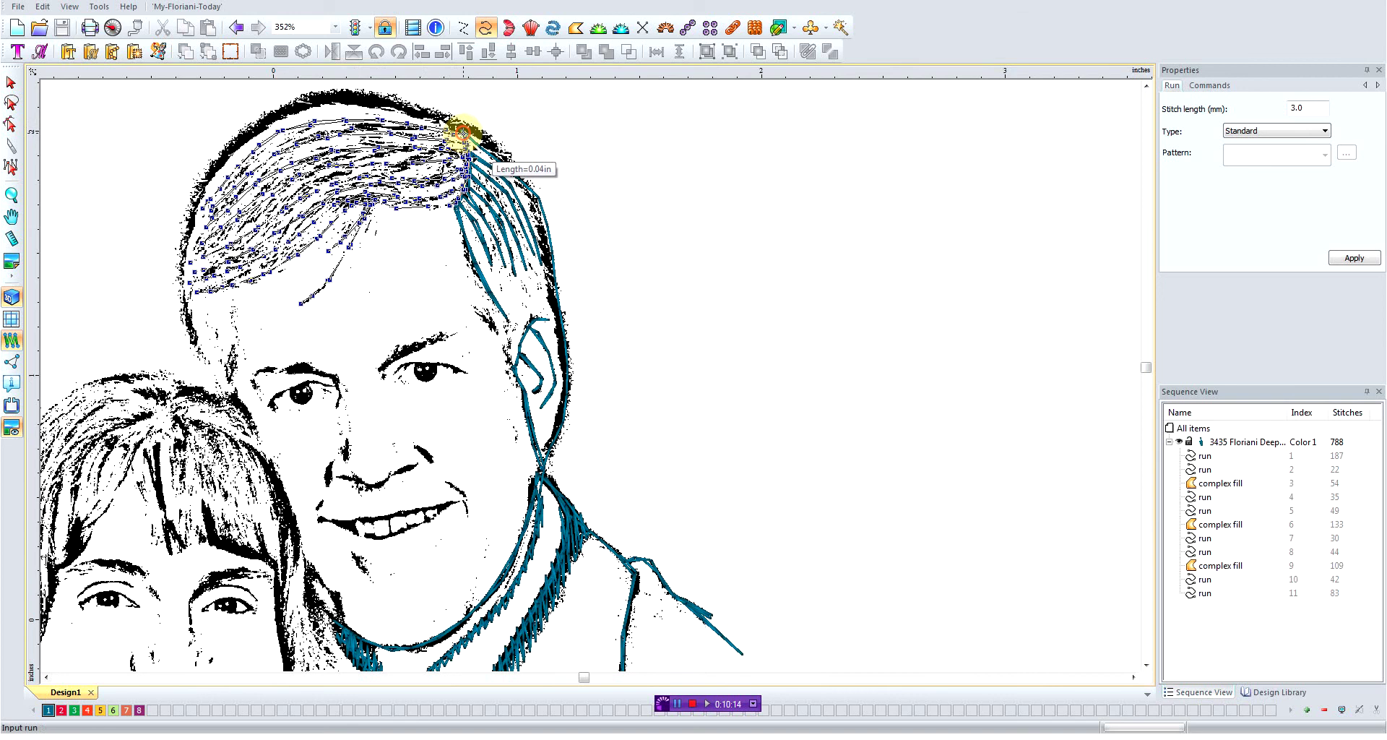
pyautogui.press('Return')
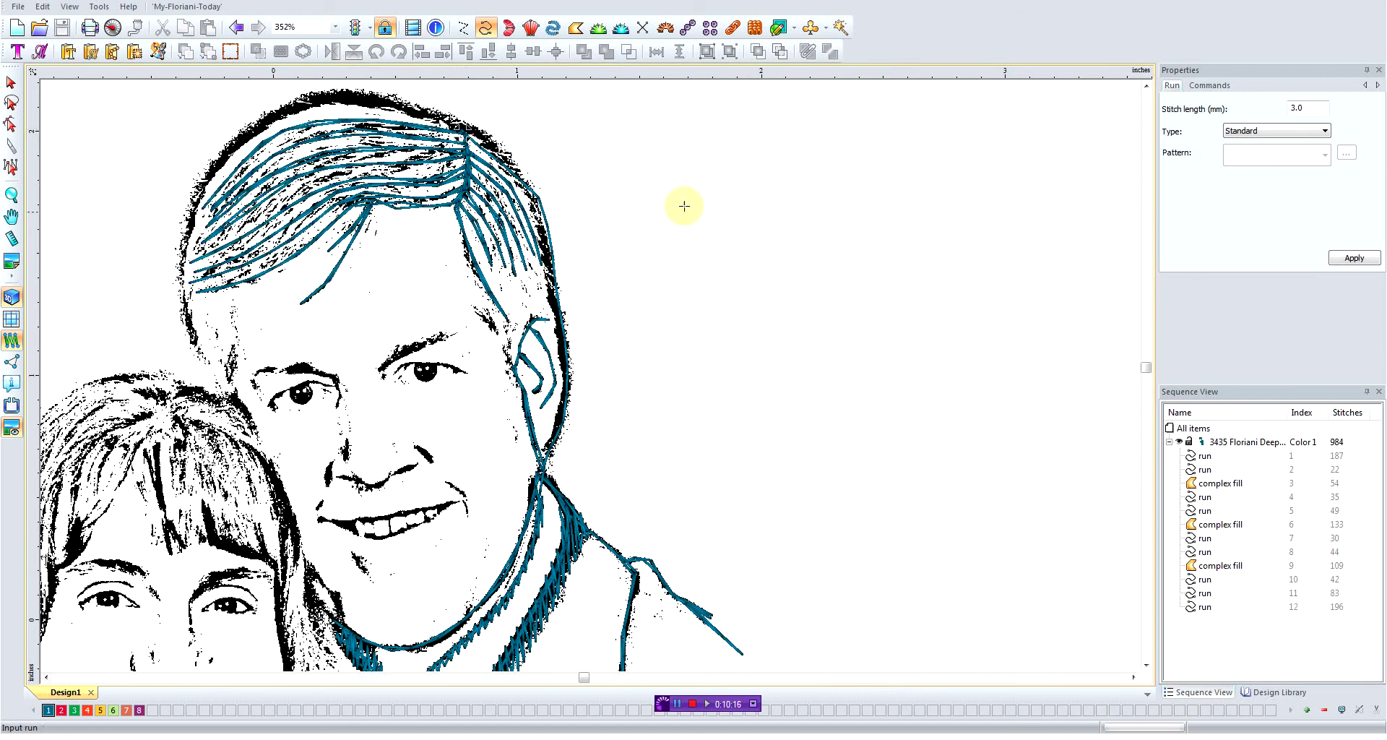
pyautogui.scroll(-2, 574, 302)
pyautogui.scroll(-2, 575, 304)
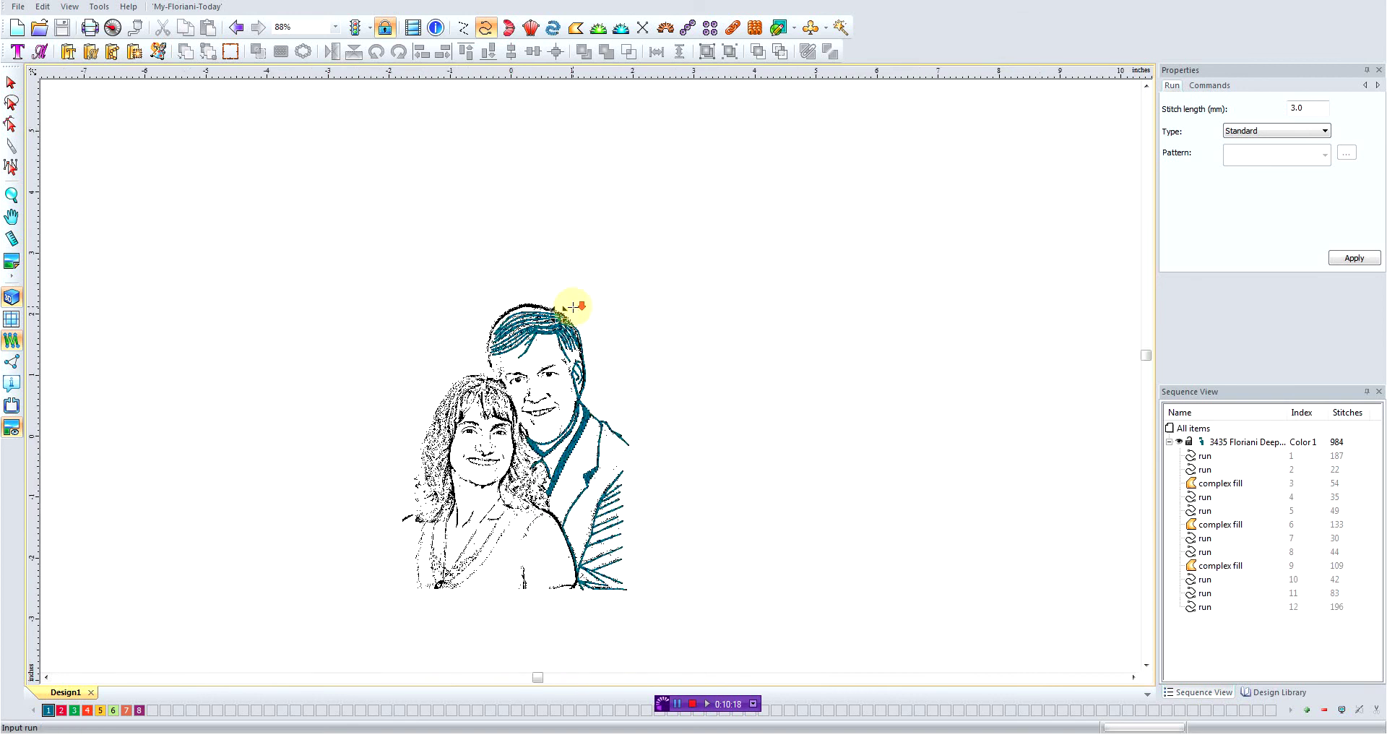
pyautogui.hotkey('ctrl', 'b')
# Check the finished hair object, then lighten the backdrop photo and apply it twice.
pyautogui.click(11, 81)
pyautogui.click(558, 331)
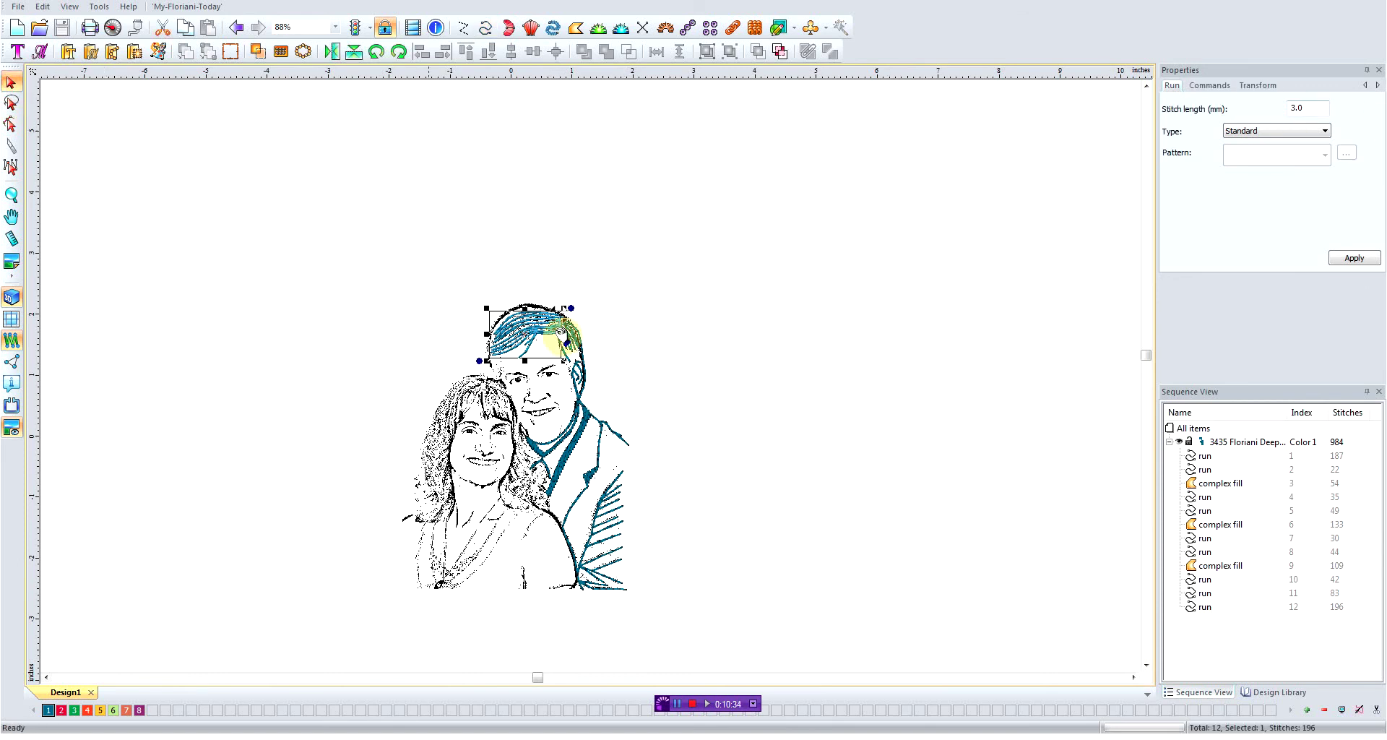
pyautogui.click(601, 323)
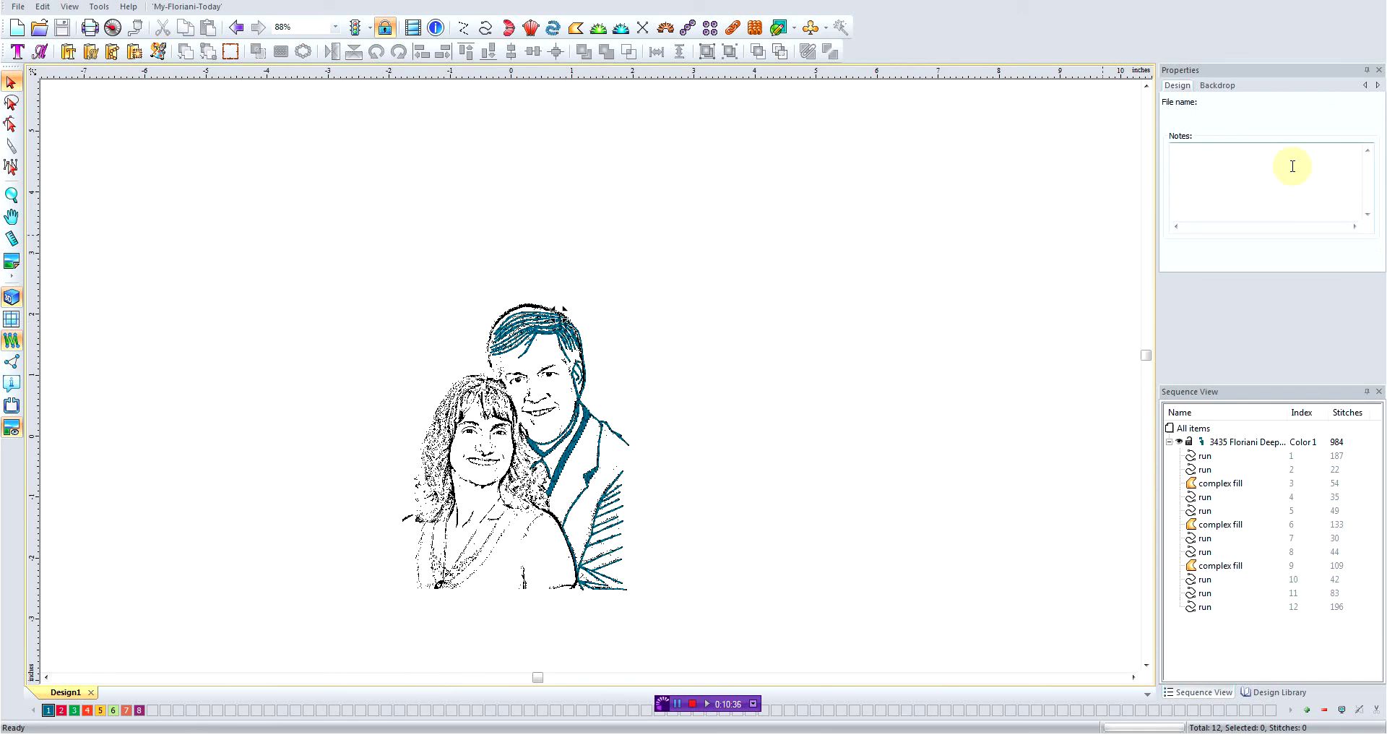
pyautogui.click(1215, 87)
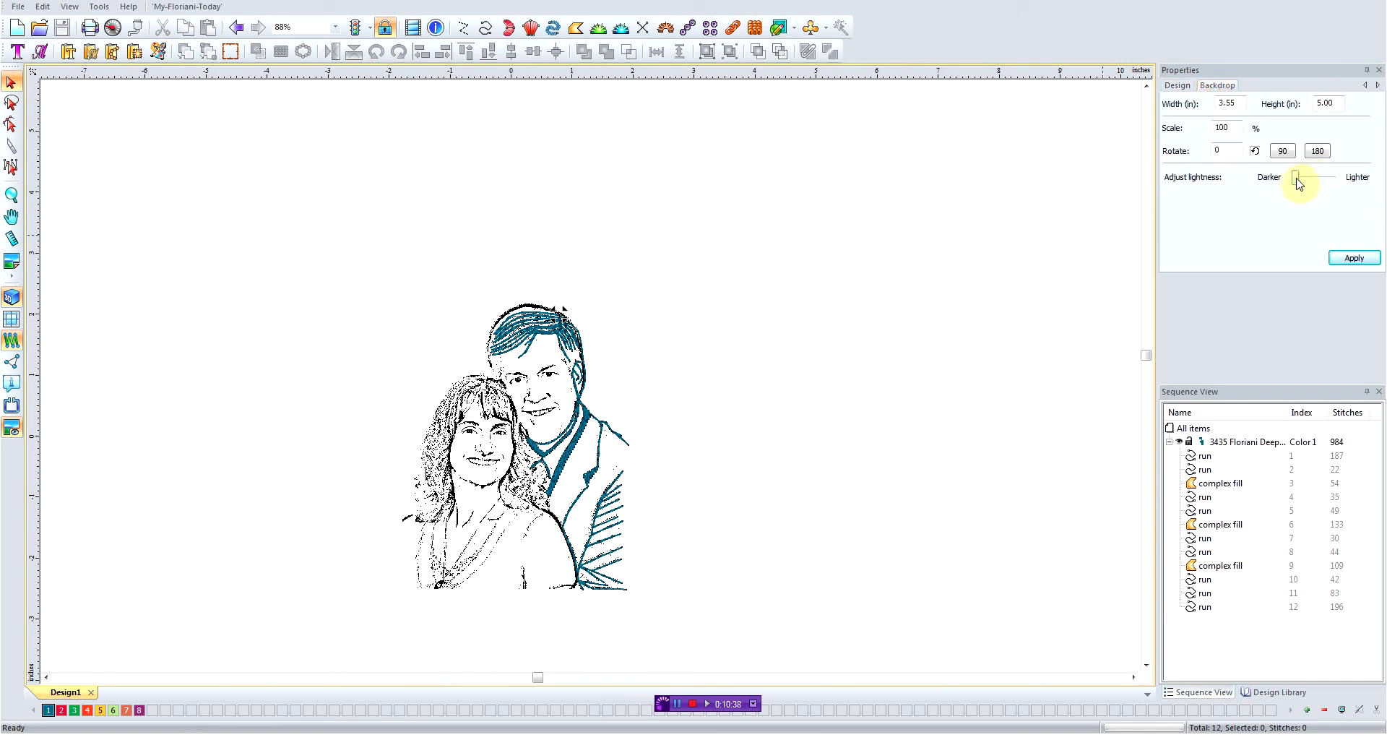
pyautogui.click(1298, 180)
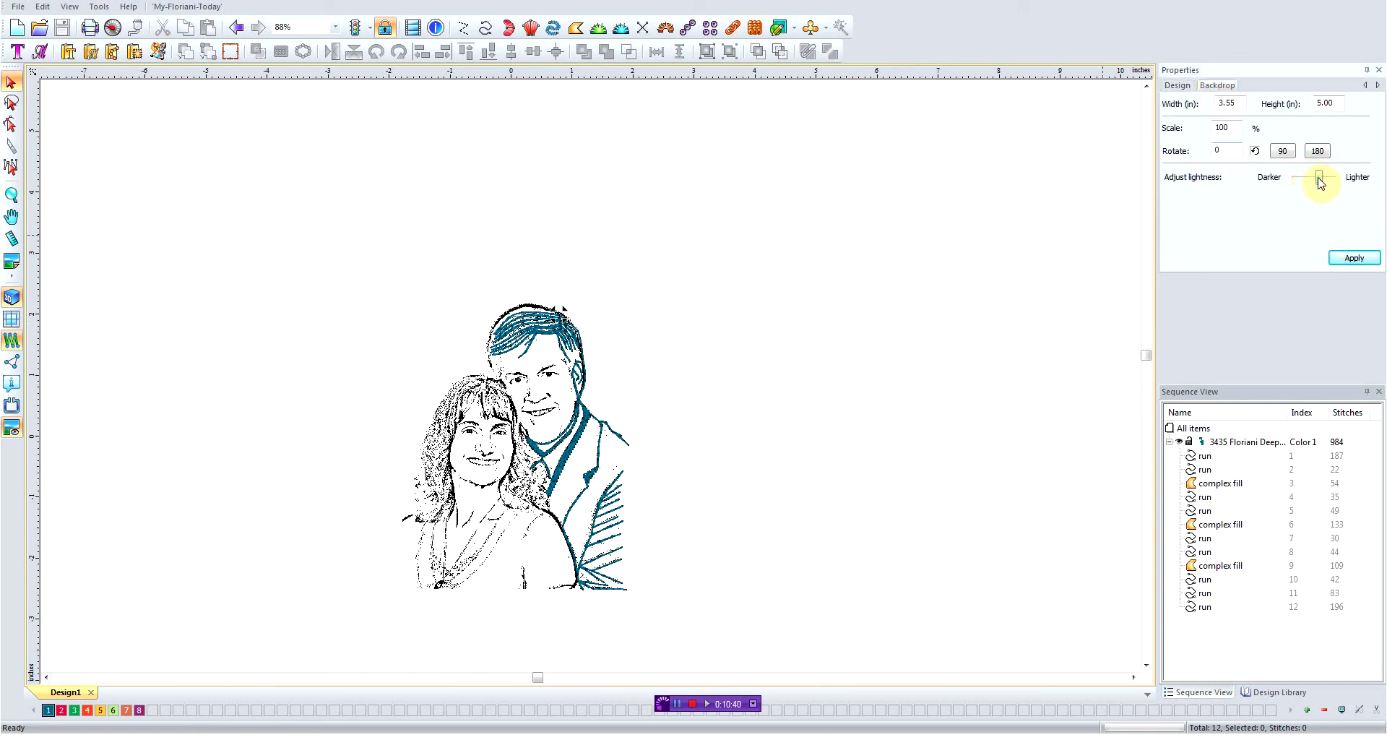
pyautogui.click(1354, 261)
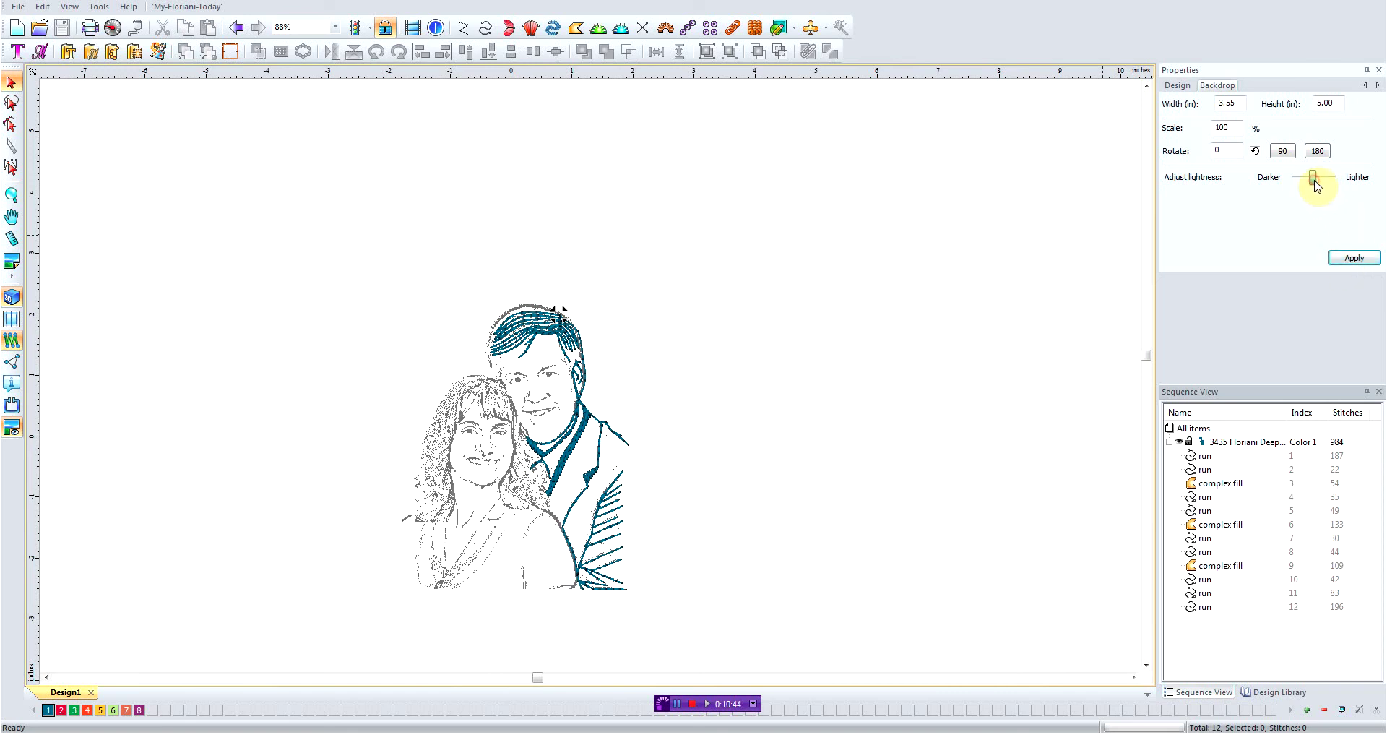
pyautogui.click(1354, 260)
pyautogui.click(778, 377)
pyautogui.scroll(1, 521, 364)
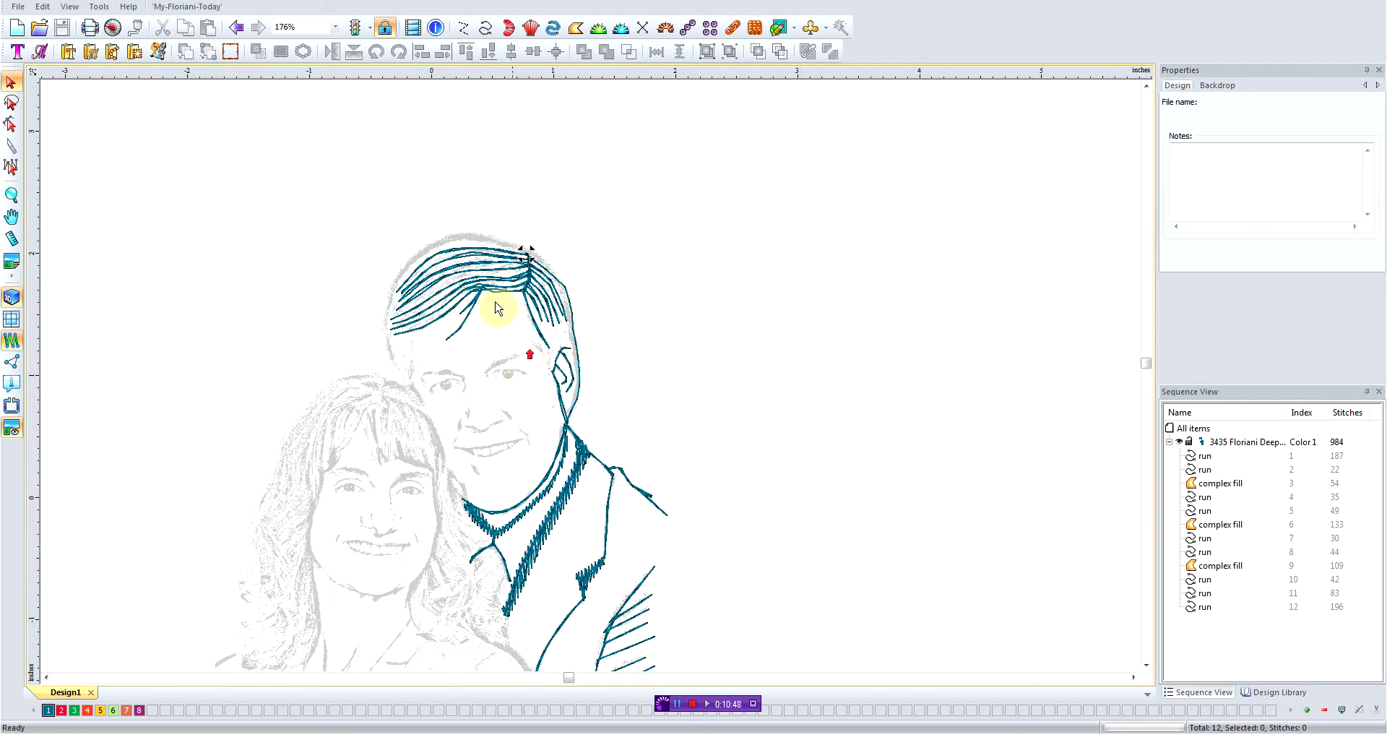
pyautogui.scroll(1, 412, 253)
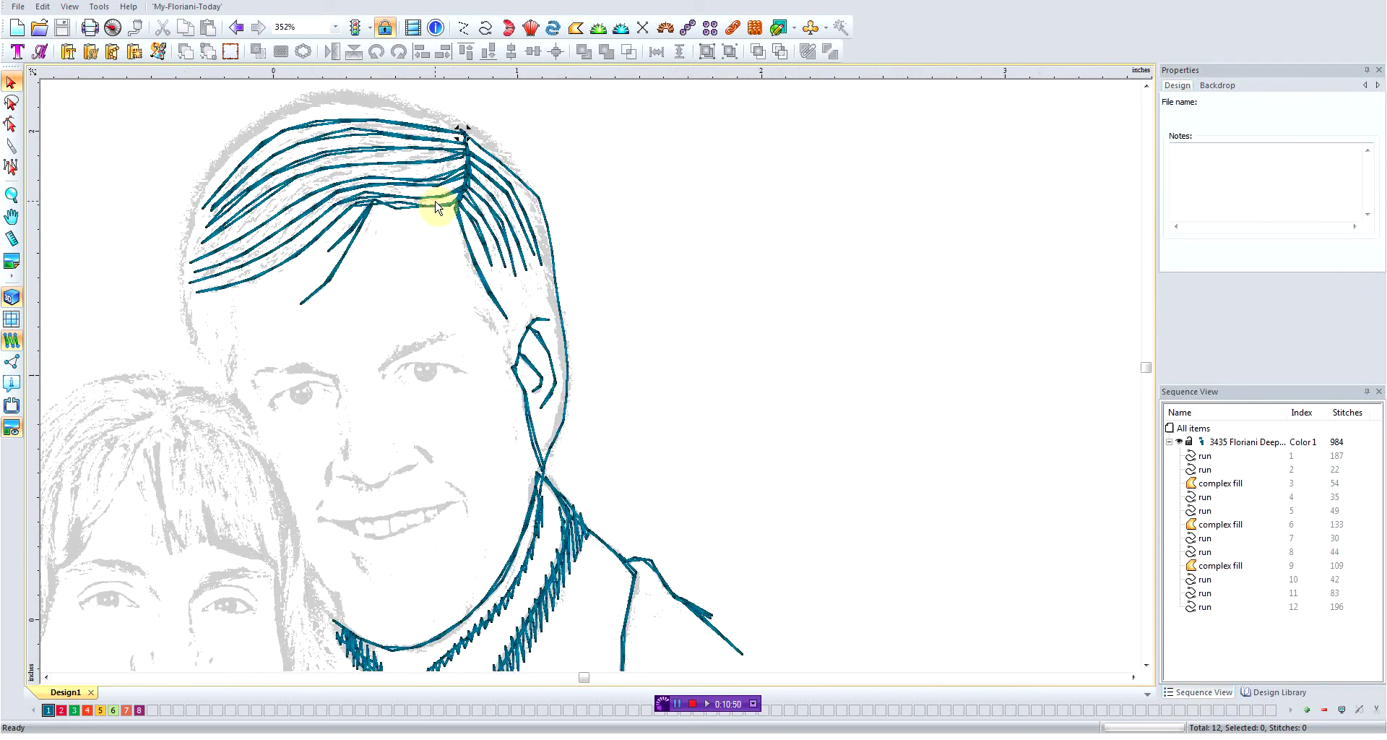
pyautogui.scroll(-1, 438, 209)
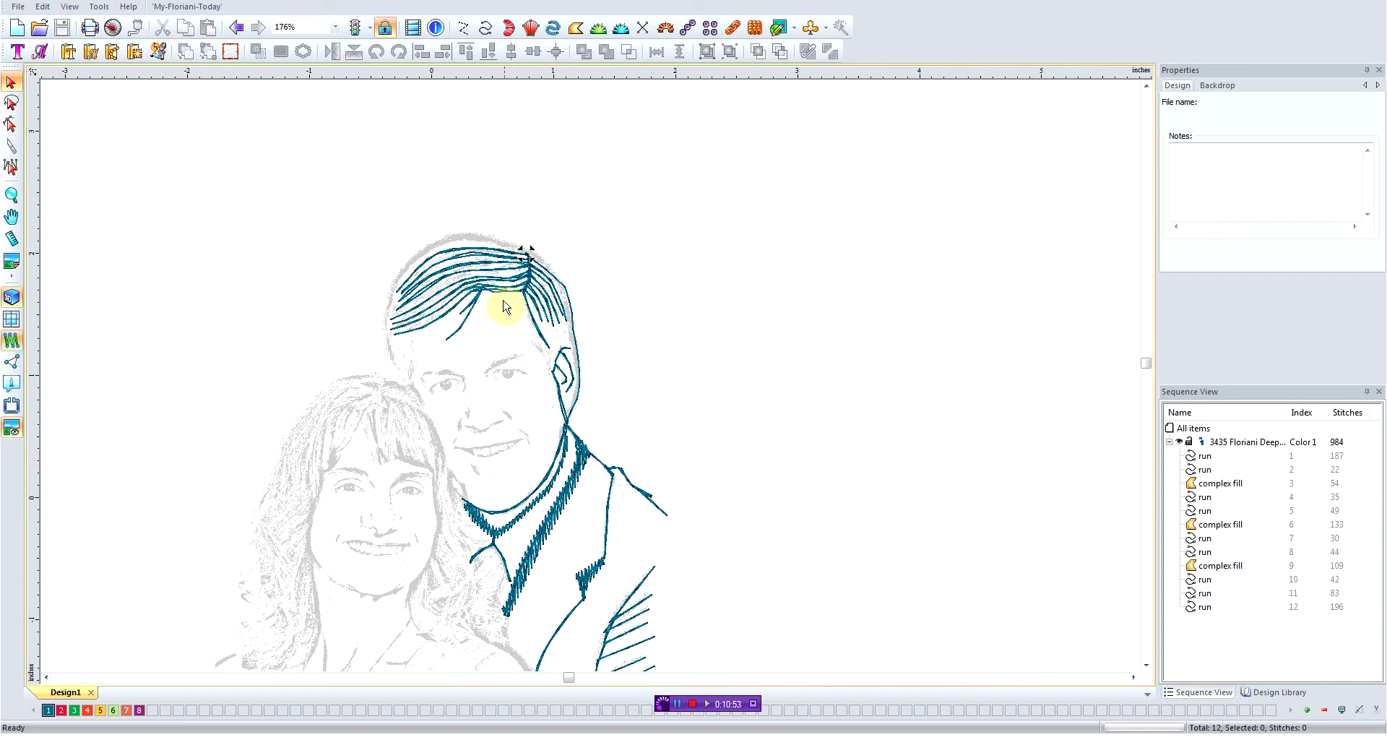
pyautogui.scroll(1, 501, 301)
pyautogui.scroll(1, 398, 212)
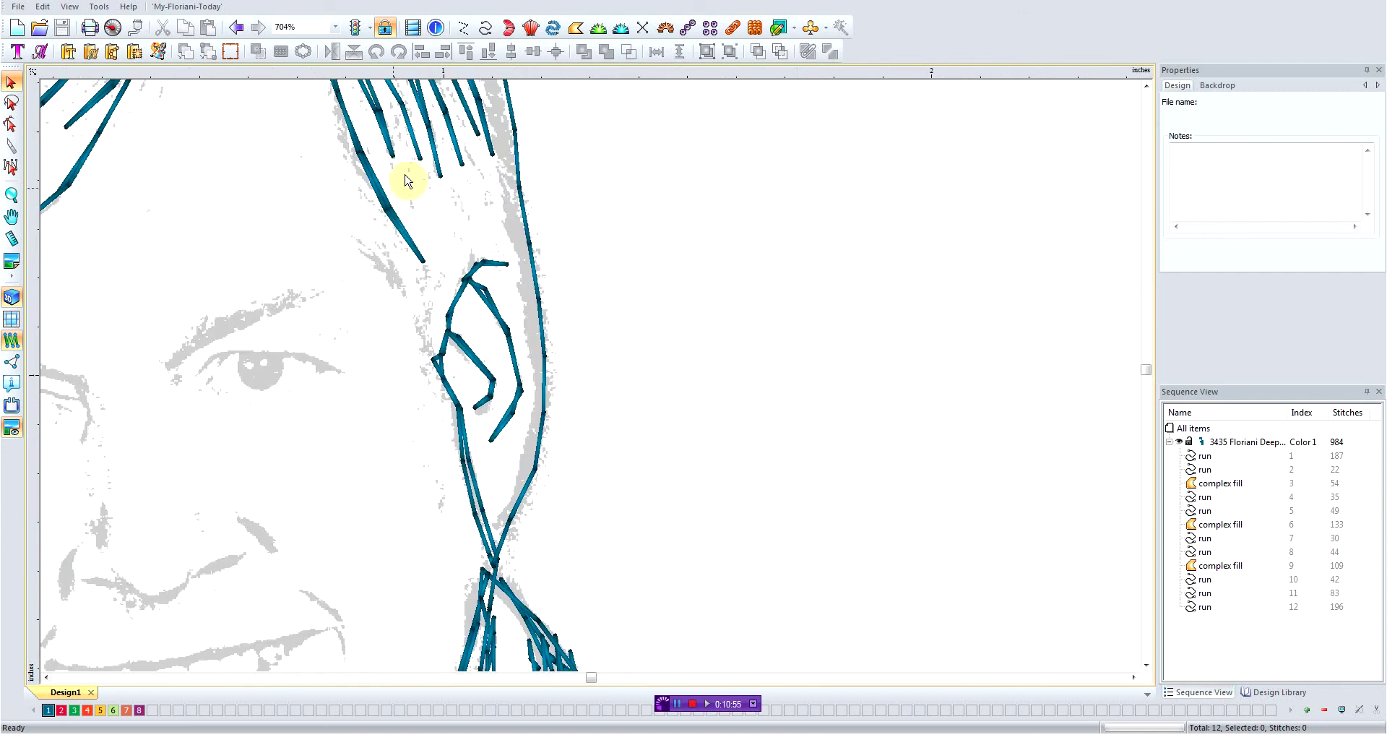
pyautogui.scroll(-1, 350, 263)
# Zoom into the hair, drag two nodes of the kinked strand, and regenerate its stitches.
pyautogui.press('z')
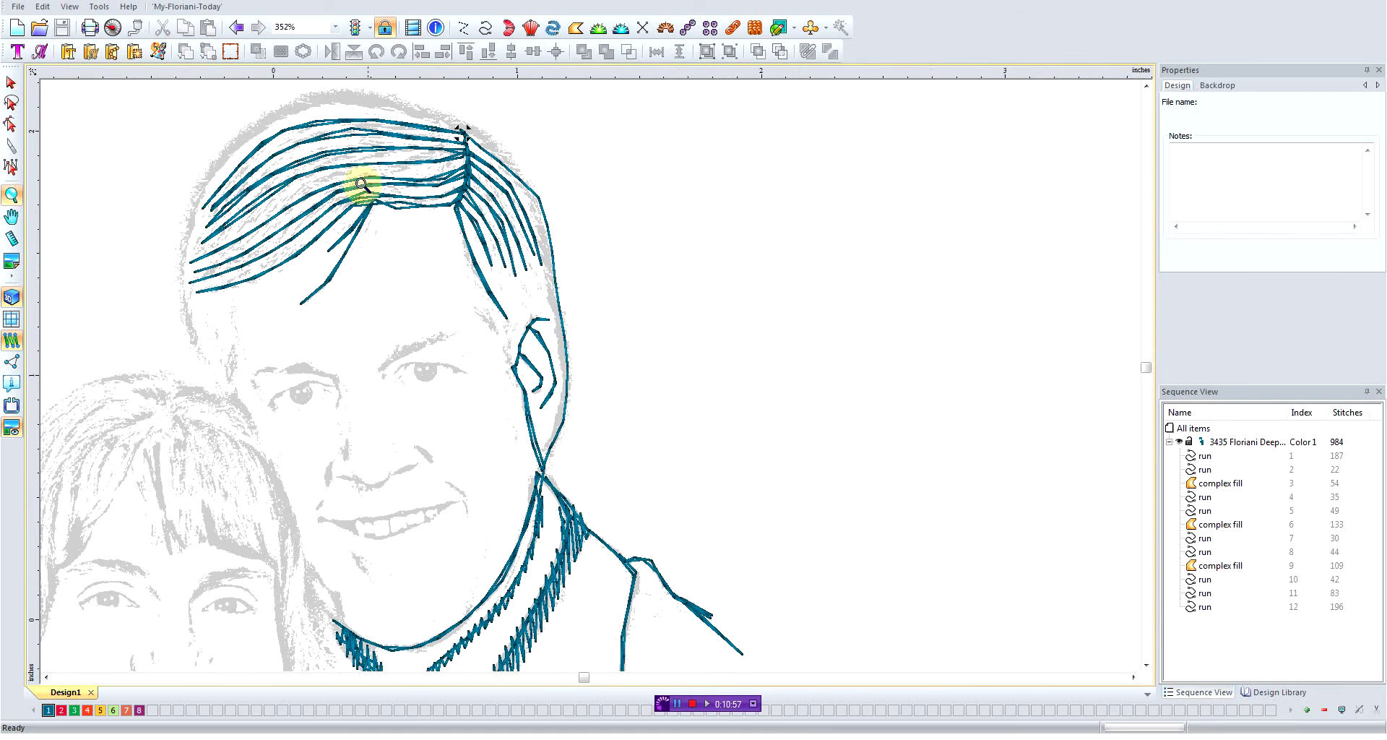
pyautogui.moveTo(357, 199); pyautogui.dragTo(453, 241)
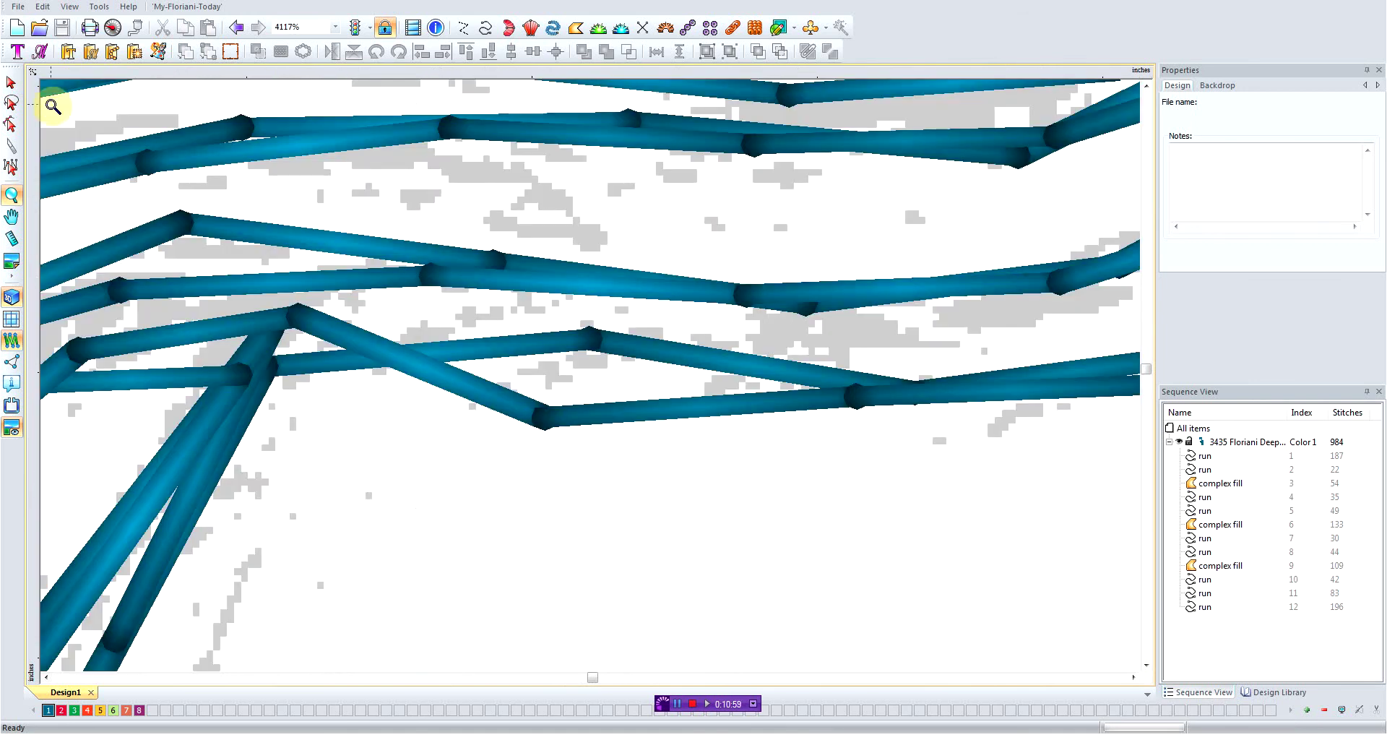
pyautogui.click(10, 126)
pyautogui.click(141, 142)
pyautogui.click(548, 419)
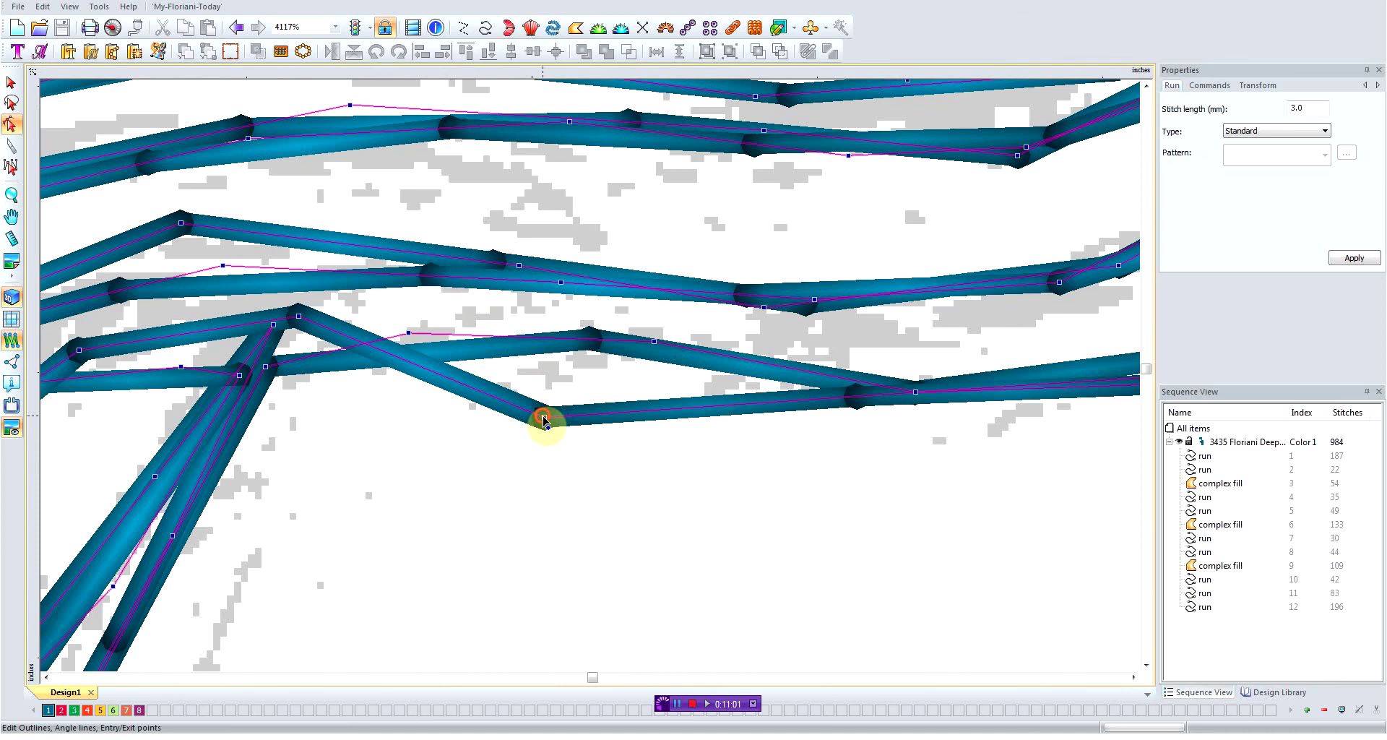
pyautogui.moveTo(544, 420); pyautogui.dragTo(592, 348)
pyautogui.click(301, 323)
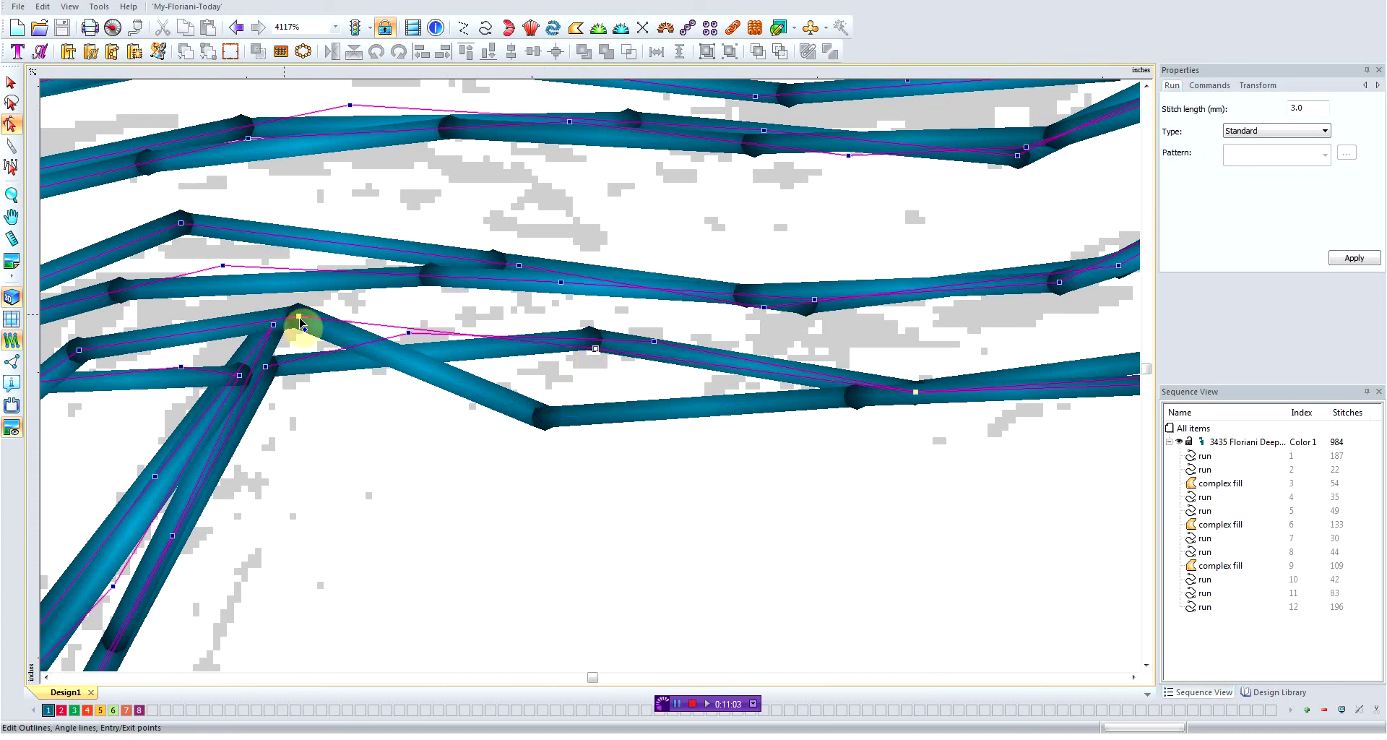
pyautogui.moveTo(301, 323); pyautogui.dragTo(280, 354)
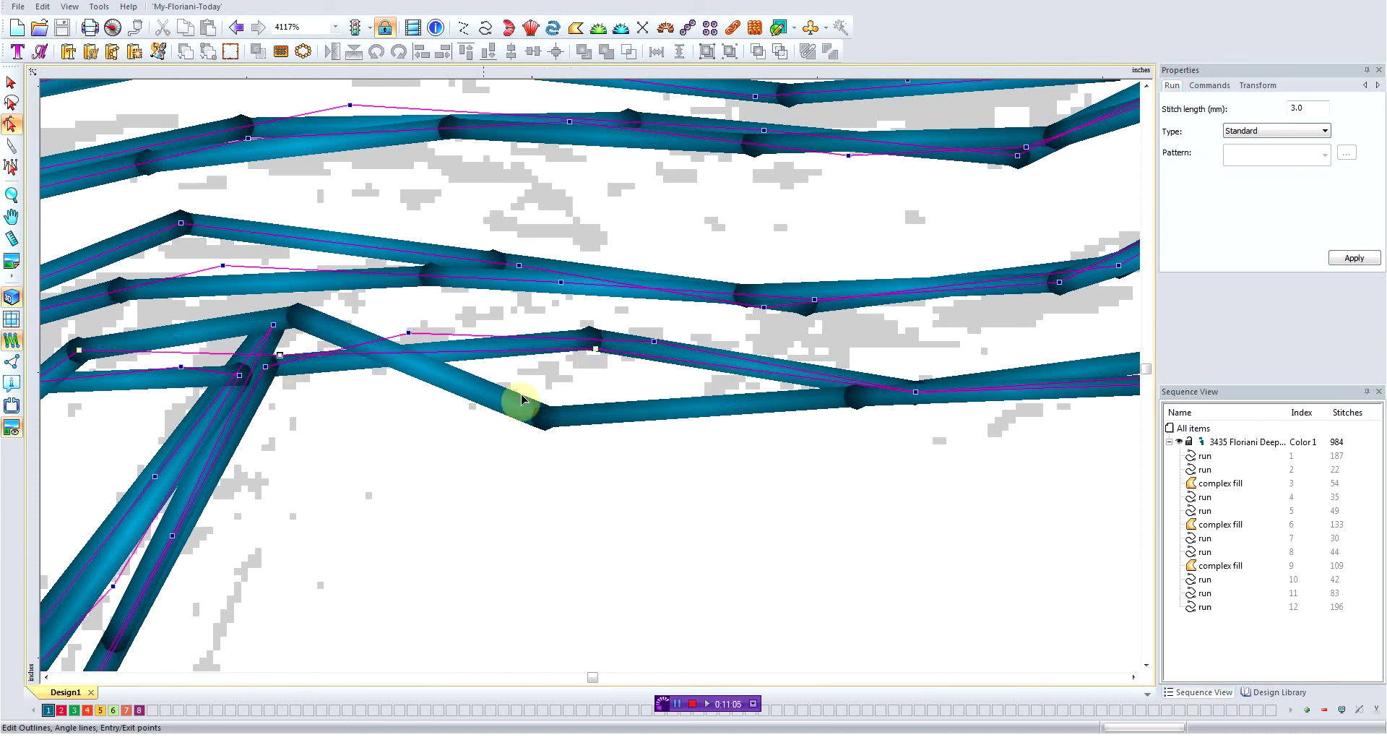
pyautogui.click(575, 374)
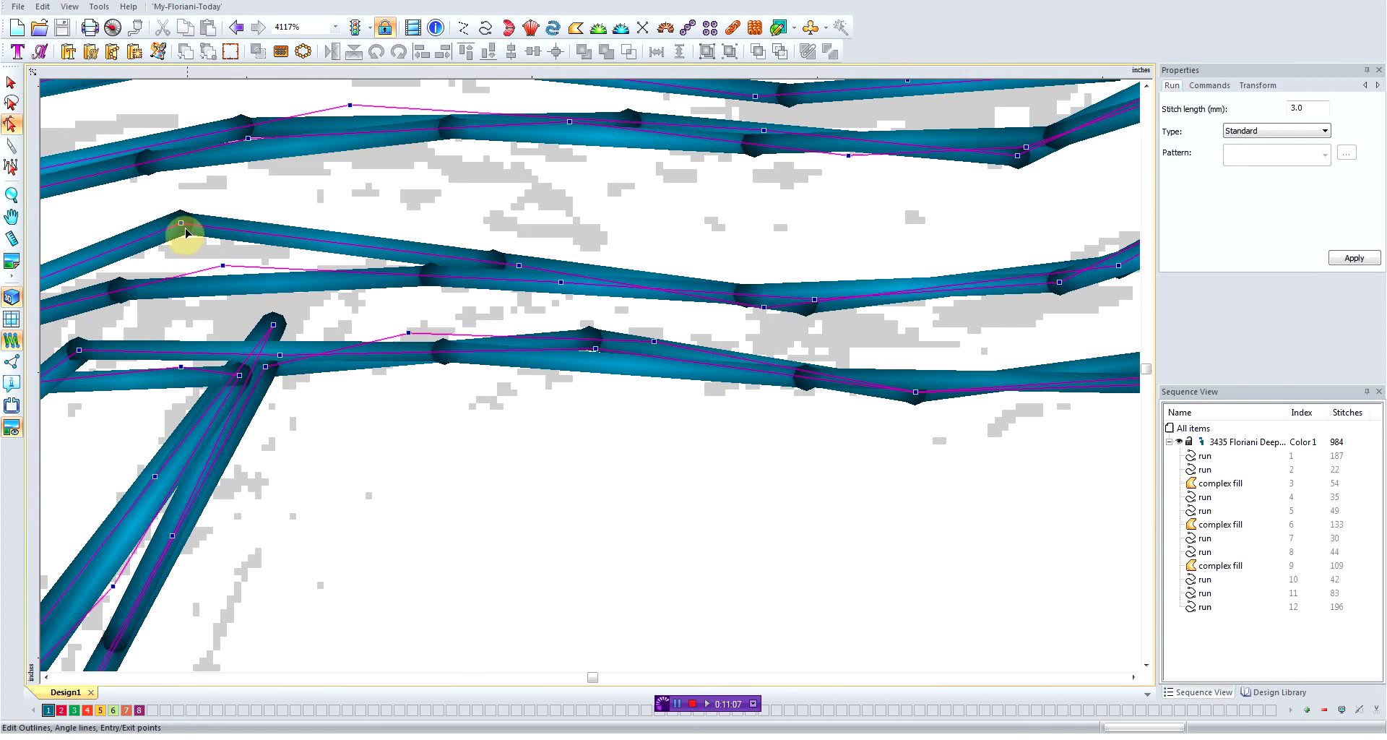
pyautogui.scroll(-3, 288, 291)
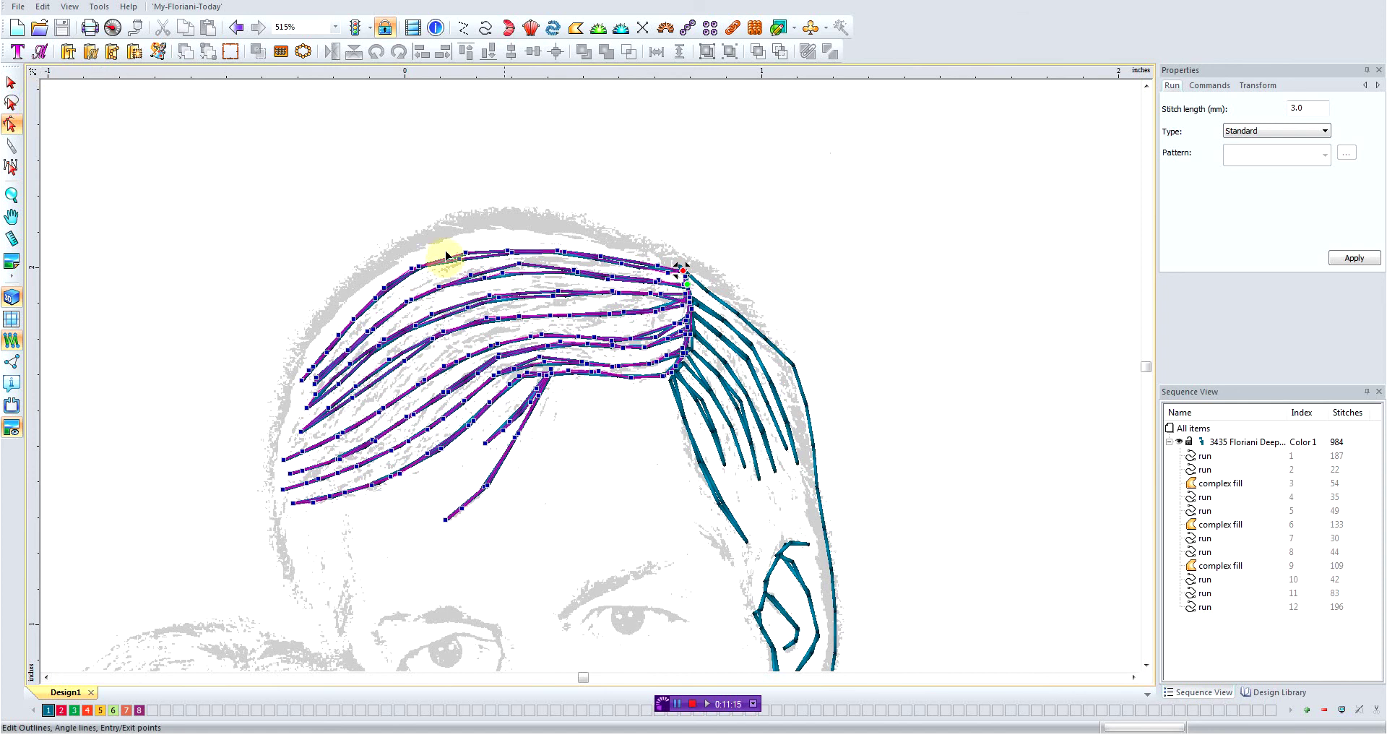
pyautogui.scroll(-1, 629, 303)
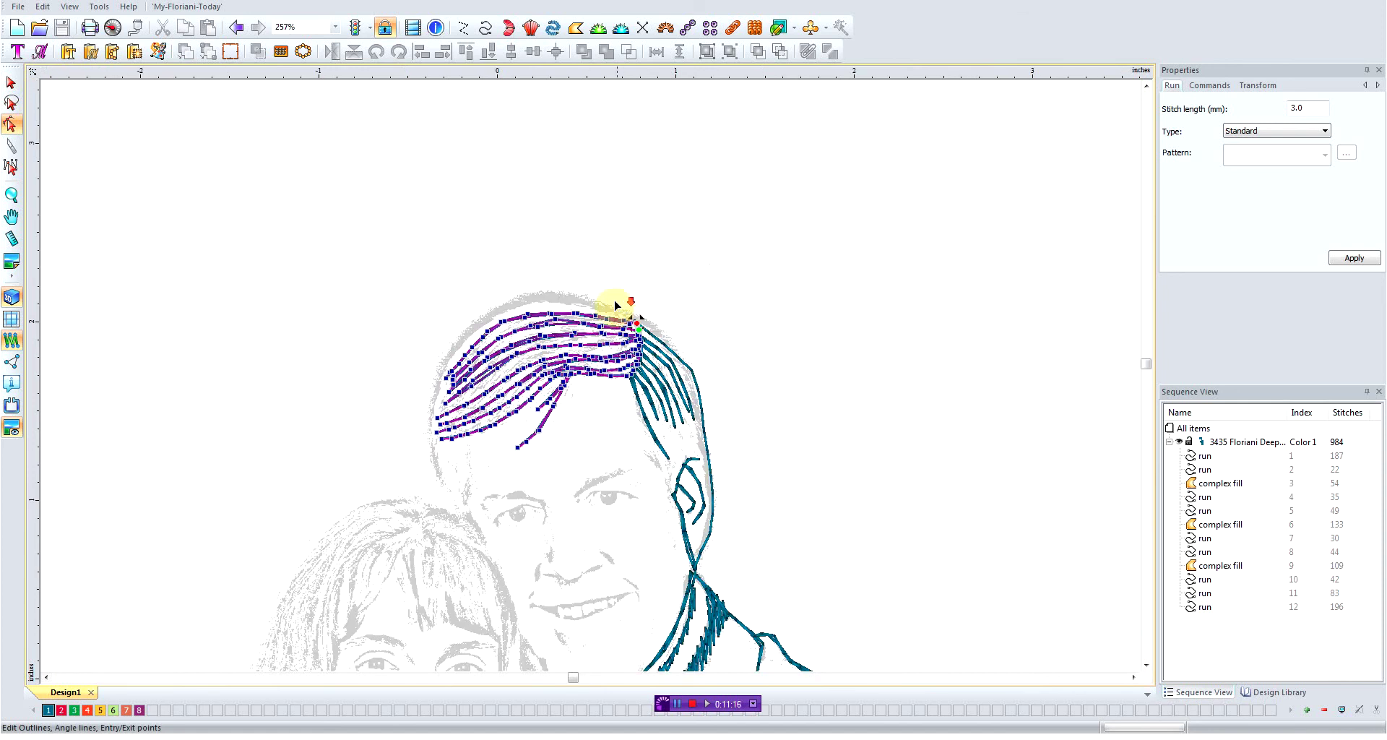
pyautogui.click(11, 82)
pyautogui.click(323, 269)
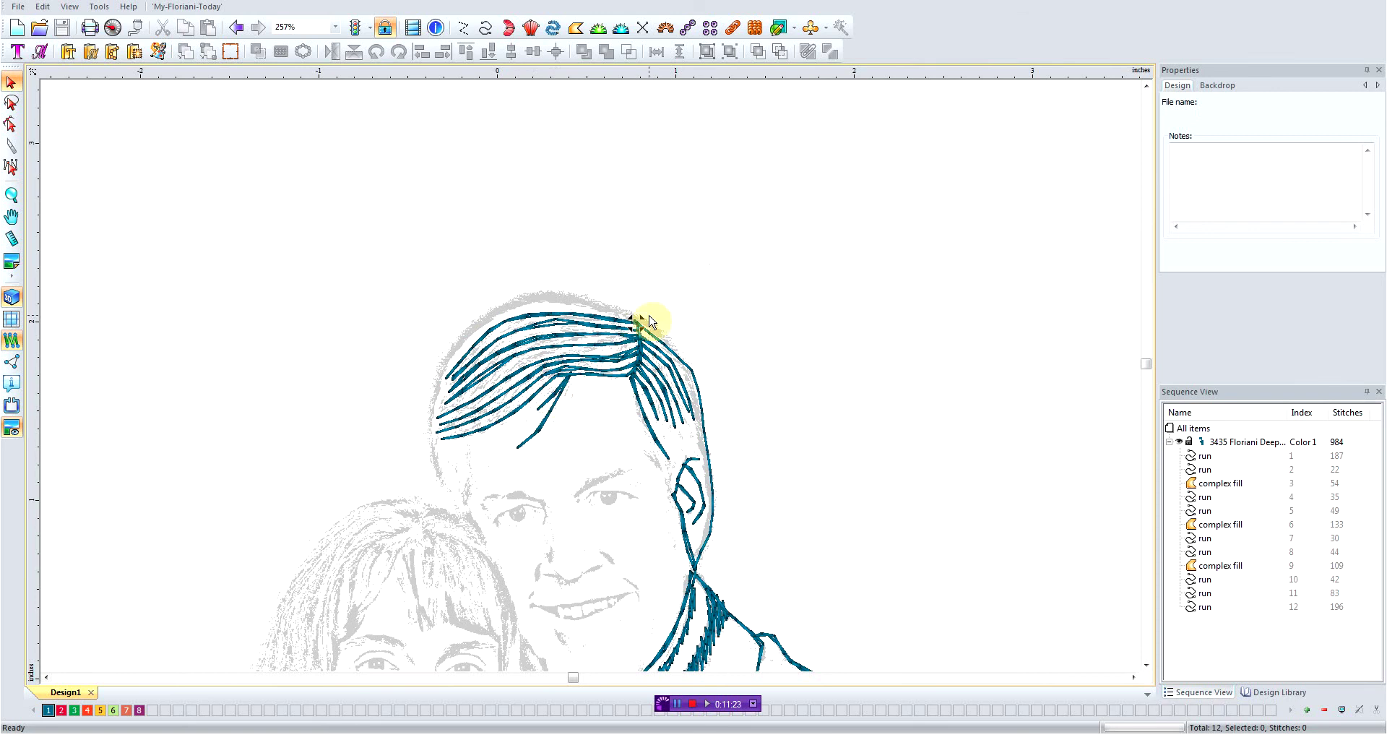
pyautogui.scroll(-2, 633, 323)
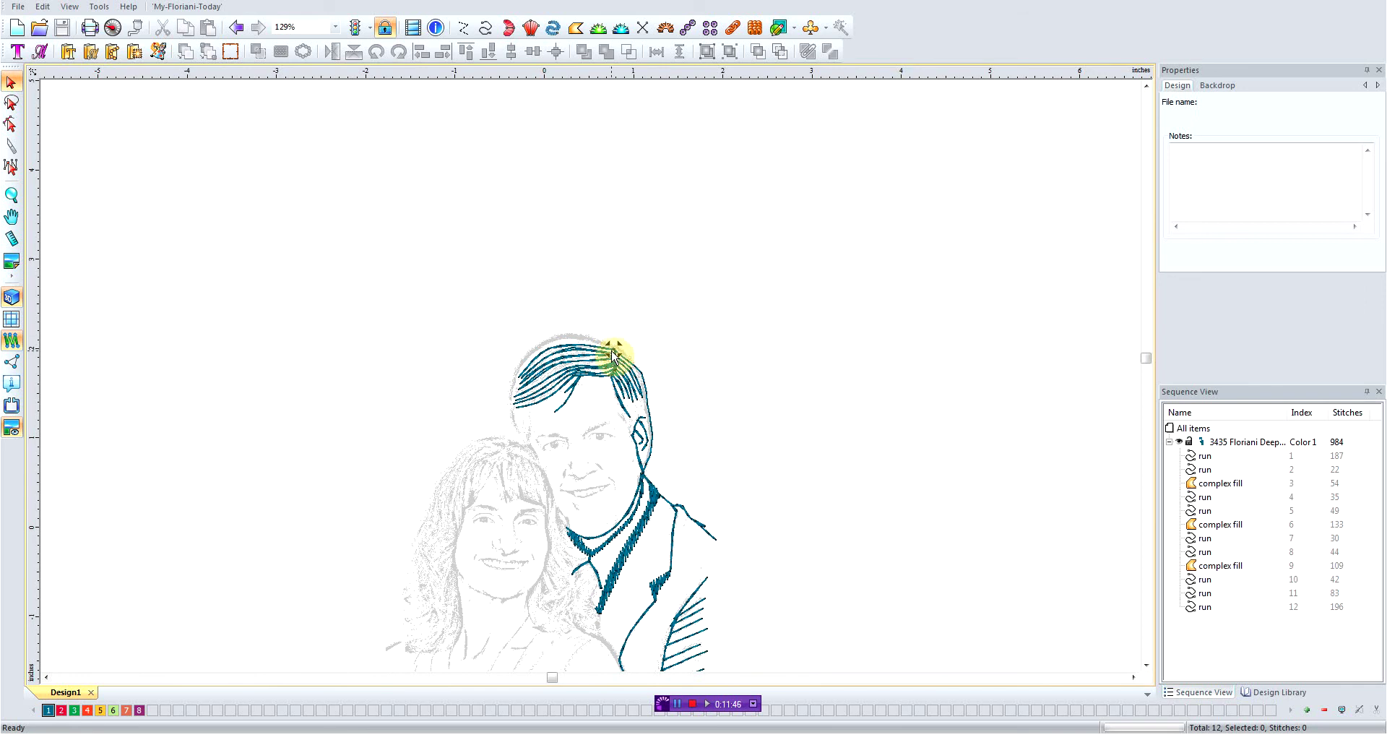
pyautogui.scroll(2, 605, 356)
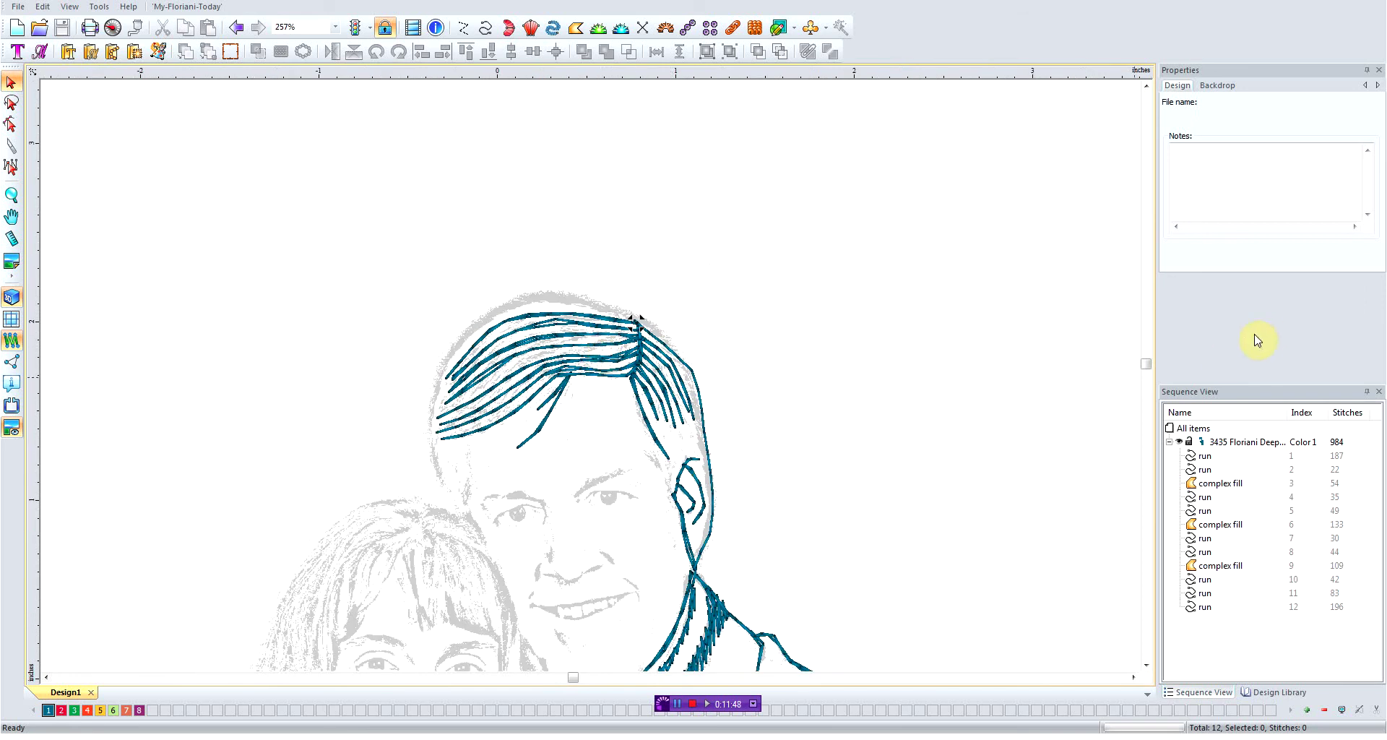
pyautogui.click(486, 27)
# Run a 25-stitch line from the crown down the man's left hairline to the woman's hair.
pyautogui.click(636, 325)
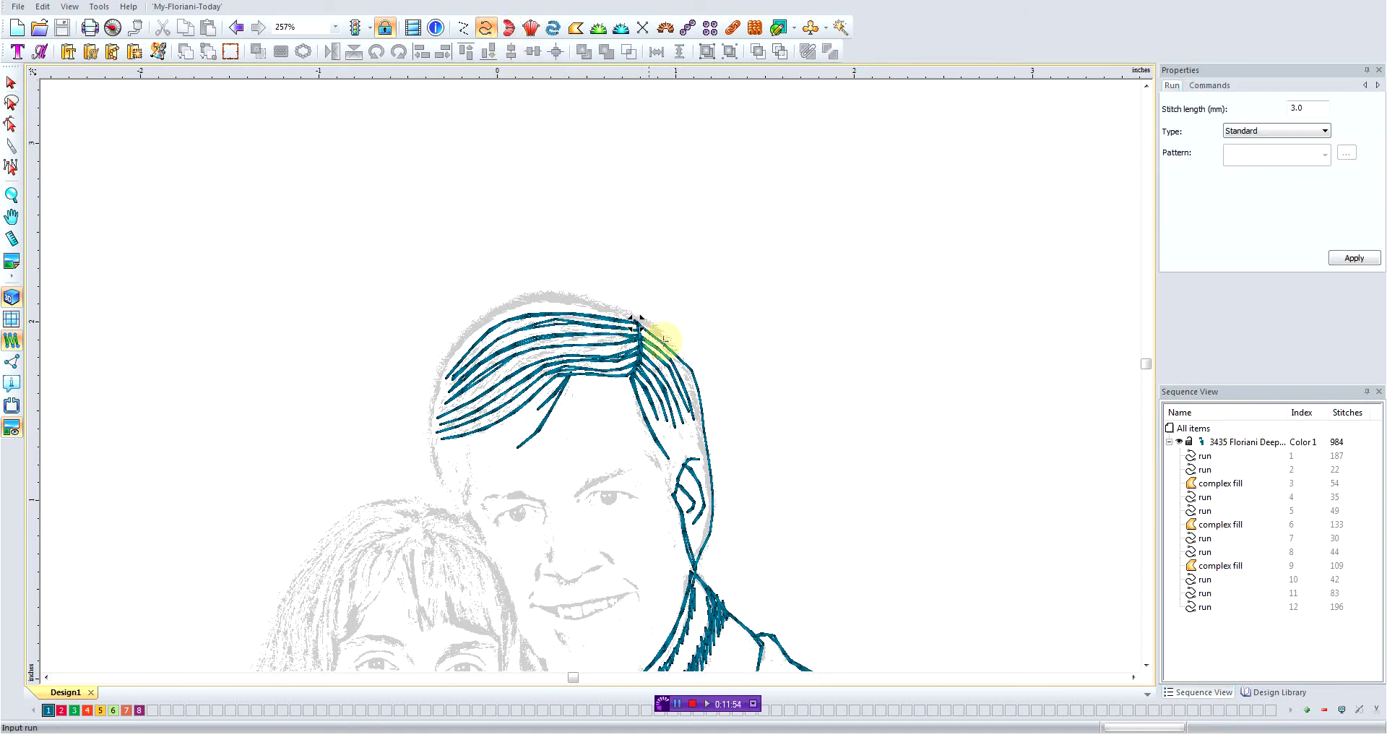
pyautogui.click(620, 312)
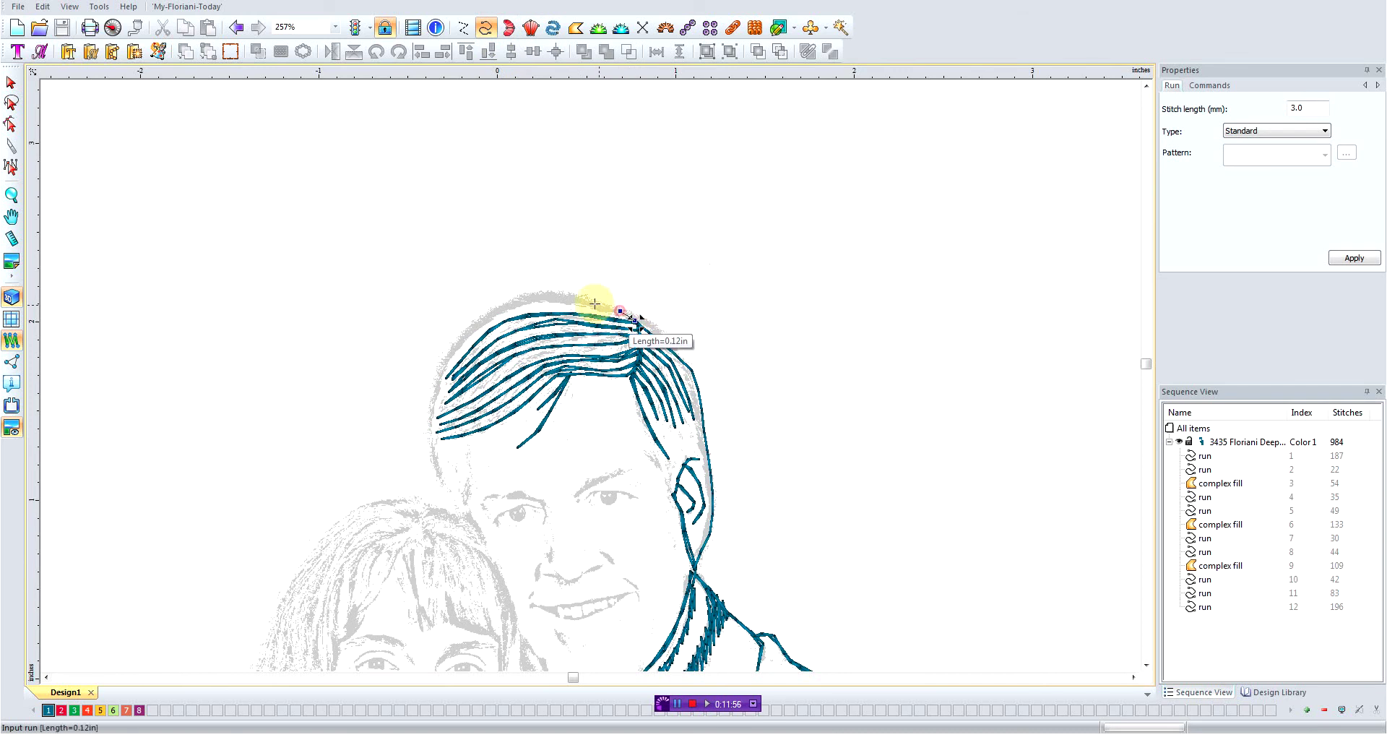
pyautogui.click(551, 296)
pyautogui.click(479, 321)
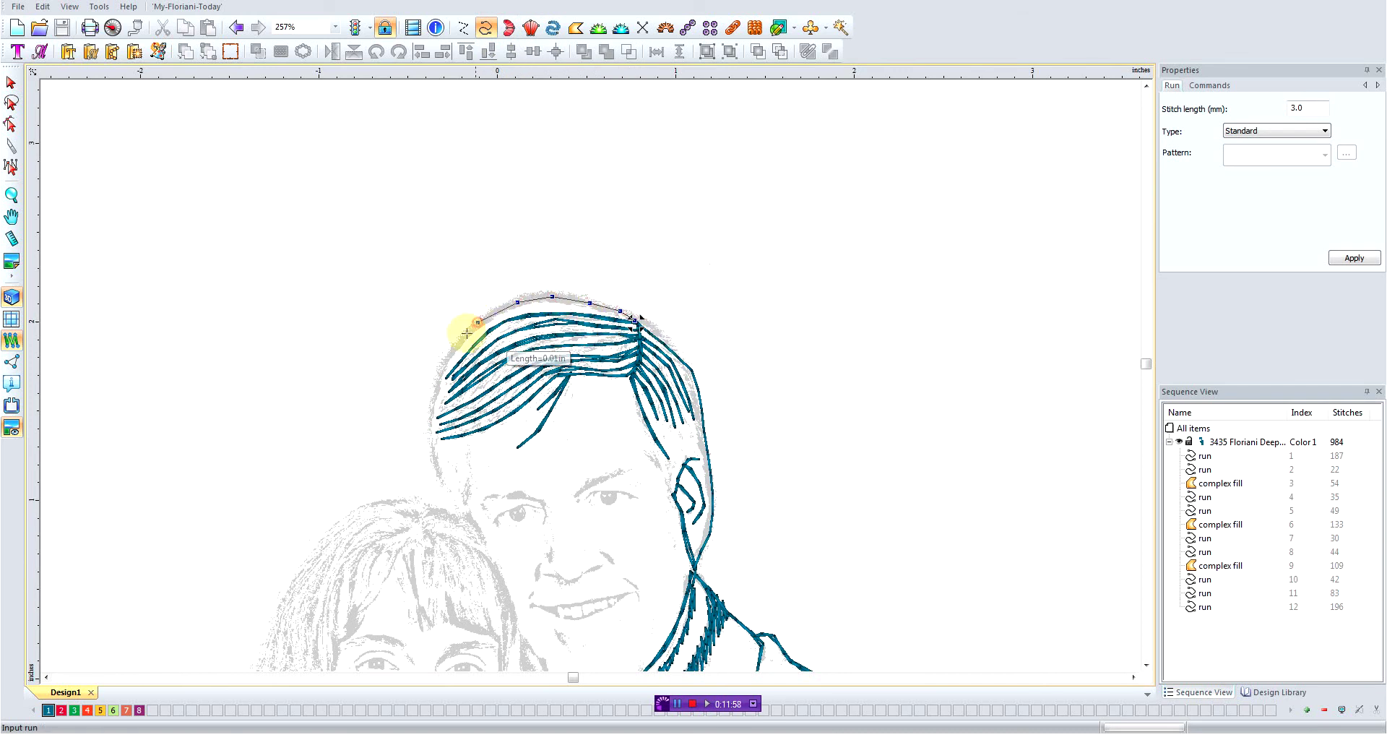
pyautogui.click(453, 350)
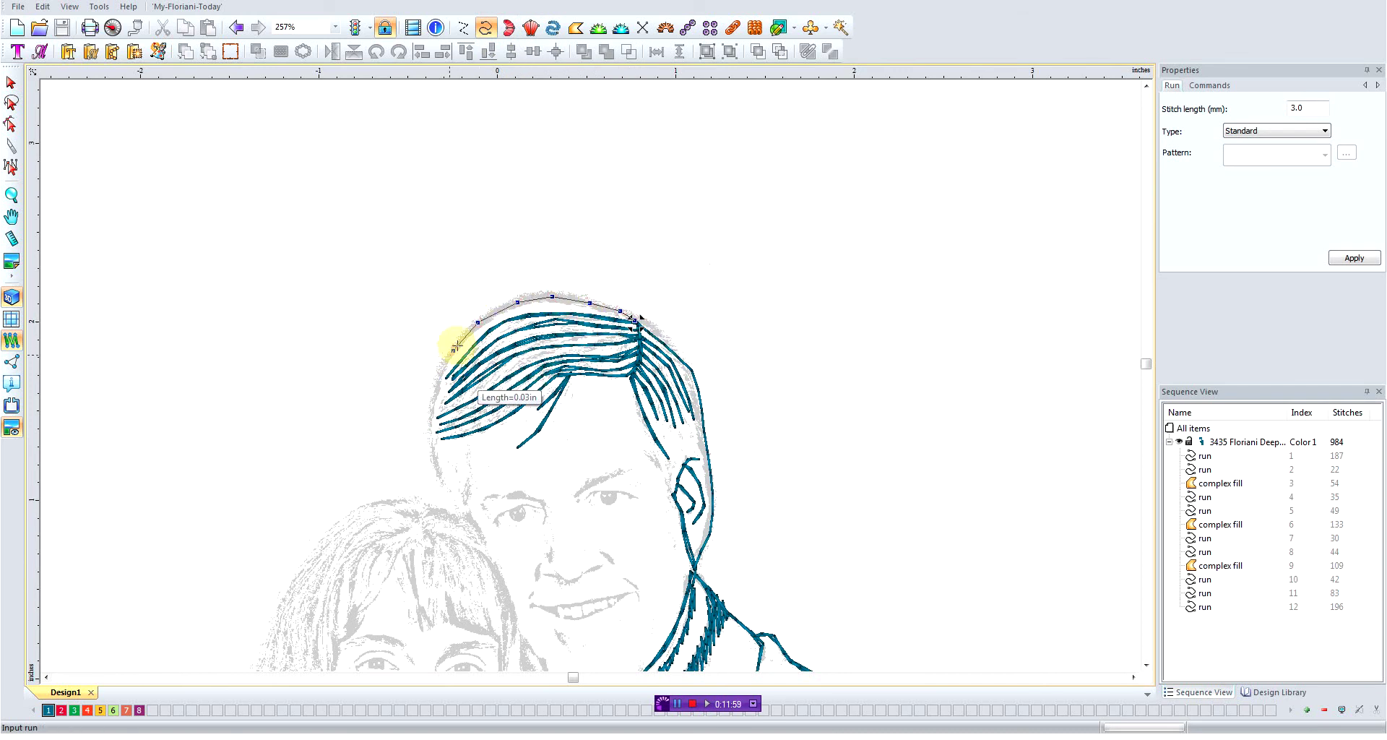
pyautogui.click(438, 379)
pyautogui.click(431, 428)
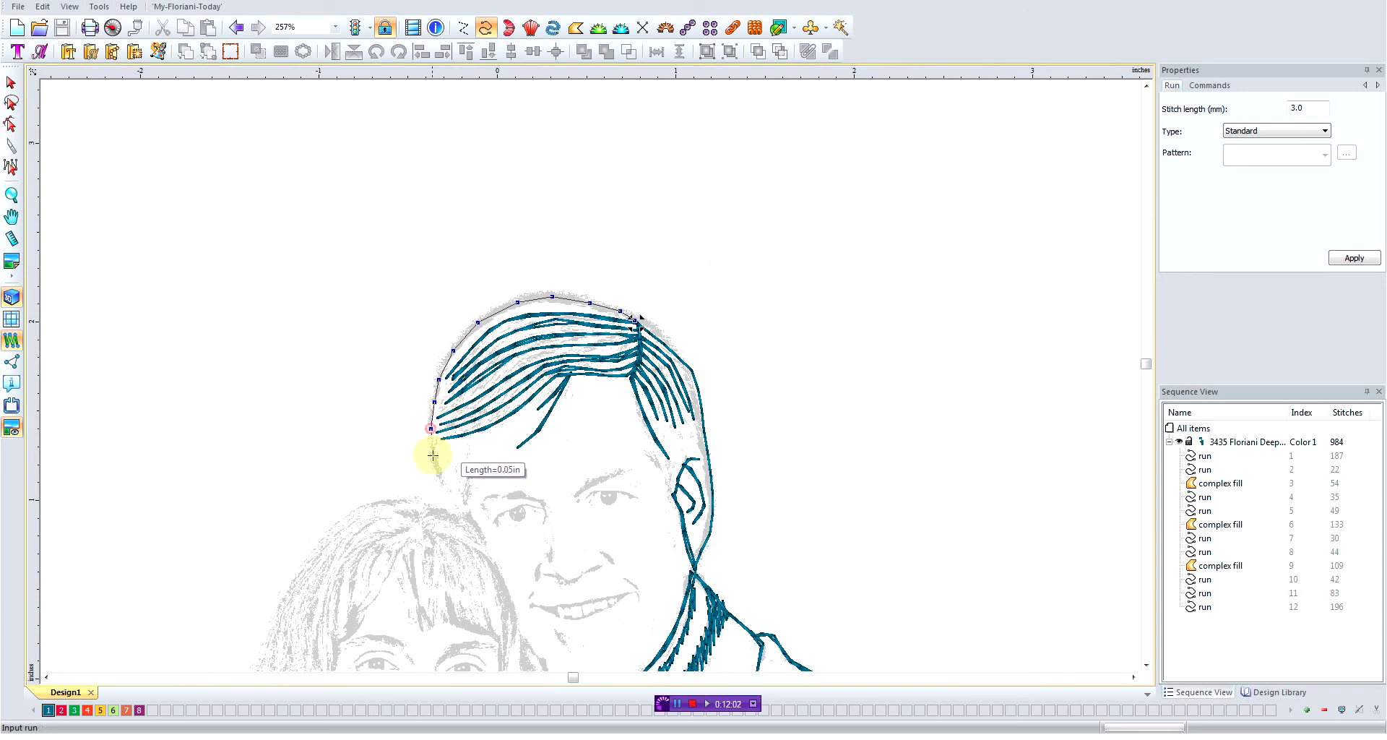
pyautogui.click(436, 463)
pyautogui.click(444, 487)
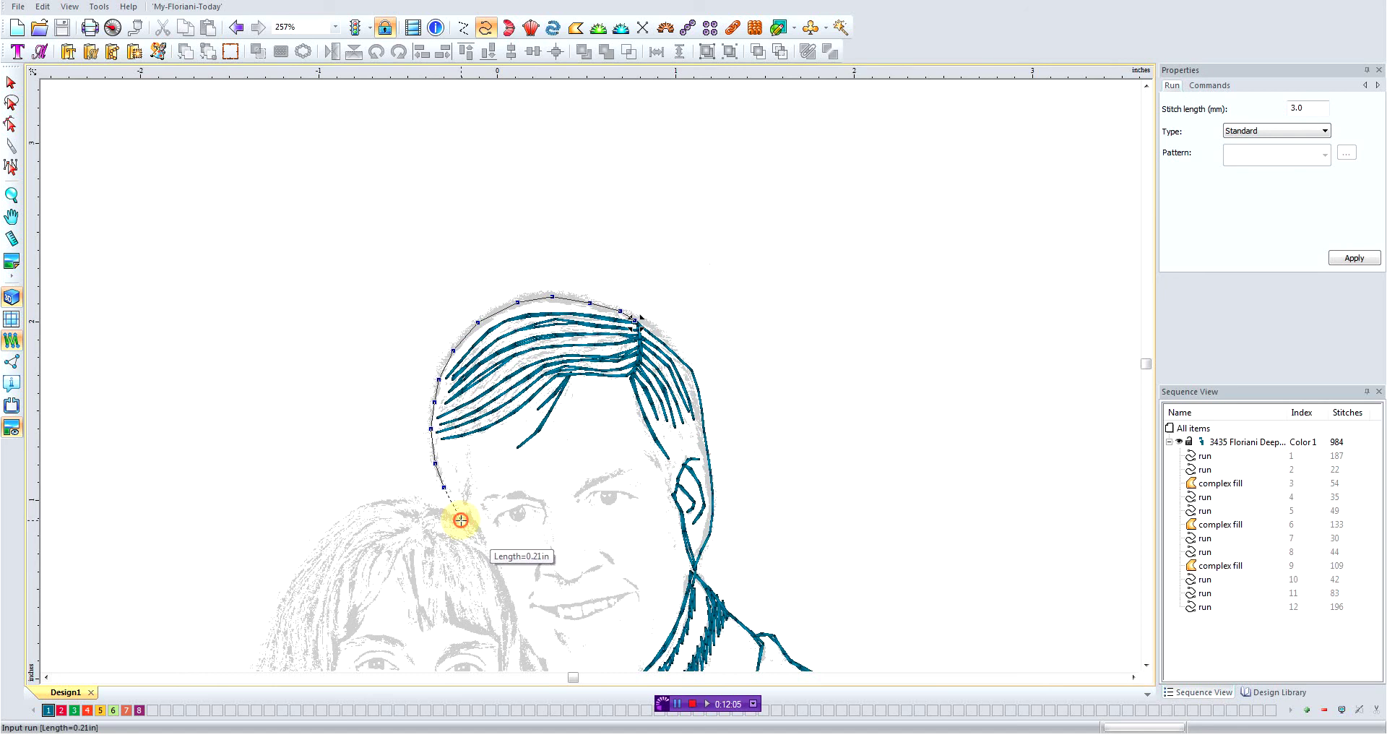
pyautogui.click(462, 519)
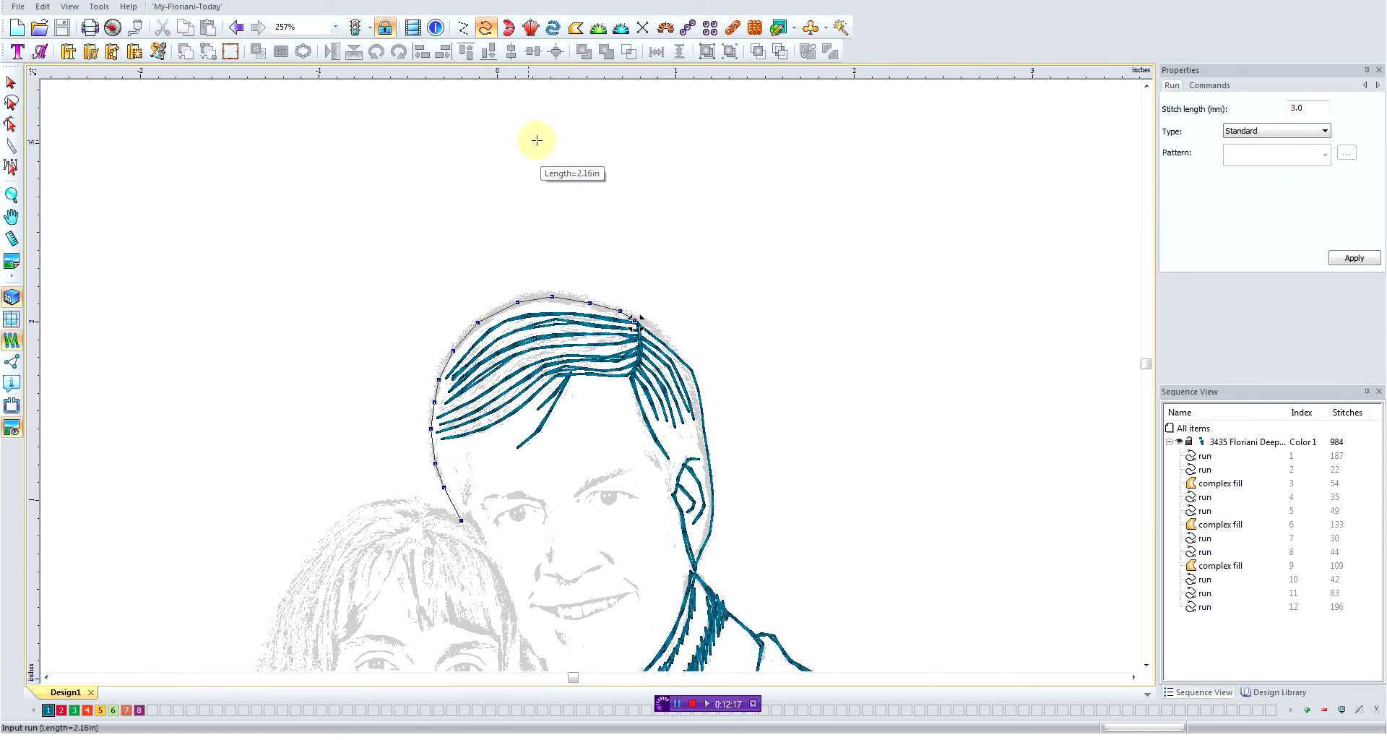
pyautogui.press('Return')
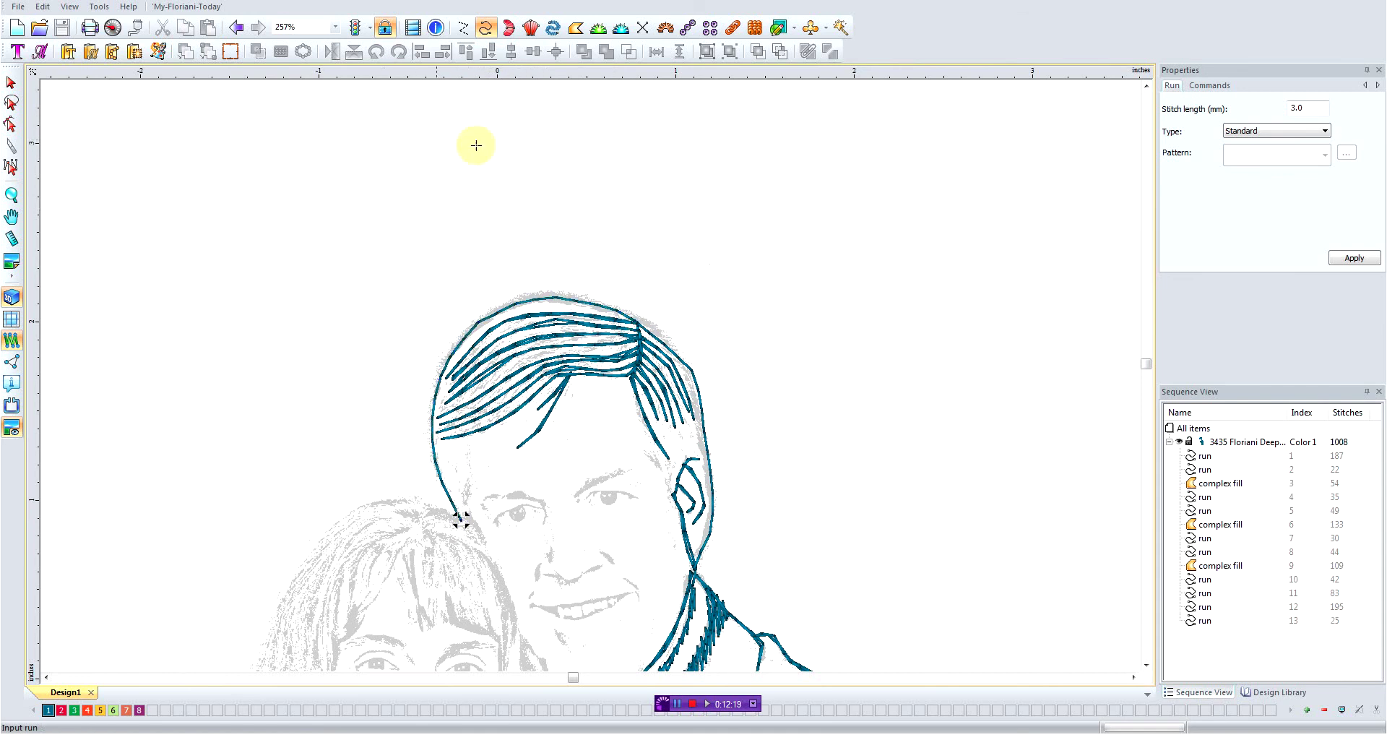
# With Classic Satin, start the outline at the lower left hair and work up the left side.
pyautogui.click(532, 28)
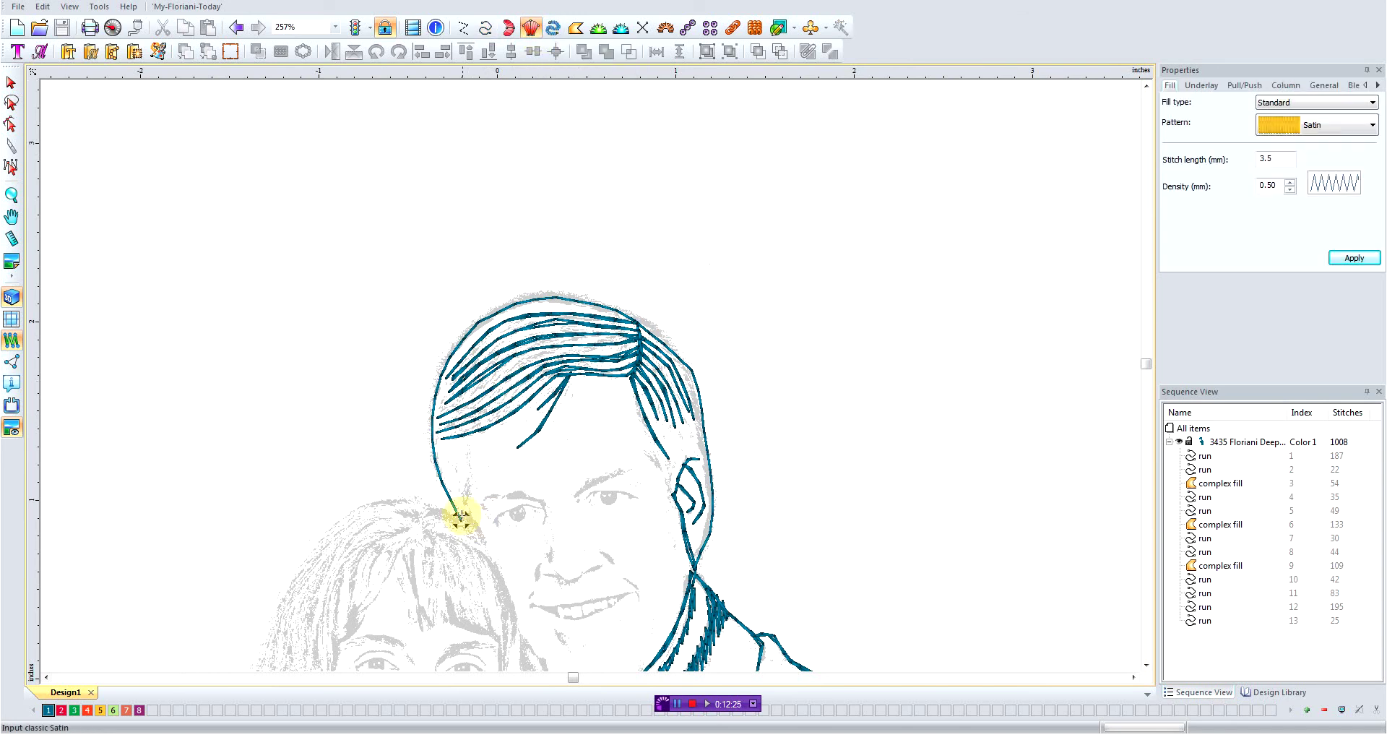
pyautogui.scroll(2, 461, 518)
pyautogui.scroll(-2, 333, 588)
pyautogui.scroll(2, 414, 570)
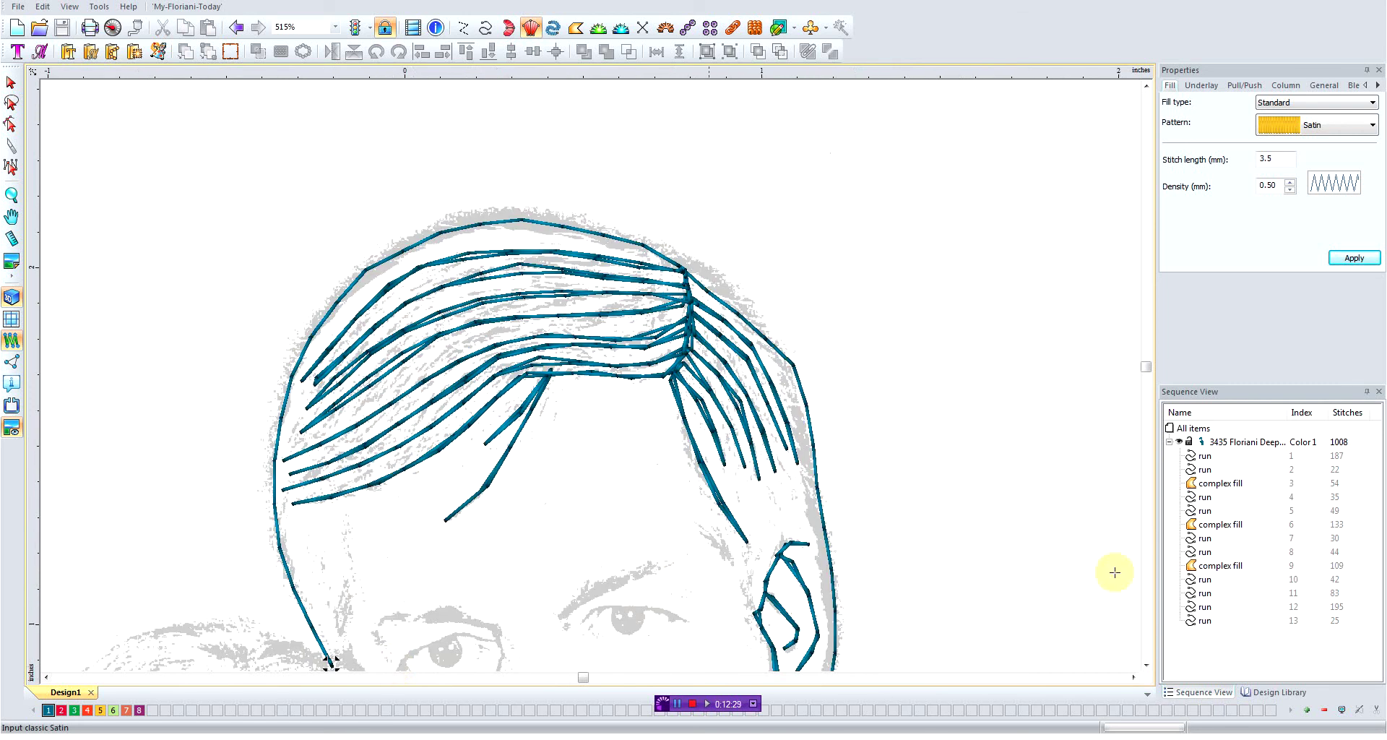
pyautogui.click(1147, 669)
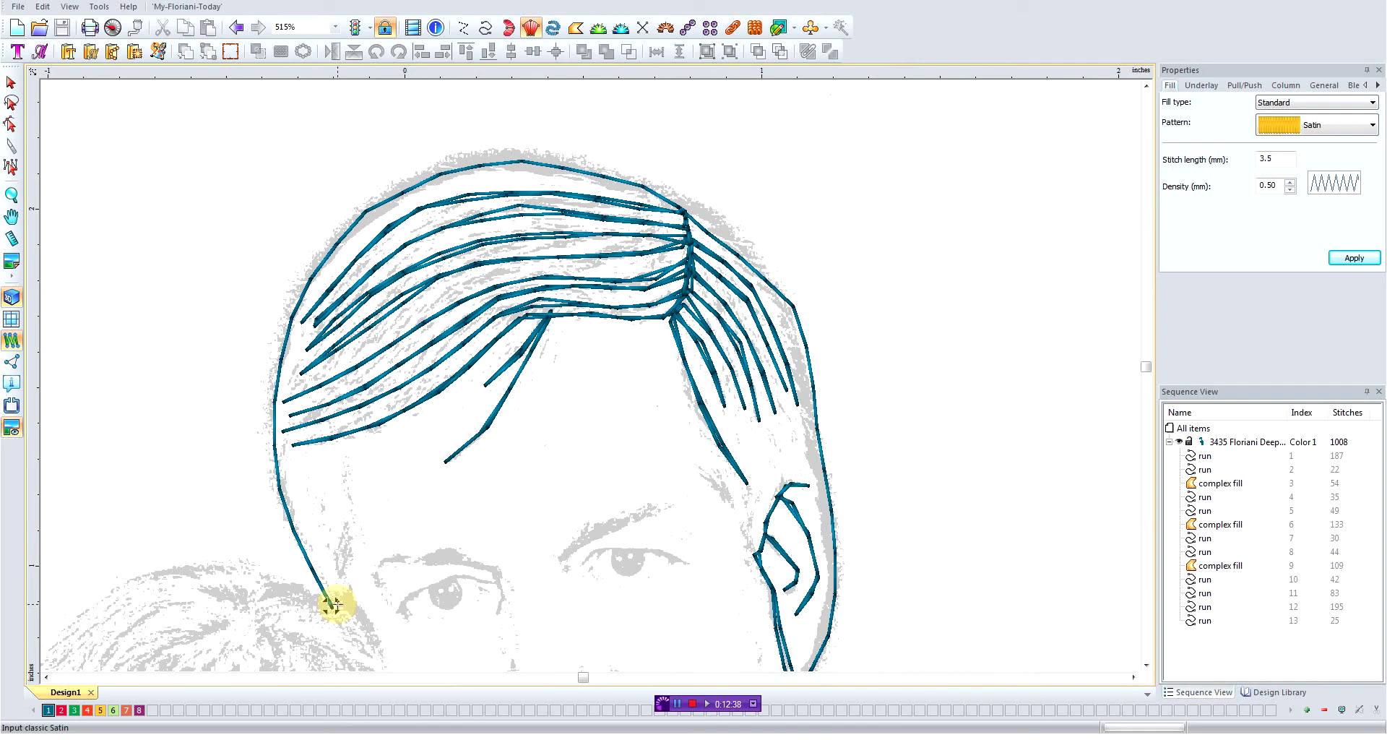
pyautogui.click(308, 543)
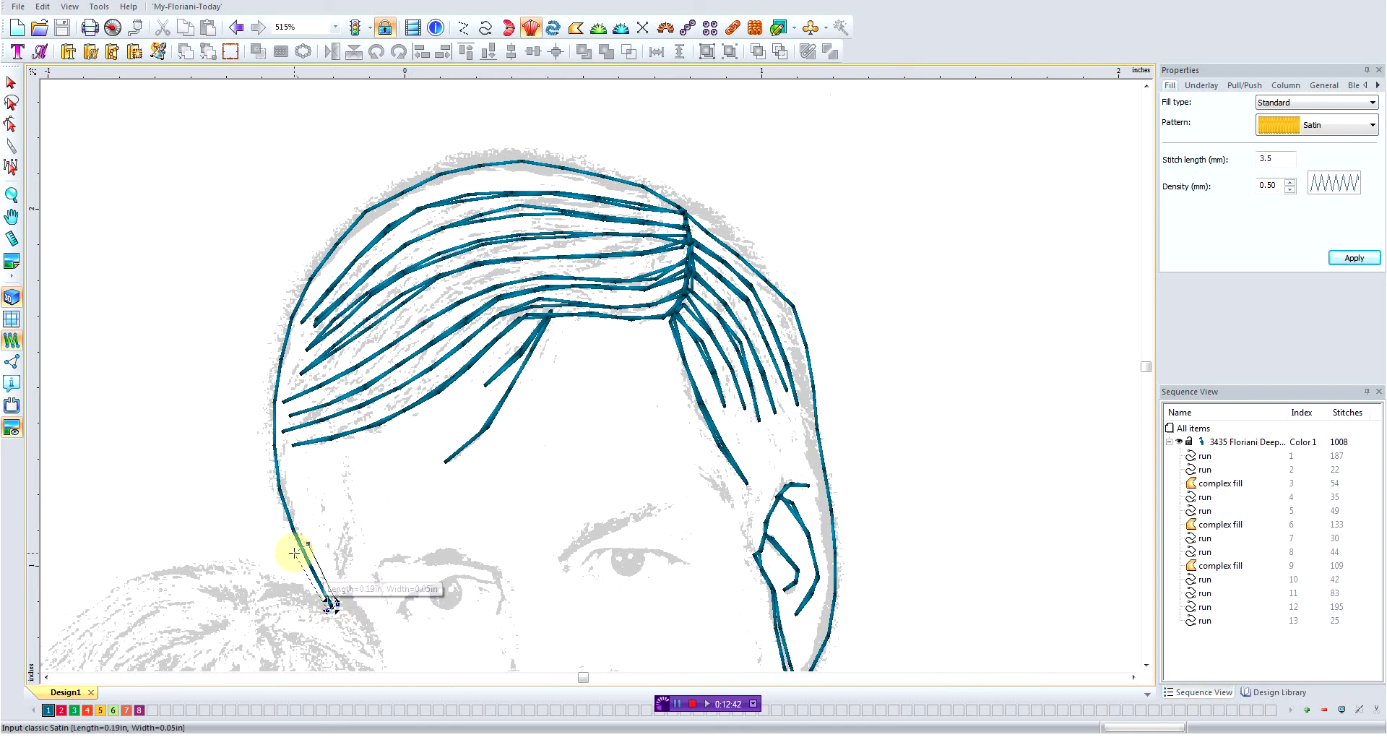
pyautogui.click(295, 553)
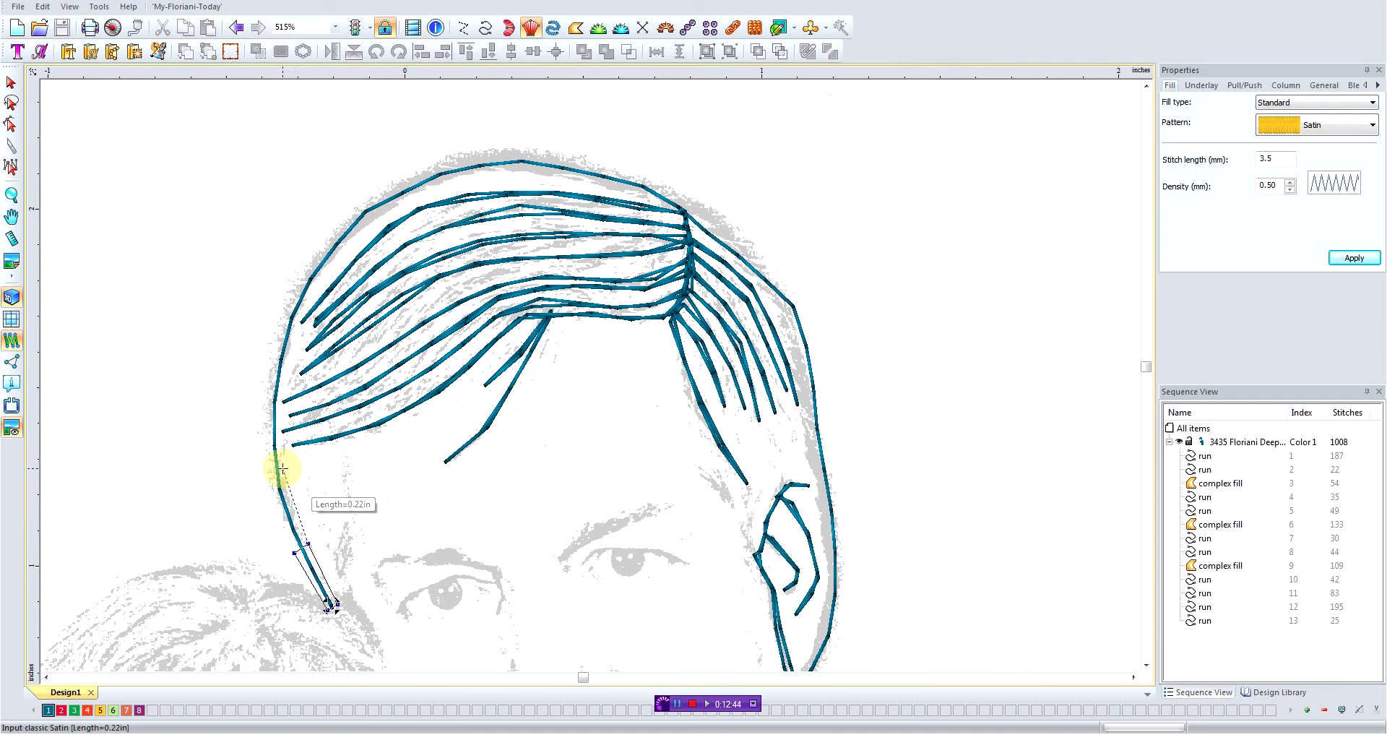
pyautogui.click(282, 469)
pyautogui.click(267, 469)
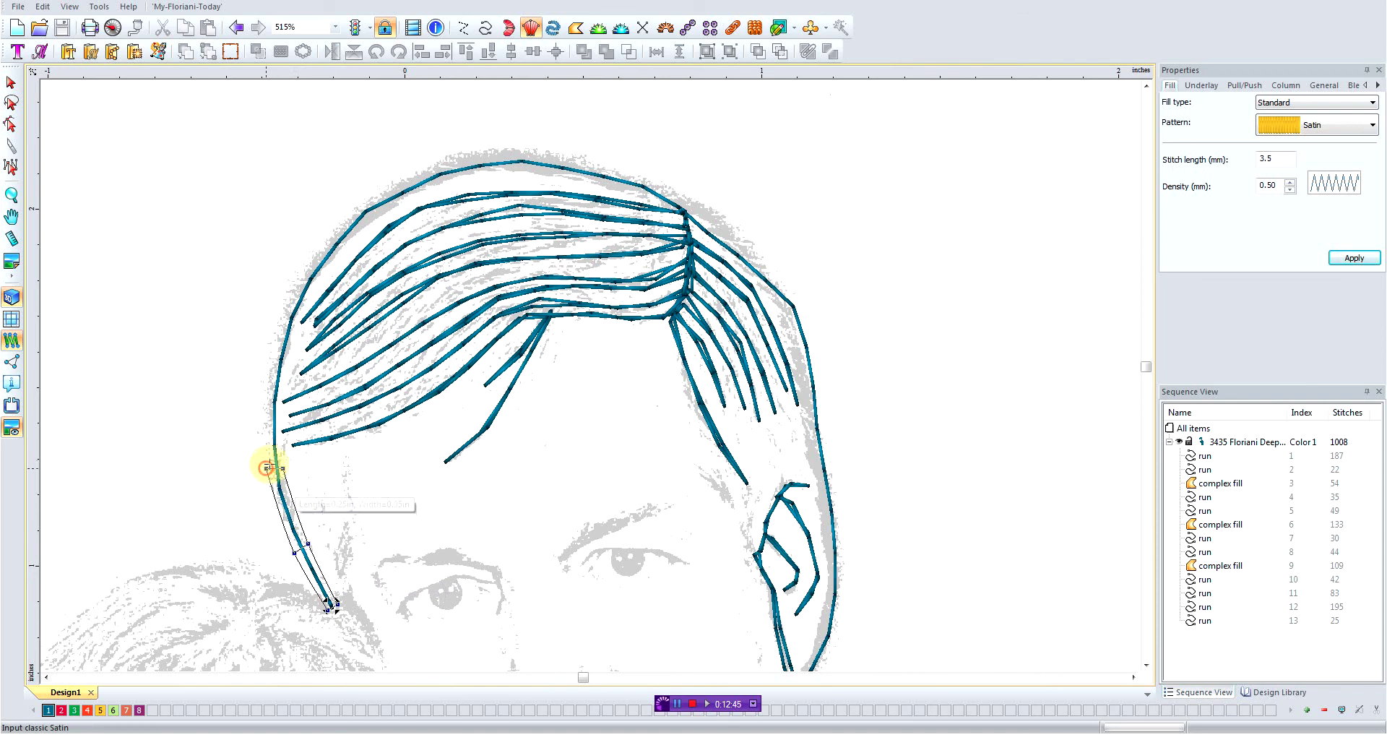
pyautogui.click(280, 400)
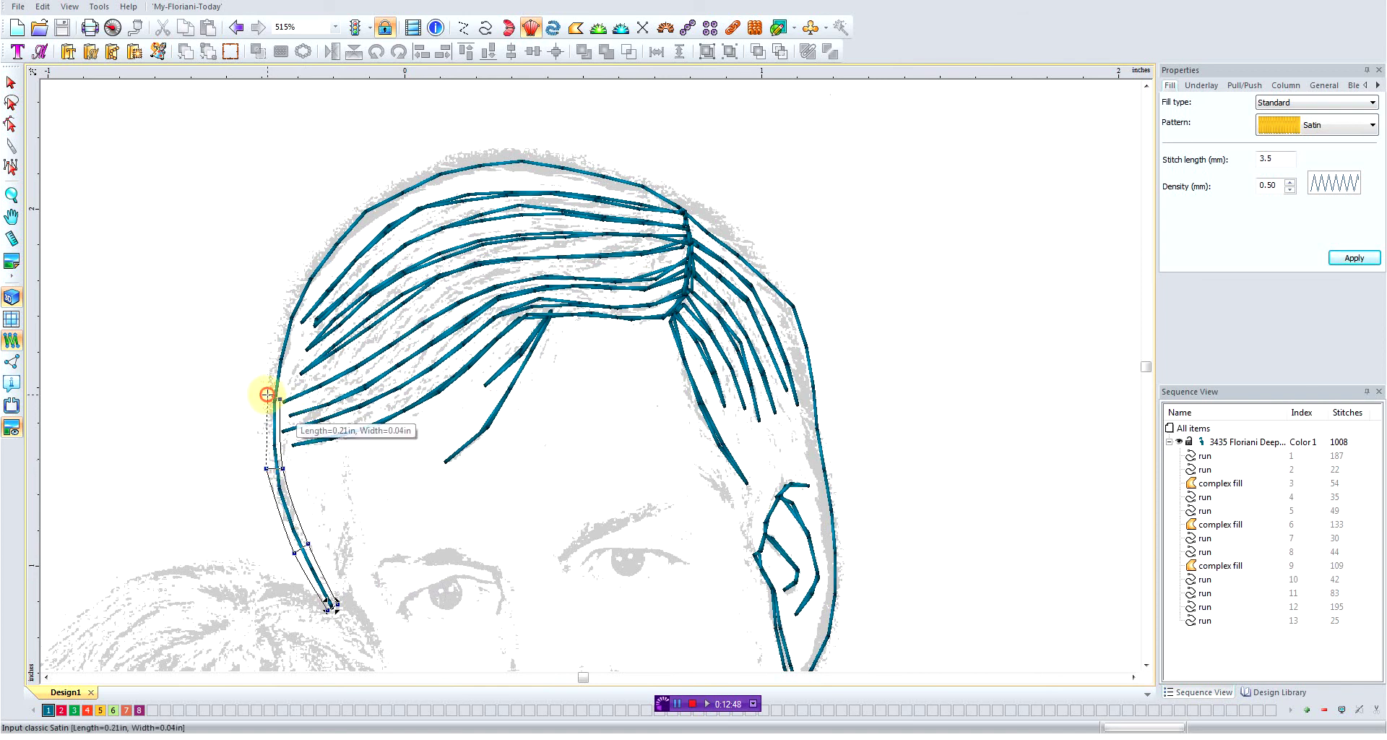
pyautogui.click(267, 396)
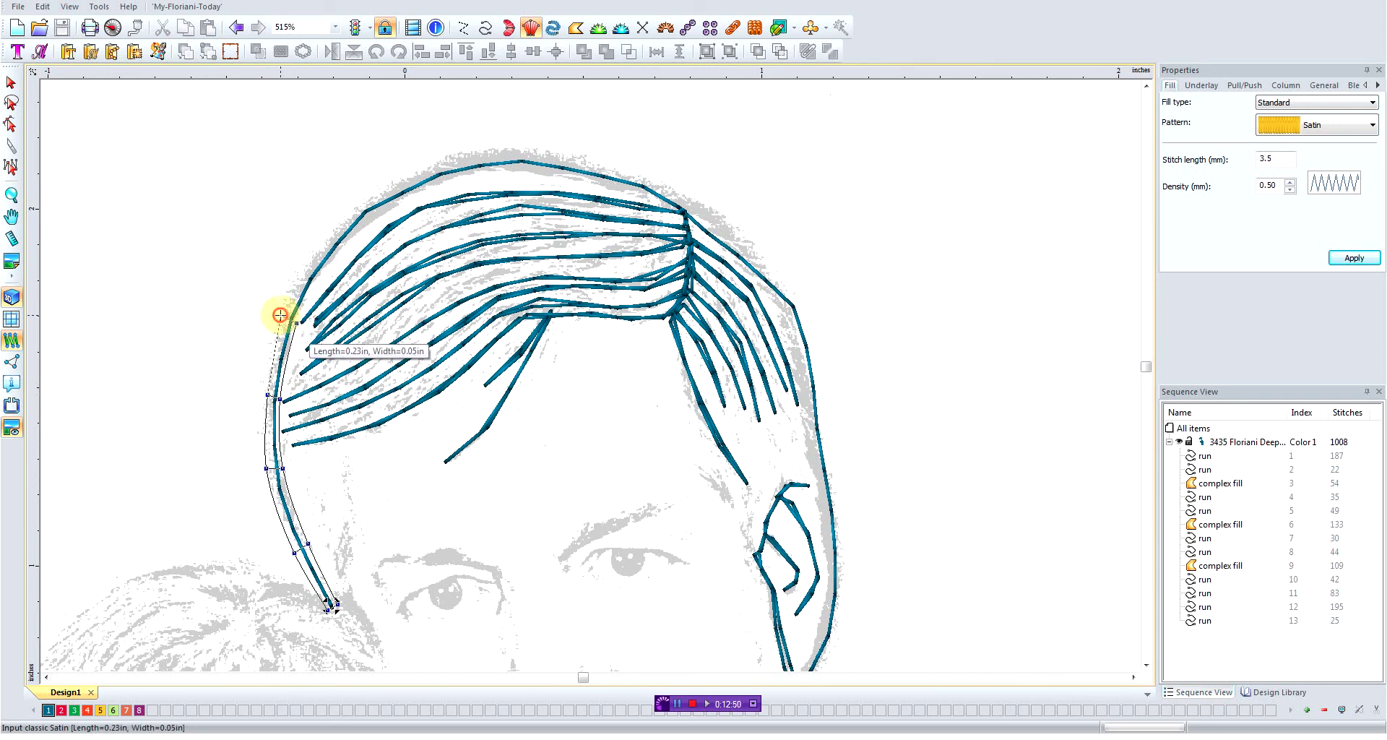
# Carry the jagged satin outline over the upper left hairline and across the crown.
pyautogui.click(280, 314)
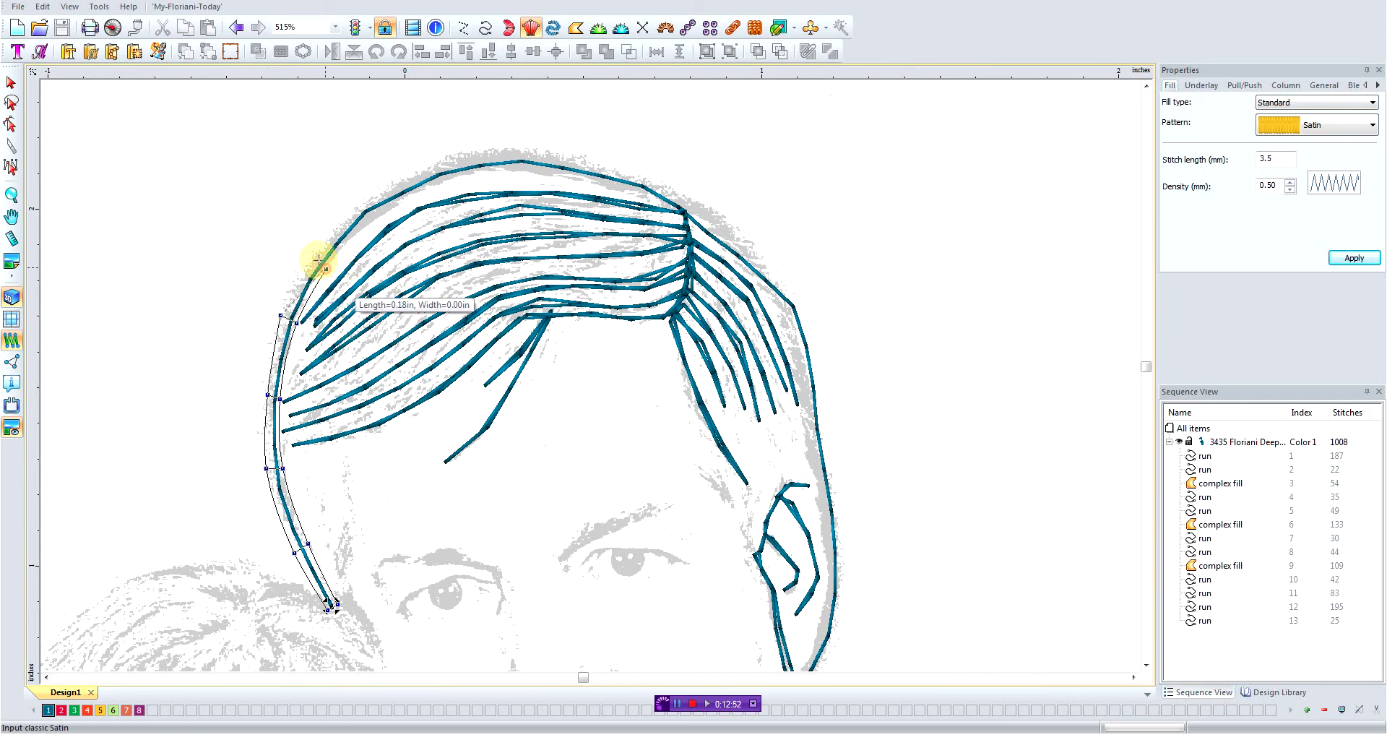
pyautogui.click(316, 257)
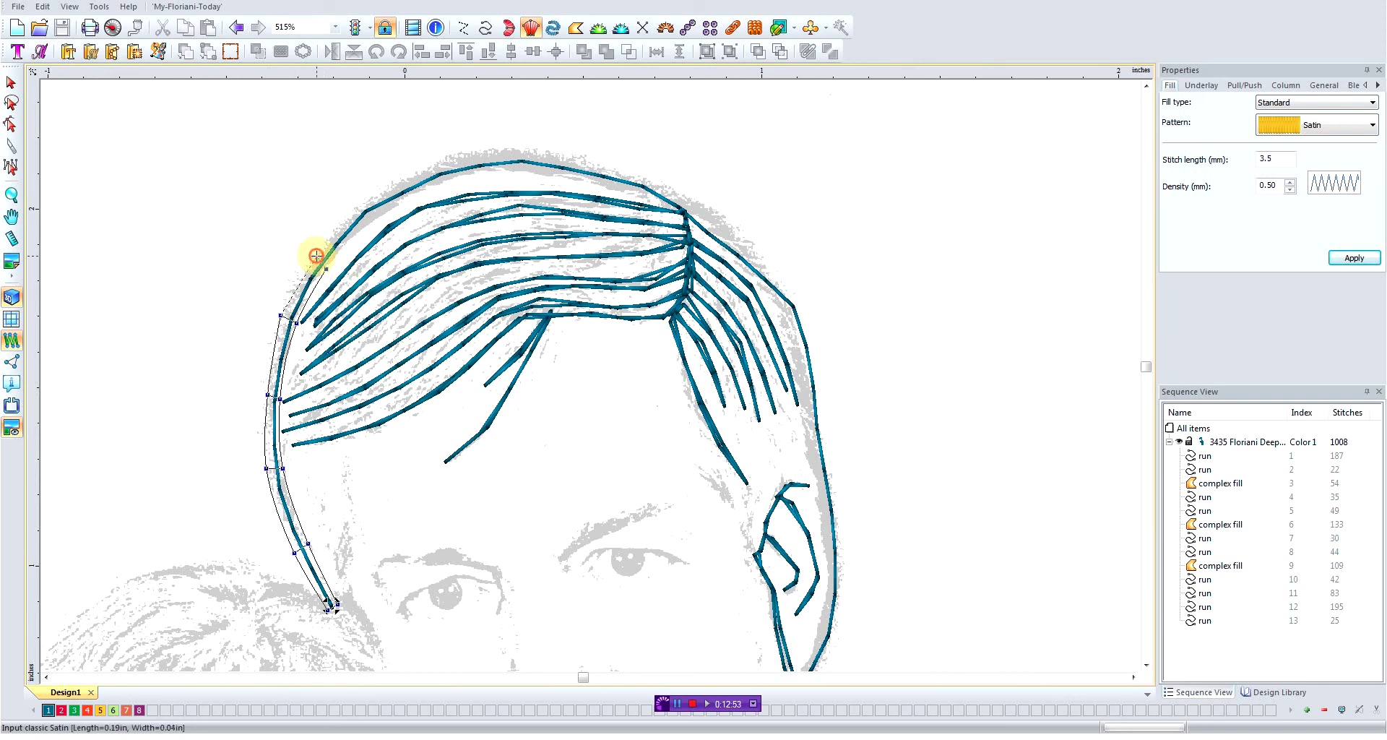
pyautogui.click(367, 226)
pyautogui.click(358, 209)
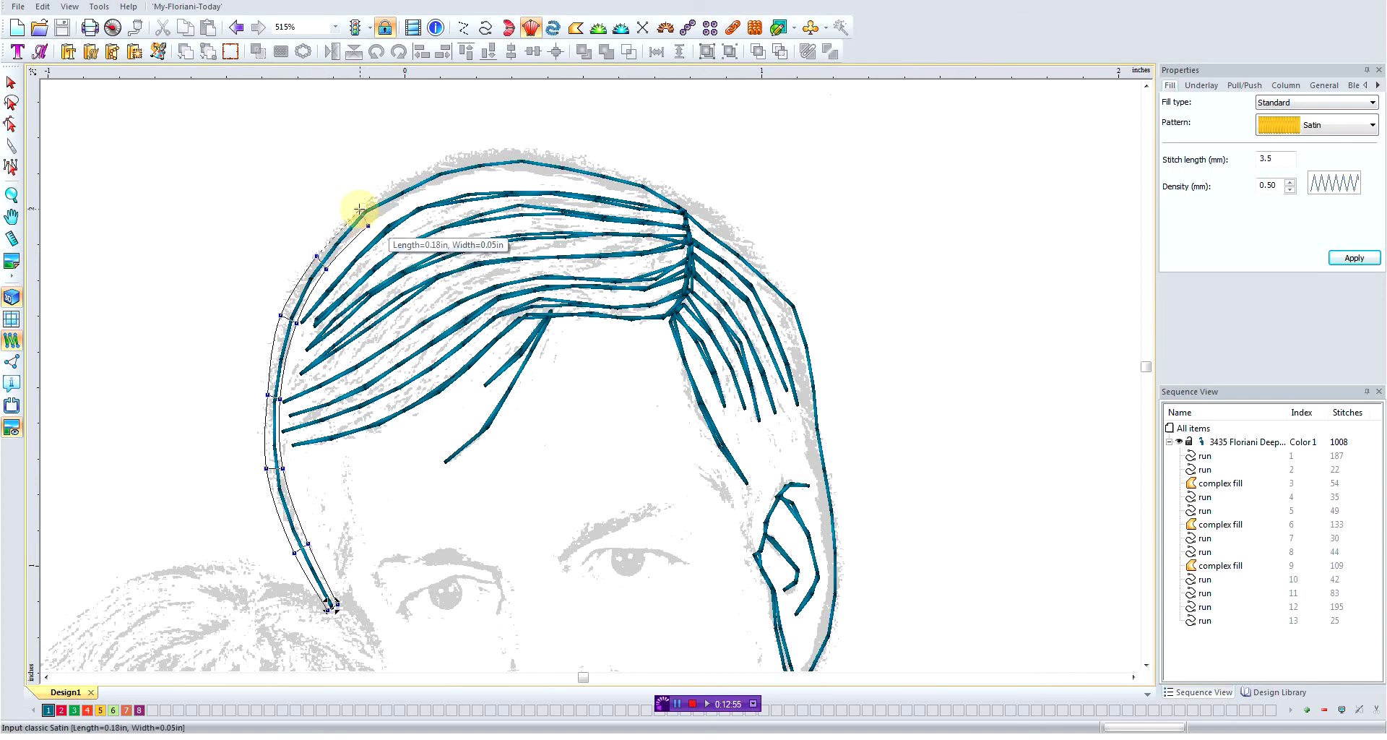
pyautogui.click(423, 193)
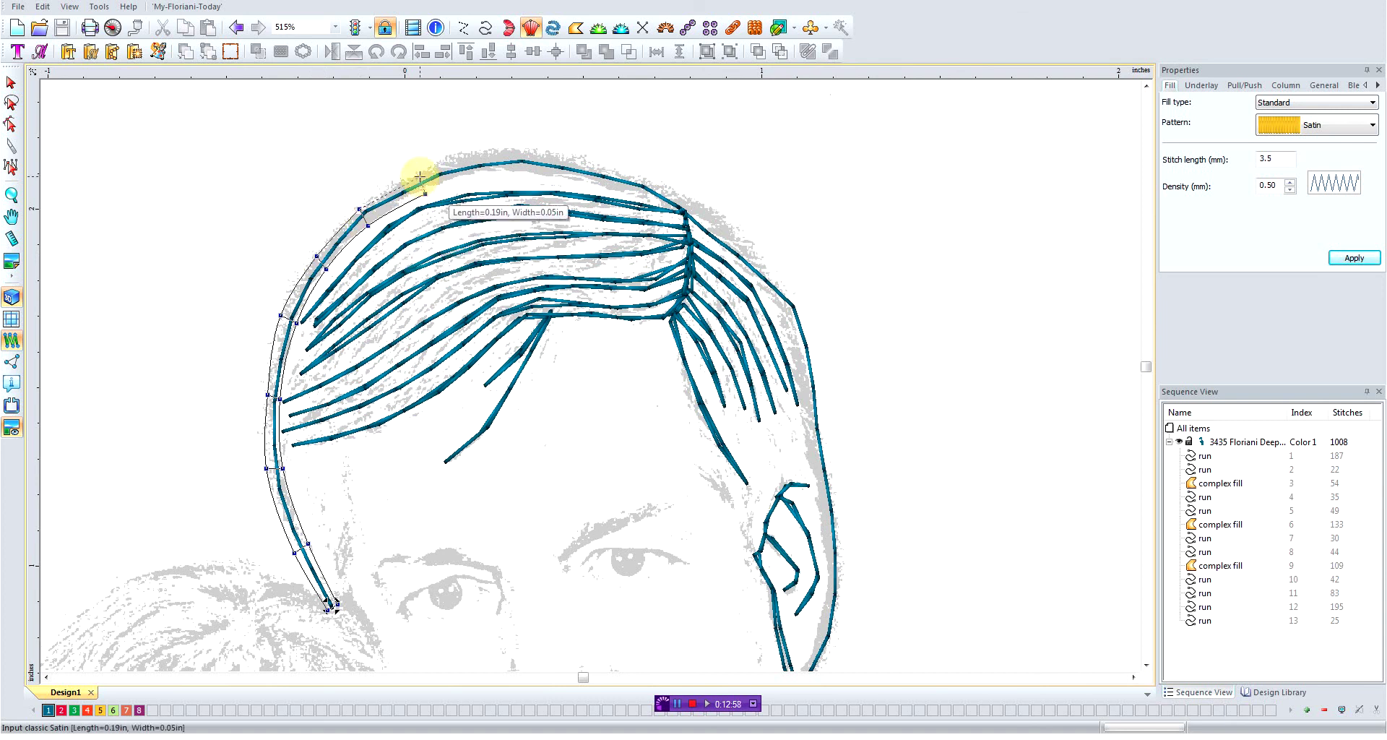
pyautogui.click(419, 177)
pyautogui.click(458, 179)
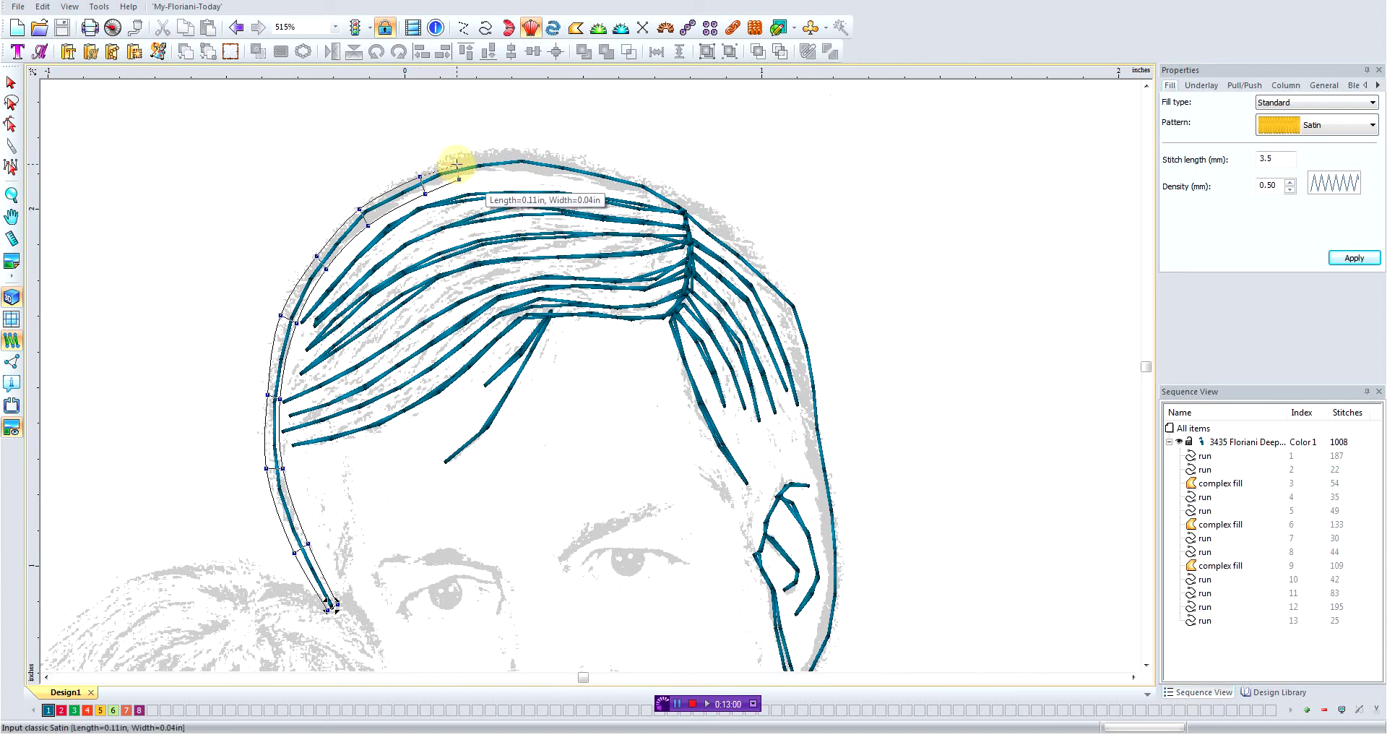
pyautogui.click(456, 164)
pyautogui.click(518, 174)
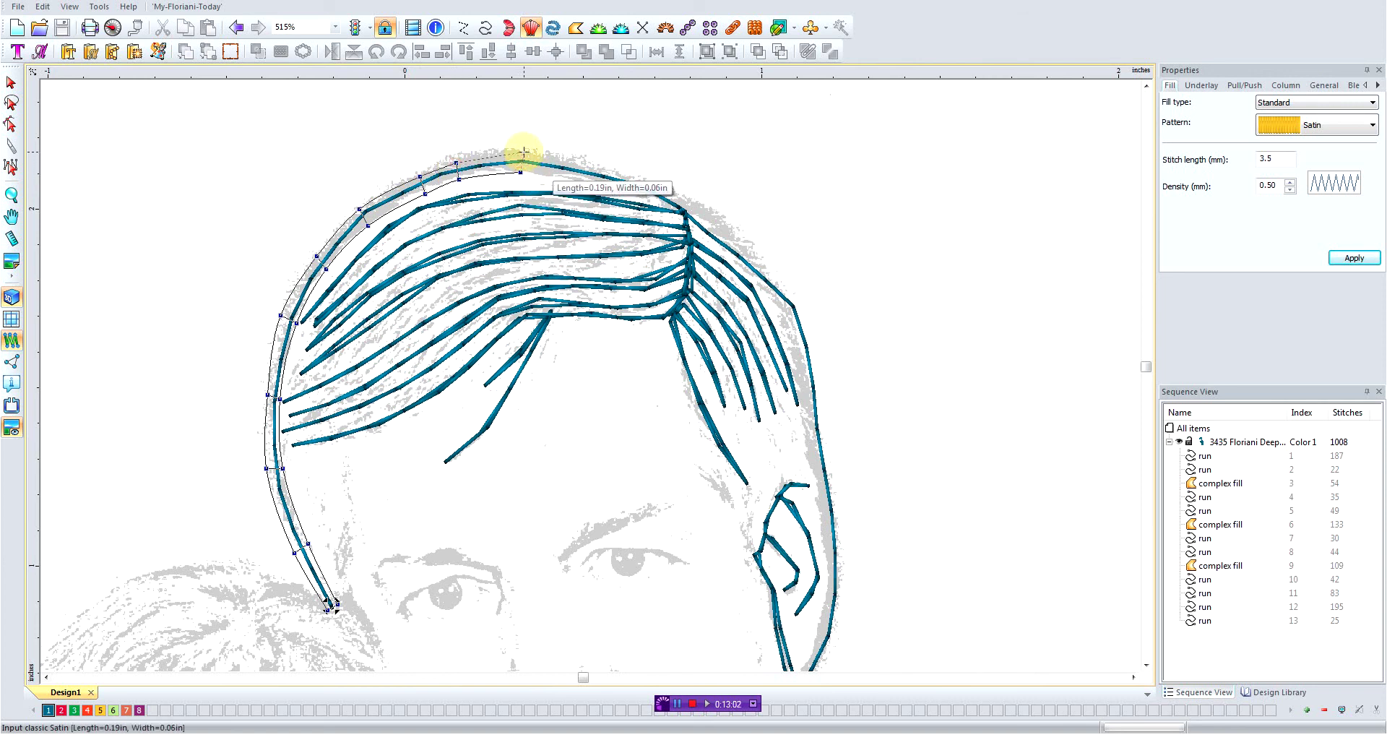
pyautogui.click(523, 152)
pyautogui.click(580, 180)
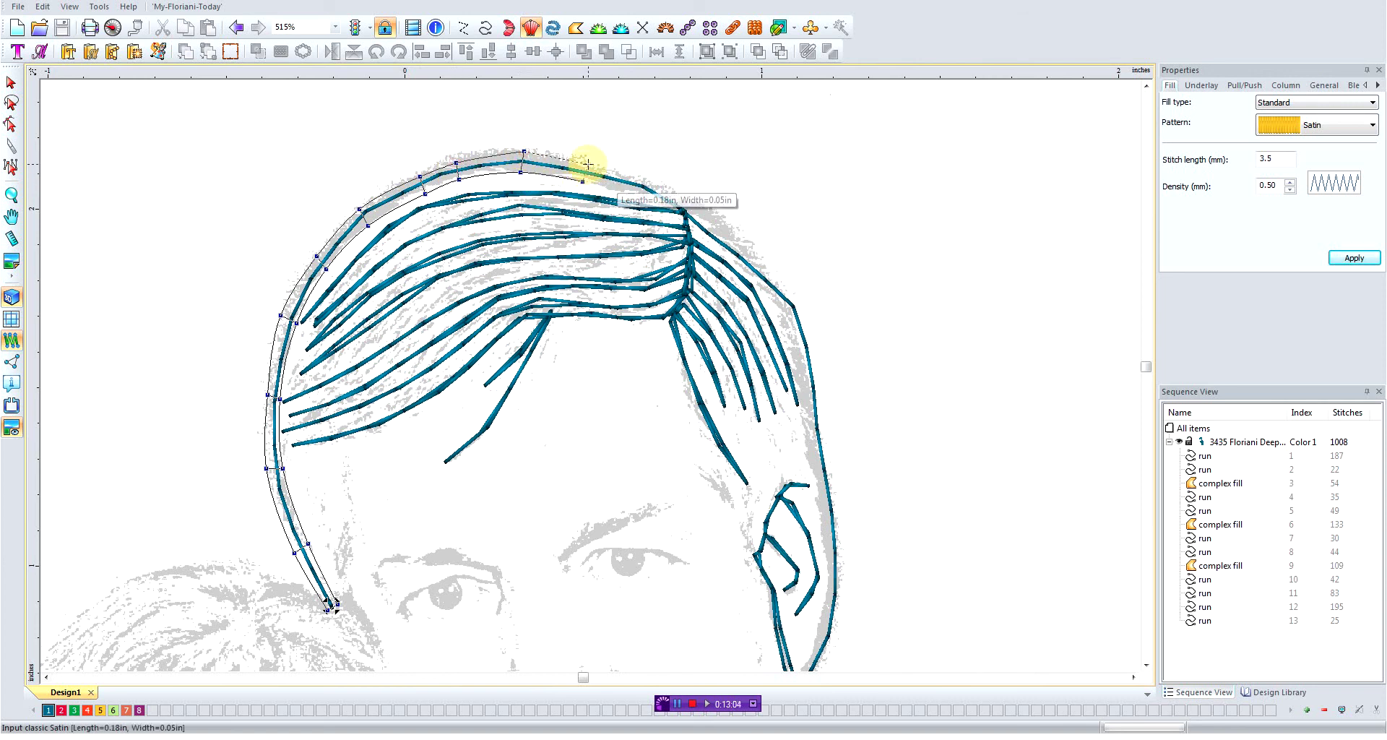
pyautogui.click(586, 164)
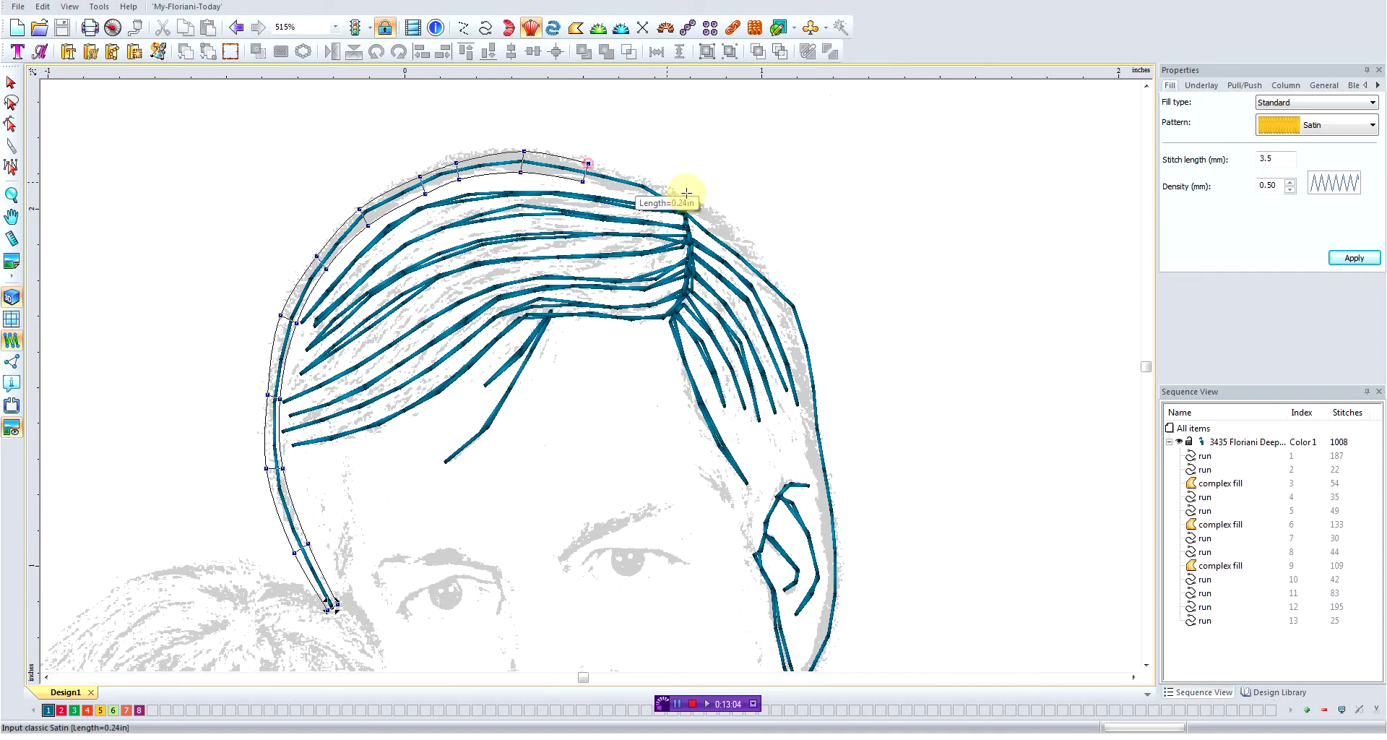
pyautogui.click(645, 194)
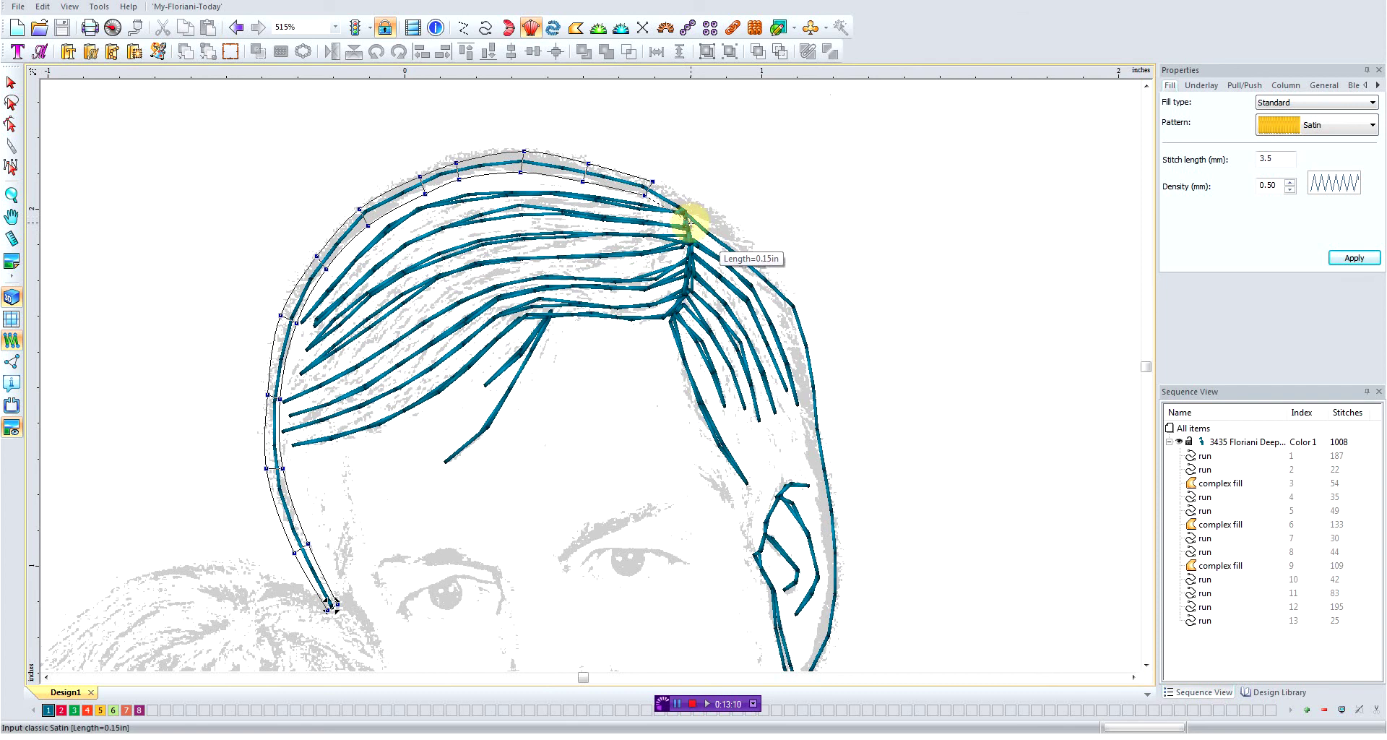
# Bring the outline down the right side of the hair, past the ear.
pyautogui.click(689, 220)
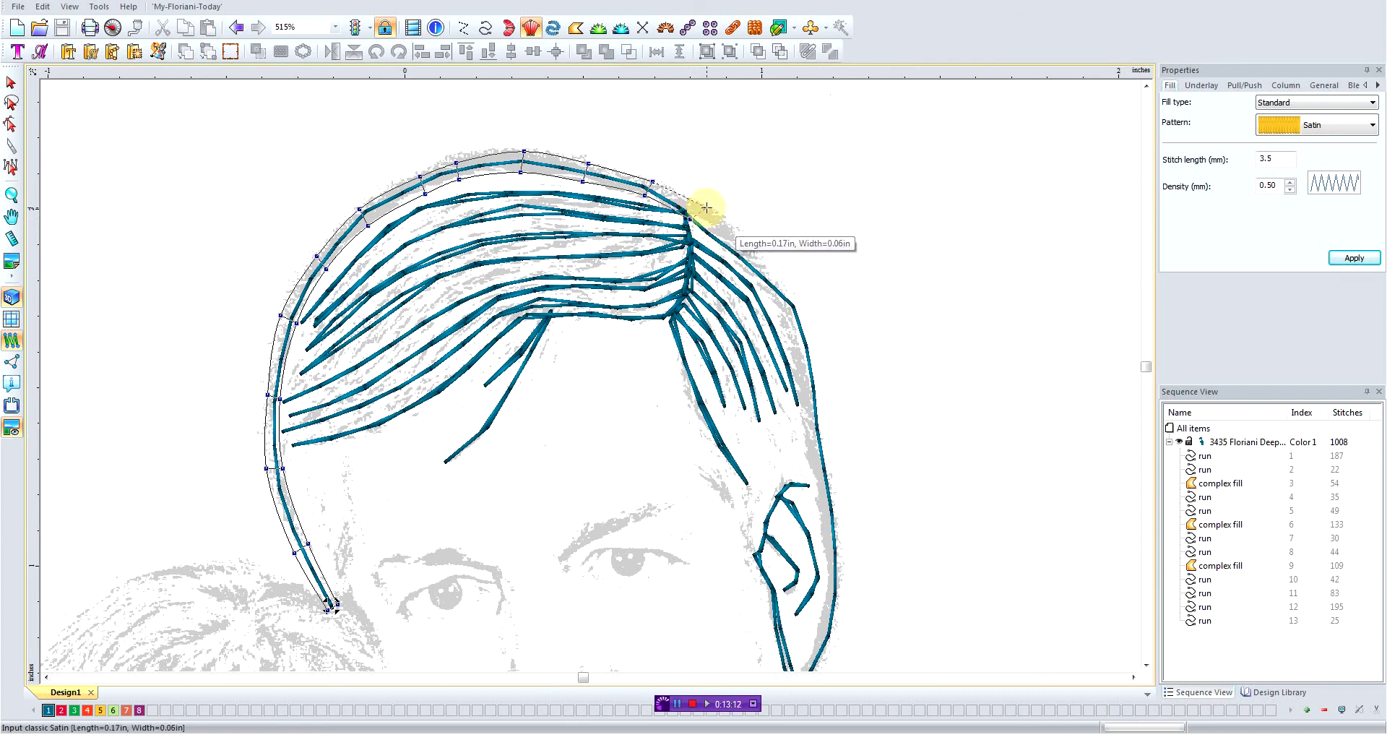
pyautogui.click(726, 253)
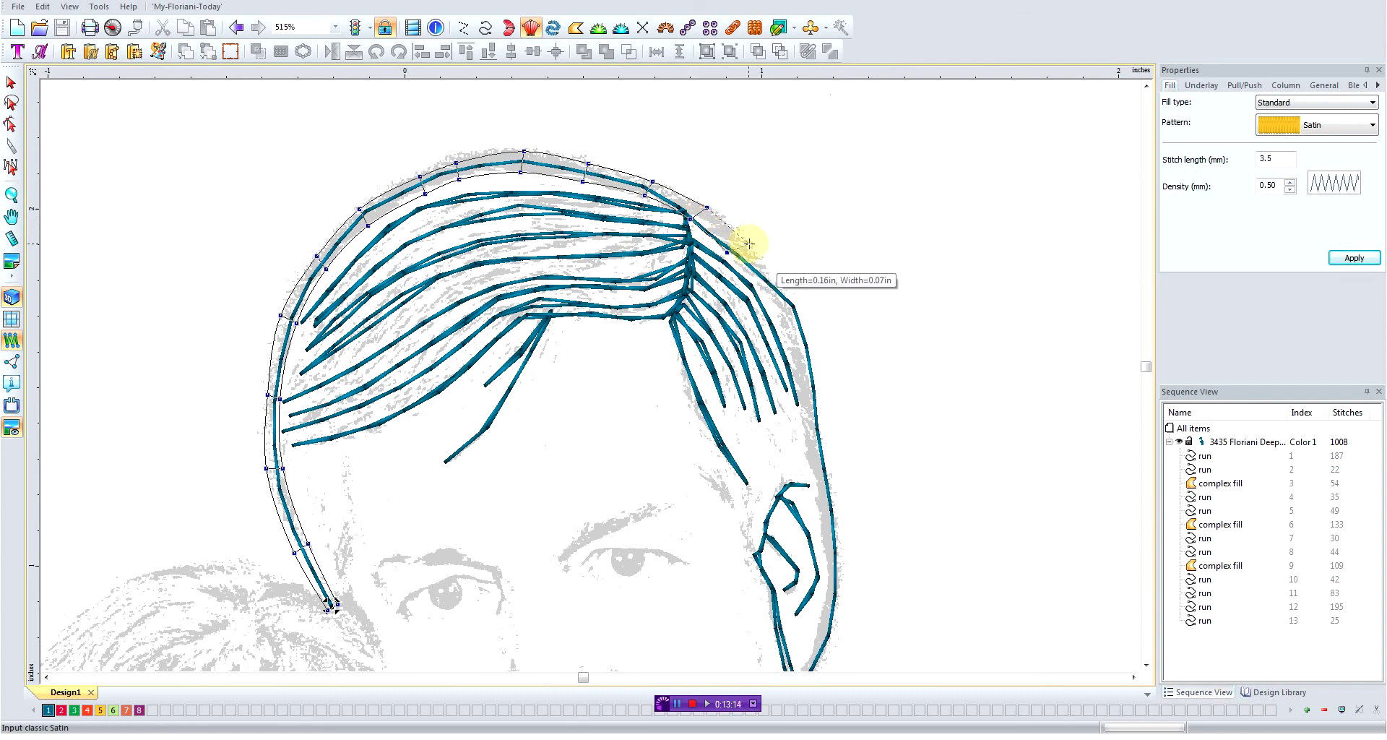
pyautogui.click(749, 242)
pyautogui.click(768, 295)
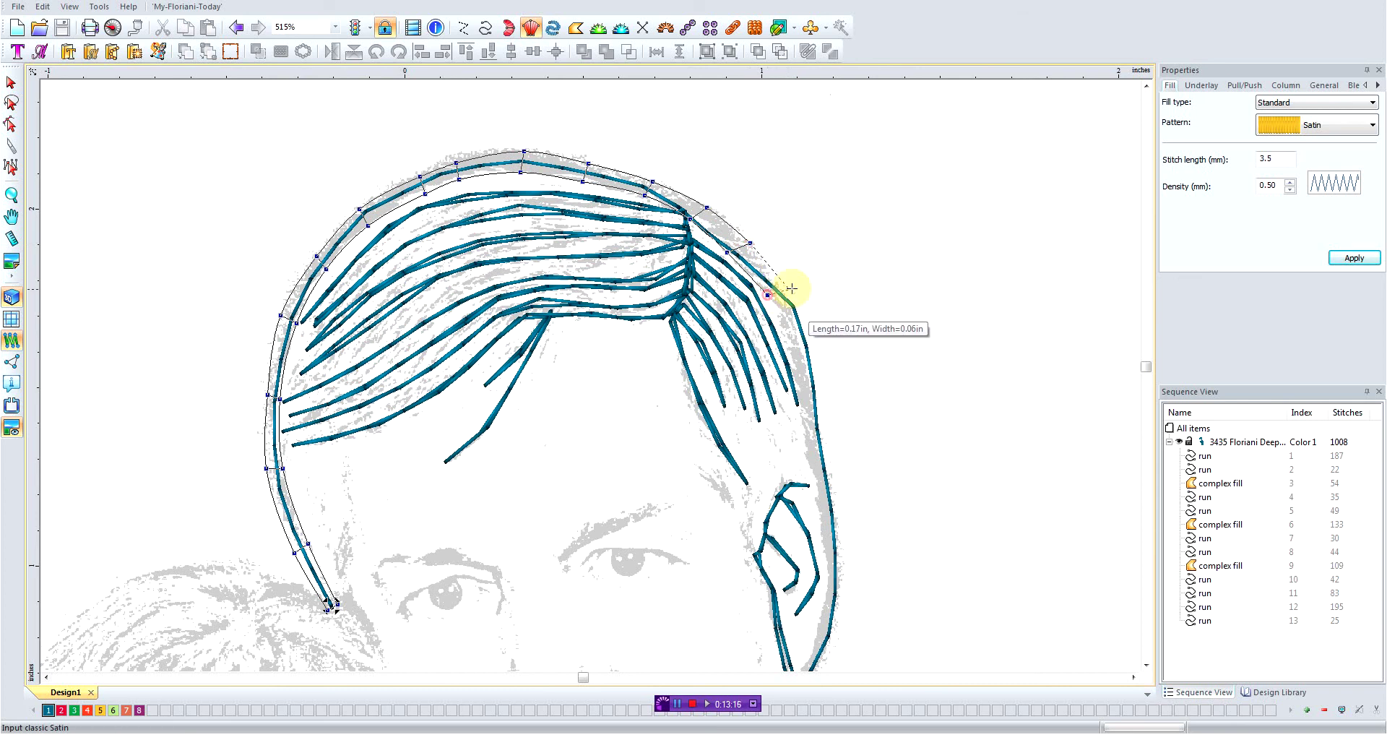
pyautogui.click(799, 366)
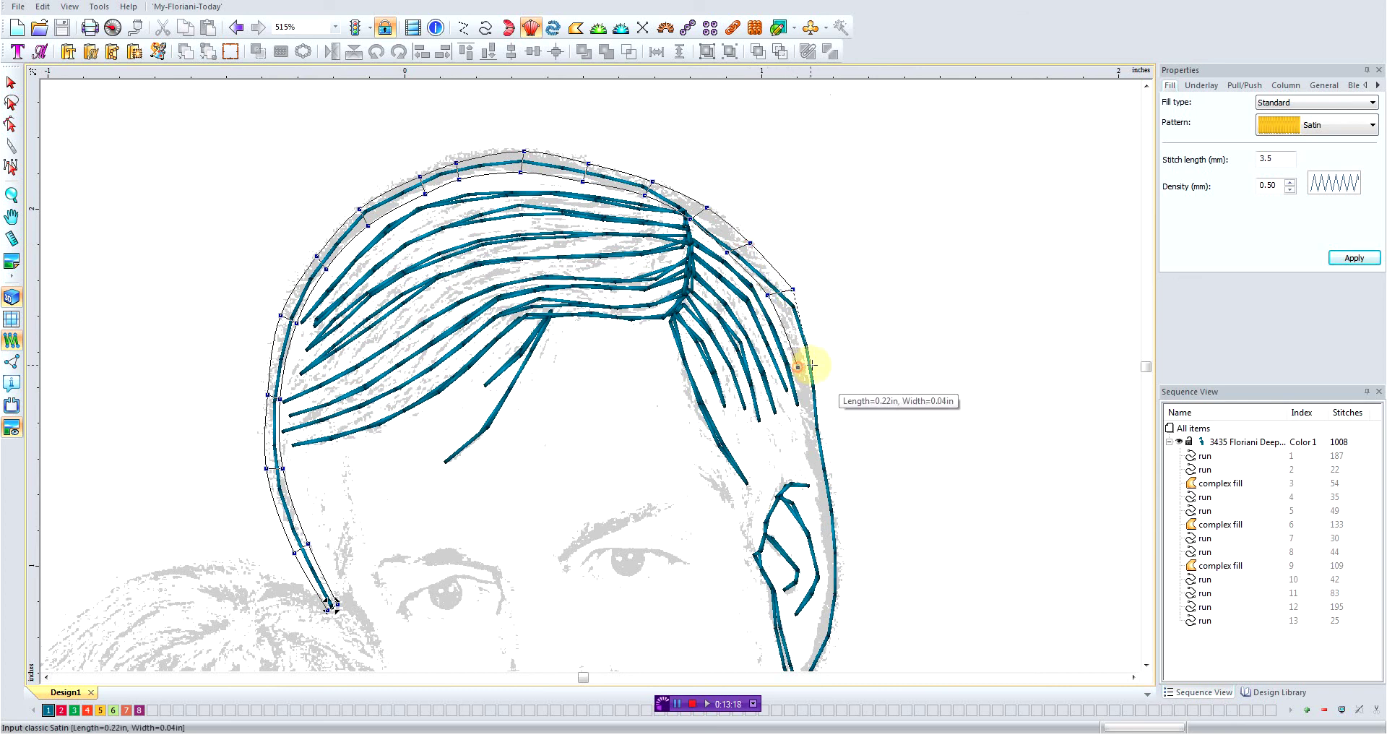
pyautogui.click(818, 364)
pyautogui.click(808, 439)
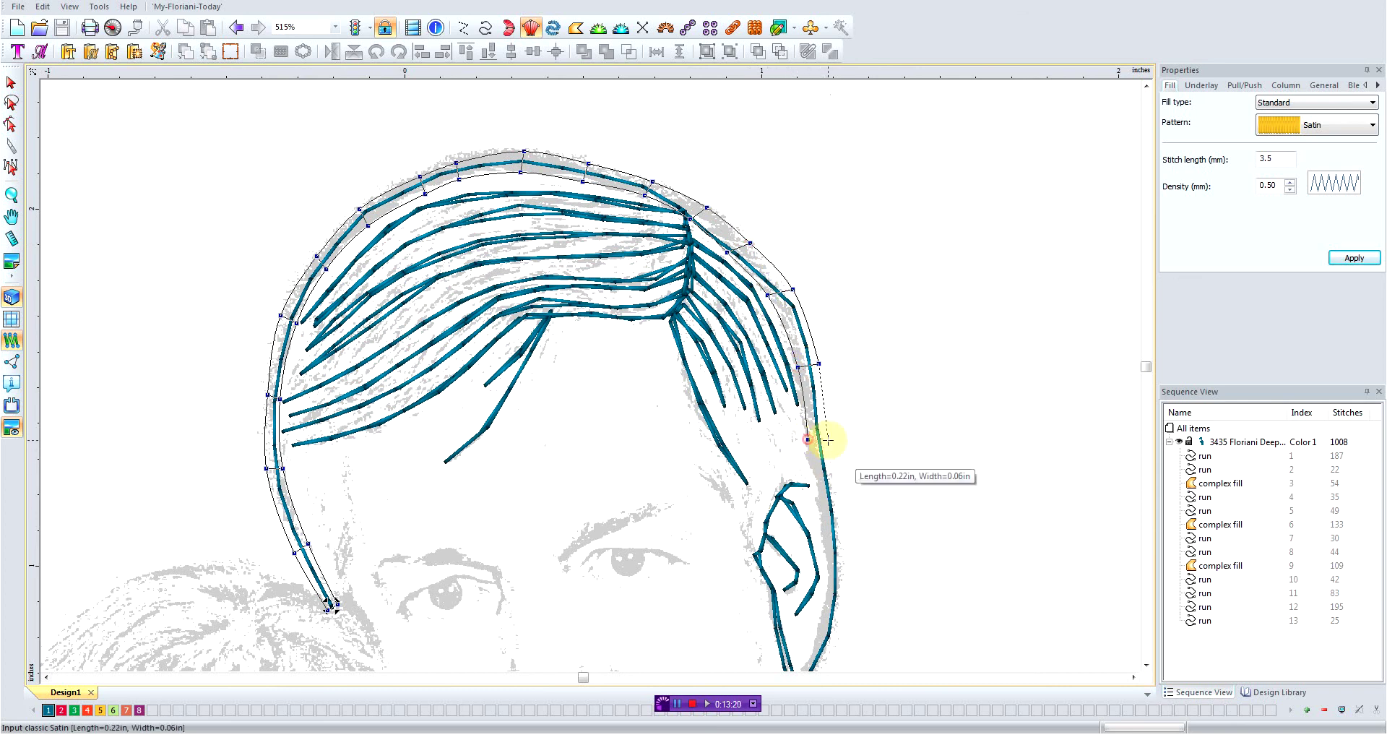
pyautogui.click(822, 516)
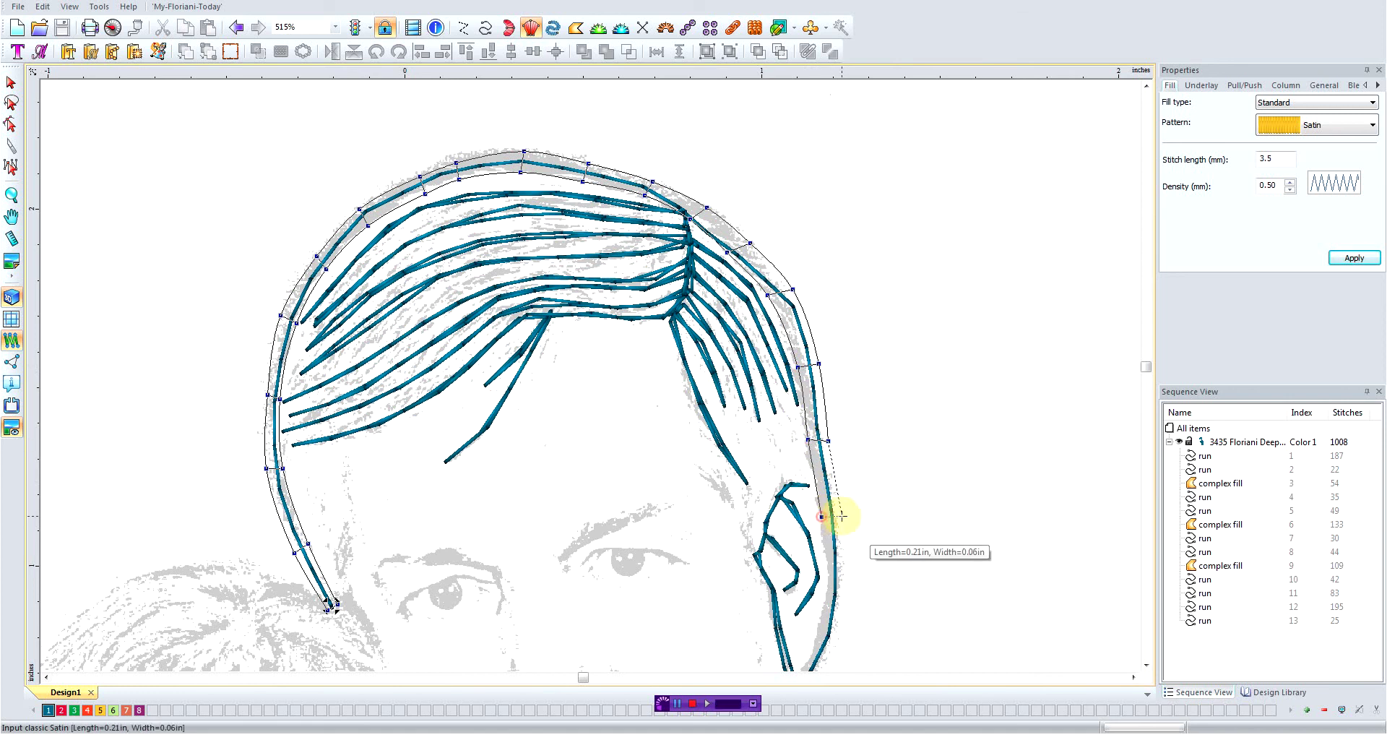
pyautogui.click(826, 576)
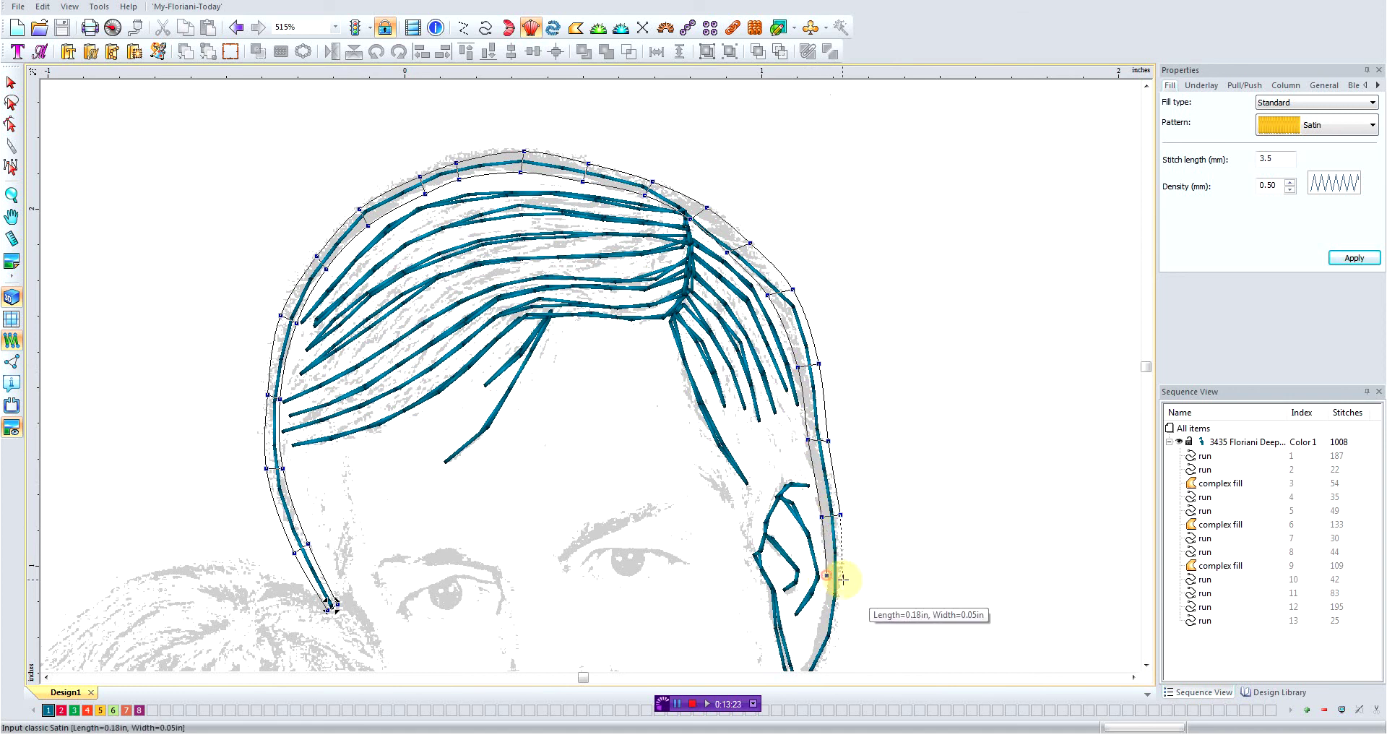
pyautogui.click(843, 580)
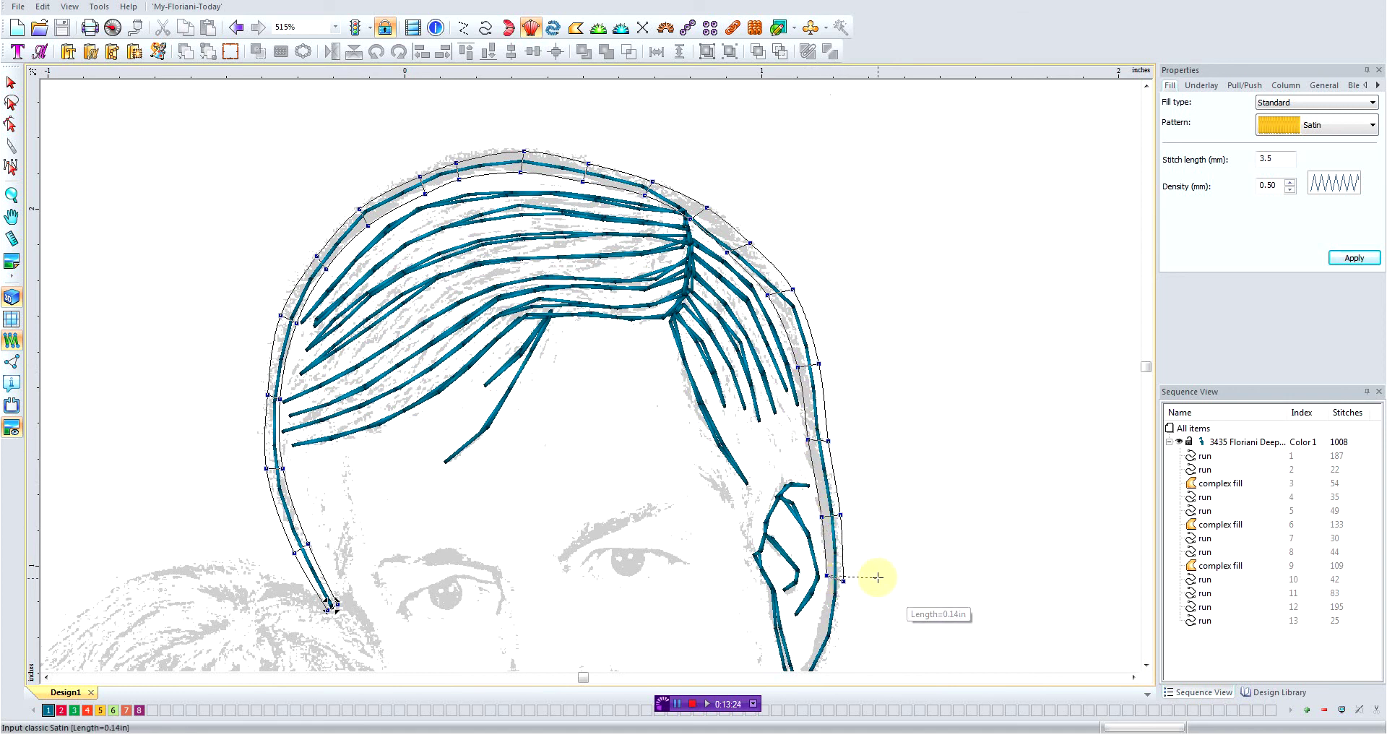
# End the outline near the jawline and generate the 471-stitch satin border.
pyautogui.click(1146, 665)
pyautogui.scroll(-1, 821, 476)
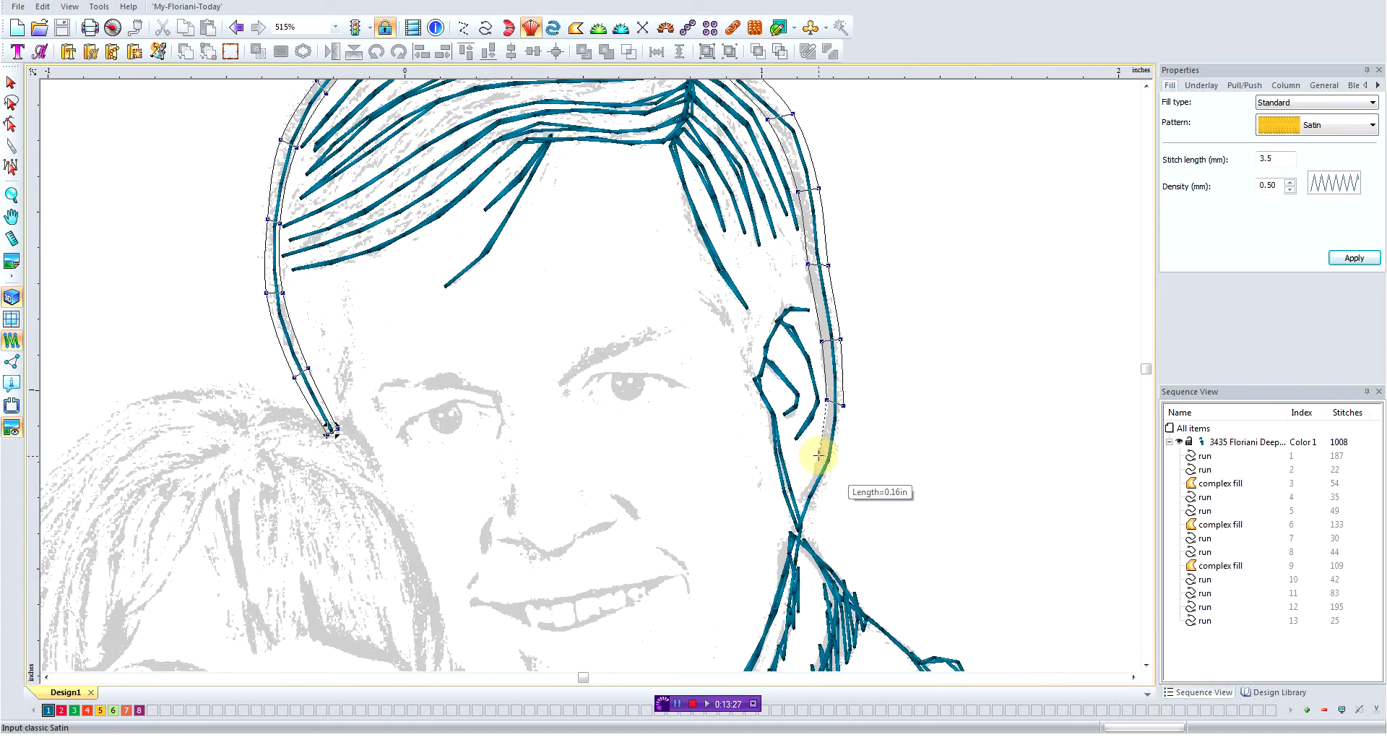
pyautogui.click(821, 456)
pyautogui.click(834, 466)
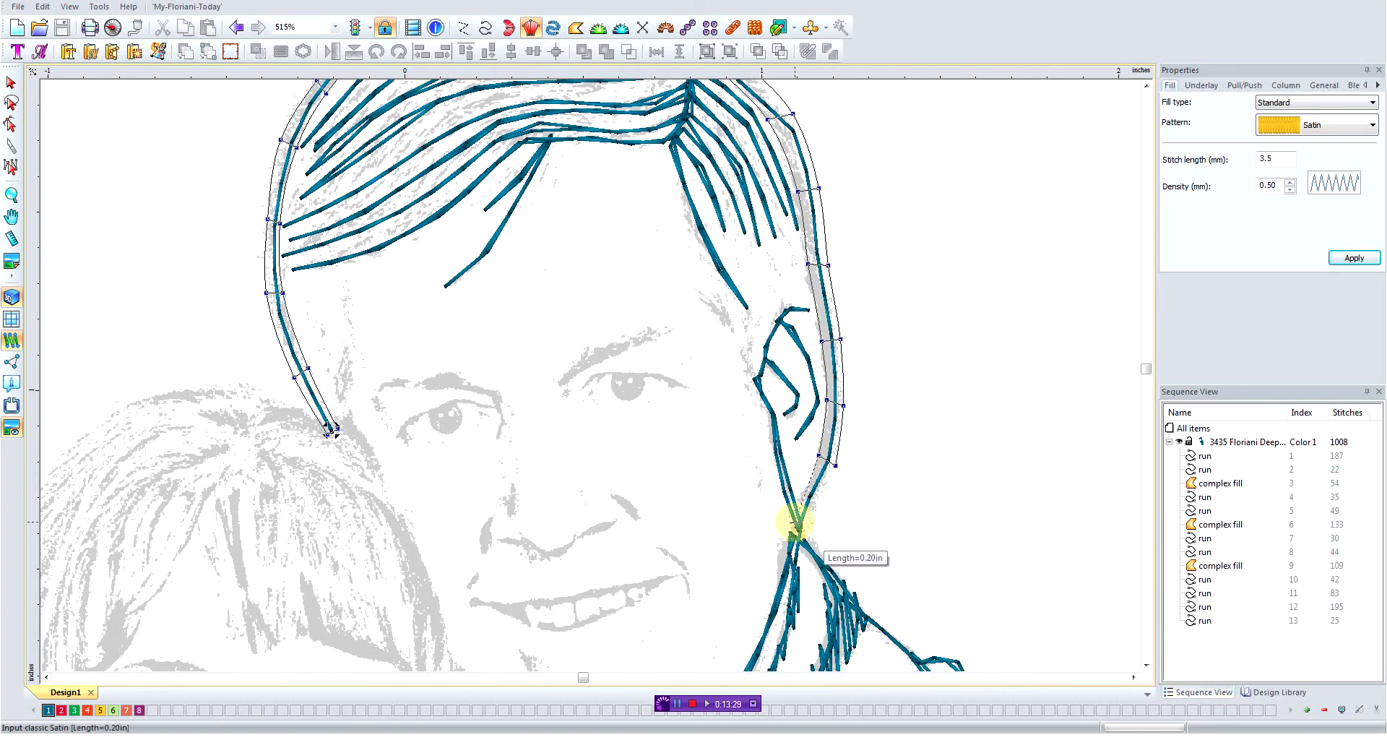
pyautogui.click(795, 528)
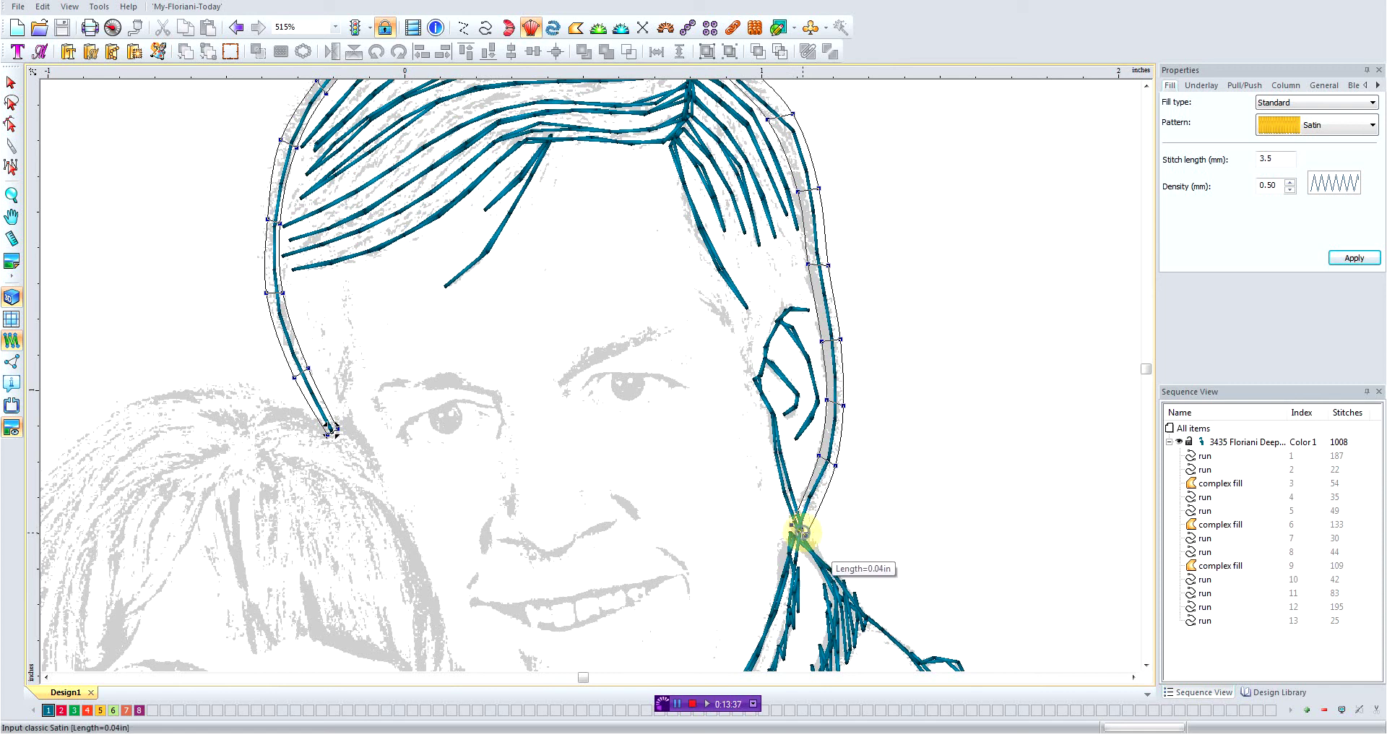
pyautogui.press('Return')
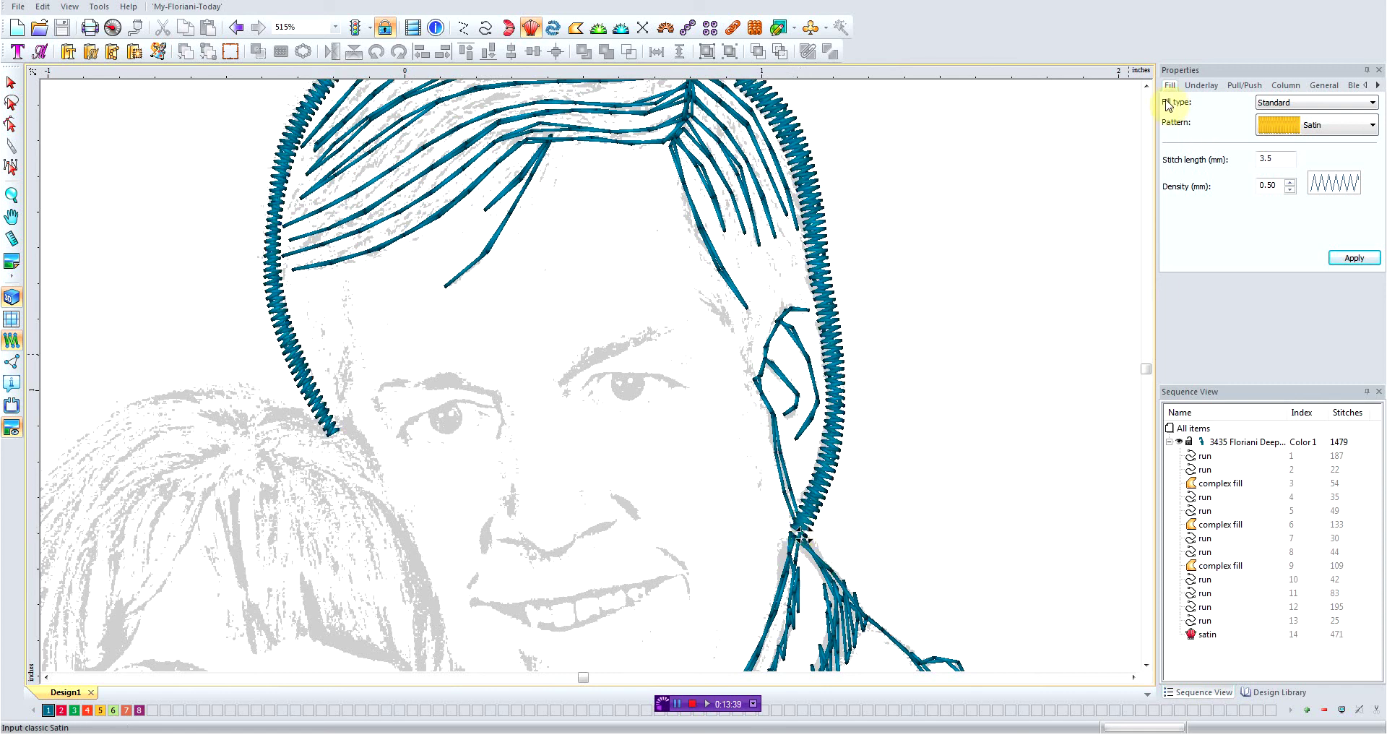
pyautogui.scroll(1, 867, 108)
# Select the man's satin head outline and raise its fill density to 0.70.
pyautogui.click(11, 81)
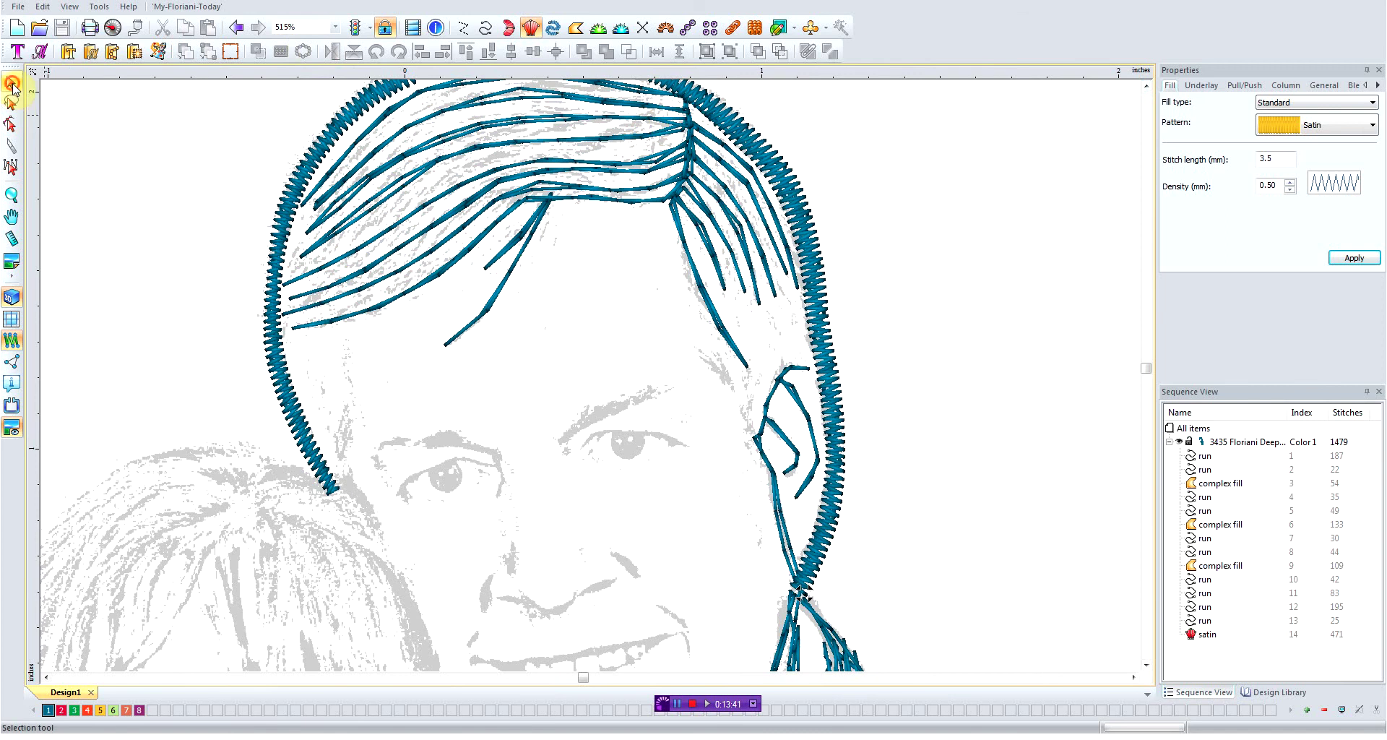
pyautogui.click(729, 228)
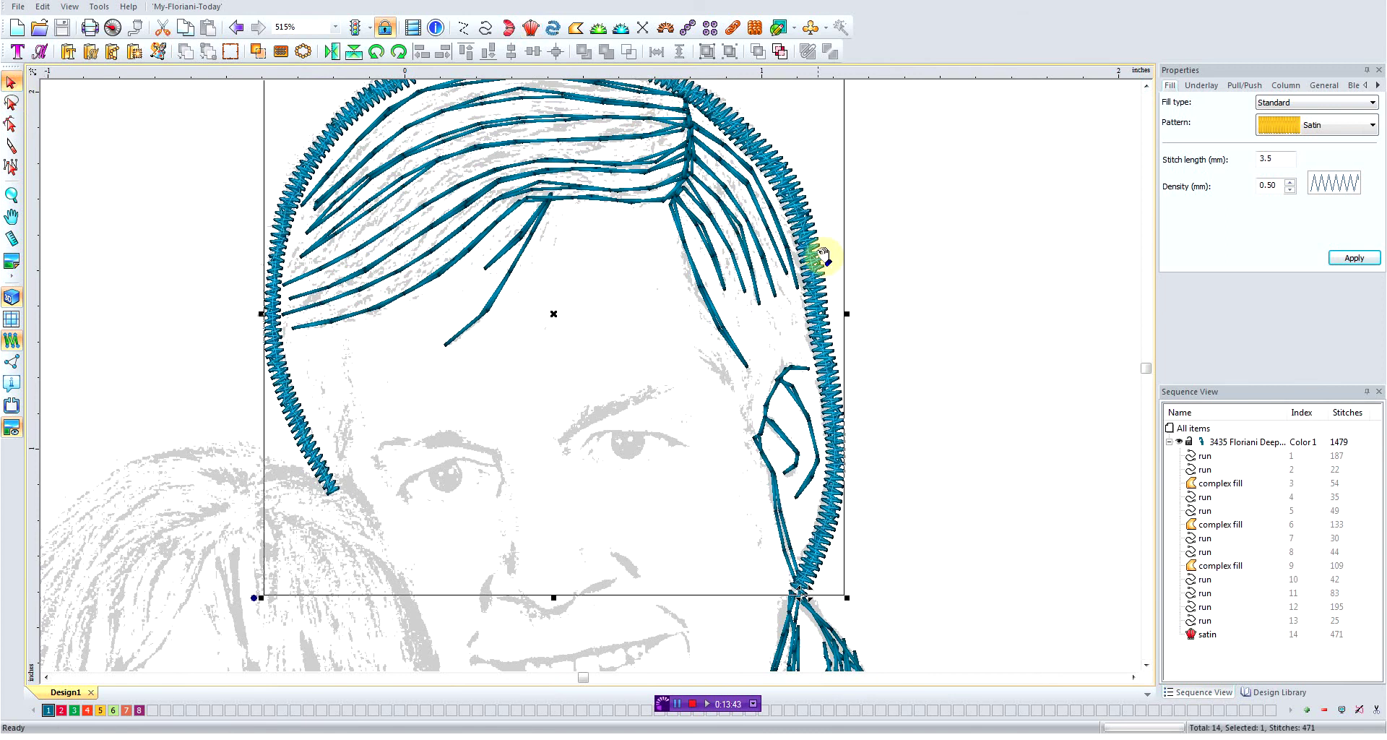
pyautogui.click(1292, 186)
pyautogui.click(1292, 186)
pyautogui.click(1354, 257)
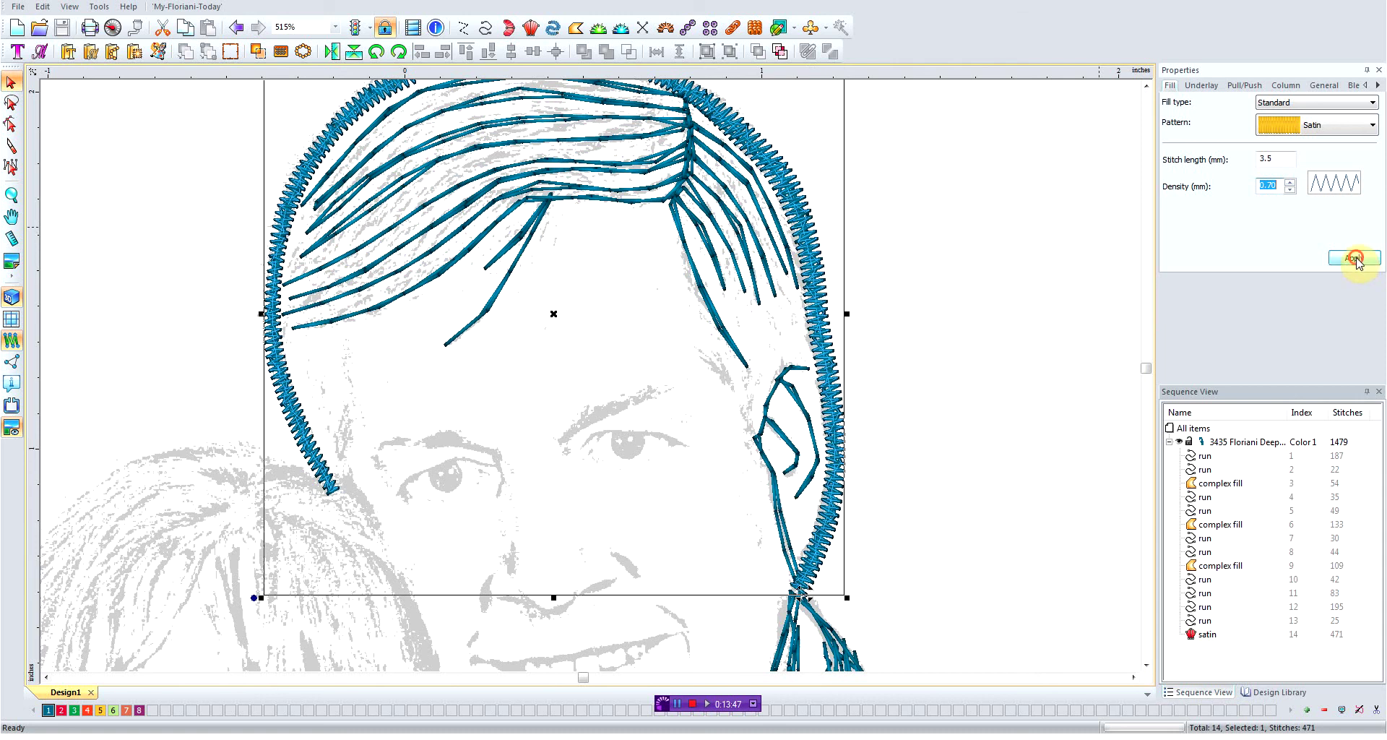
pyautogui.click(1019, 284)
pyautogui.scroll(-2, 649, 249)
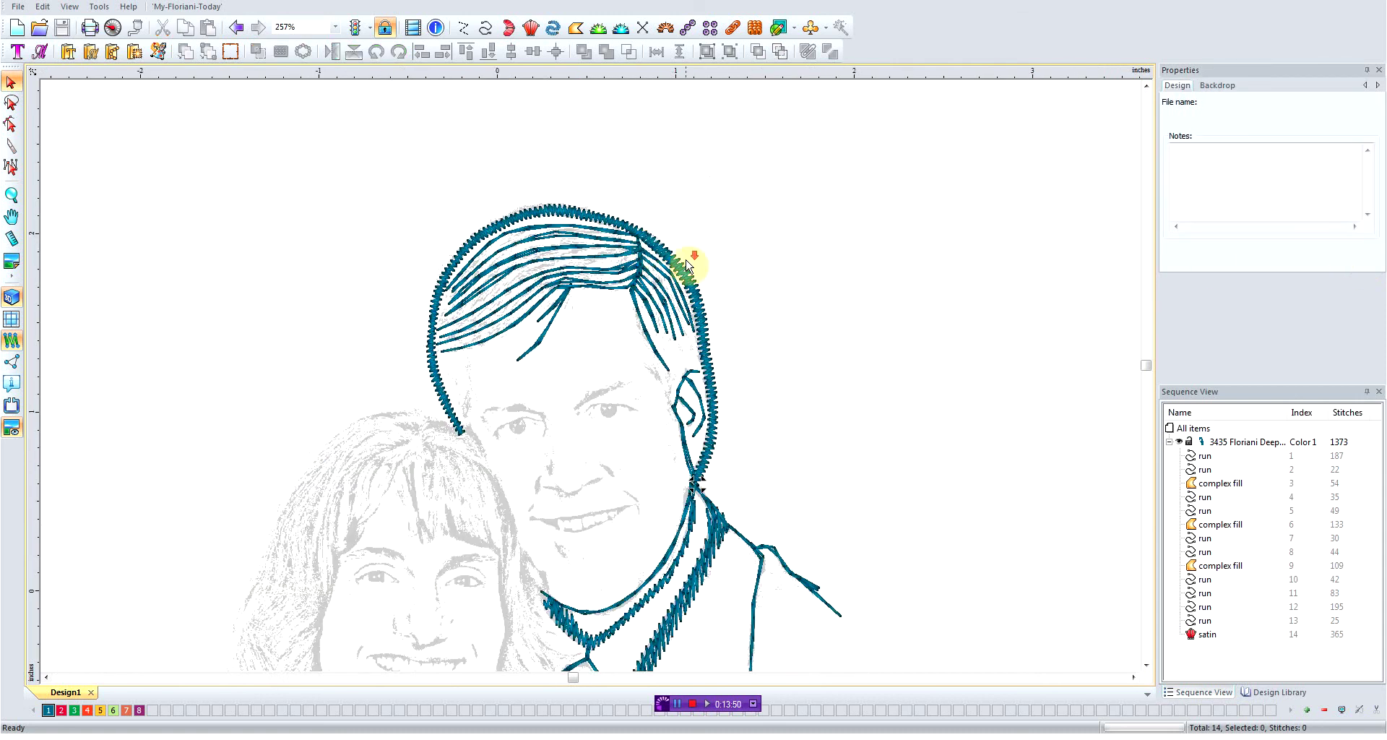
pyautogui.scroll(-2, 693, 260)
pyautogui.hotkey('ctrl', 'b')
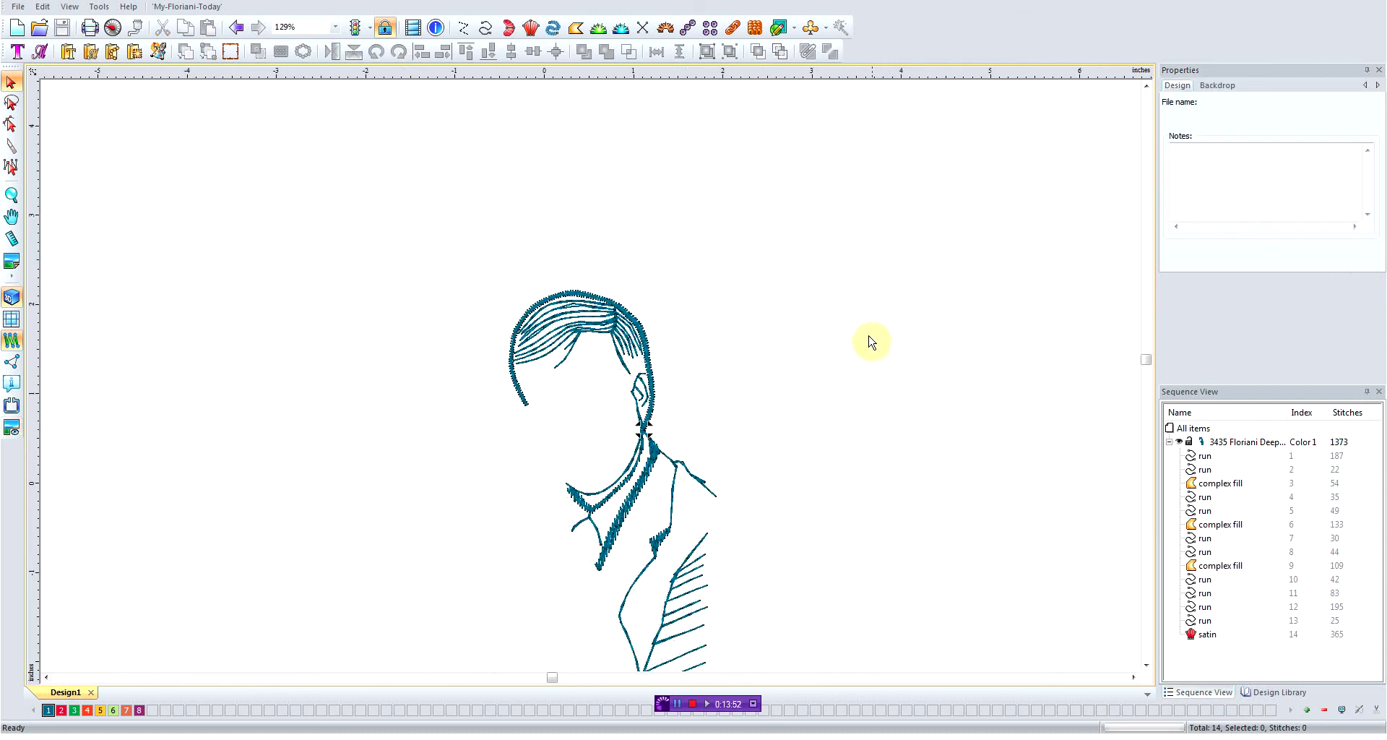
pyautogui.hotkey('ctrl', 'b')
pyautogui.hotkey('ctrl', 'b')
pyautogui.hotkey('ctrl', 'b')
pyautogui.hotkey('ctrl', 'b')
pyautogui.hotkey('ctrl', 'b')
pyautogui.scroll(1, 582, 303)
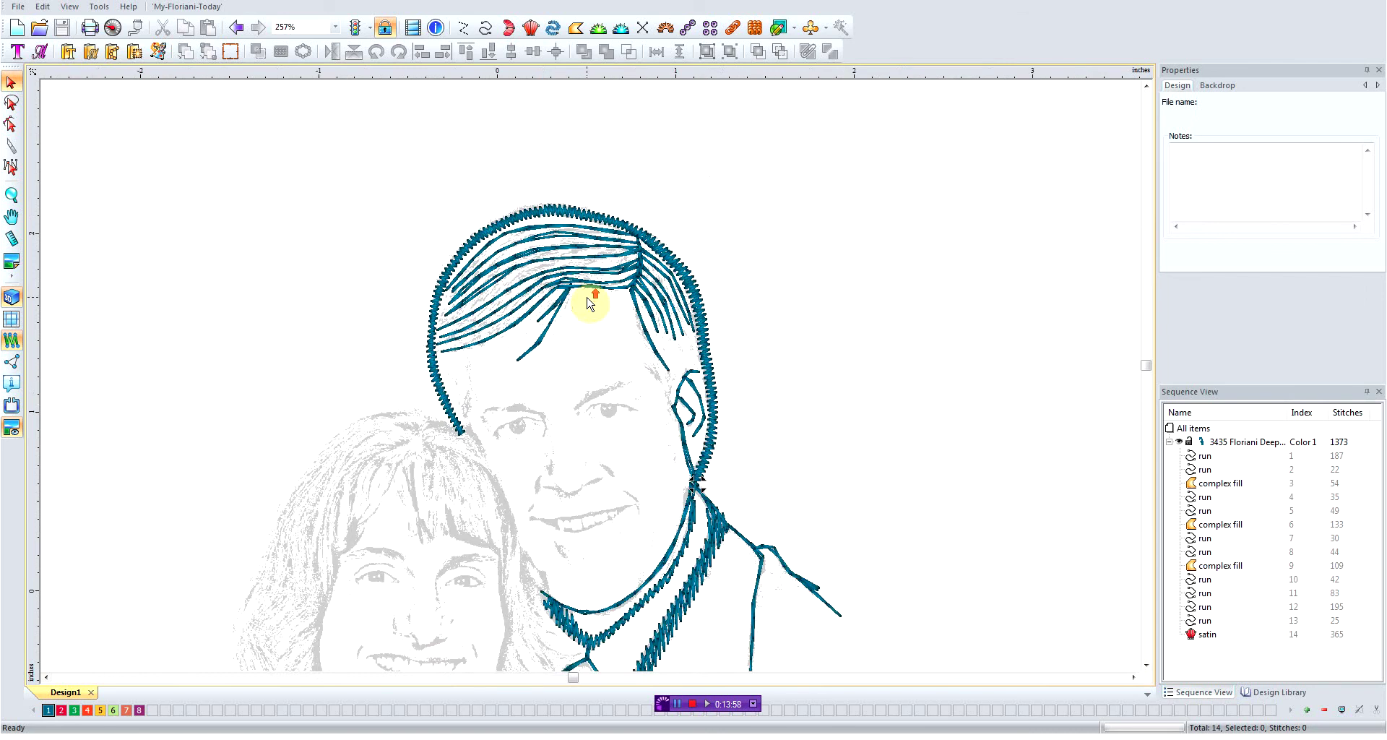
pyautogui.scroll(1, 588, 301)
pyautogui.click(827, 328)
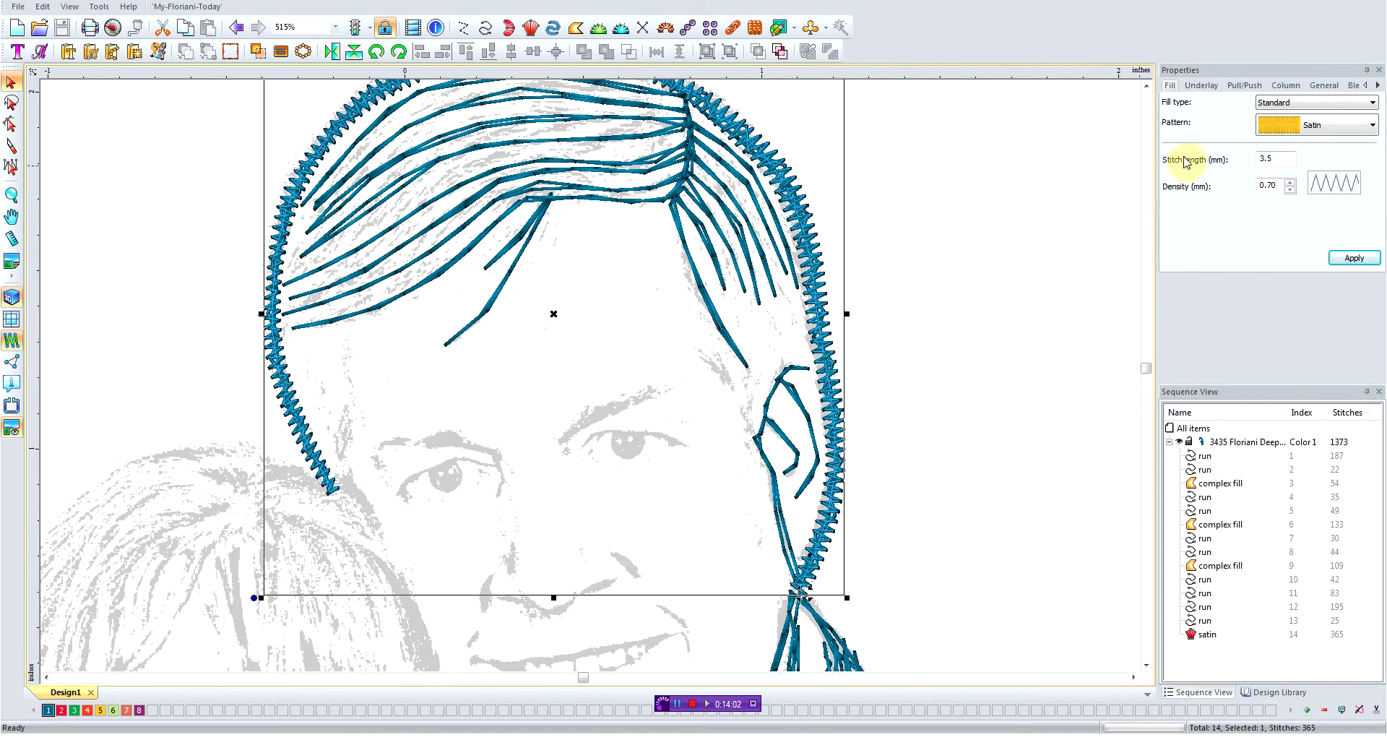
# Remove the head outline's parallel underlay and give it 80% percentage pull compensation.
pyautogui.click(1201, 85)
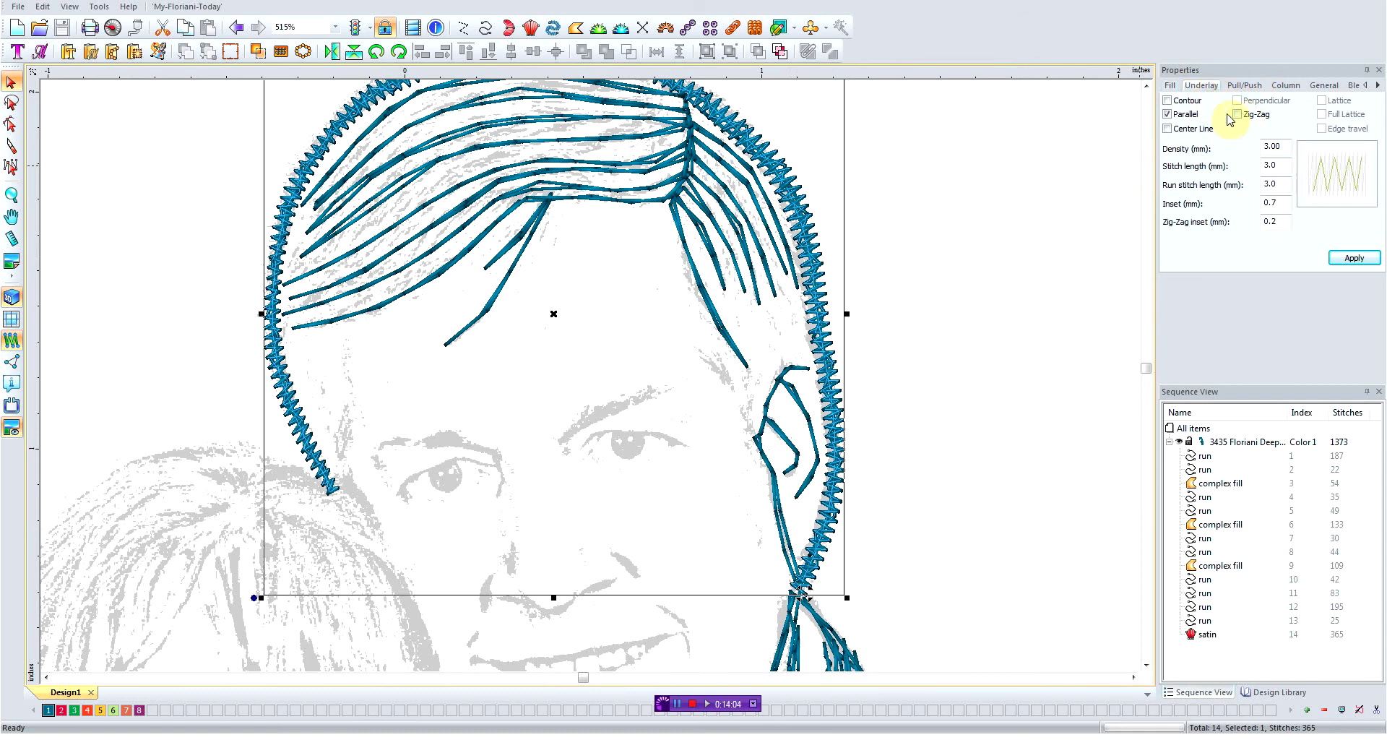
pyautogui.click(1169, 115)
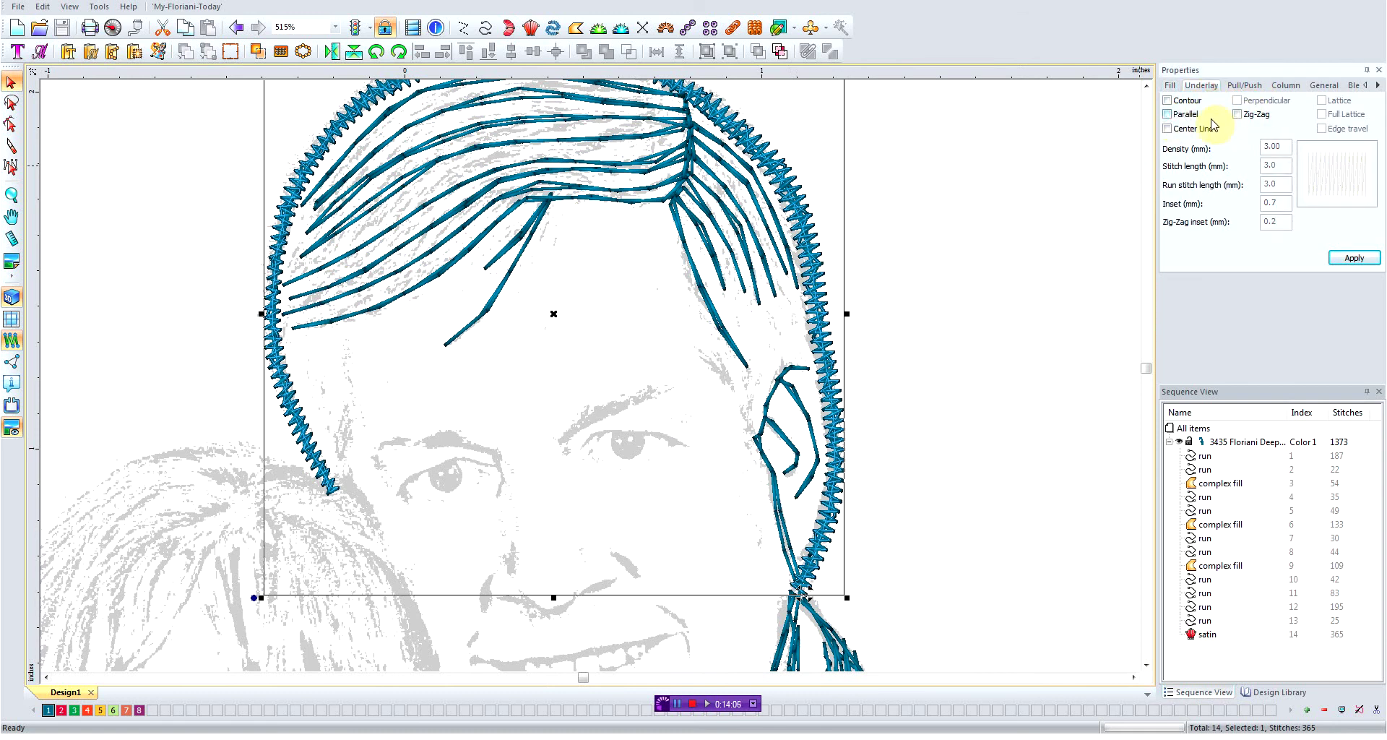
pyautogui.click(1247, 86)
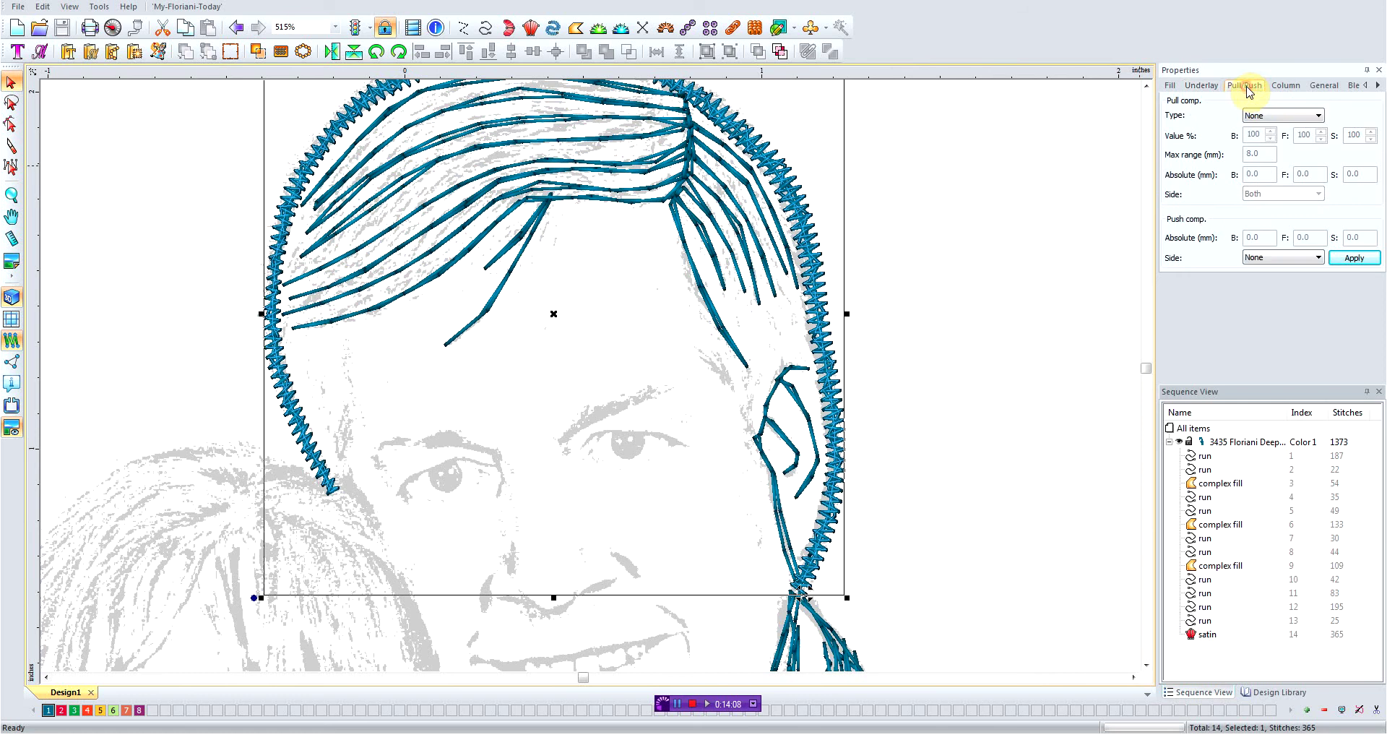
pyautogui.click(1275, 121)
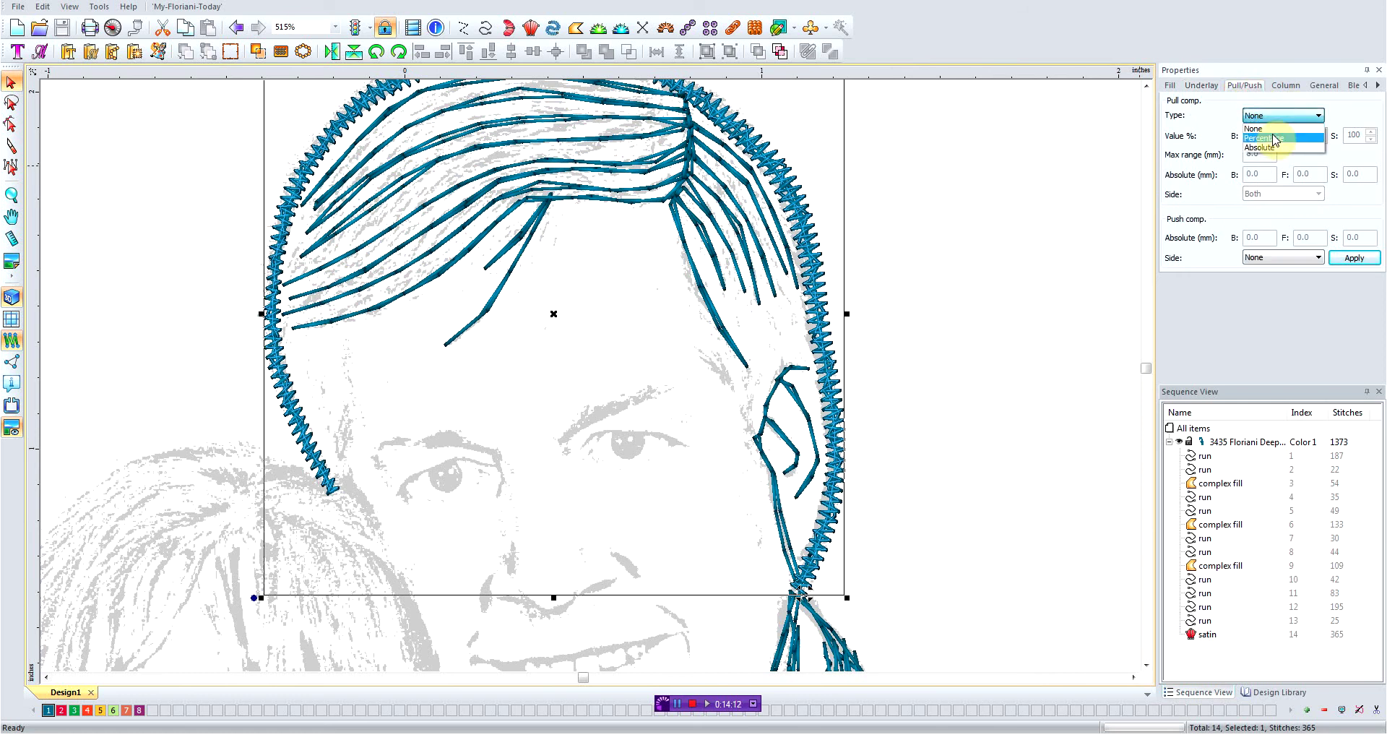
pyautogui.click(1277, 137)
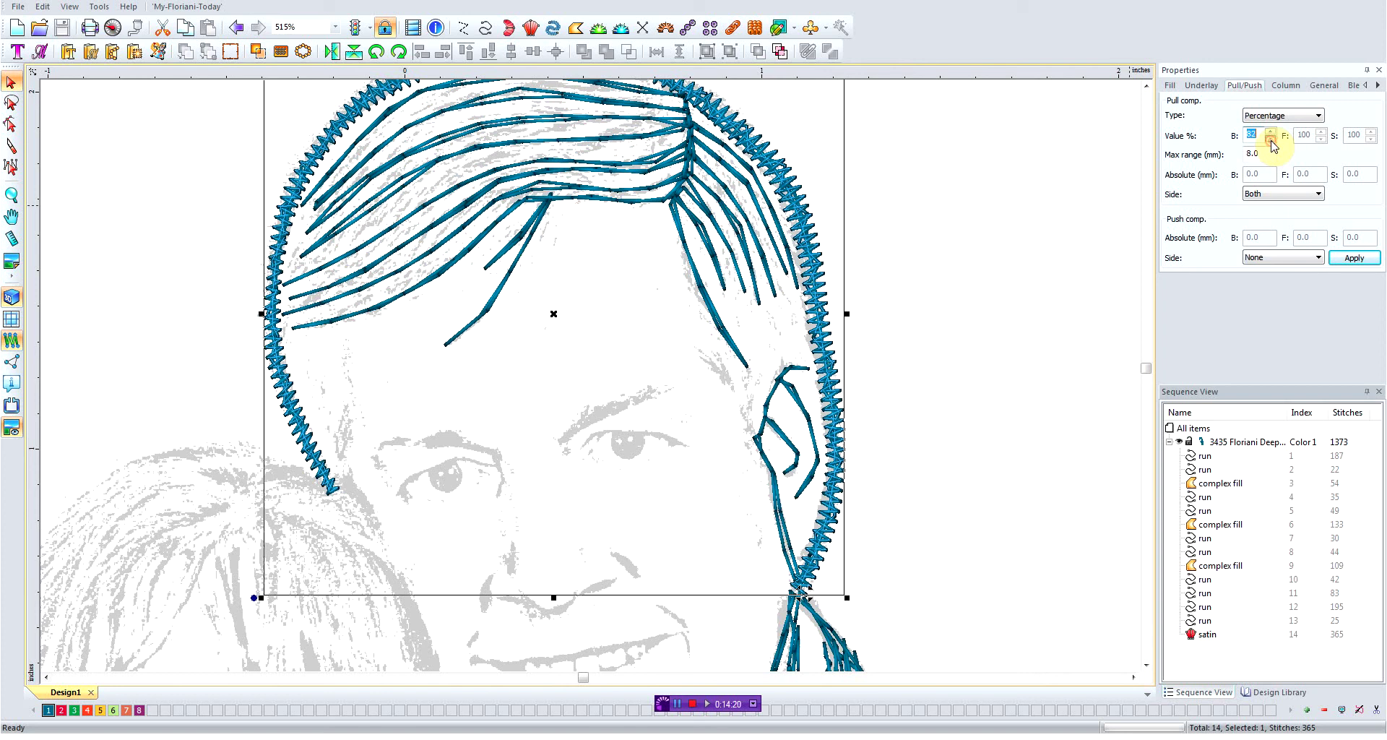
pyautogui.click(1354, 258)
pyautogui.write('80')
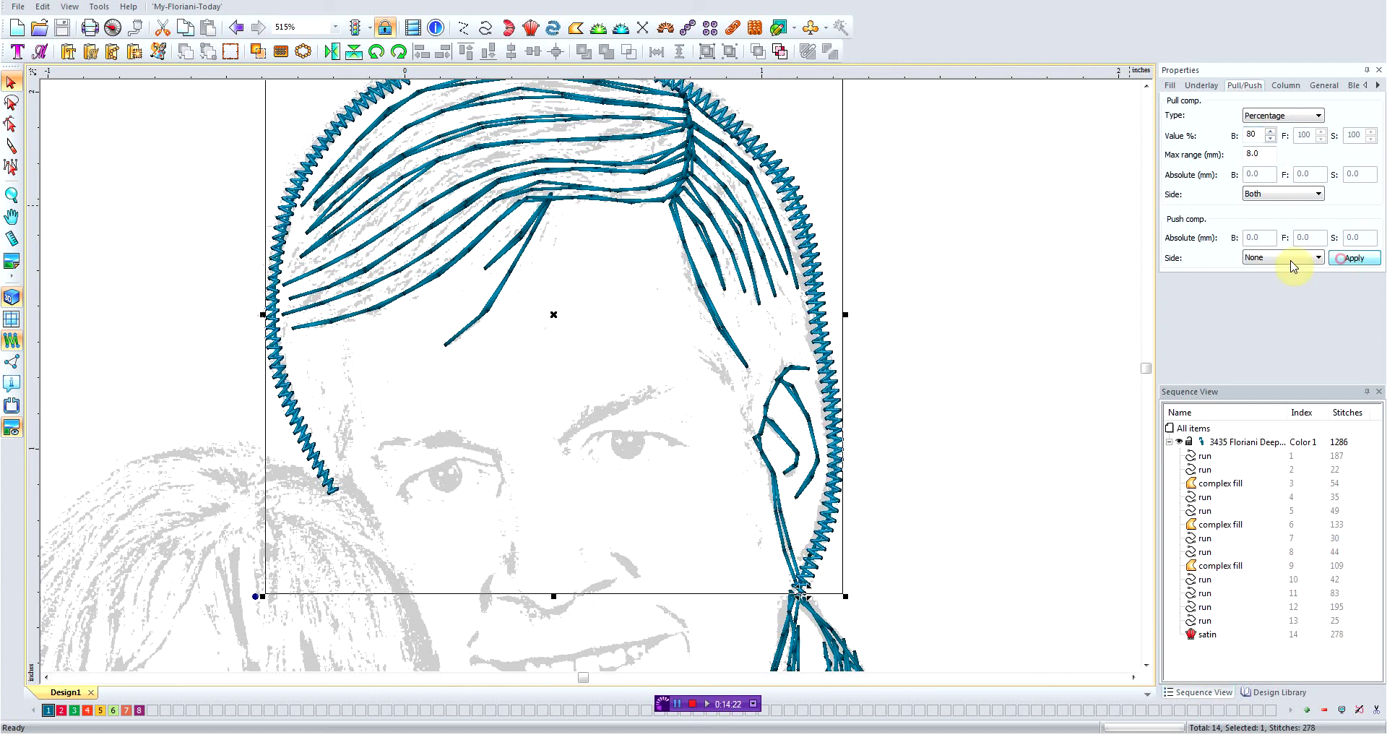
pyautogui.click(1285, 86)
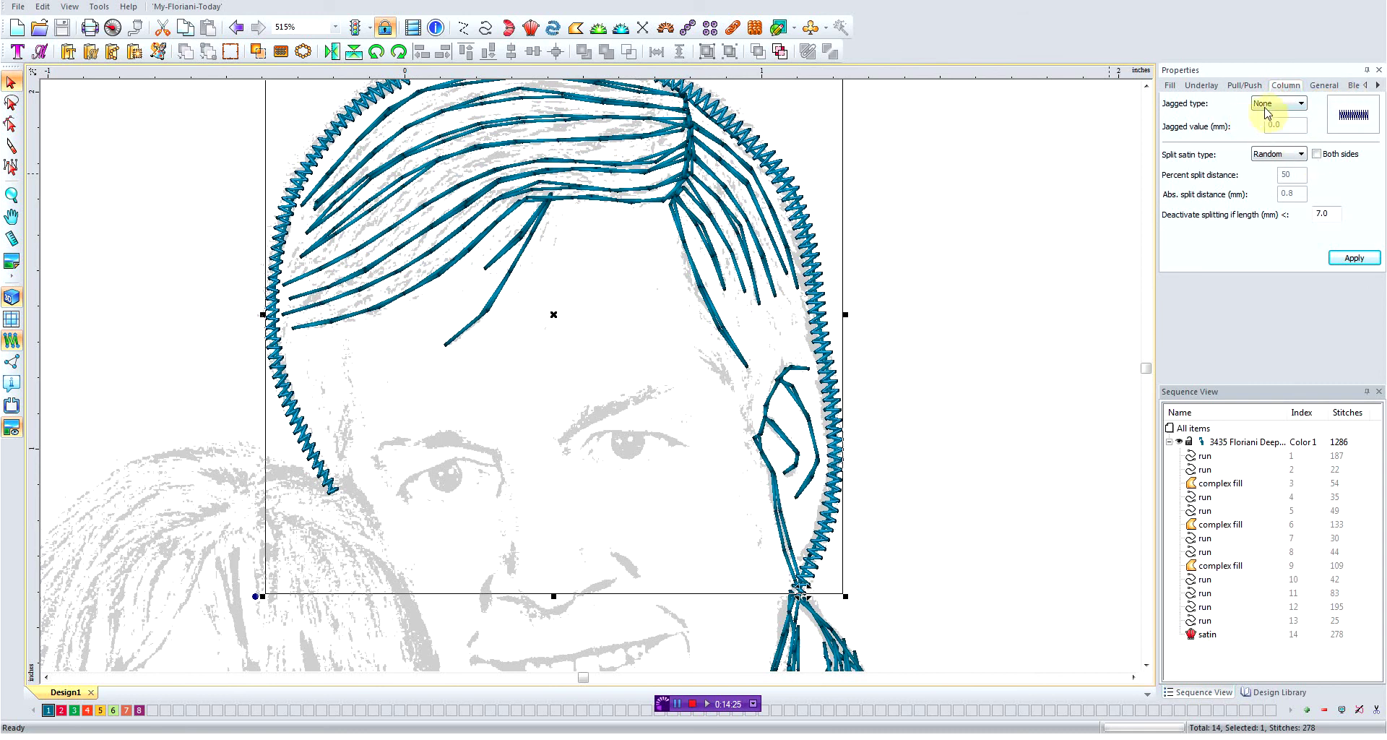
# Make both edges of the head border jagged with a 0.3 mm jagged value.
pyautogui.click(1270, 107)
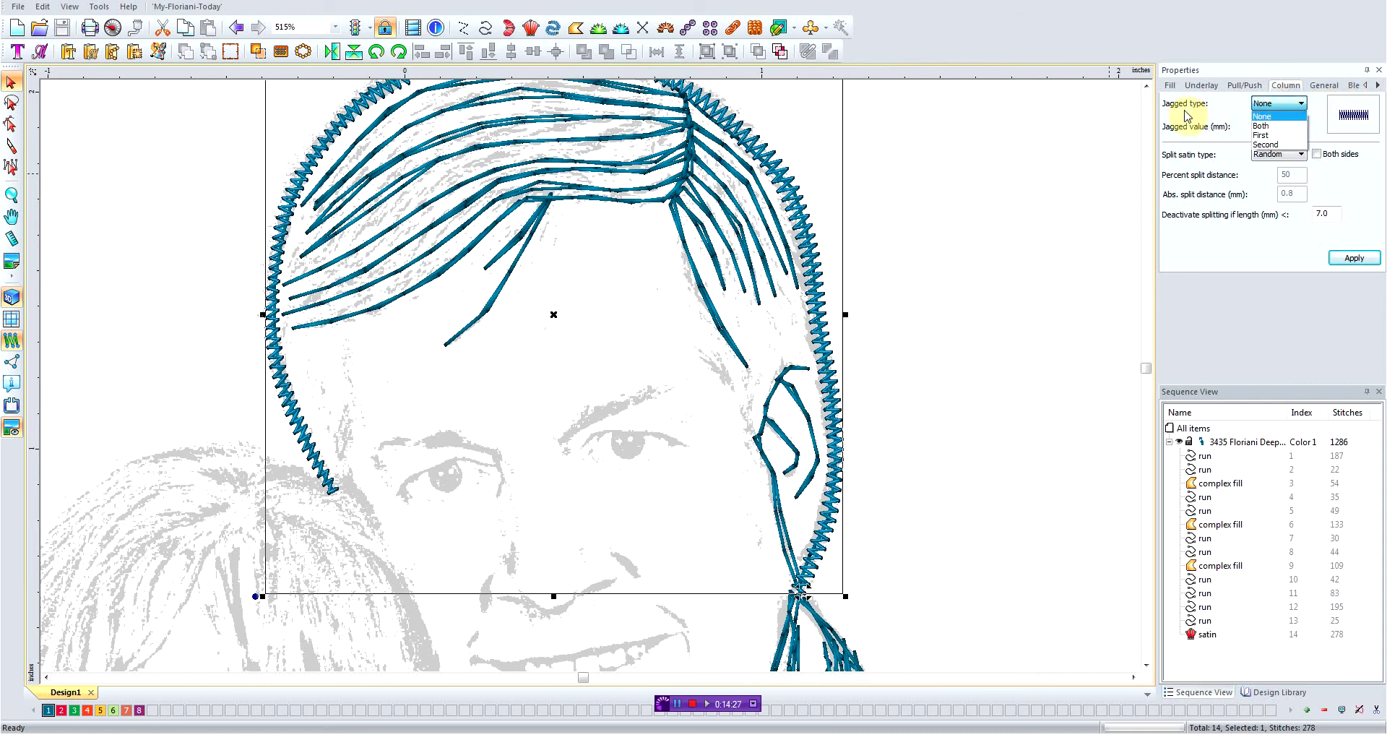
pyautogui.click(1268, 126)
pyautogui.doubleClick(1279, 126)
pyautogui.write('.3')
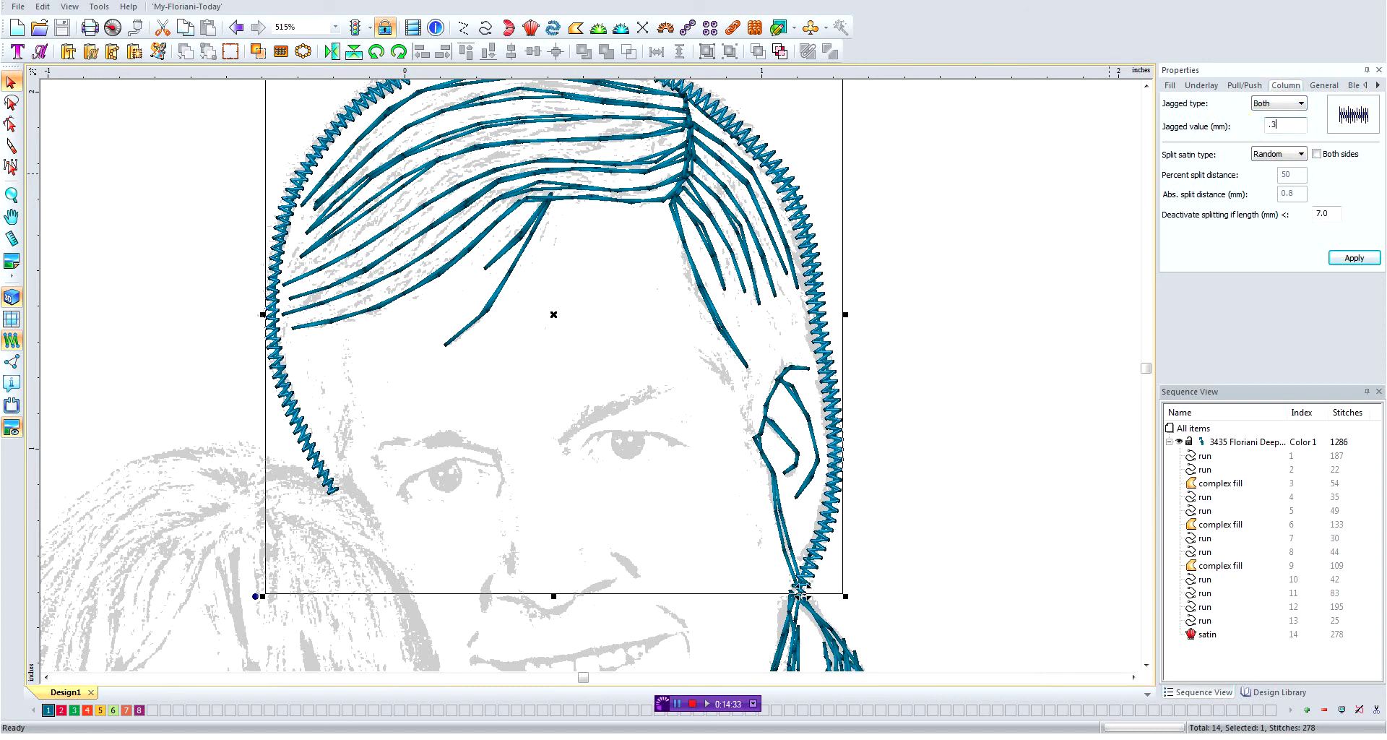
pyautogui.click(1355, 257)
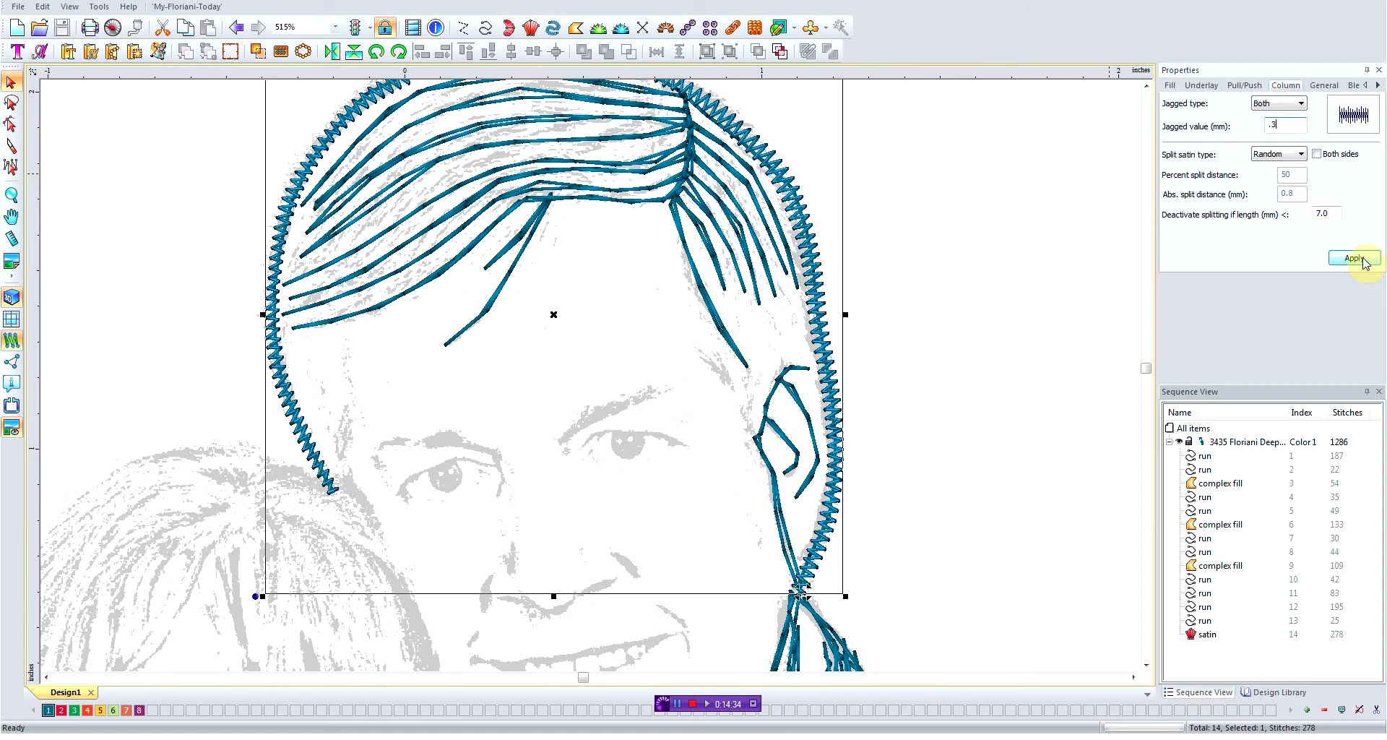
pyautogui.click(1031, 254)
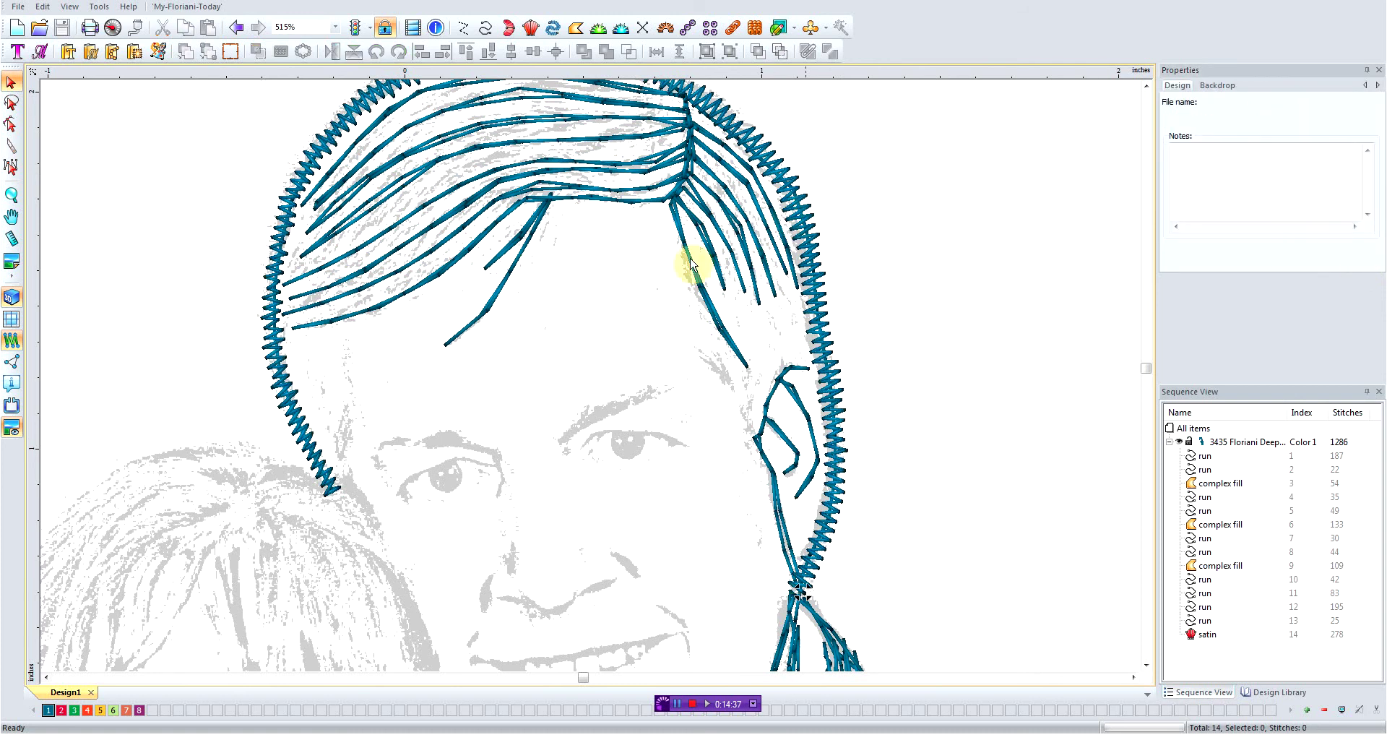
# Zoom in on the eyes and ear, then toggle off the couple's backdrop photo.
pyautogui.press('-')
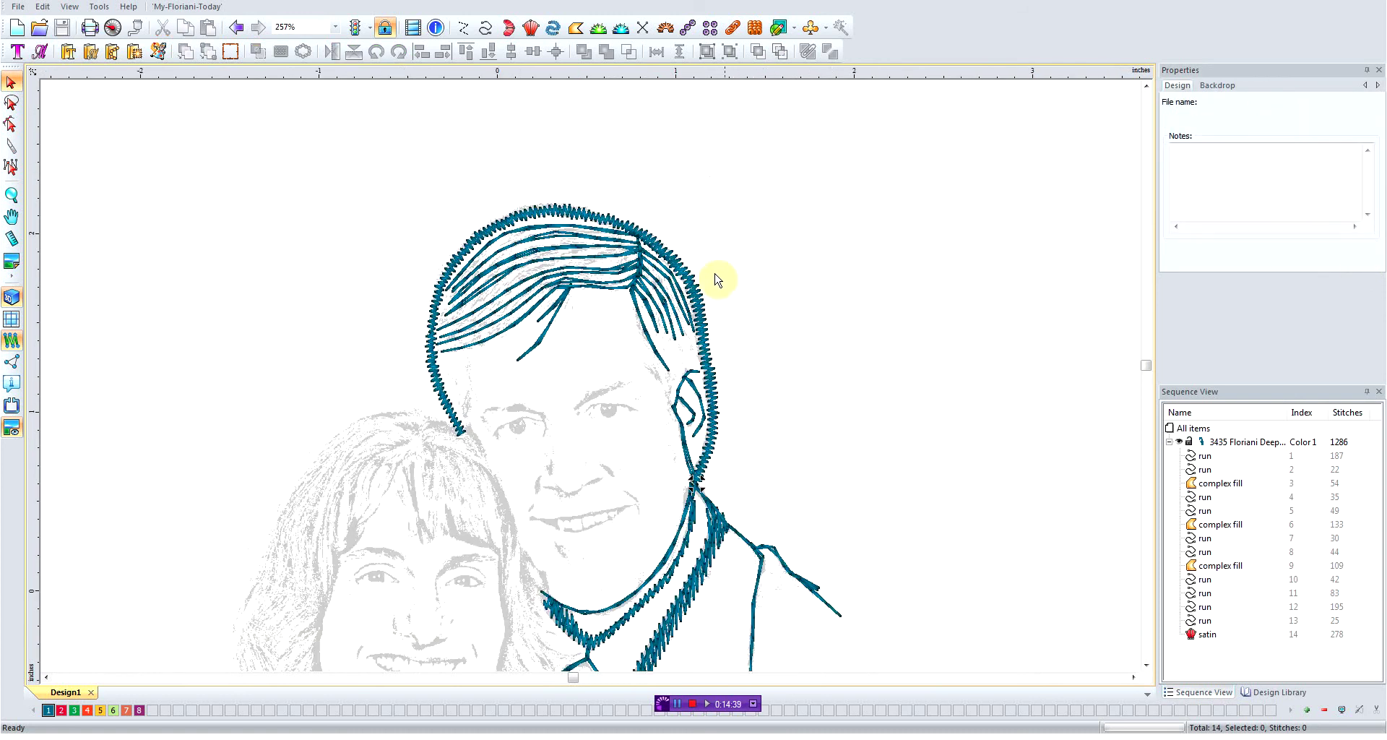
pyautogui.press('+')
pyautogui.press('+')
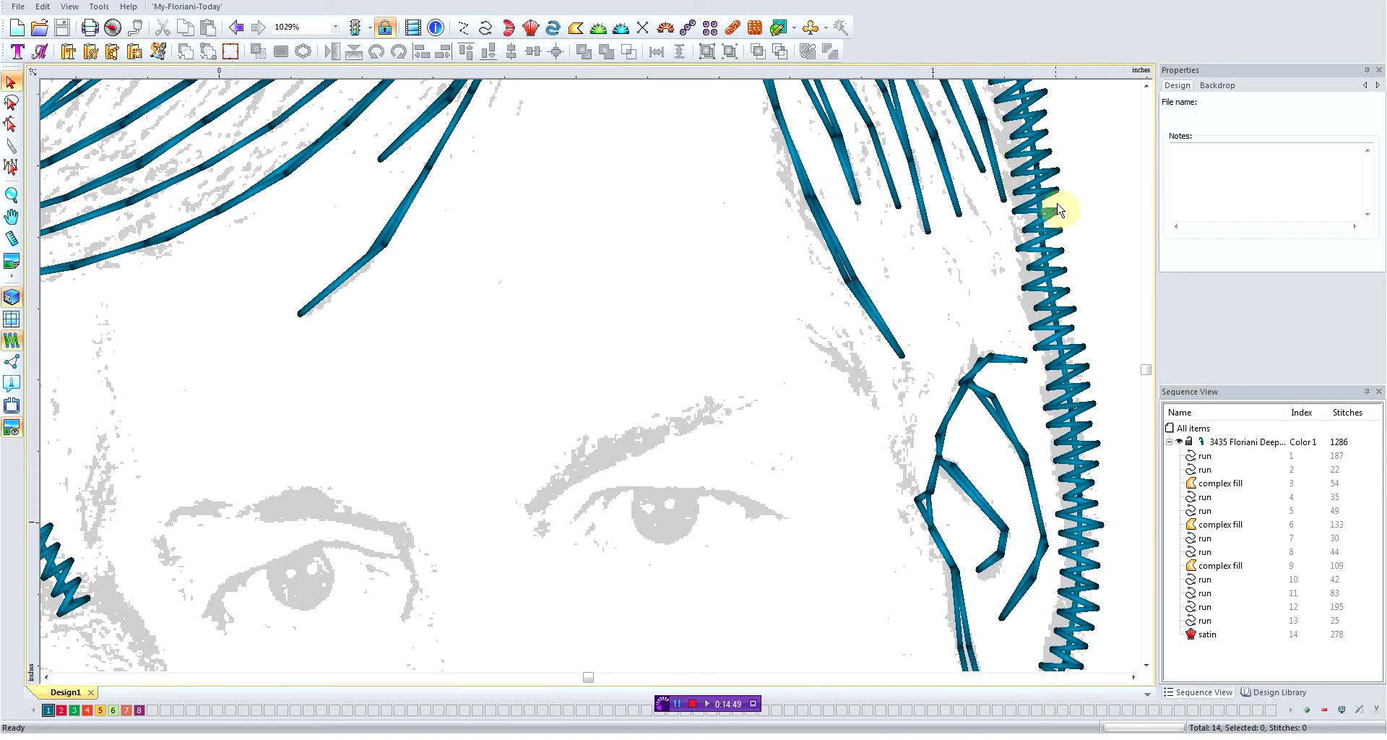
pyautogui.scroll(-2, 1054, 267)
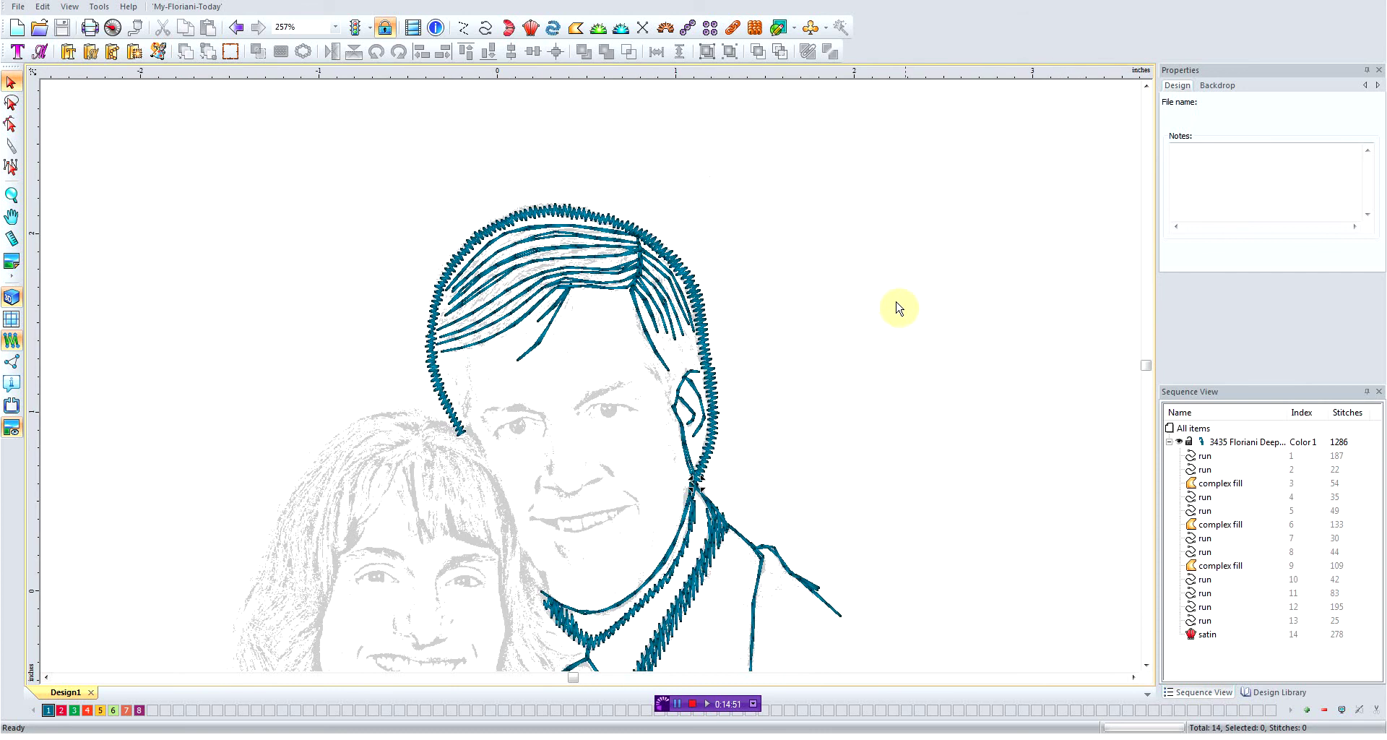
pyautogui.scroll(-1, 777, 338)
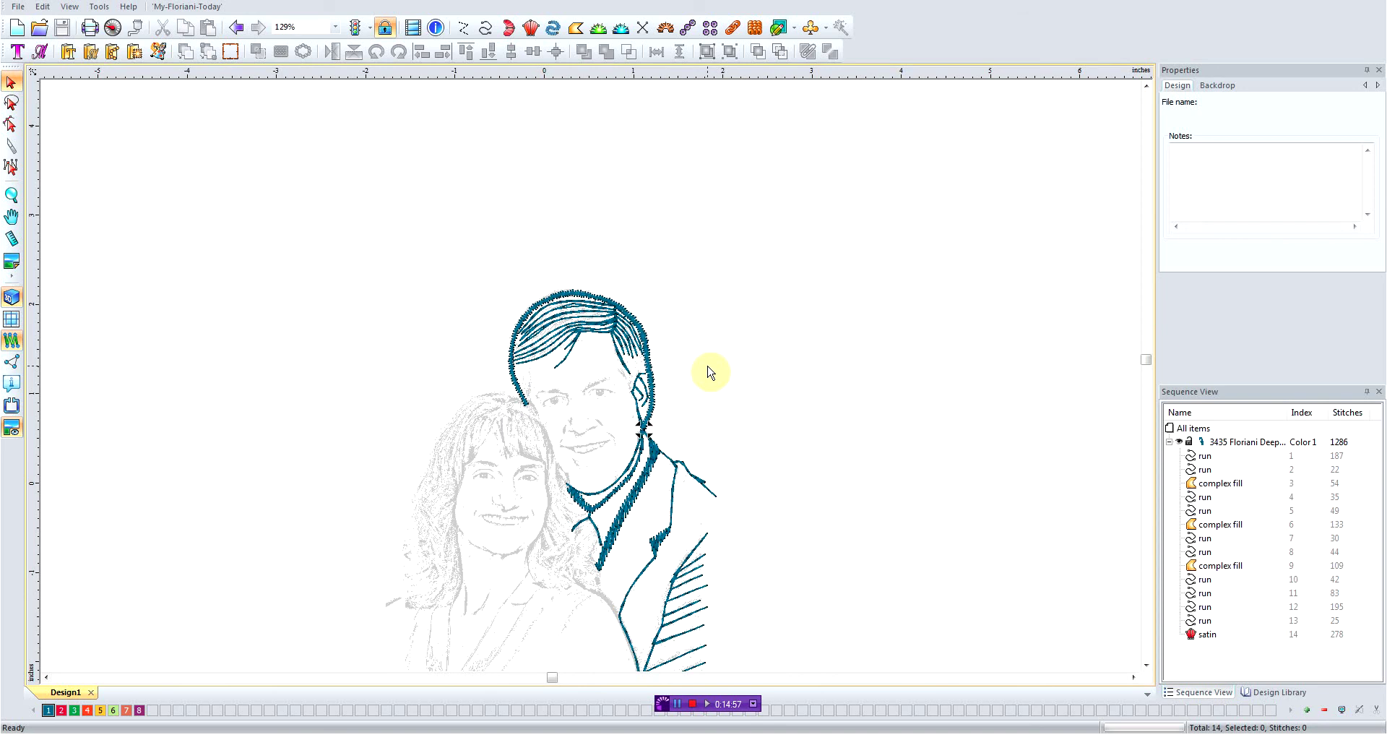
pyautogui.press('F6')
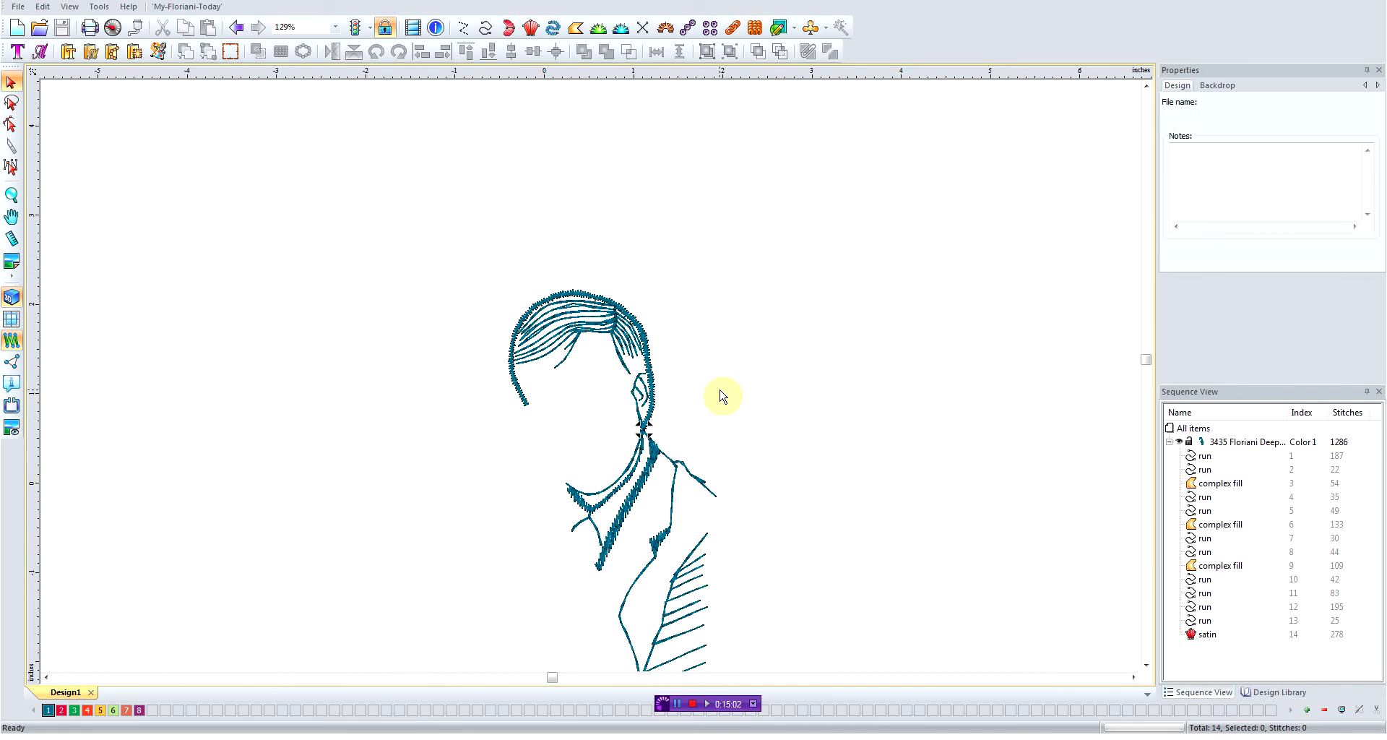
pyautogui.press('F6')
pyautogui.press('F6')
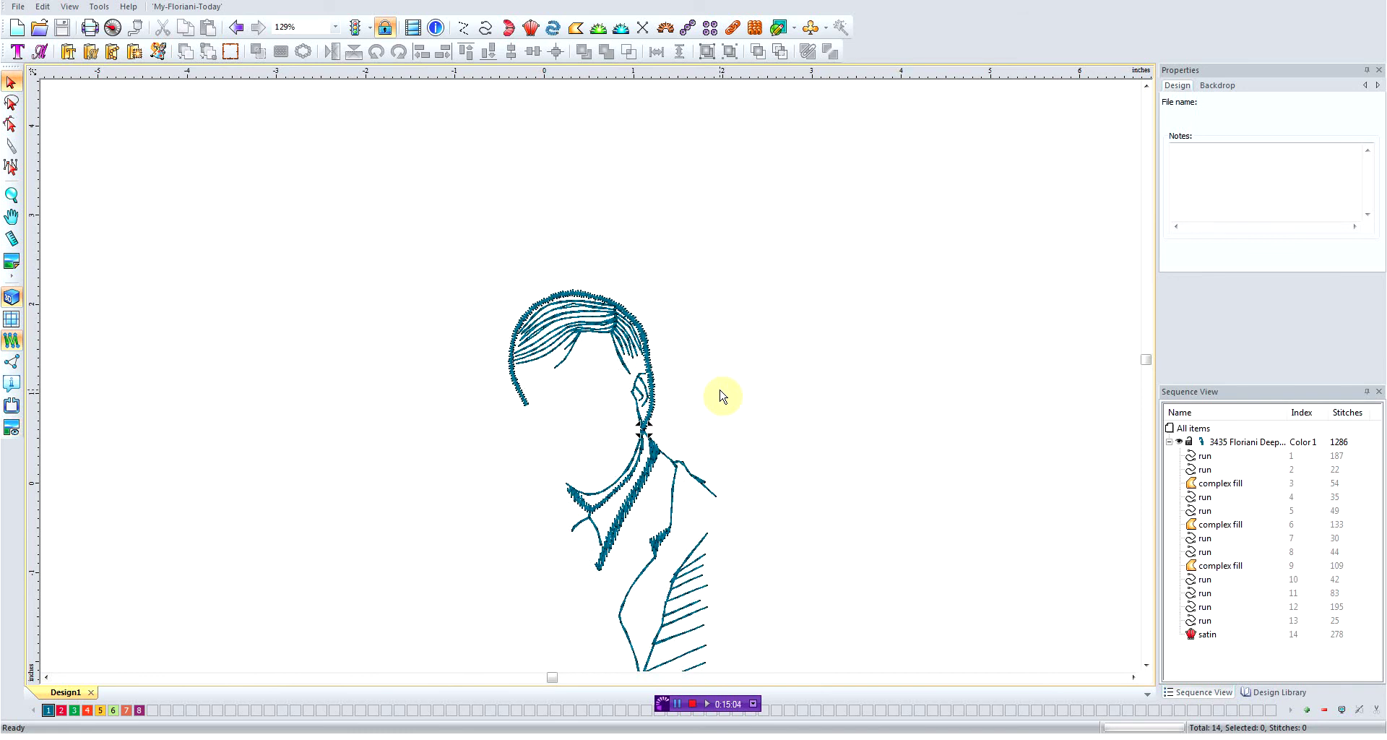